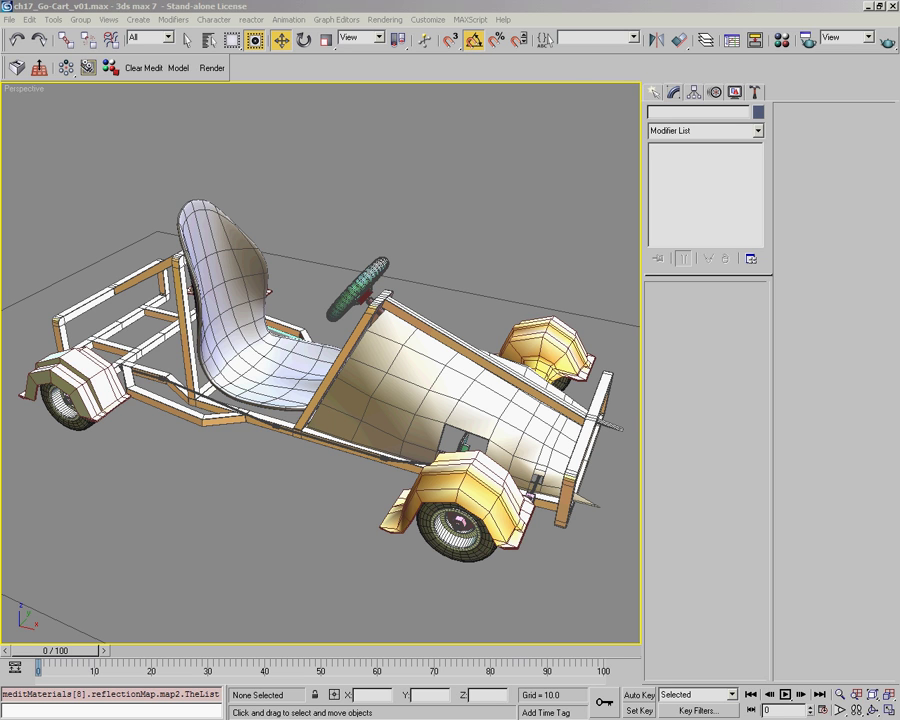
# Step: Examine the go-cart's seat up close, from the side and from above
pyautogui.keyDown('alt'); pyautogui.moveTo(213, 519); pyautogui.dragTo(342, 530, button='middle'); pyautogui.keyUp('alt')
pyautogui.scroll(5, 245, 542)
pyautogui.scroll(3, 245, 542)
pyautogui.keyDown('alt'); pyautogui.moveTo(281, 402); pyautogui.dragTo(303, 426, button='middle'); pyautogui.keyUp('alt')
pyautogui.keyDown('alt'); pyautogui.moveTo(365, 355); pyautogui.dragTo(346, 376, button='middle'); pyautogui.keyUp('alt')
pyautogui.keyDown('alt'); pyautogui.moveTo(409, 389); pyautogui.dragTo(395, 427, button='middle'); pyautogui.keyUp('alt')
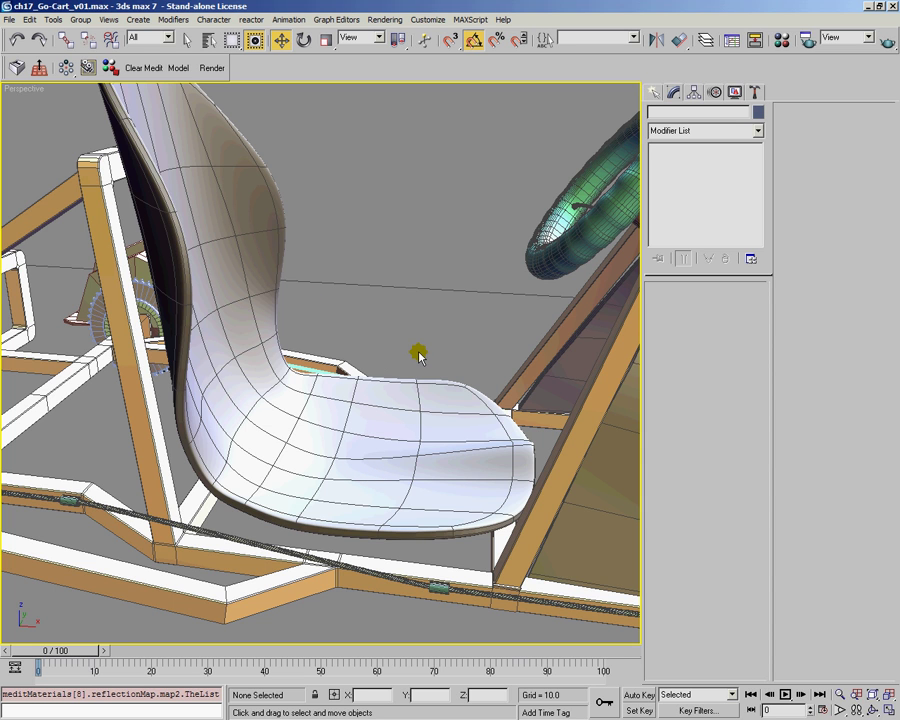
pyautogui.click(267, 196)
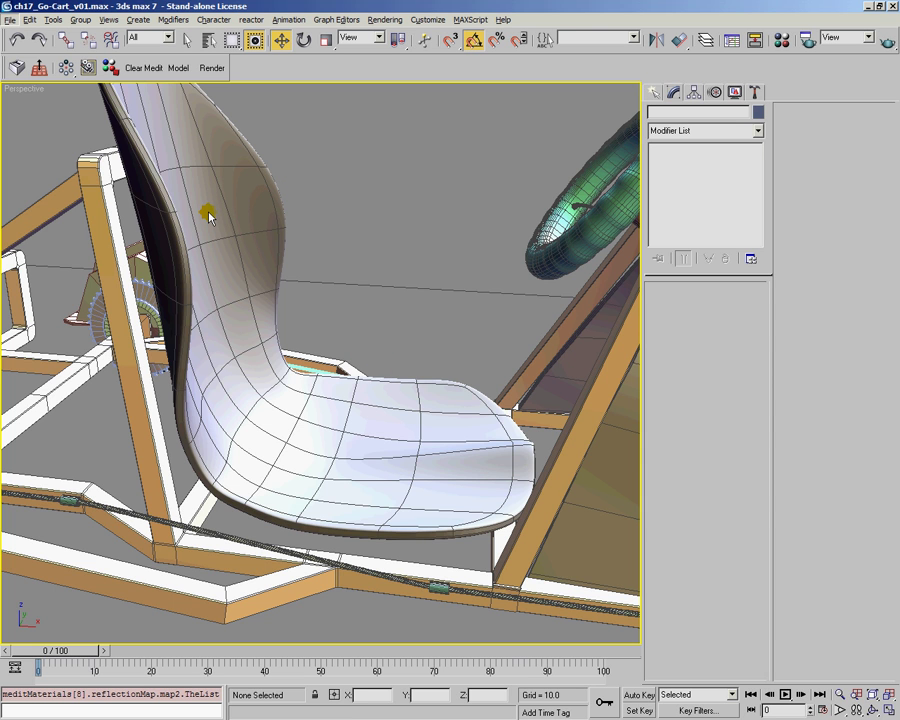
pyautogui.moveTo(240, 224); pyautogui.dragTo(265, 260)
pyautogui.keyDown('alt'); pyautogui.moveTo(351, 382); pyautogui.dragTo(376, 426, button='middle'); pyautogui.keyUp('alt')
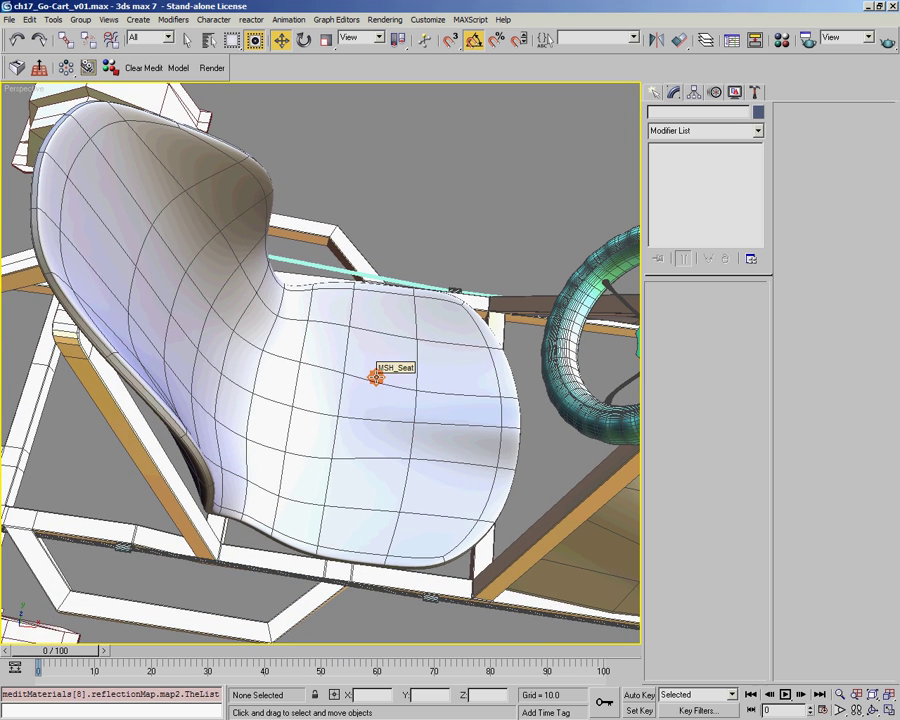
# Step: Turn off Isoline Display in the seat's TurboSmooth modifier and deselect the seat to view its full wireframe
pyautogui.click(245, 176)
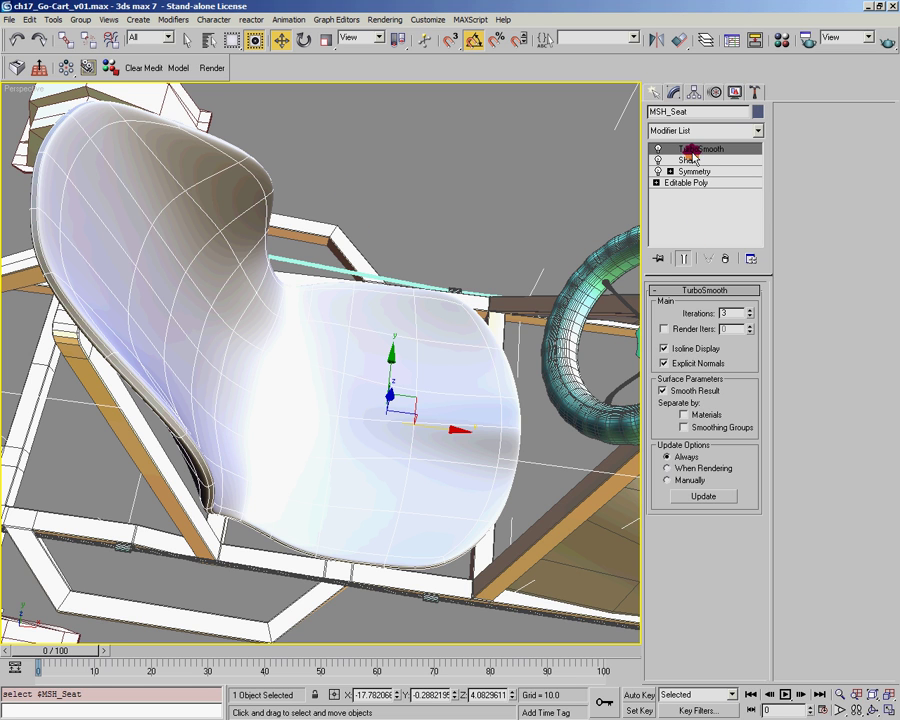
pyautogui.click(672, 348)
pyautogui.click(420, 250)
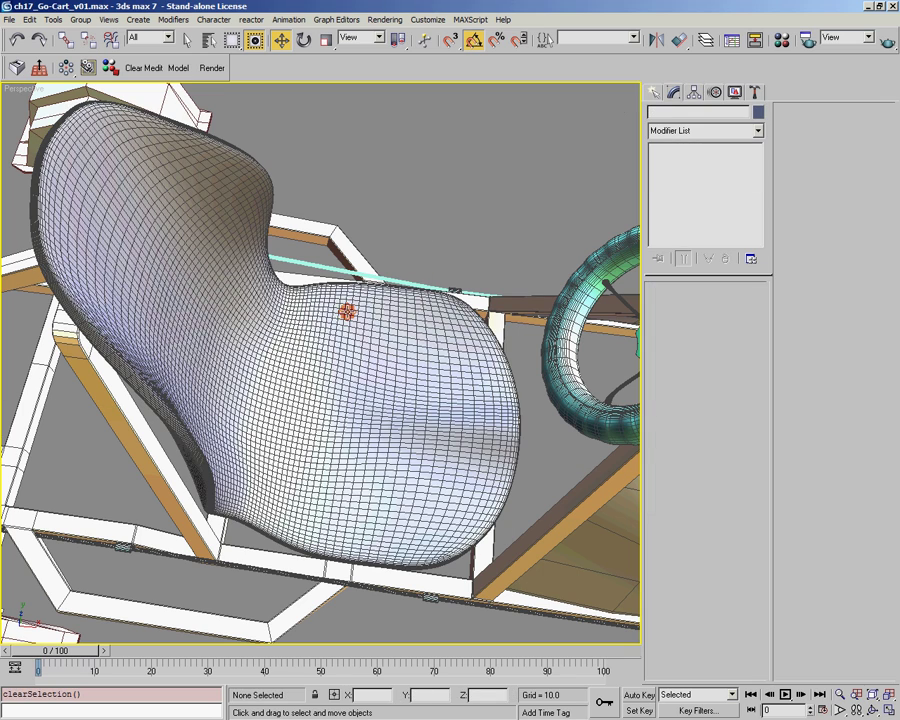
pyautogui.keyDown('alt'); pyautogui.moveTo(261, 321); pyautogui.dragTo(297, 343, button='middle'); pyautogui.keyUp('alt')
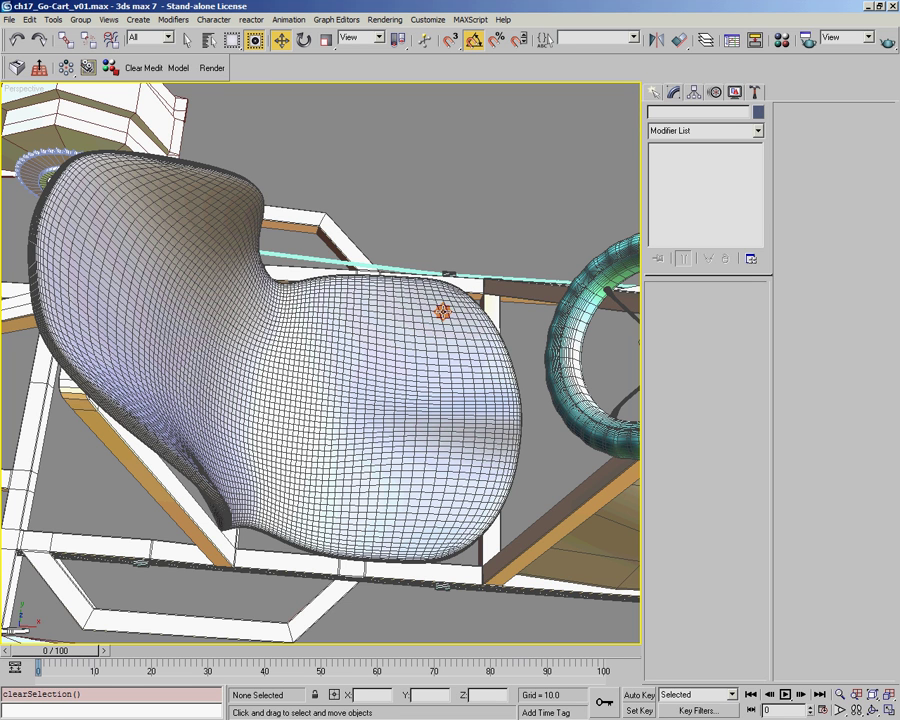
# Step: Clone the seat in place as a reference named MSH_SeatSprings
pyautogui.keyDown('alt'); pyautogui.moveTo(438, 313); pyautogui.dragTo(363, 381, button='middle'); pyautogui.keyUp('alt')
pyautogui.click(363, 381)
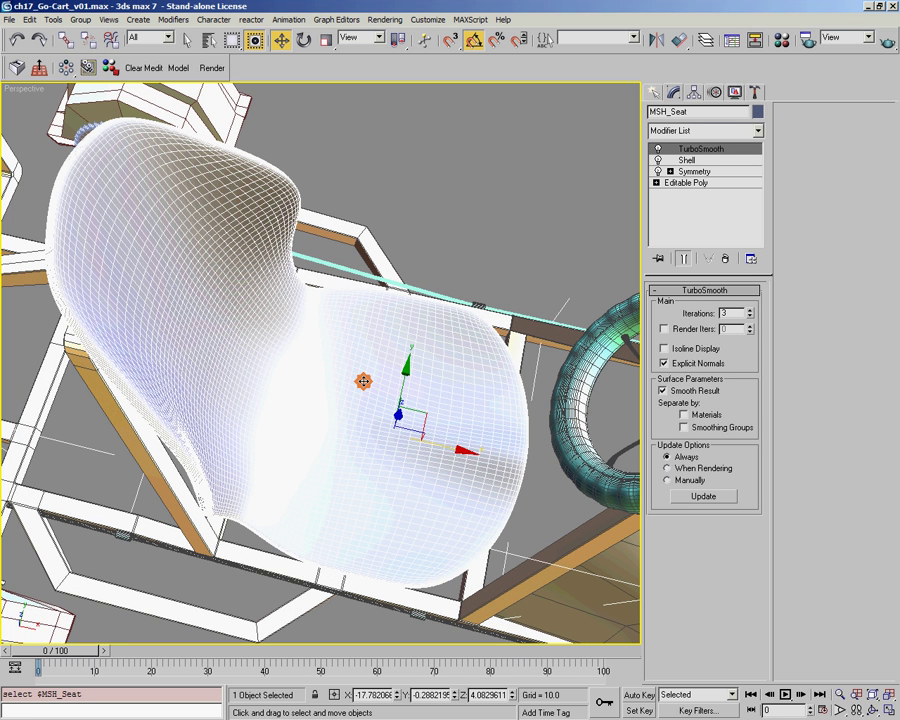
pyautogui.hotkey('ctrl', 'v')
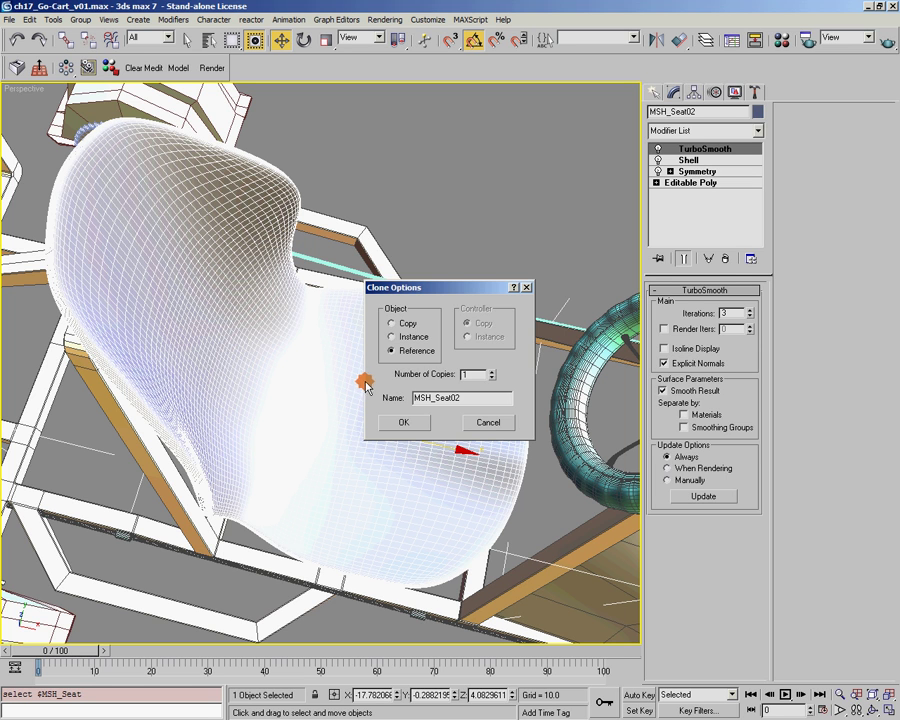
pyautogui.click(401, 324)
pyautogui.click(401, 338)
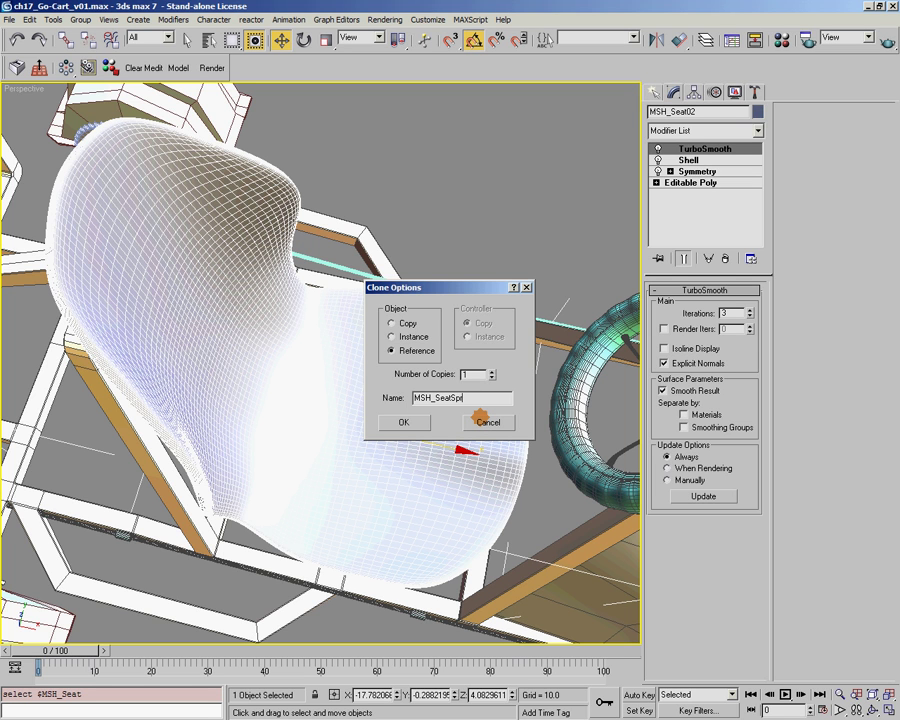
pyautogui.click(402, 423)
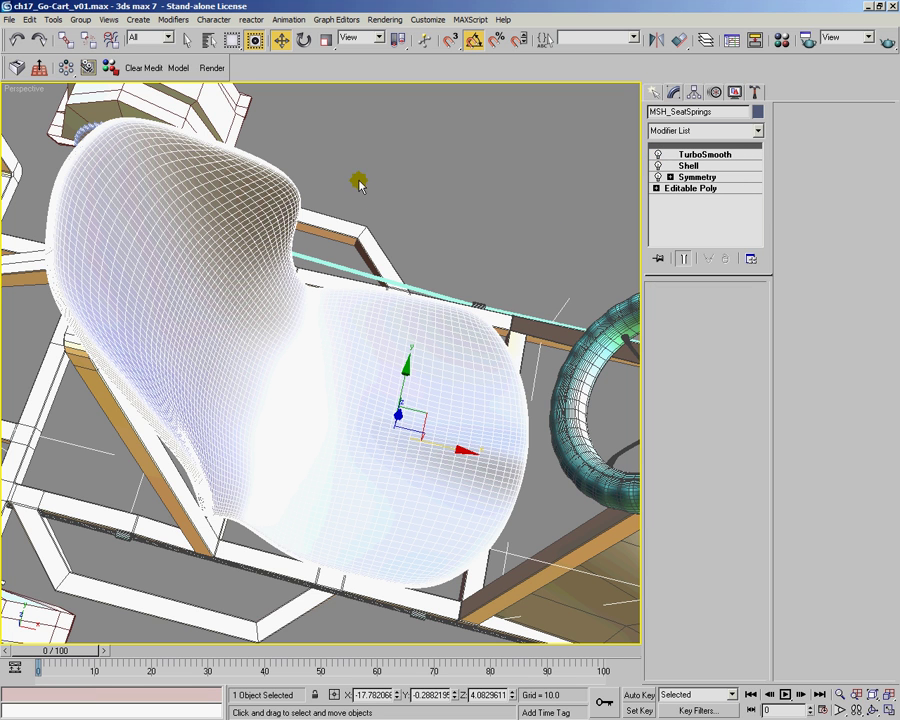
# Step: Select the original MSH_Seat and set it to display as a box
pyautogui.click(268, 168)
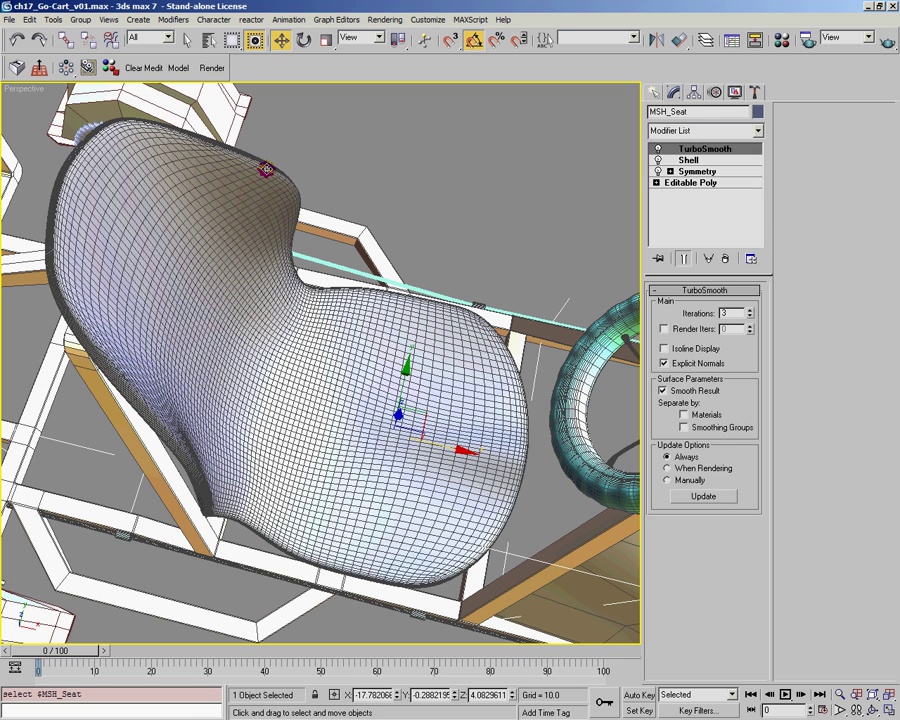
pyautogui.click(734, 91)
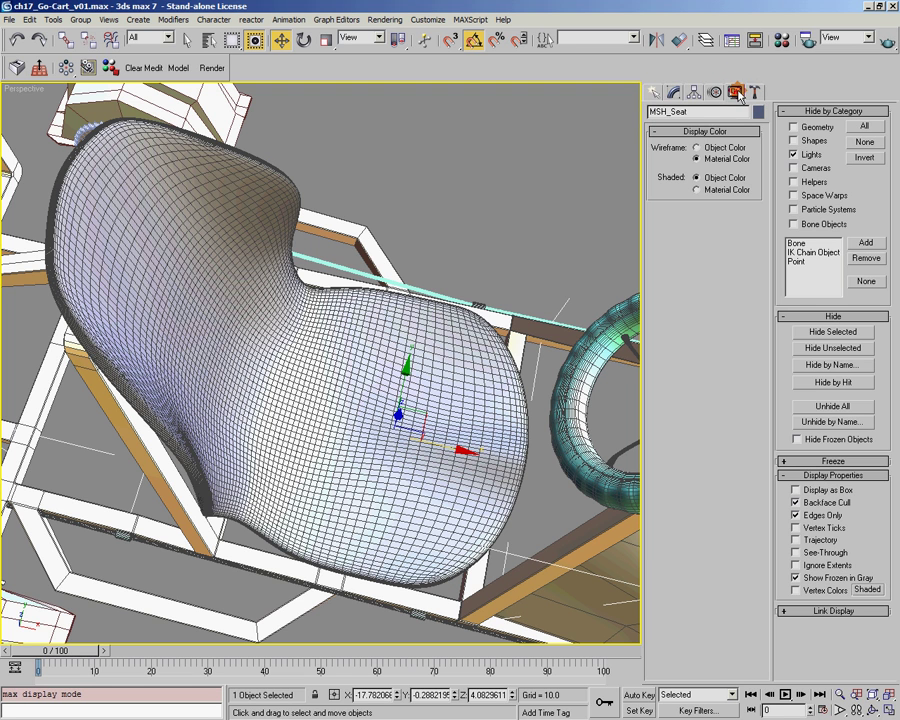
pyautogui.click(796, 490)
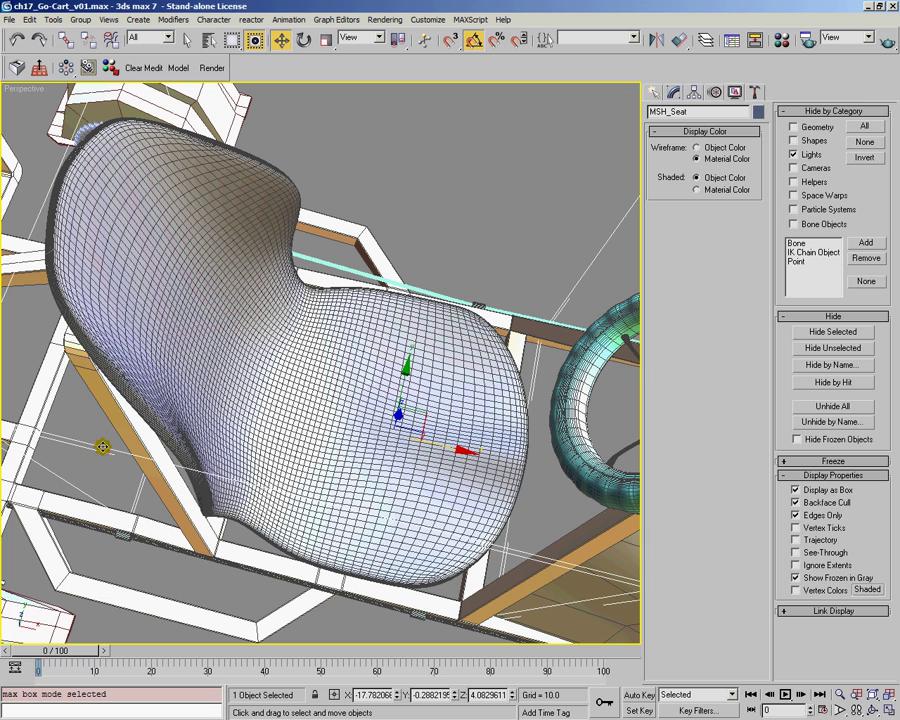
pyautogui.rightClick(96, 447)
# Step: Select MSH_SeatSprings and add an Edit Poly modifier on top of its stack
pyautogui.click(289, 173)
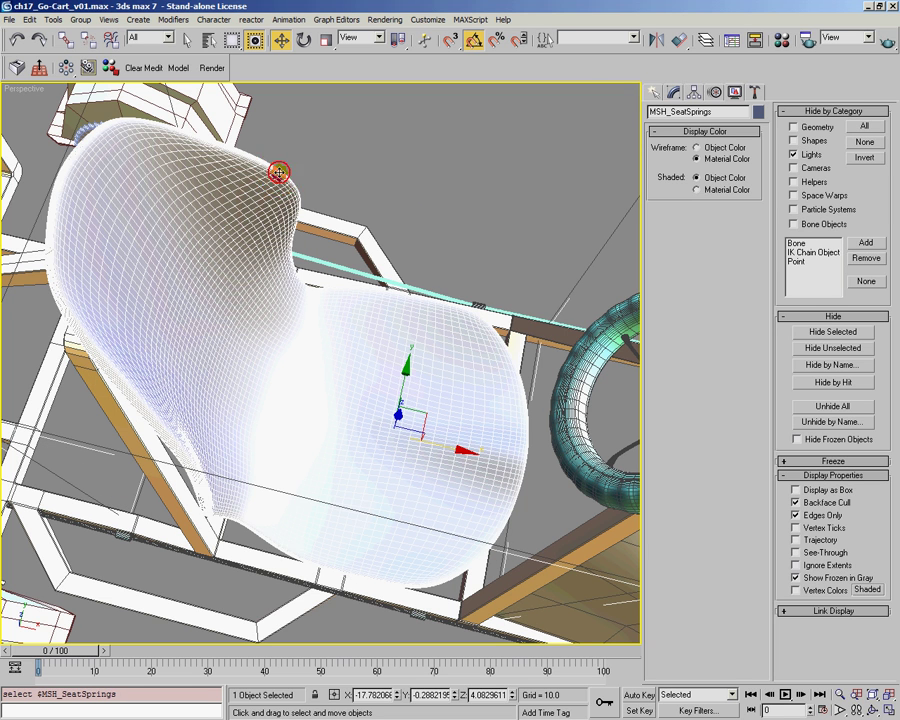
pyautogui.click(675, 92)
pyautogui.keyDown('alt'); pyautogui.moveTo(454, 344); pyautogui.dragTo(455, 347, button='middle'); pyautogui.keyUp('alt')
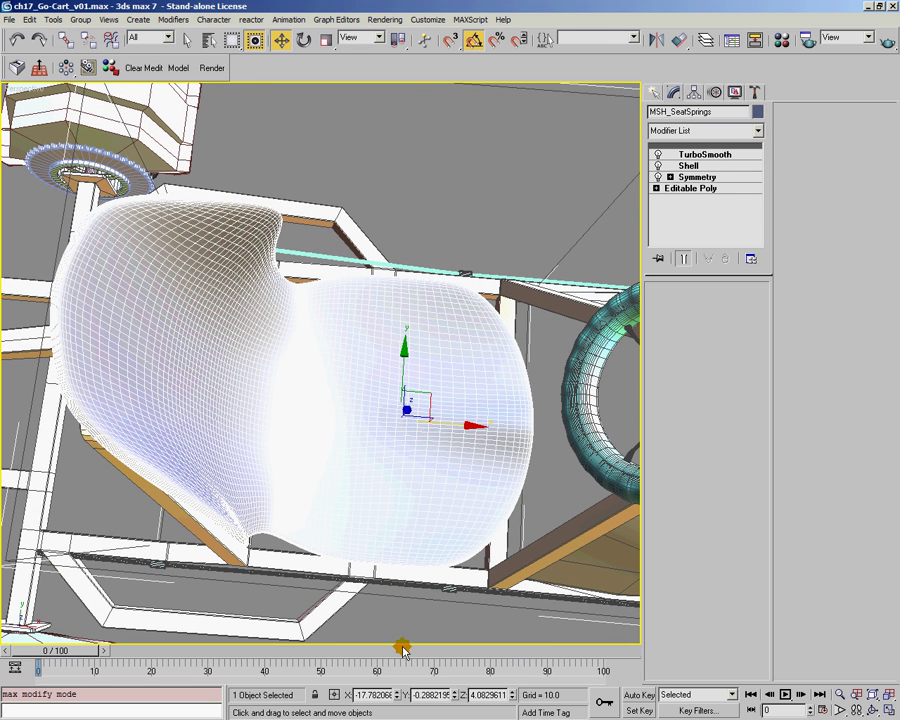
pyautogui.click(757, 131)
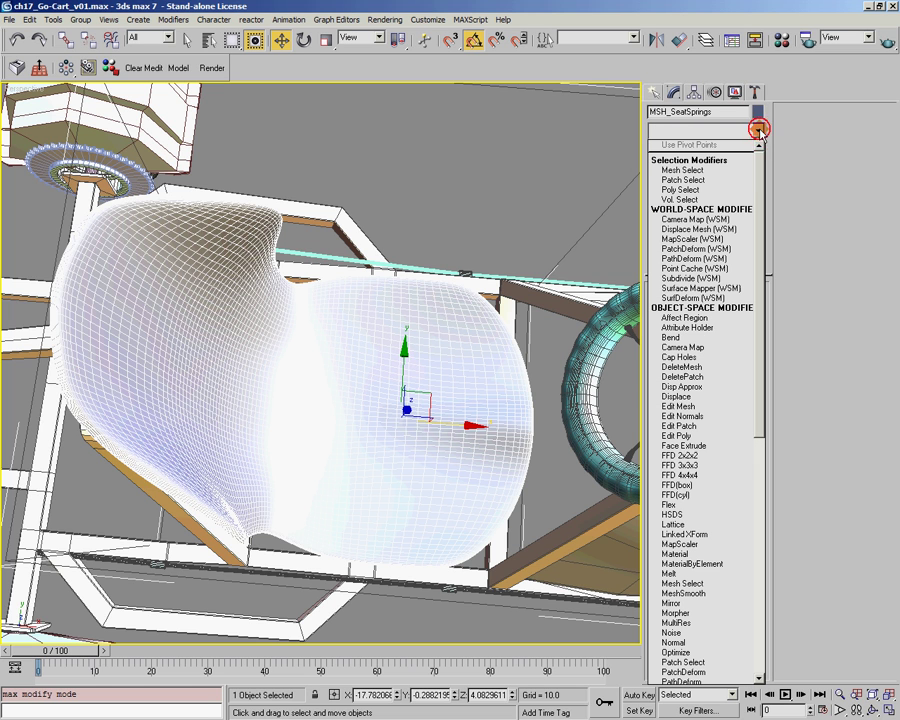
pyautogui.click(718, 436)
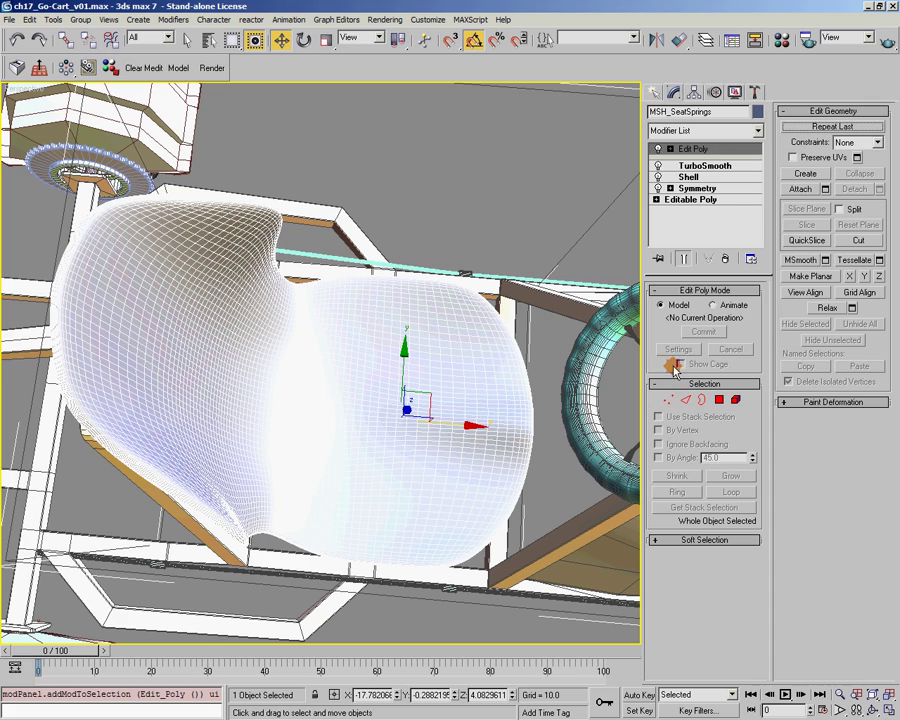
# Step: At edge level, enable Ignore Backfacing and select lengthwise centre-line edges at two spots on the front half of the seat base
pyautogui.click(688, 400)
pyautogui.keyDown('alt'); pyautogui.moveTo(440, 452); pyautogui.dragTo(422, 428, button='middle'); pyautogui.keyUp('alt')
pyautogui.scroll(3, 403, 391)
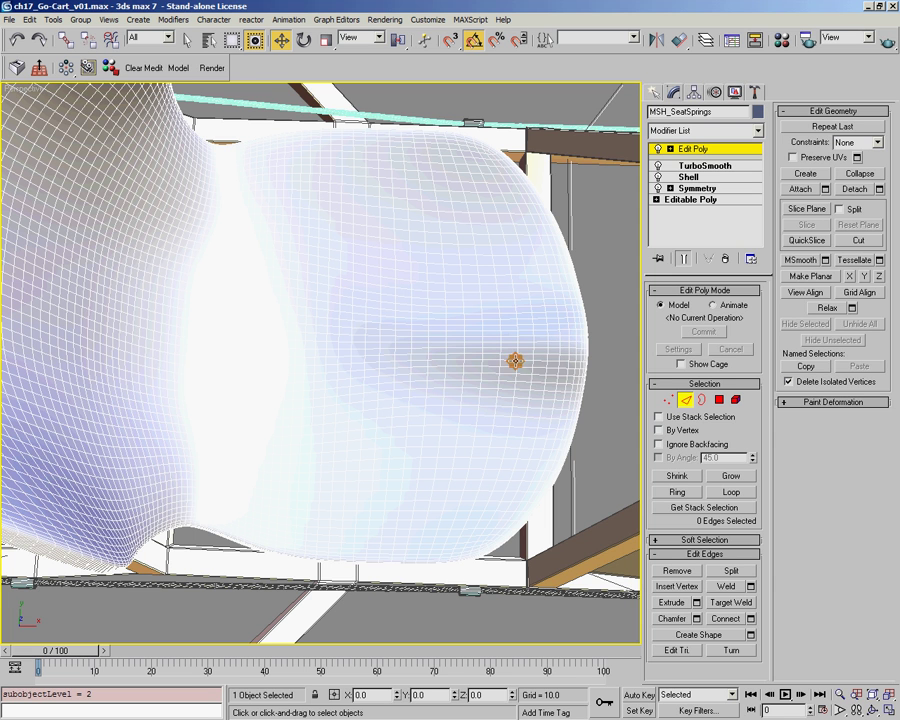
pyautogui.moveTo(510, 380)
pyautogui.mouseDown(button='middle')
pyautogui.moveTo(528, 378)
pyautogui.moveTo(516, 385)
pyautogui.mouseUp(button='middle')
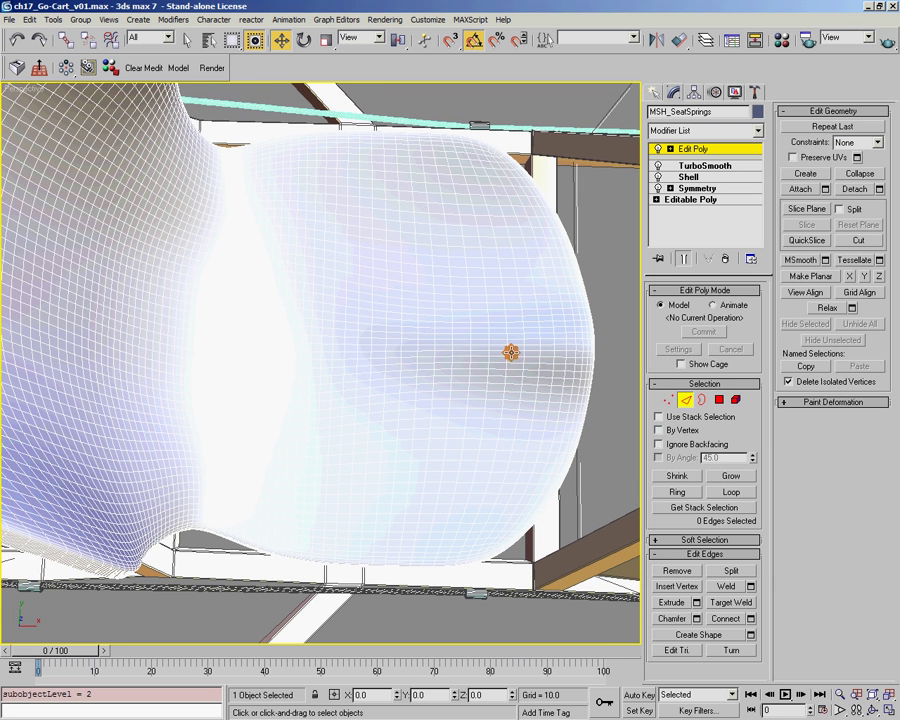
pyautogui.click(510, 349)
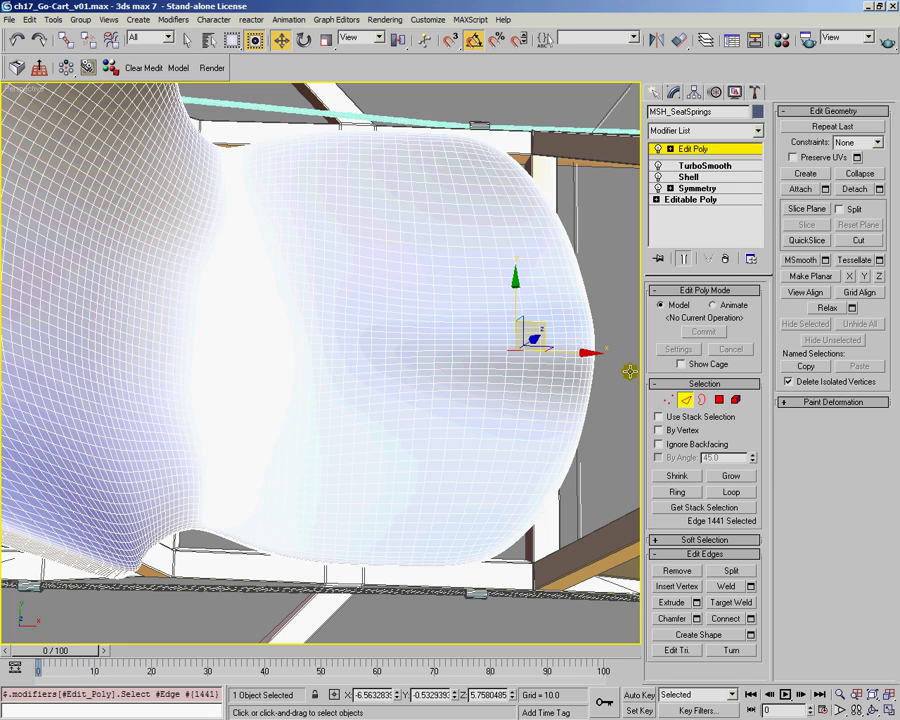
pyautogui.click(659, 444)
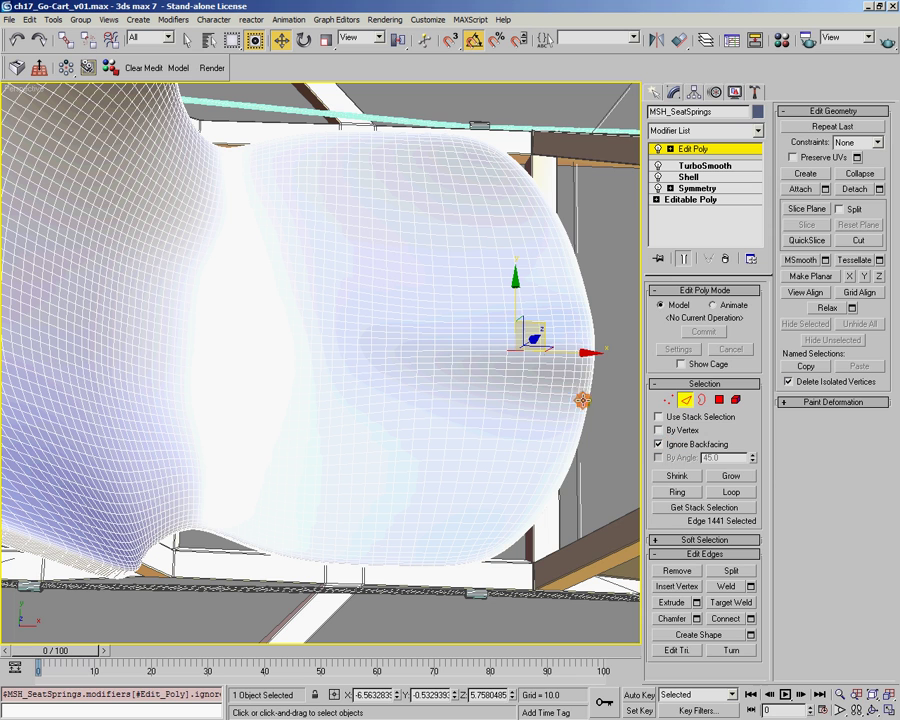
pyautogui.keyDown('ctrl'); pyautogui.click(498, 349); pyautogui.keyUp('ctrl')
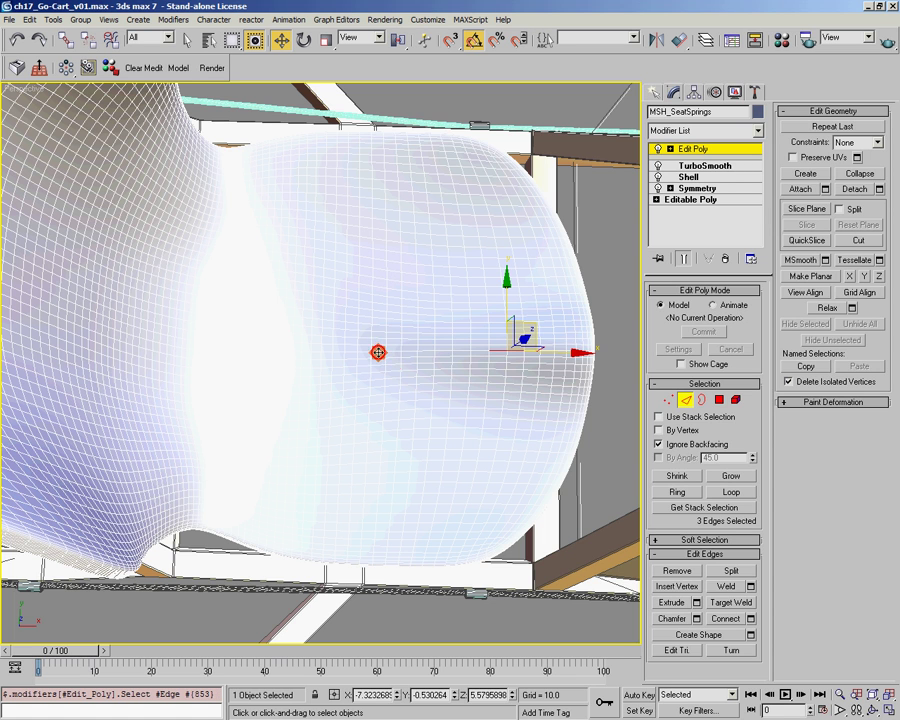
pyautogui.moveTo(560, 352); pyautogui.dragTo(490, 352)
pyautogui.keyDown('alt'); pyautogui.moveTo(368, 418); pyautogui.dragTo(256, 356, button='middle'); pyautogui.keyUp('alt')
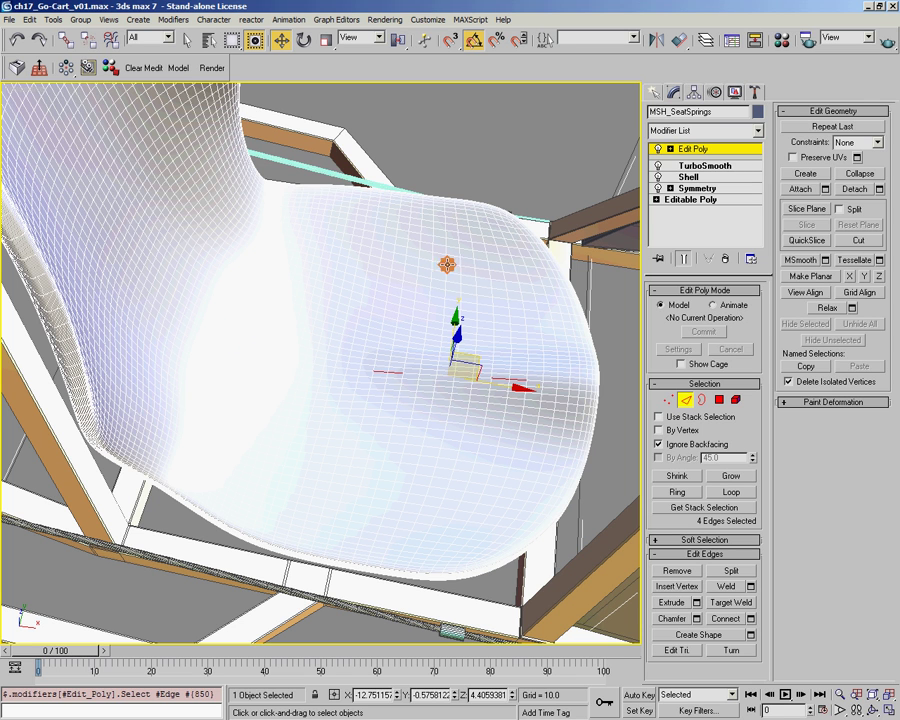
# Step: Change the MSH_SeatSprings object colour to the dark blue ACI#179 swatch
pyautogui.click(758, 111)
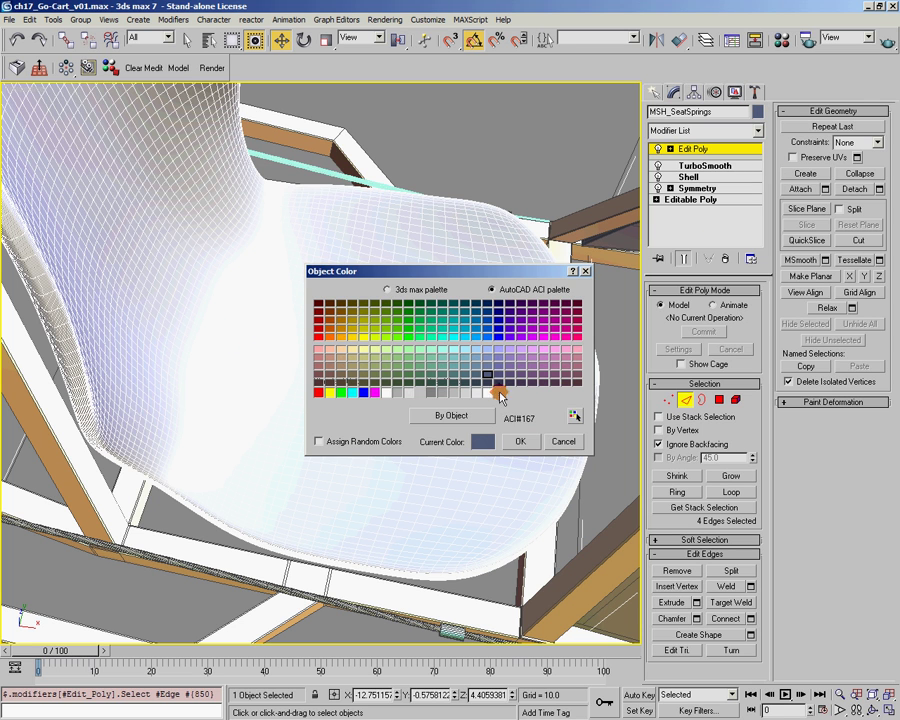
pyautogui.click(498, 381)
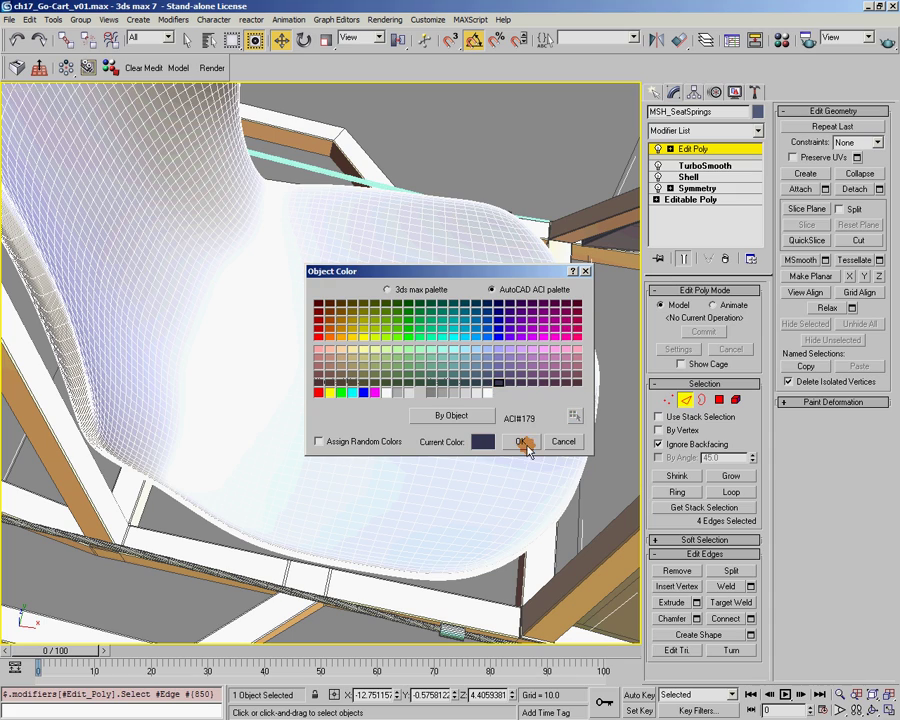
pyautogui.click(521, 442)
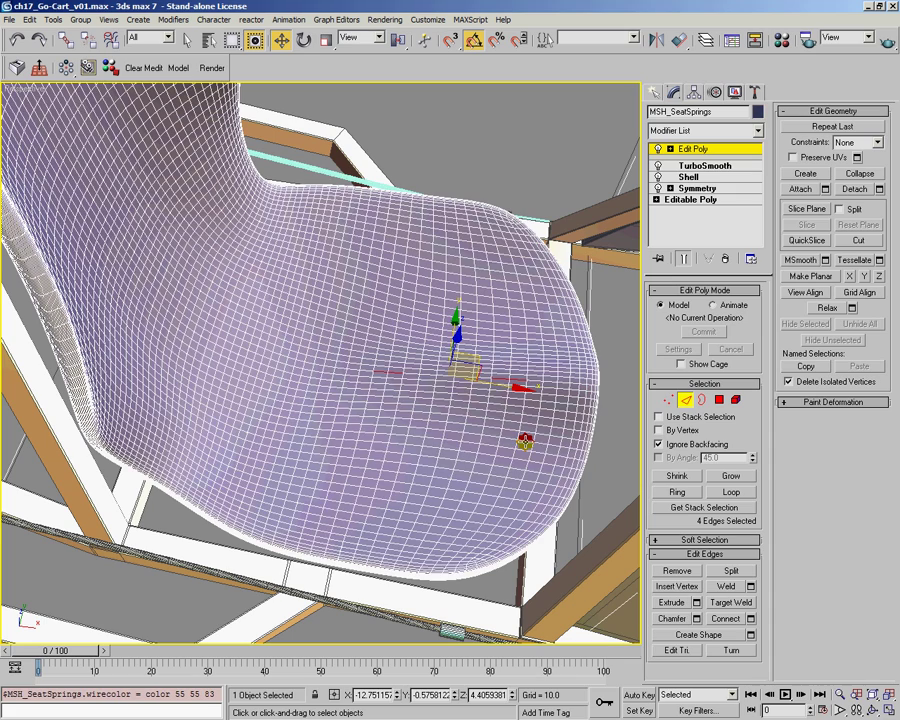
# Step: Add a third group of lengthwise centre-line edges, near the rear of the seat base, to the edge selection
pyautogui.keyDown('alt'); pyautogui.moveTo(410, 386); pyautogui.dragTo(342, 416, button='middle'); pyautogui.keyUp('alt')
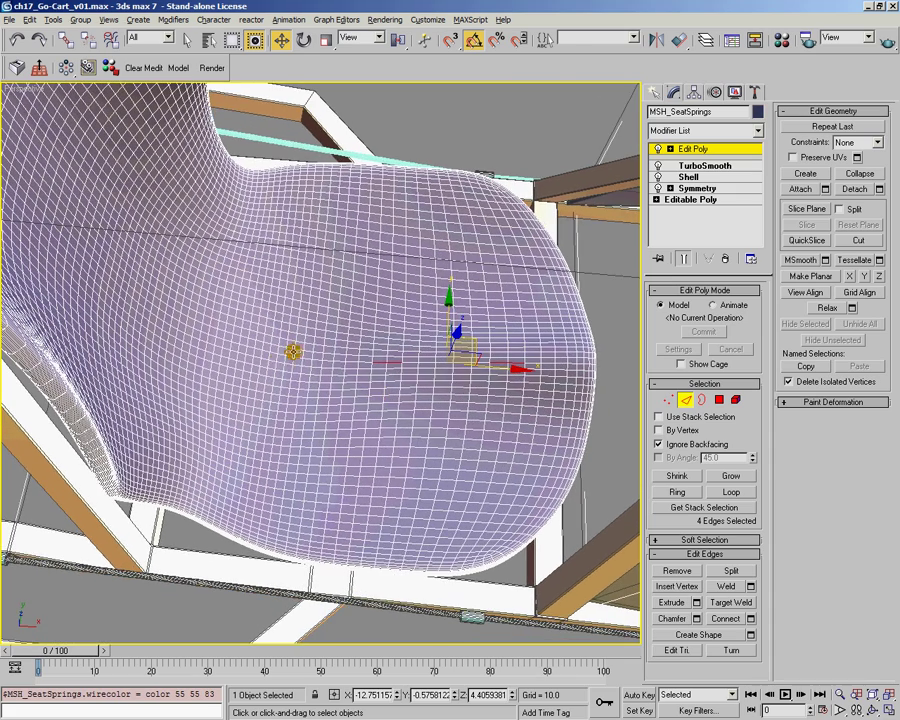
pyautogui.keyDown('alt'); pyautogui.moveTo(293, 352); pyautogui.dragTo(356, 356, button='middle'); pyautogui.keyUp('alt')
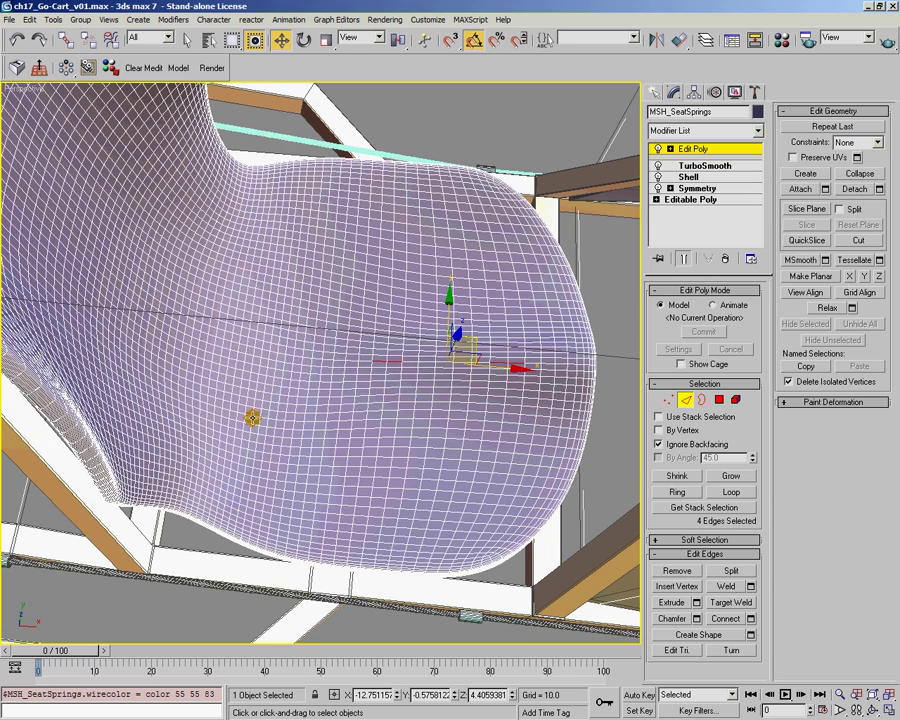
pyautogui.keyDown('alt'); pyautogui.moveTo(250, 366); pyautogui.dragTo(311, 402, button='middle'); pyautogui.keyUp('alt')
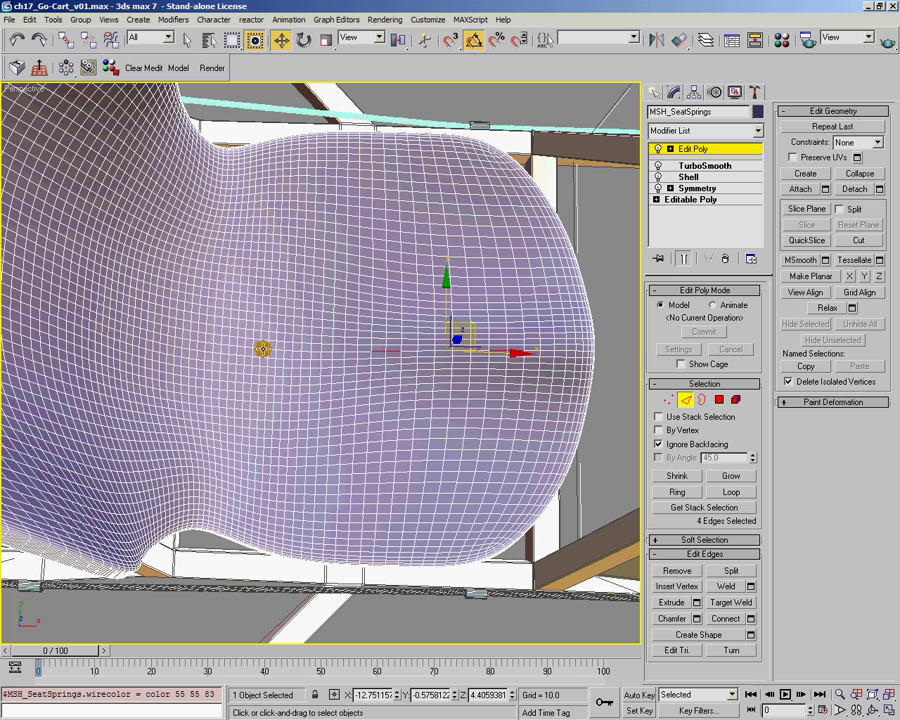
pyautogui.keyDown('ctrl'); pyautogui.click(265, 349); pyautogui.keyUp('ctrl')
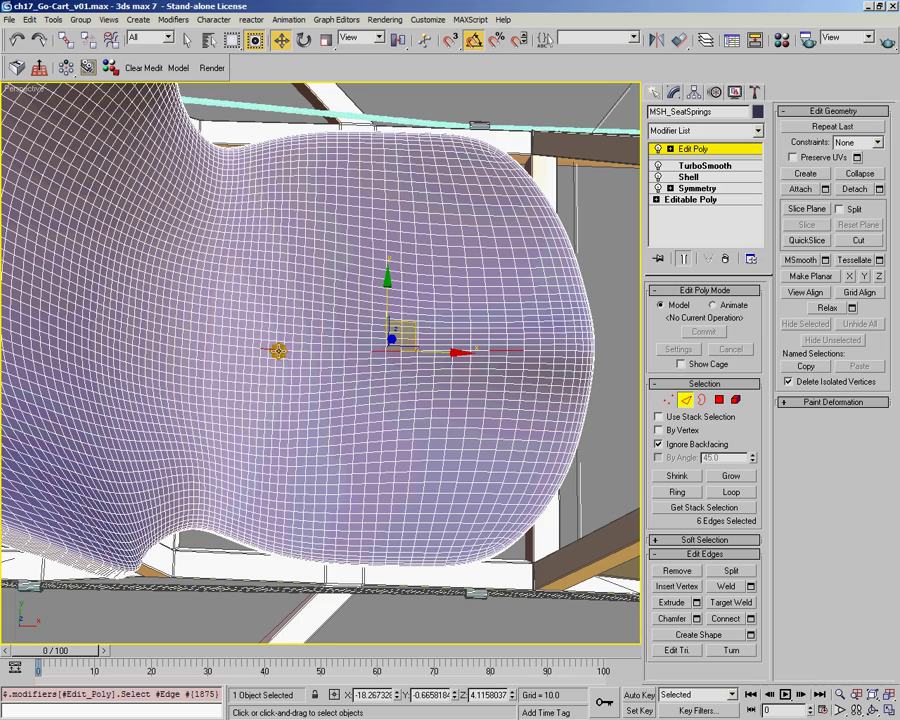
pyautogui.keyDown('ctrl'); pyautogui.click(278, 350); pyautogui.keyUp('ctrl')
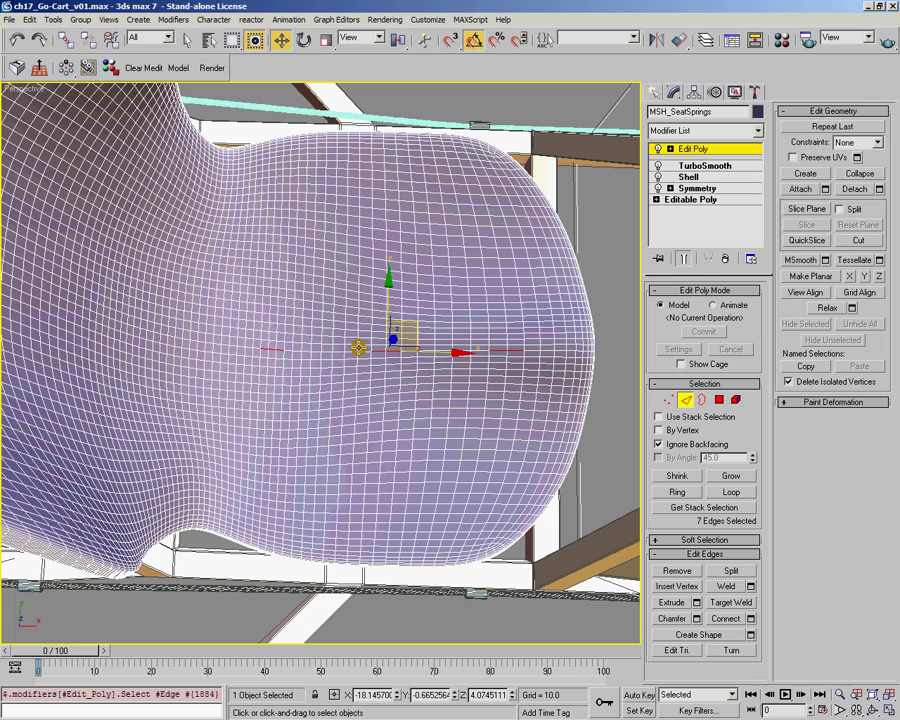
# Step: Add centre-line edges at two heights on the backrest to the selection, and expand all selected edges into rings across the seat
pyautogui.keyDown('alt'); pyautogui.moveTo(446, 427); pyautogui.dragTo(245, 483, button='middle'); pyautogui.keyUp('alt')
pyautogui.keyDown('alt'); pyautogui.moveTo(450, 436); pyautogui.dragTo(321, 217, button='middle'); pyautogui.keyUp('alt')
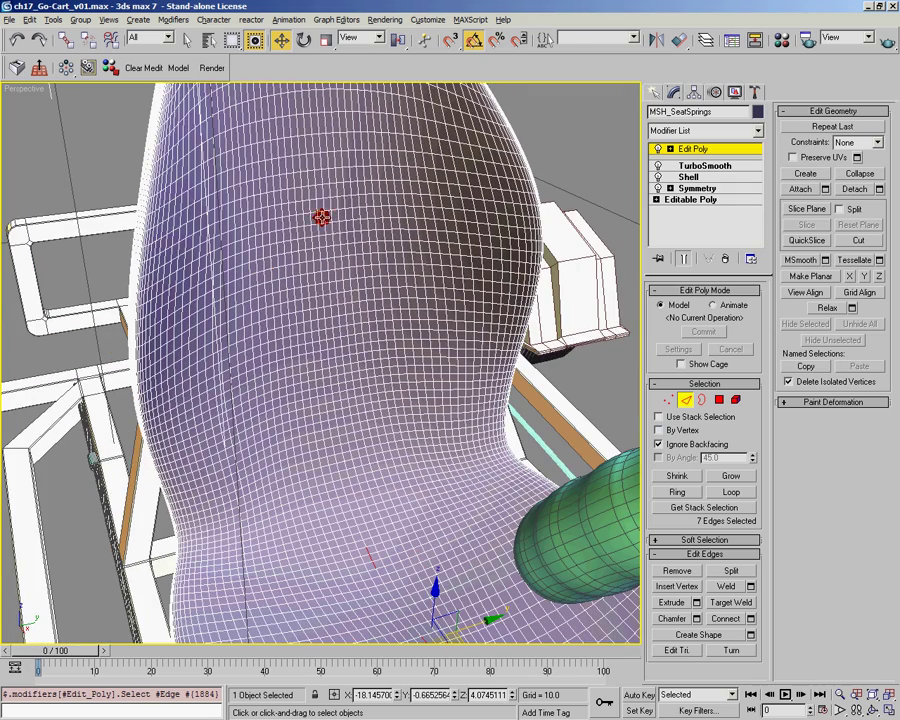
pyautogui.keyDown('ctrl'); pyautogui.click(319, 161); pyautogui.keyUp('ctrl')
pyautogui.keyDown('ctrl'); pyautogui.click(321, 175); pyautogui.keyUp('ctrl')
pyautogui.keyDown('alt'); pyautogui.moveTo(366, 355); pyautogui.dragTo(338, 321, button='middle'); pyautogui.keyUp('alt')
pyautogui.keyDown('alt'); pyautogui.moveTo(315, 426); pyautogui.dragTo(338, 418, button='middle'); pyautogui.keyUp('alt')
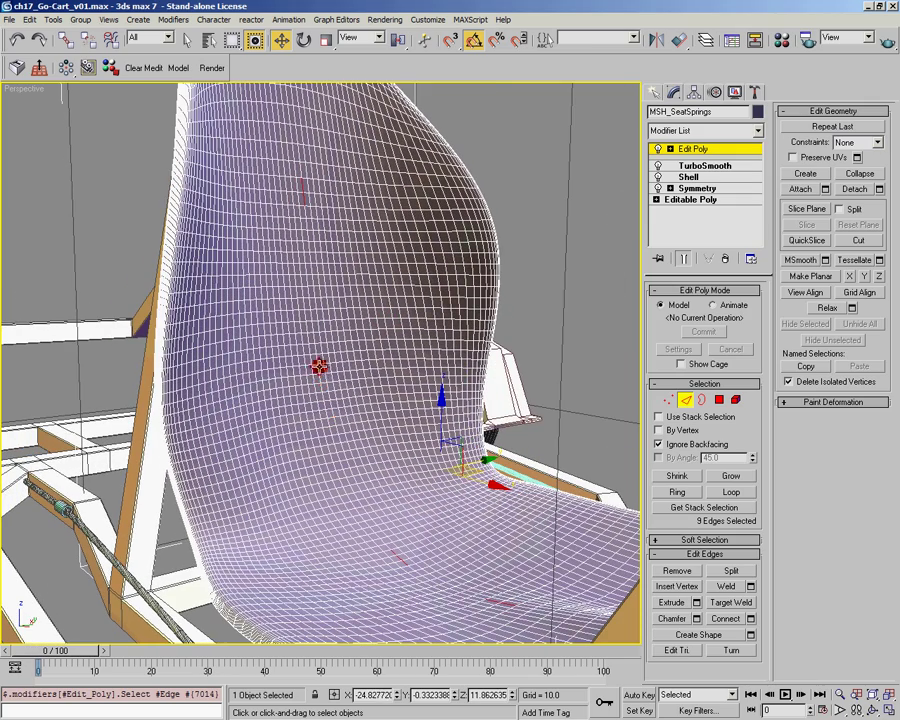
pyautogui.keyDown('ctrl'); pyautogui.click(318, 378); pyautogui.keyUp('ctrl')
pyautogui.keyDown('alt'); pyautogui.moveTo(395, 396); pyautogui.dragTo(382, 418, button='middle'); pyautogui.keyUp('alt')
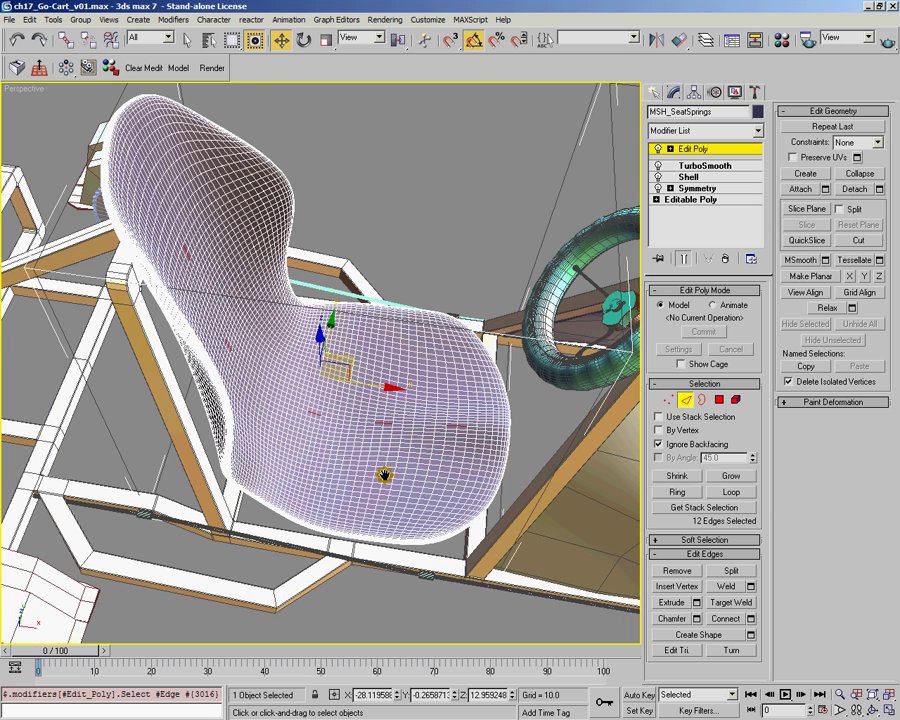
pyautogui.click(677, 492)
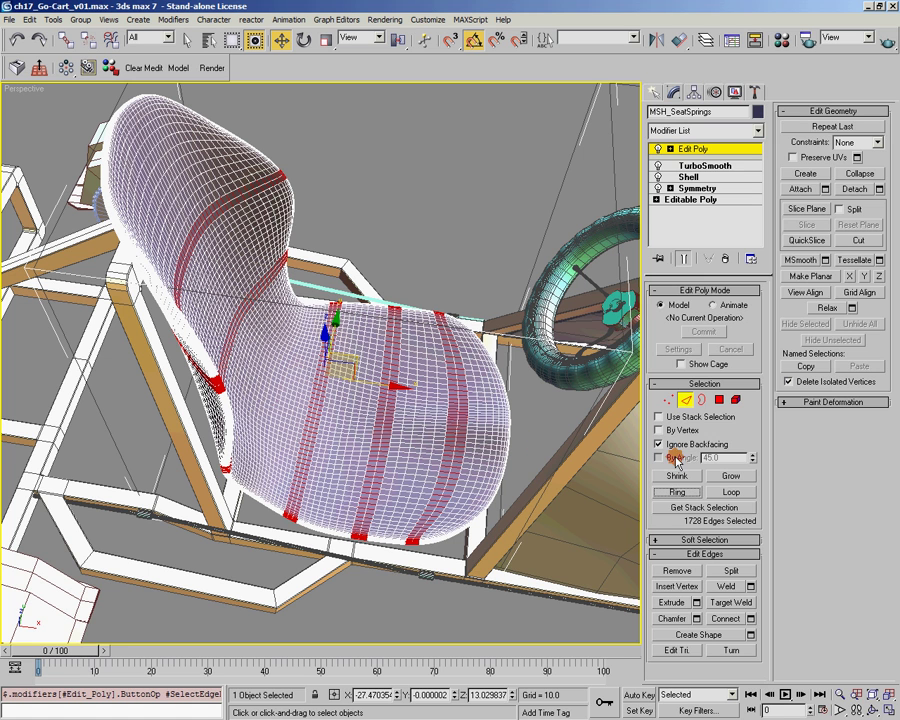
# Step: Convert the edge rings to a polygon selection, invert it, and delete all seat polygons outside the five strips
pyautogui.keyDown('ctrl'); pyautogui.click(719, 400); pyautogui.keyUp('ctrl')
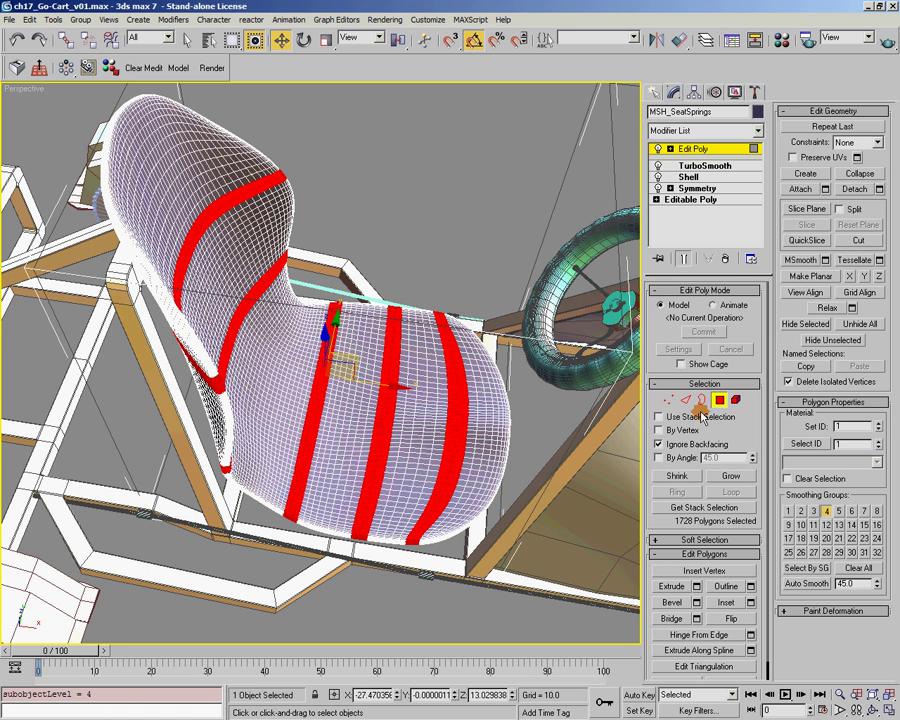
pyautogui.keyDown('alt'); pyautogui.moveTo(424, 444); pyautogui.dragTo(313, 345, button='middle'); pyautogui.keyUp('alt')
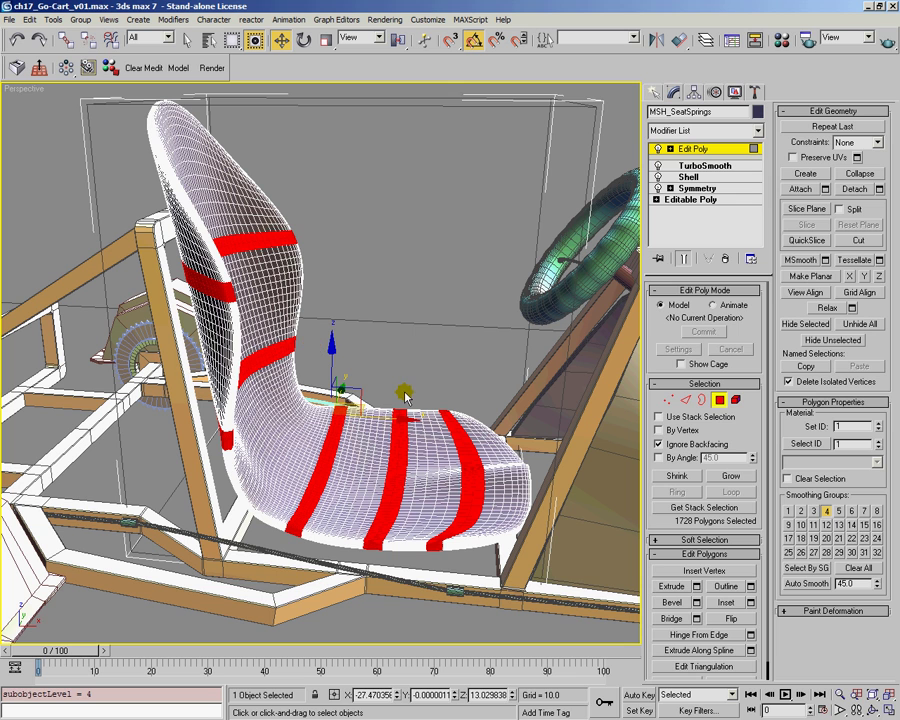
pyautogui.click(29, 18)
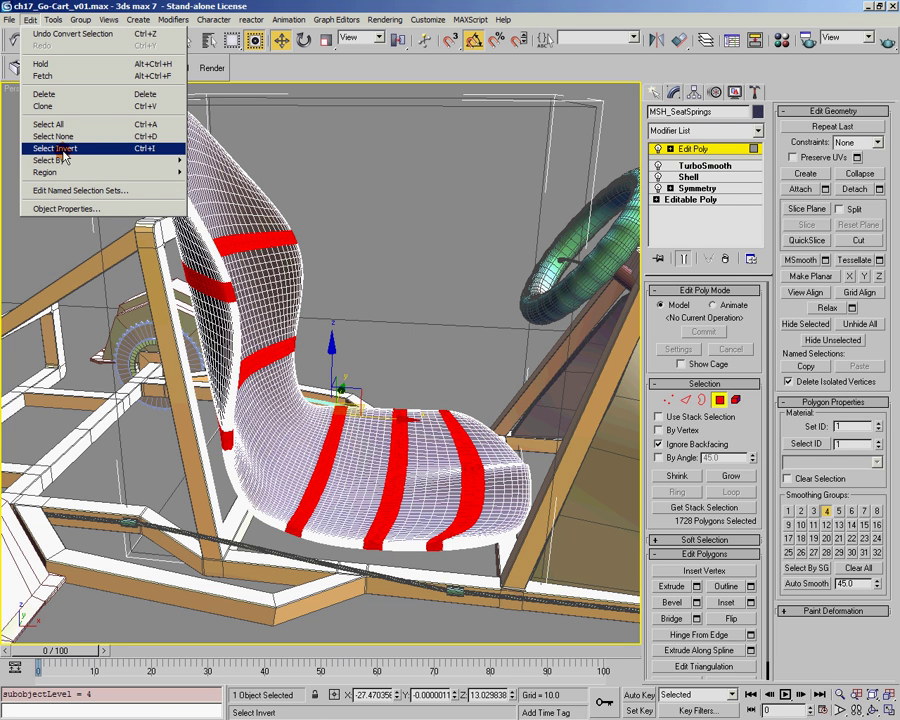
pyautogui.click(155, 148)
pyautogui.keyDown('alt'); pyautogui.moveTo(374, 230); pyautogui.dragTo(440, 366, button='middle'); pyautogui.keyUp('alt')
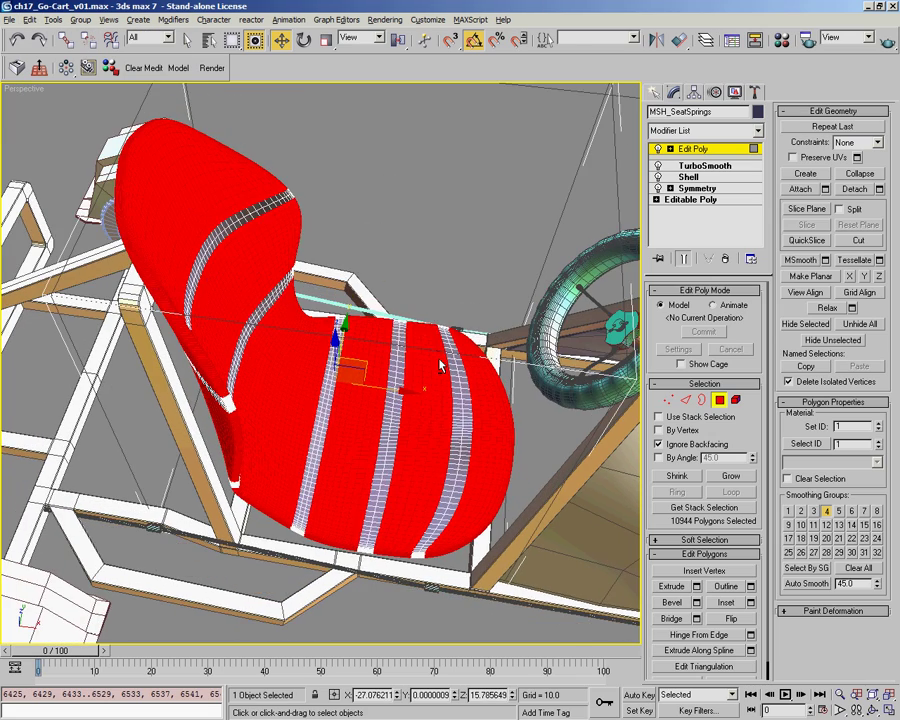
pyautogui.keyDown('alt'); pyautogui.moveTo(376, 279); pyautogui.dragTo(385, 305, button='middle'); pyautogui.keyUp('alt')
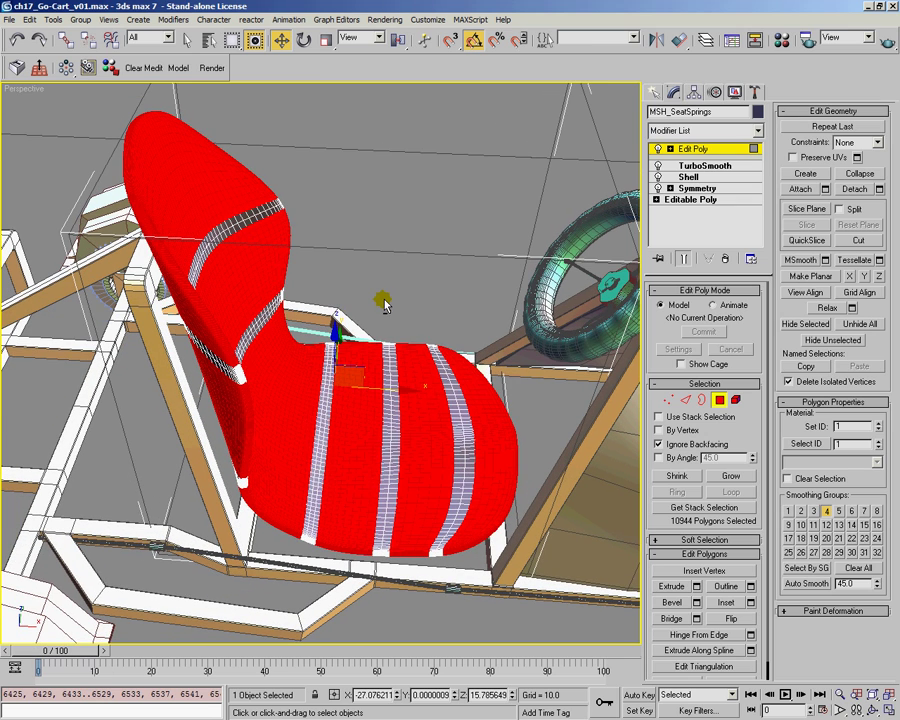
pyautogui.press('Delete')
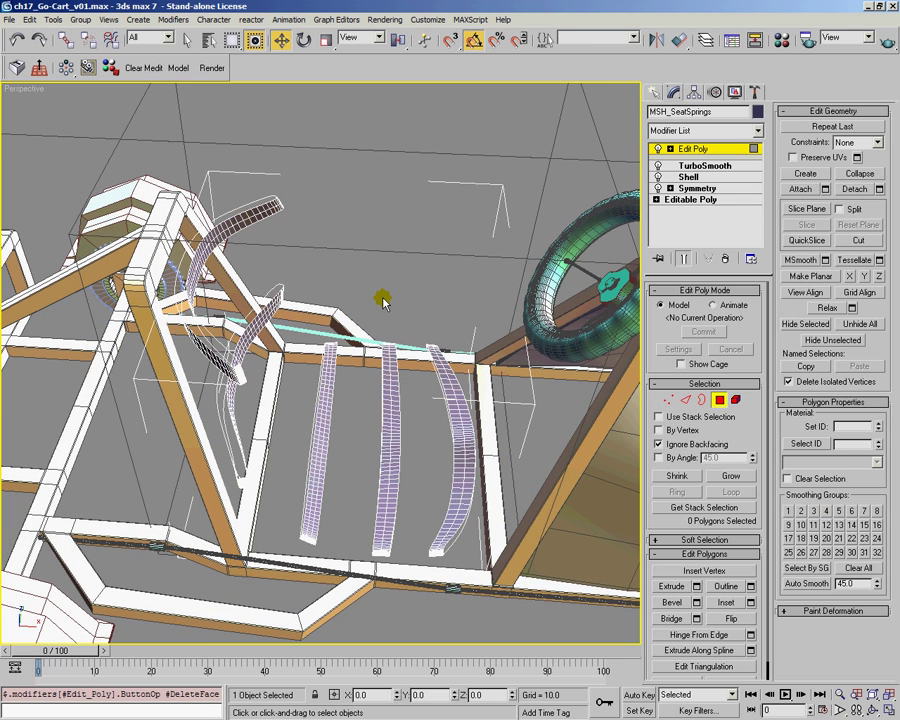
# Step: In the Top view, clear the edge selection and window-select the centre-line edges on the three seat-base strips
pyautogui.keyDown('alt'); pyautogui.moveTo(383, 301); pyautogui.dragTo(290, 228, button='middle'); pyautogui.keyUp('alt')
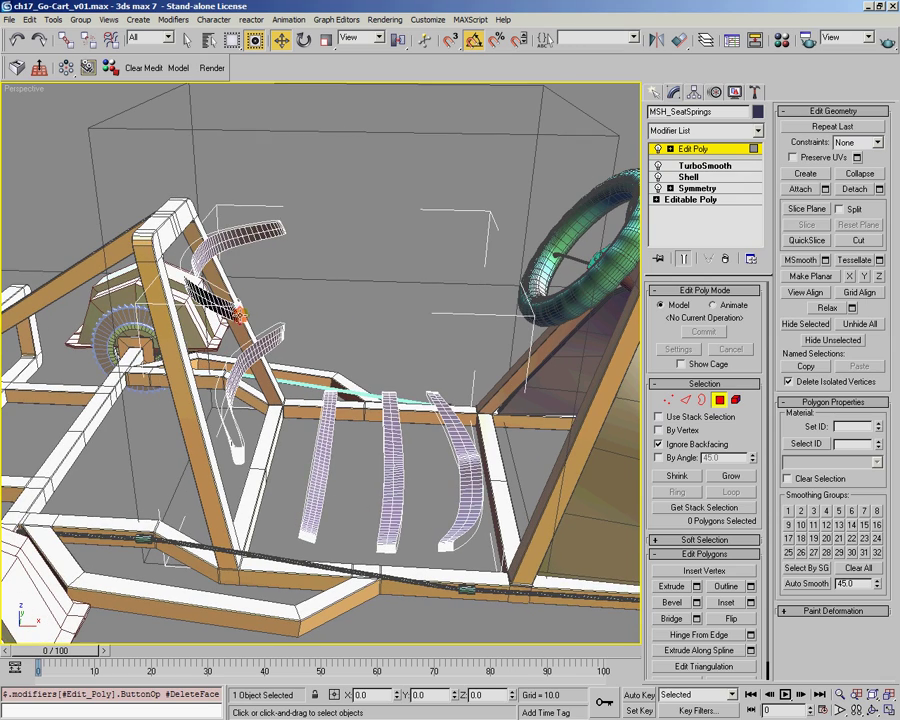
pyautogui.keyDown('alt'); pyautogui.moveTo(235, 327); pyautogui.dragTo(308, 331, button='middle'); pyautogui.keyUp('alt')
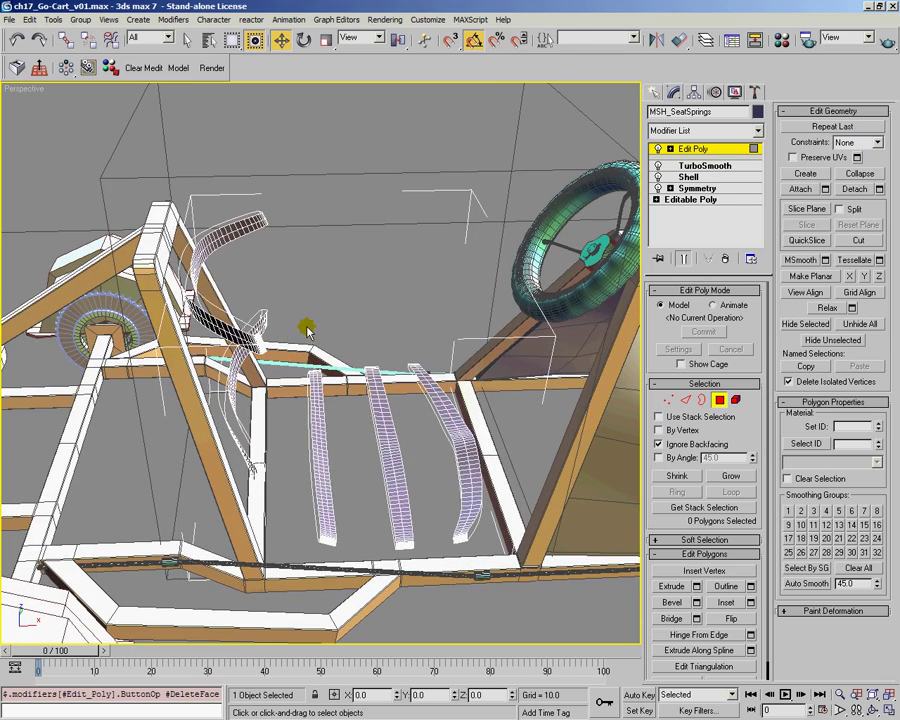
pyautogui.keyDown('alt'); pyautogui.moveTo(291, 412); pyautogui.dragTo(296, 461, button='middle'); pyautogui.keyUp('alt')
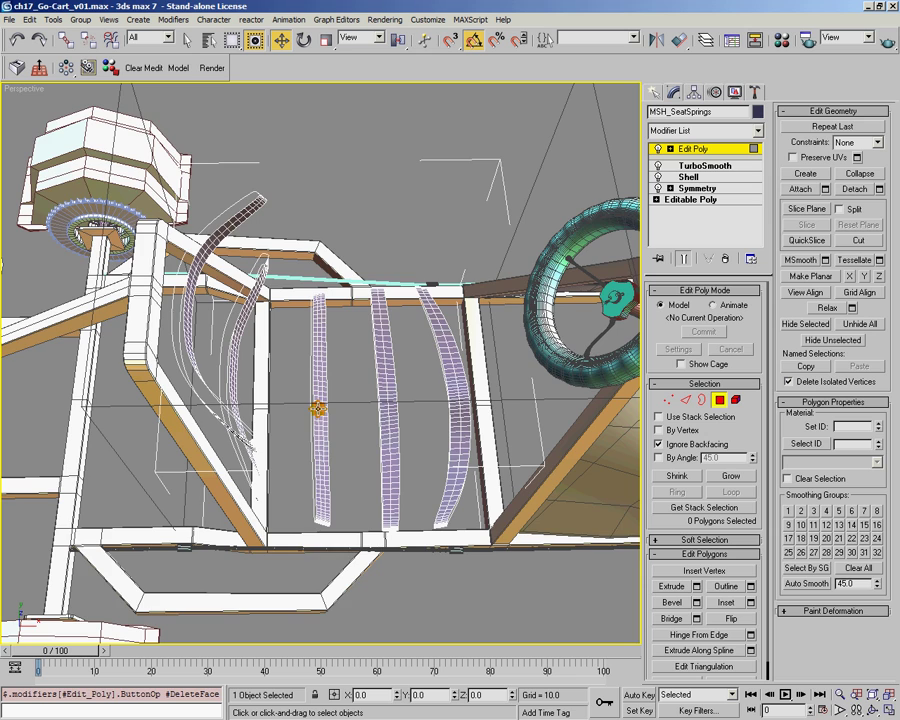
pyautogui.press('t')
pyautogui.scroll(6, 323, 411)
pyautogui.moveTo(206, 386); pyautogui.dragTo(350, 406, button='middle')
pyautogui.press('F4')
pyautogui.scroll(2, 348, 407)
pyautogui.moveTo(295, 420); pyautogui.dragTo(211, 358, button='middle')
pyautogui.scroll(4, 348, 410)
pyautogui.scroll(-3, 211, 358)
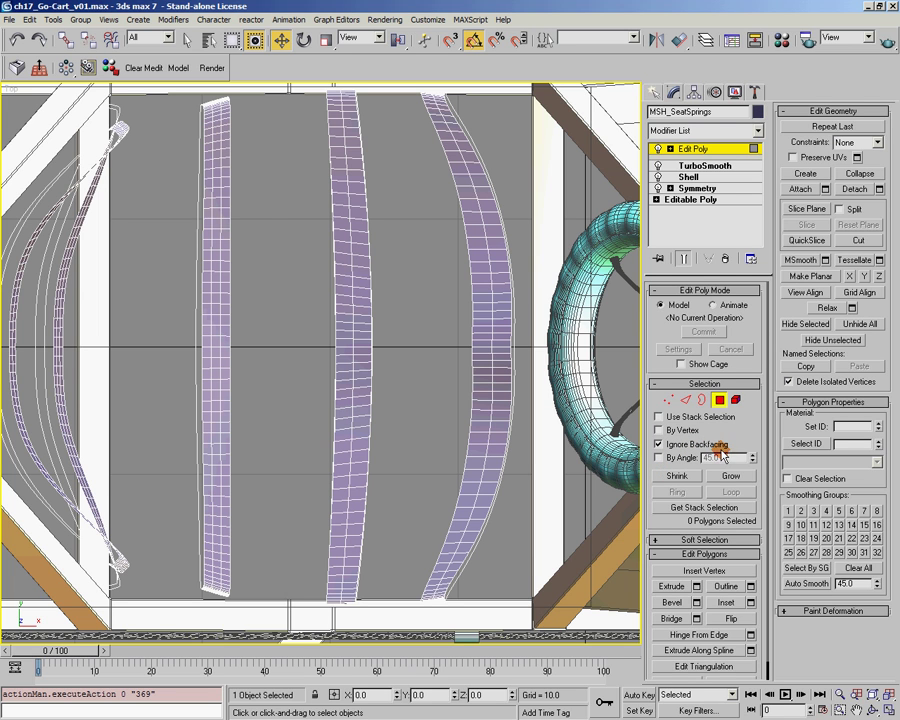
pyautogui.click(255, 42)
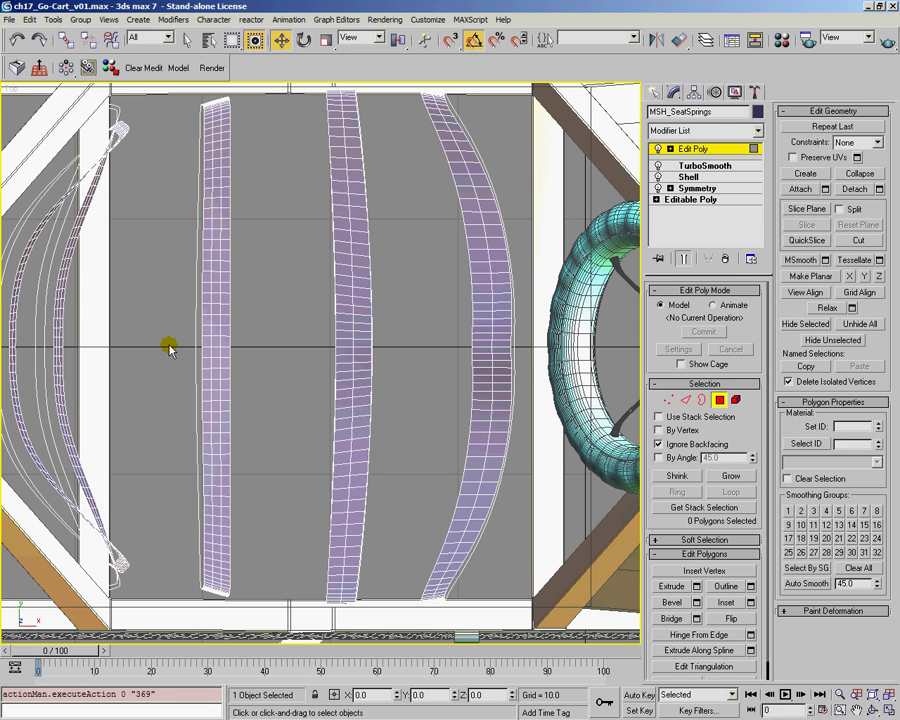
pyautogui.moveTo(170, 343); pyautogui.dragTo(546, 351)
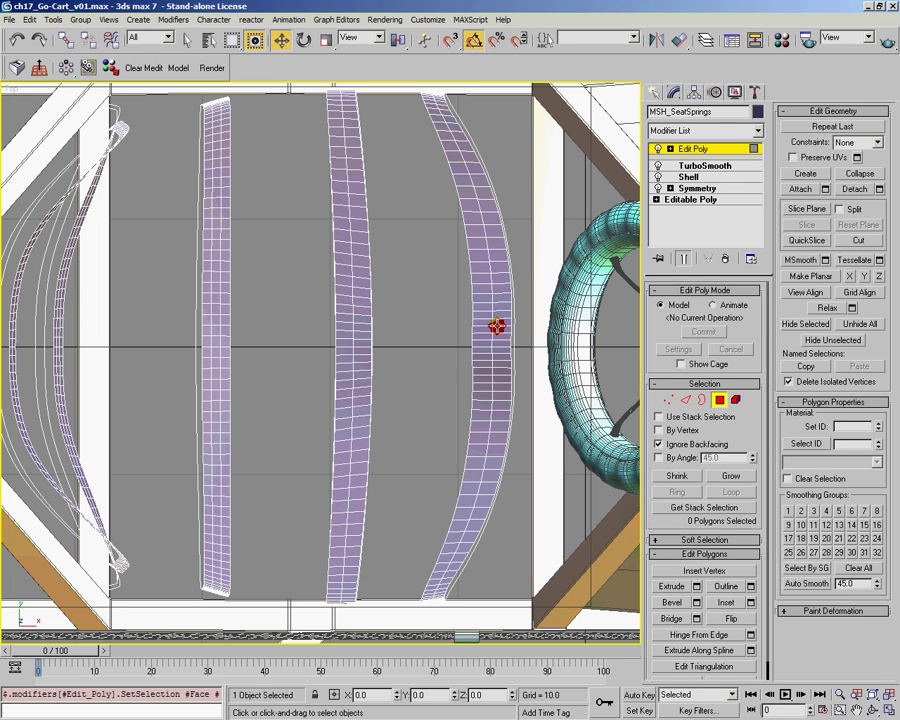
pyautogui.click(686, 400)
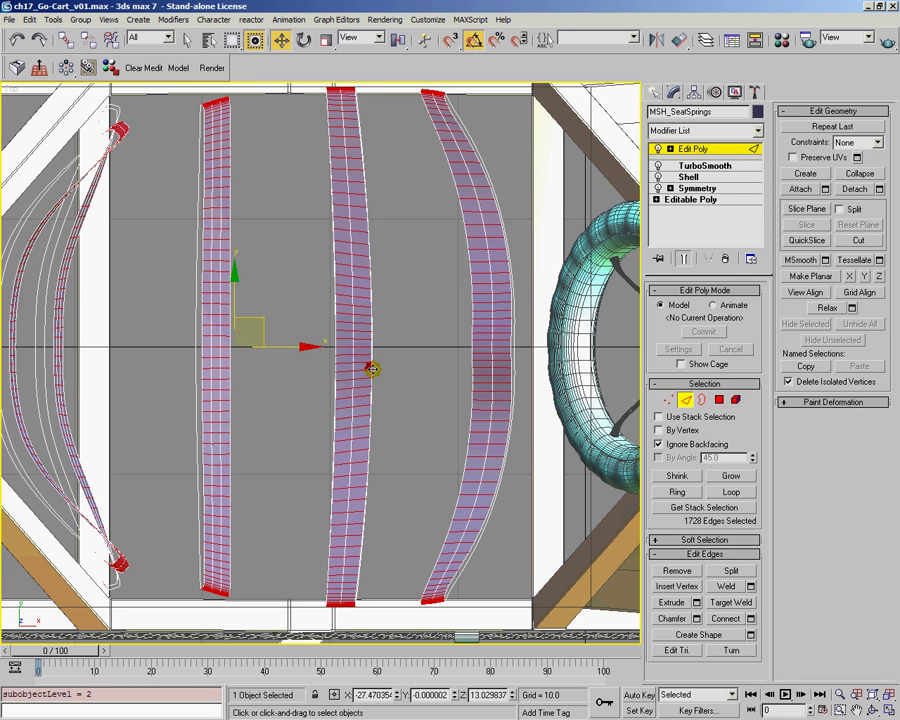
pyautogui.click(231, 231)
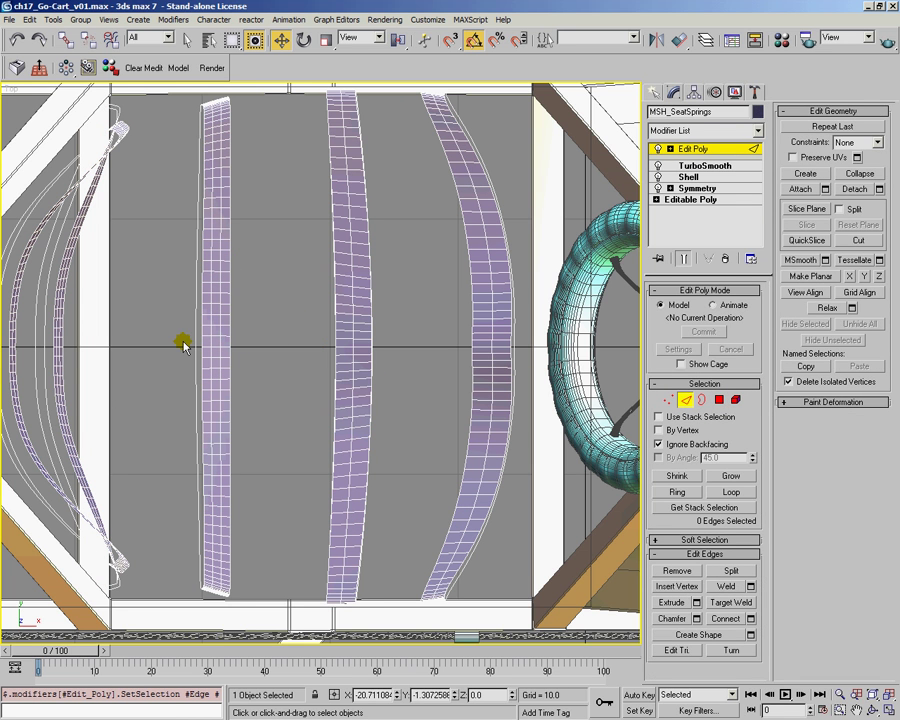
pyautogui.moveTo(187, 344); pyautogui.dragTo(527, 353)
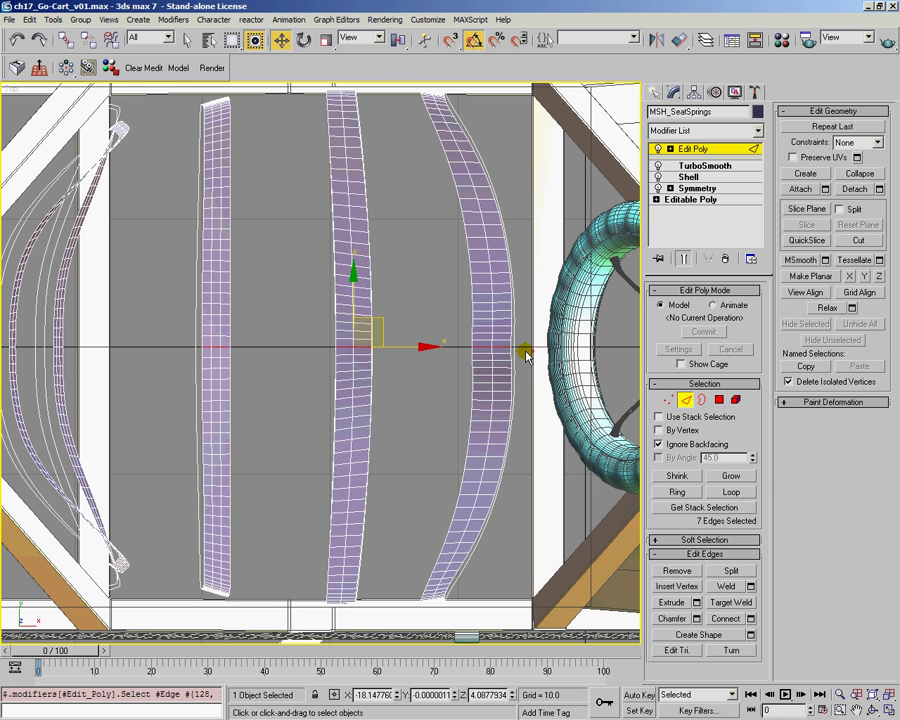
# Step: Add the centre-line edges of the two backrest strips to the edge selection
pyautogui.moveTo(171, 372); pyautogui.dragTo(336, 383, button='middle')
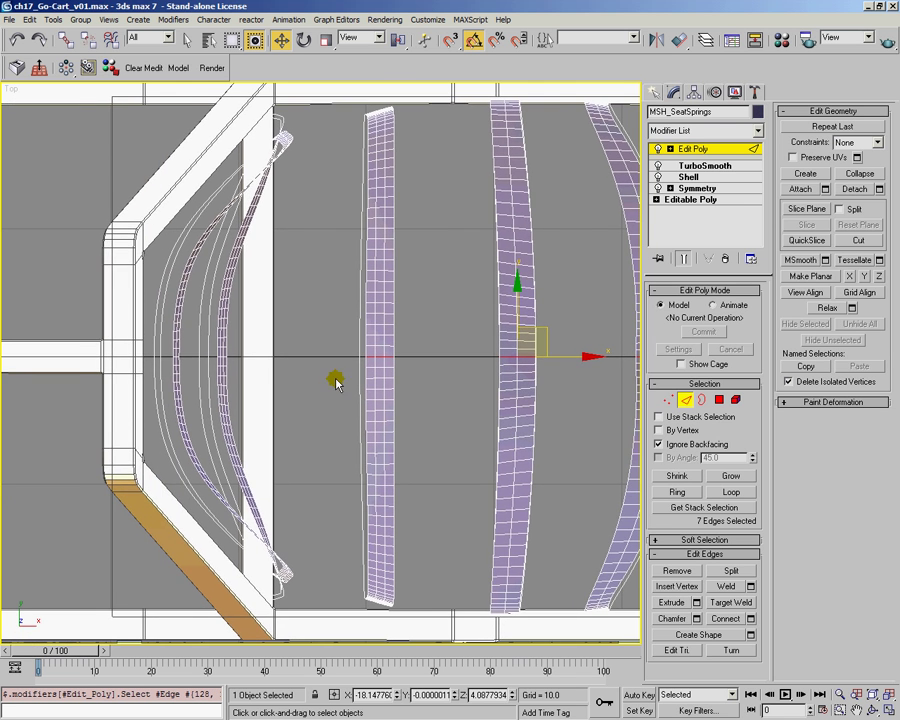
pyautogui.scroll(3, 232, 380)
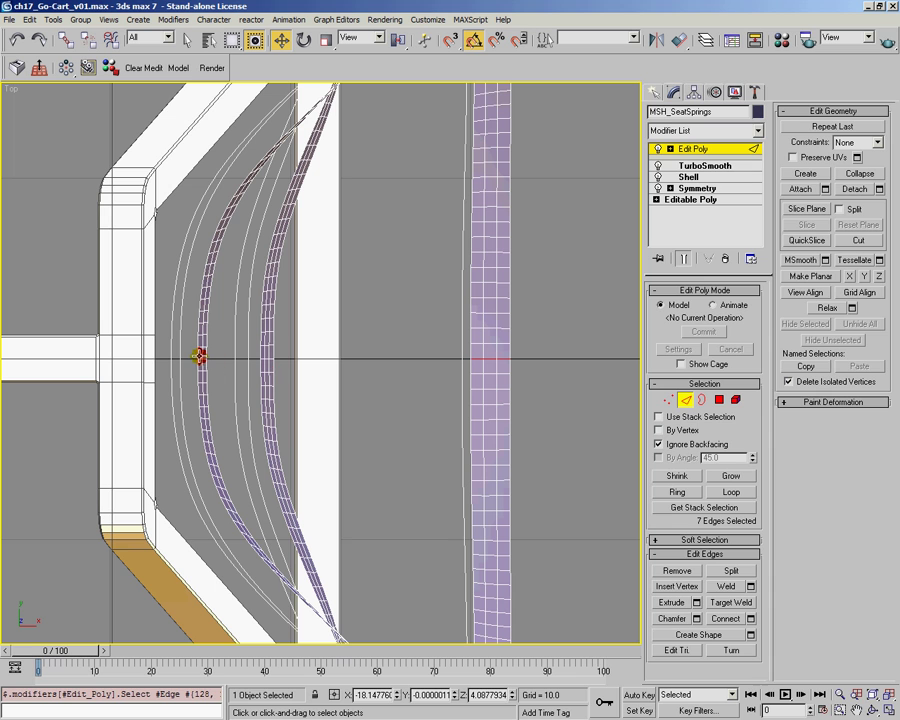
pyautogui.moveTo(291, 358); pyautogui.dragTo(195, 362)
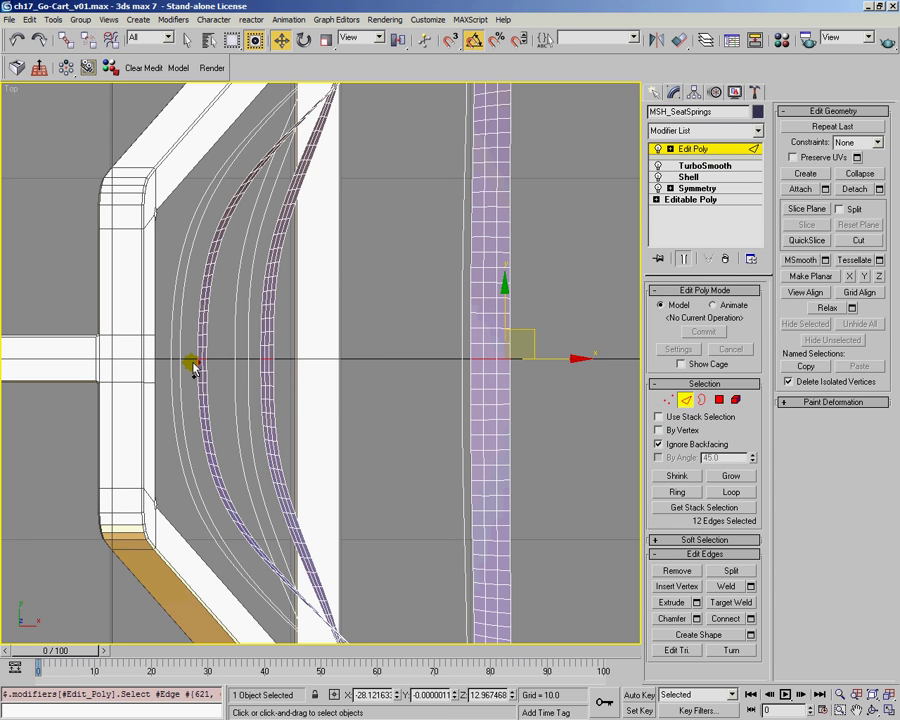
# Step: In the Perspective view, grow the edge selection repeatedly outward from the centre line to the strips' ends
pyautogui.press('p')
pyautogui.keyDown('alt'); pyautogui.moveTo(358, 416); pyautogui.dragTo(320, 385, button='middle'); pyautogui.keyUp('alt')
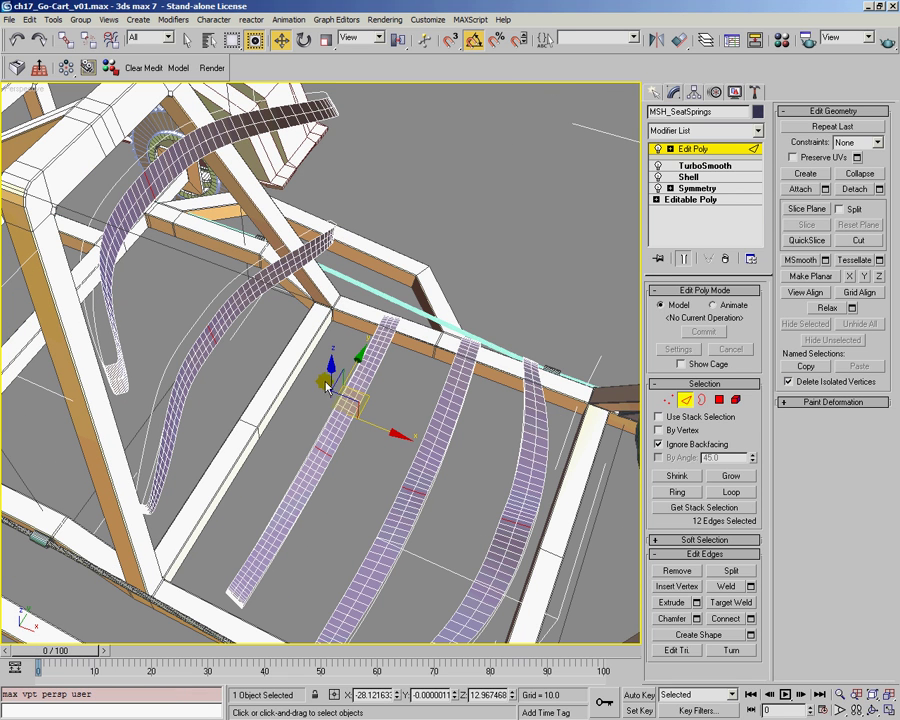
pyautogui.click(732, 477)
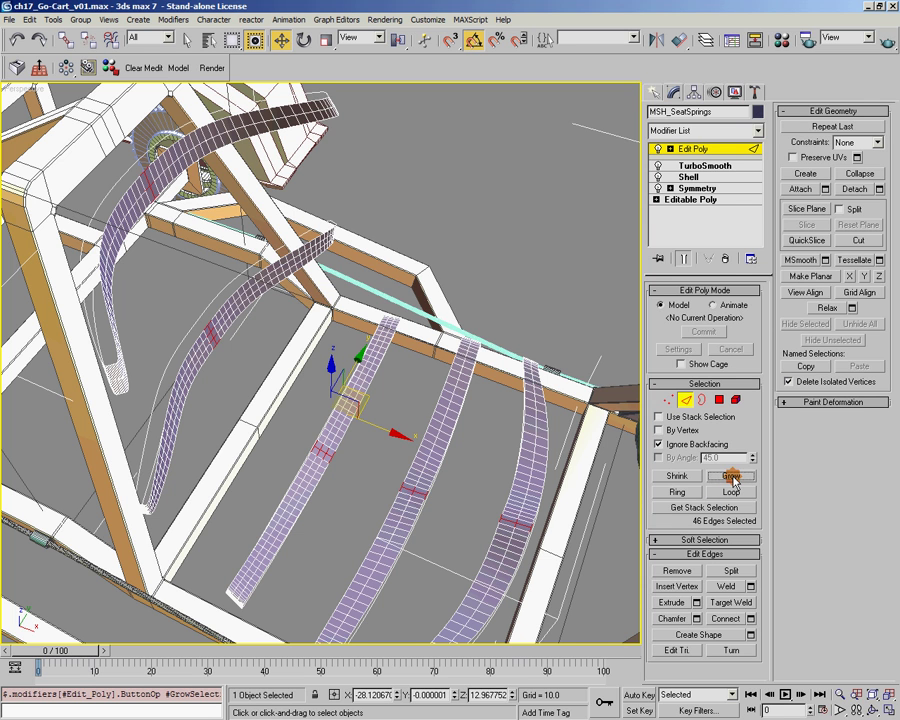
pyautogui.click(732, 477)
pyautogui.click(732, 477)
pyautogui.click(732, 477)
pyautogui.click(732, 477)
pyautogui.click(732, 477)
pyautogui.click(732, 477)
pyautogui.click(732, 477)
pyautogui.click(732, 477)
pyautogui.click(732, 477)
pyautogui.click(732, 477)
pyautogui.click(732, 477)
pyautogui.click(732, 477)
pyautogui.click(732, 477)
pyautogui.click(732, 477)
pyautogui.click(732, 477)
pyautogui.click(732, 477)
pyautogui.click(732, 477)
pyautogui.click(732, 477)
pyautogui.click(732, 477)
pyautogui.click(732, 477)
pyautogui.click(732, 477)
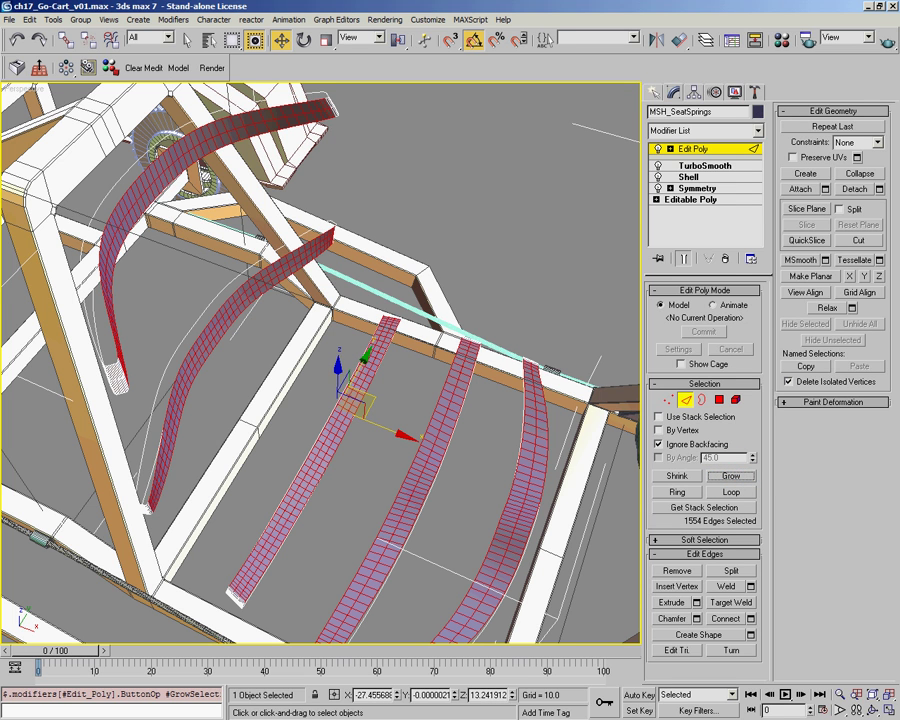
# Step: Inspect the strips from behind and below, and grow the edge selection further around their ends
pyautogui.keyDown('alt'); pyautogui.moveTo(218, 403); pyautogui.dragTo(408, 320, button='middle'); pyautogui.keyUp('alt')
pyautogui.keyDown('alt'); pyautogui.moveTo(455, 342); pyautogui.dragTo(480, 440, button='middle'); pyautogui.keyUp('alt')
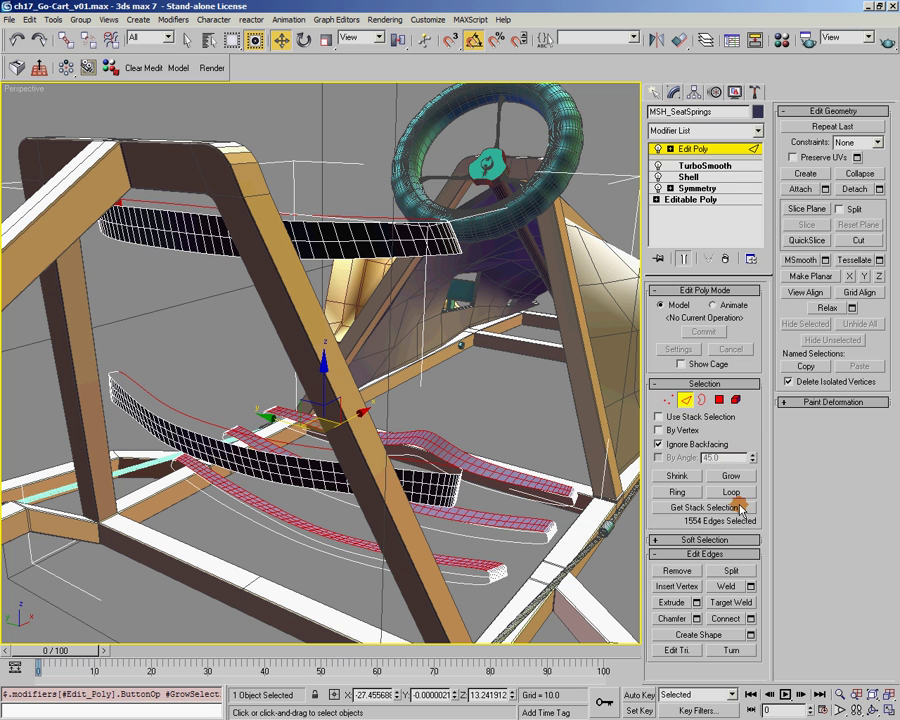
pyautogui.click(737, 478)
pyautogui.click(737, 478)
pyautogui.scroll(10, 590, 482)
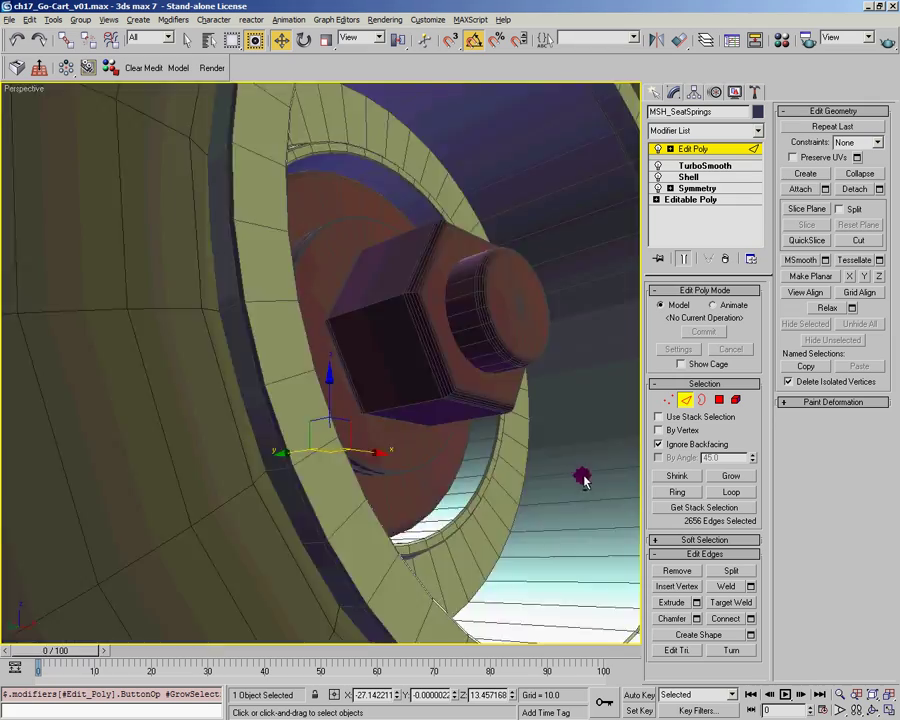
pyautogui.keyDown('alt'); pyautogui.moveTo(583, 480); pyautogui.dragTo(576, 398, button='middle'); pyautogui.keyUp('alt')
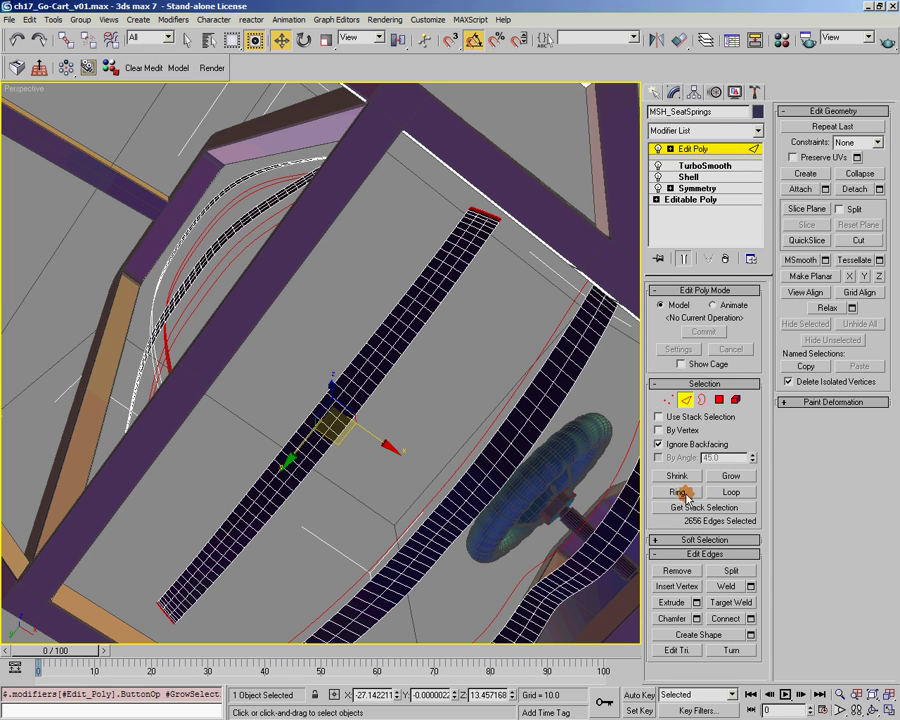
pyautogui.click(729, 478)
pyautogui.click(729, 479)
# Step: Grow the edge selection three more times so it covers the curled end faces of the seat-base strips
pyautogui.keyDown('alt'); pyautogui.moveTo(482, 357); pyautogui.dragTo(466, 438, button='middle'); pyautogui.keyUp('alt')
pyautogui.scroll(5, 348, 422)
pyautogui.keyDown('alt'); pyautogui.moveTo(532, 446); pyautogui.dragTo(374, 443, button='middle'); pyautogui.keyUp('alt')
pyautogui.click(732, 476)
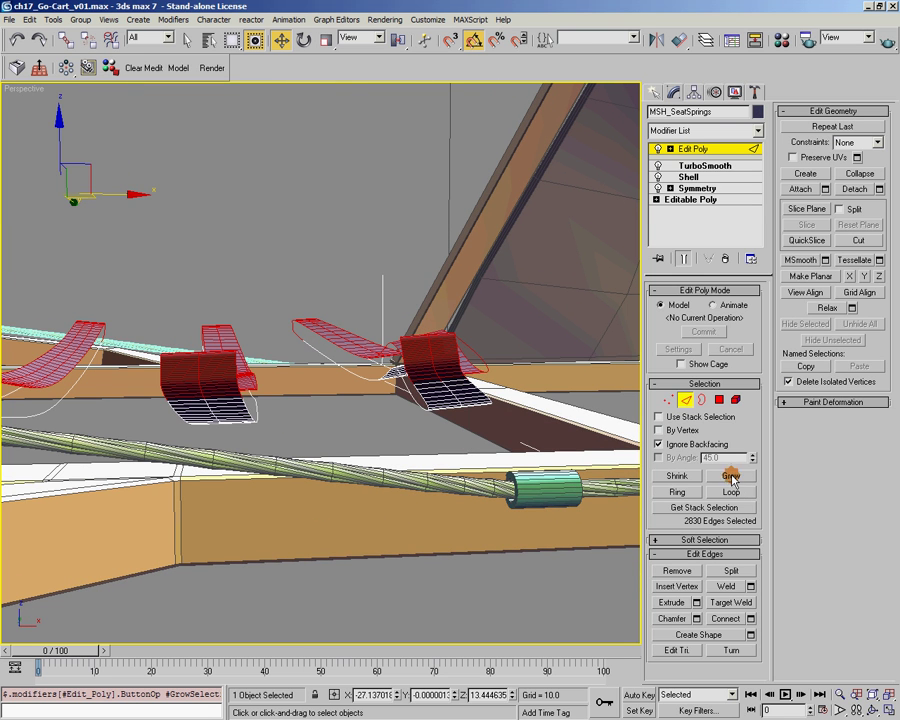
pyautogui.click(732, 476)
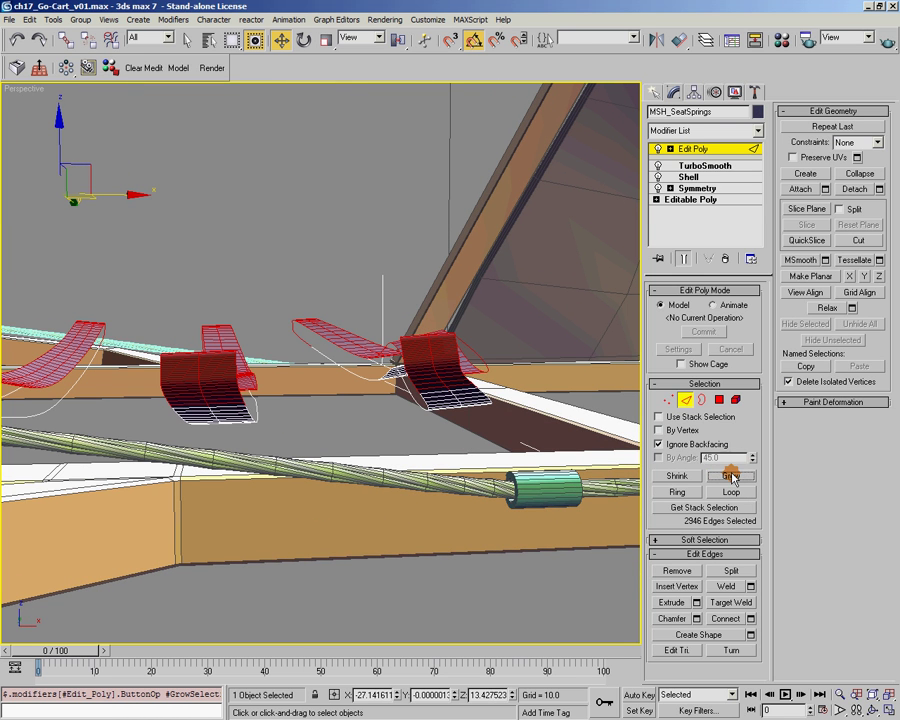
pyautogui.click(732, 476)
# Step: Convert the grown edge selection to polygons and delete them, keeping only the rear surfaces of the strips
pyautogui.keyDown('alt'); pyautogui.moveTo(432, 454); pyautogui.dragTo(397, 380, button='middle'); pyautogui.keyUp('alt')
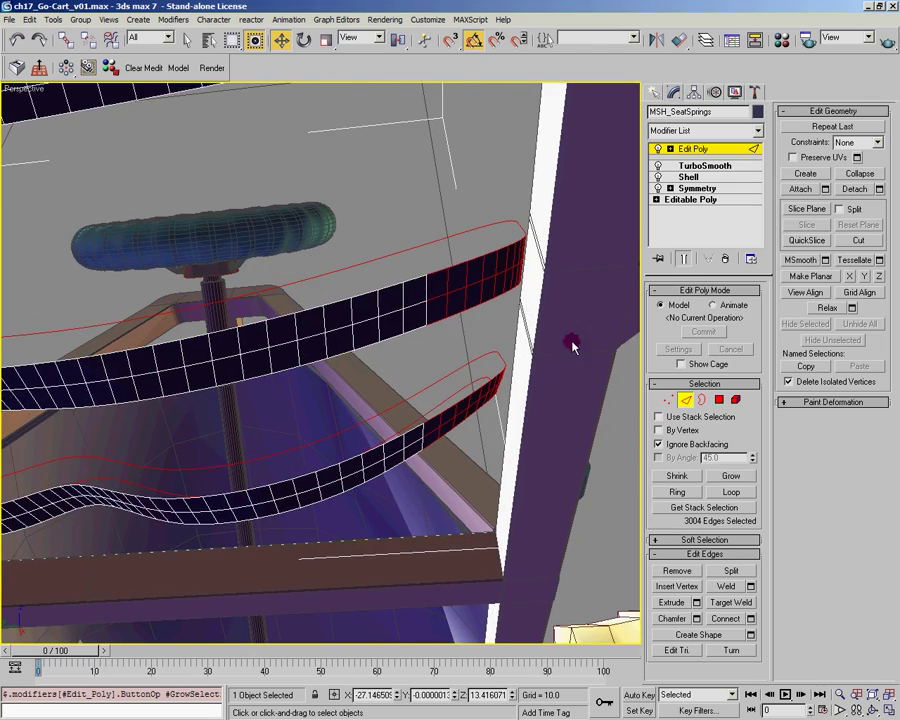
pyautogui.keyDown('alt'); pyautogui.moveTo(488, 352); pyautogui.dragTo(358, 349, button='middle'); pyautogui.keyUp('alt')
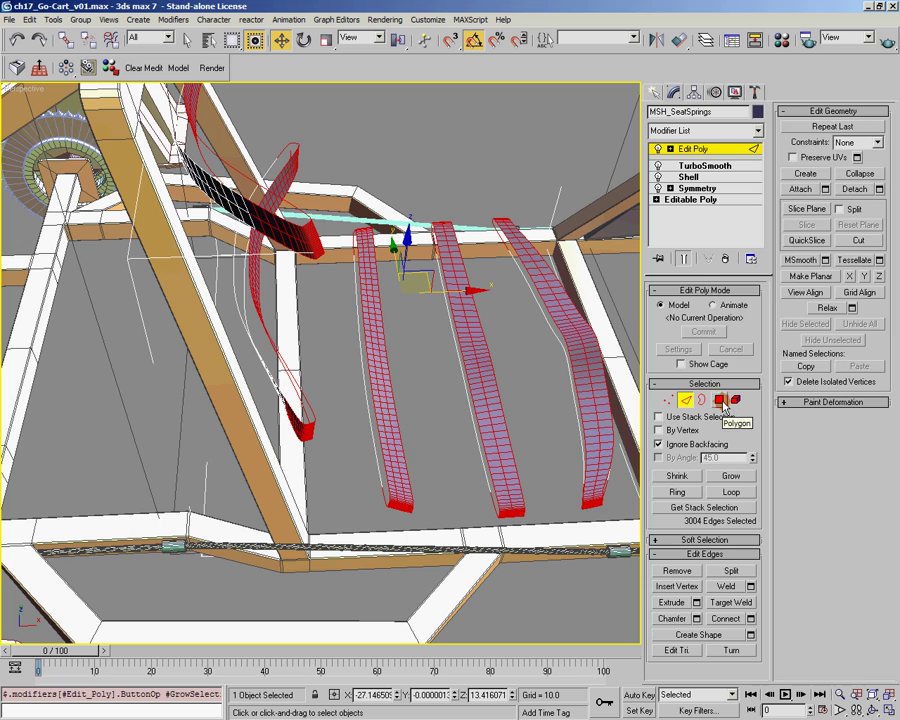
pyautogui.click(723, 402)
pyautogui.keyDown('alt'); pyautogui.moveTo(519, 377); pyautogui.dragTo(452, 358, button='middle'); pyautogui.keyUp('alt')
pyautogui.press('Delete')
# Step: Select the outermost polygons at both ends of the upper backrest strip
pyautogui.keyDown('alt'); pyautogui.moveTo(452, 237); pyautogui.dragTo(350, 258, button='middle'); pyautogui.keyUp('alt')
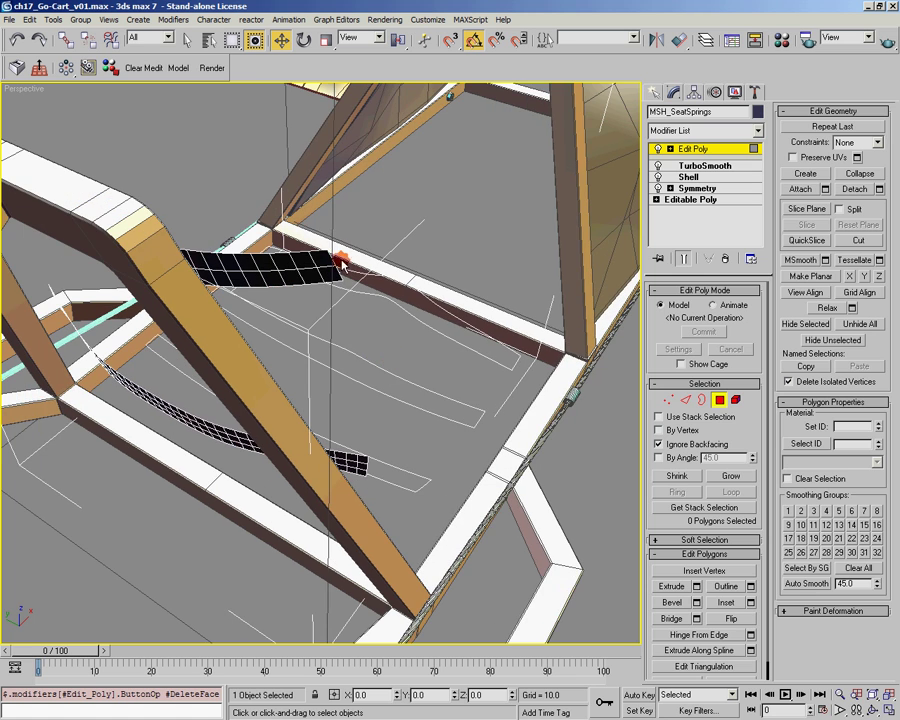
pyautogui.click(330, 252)
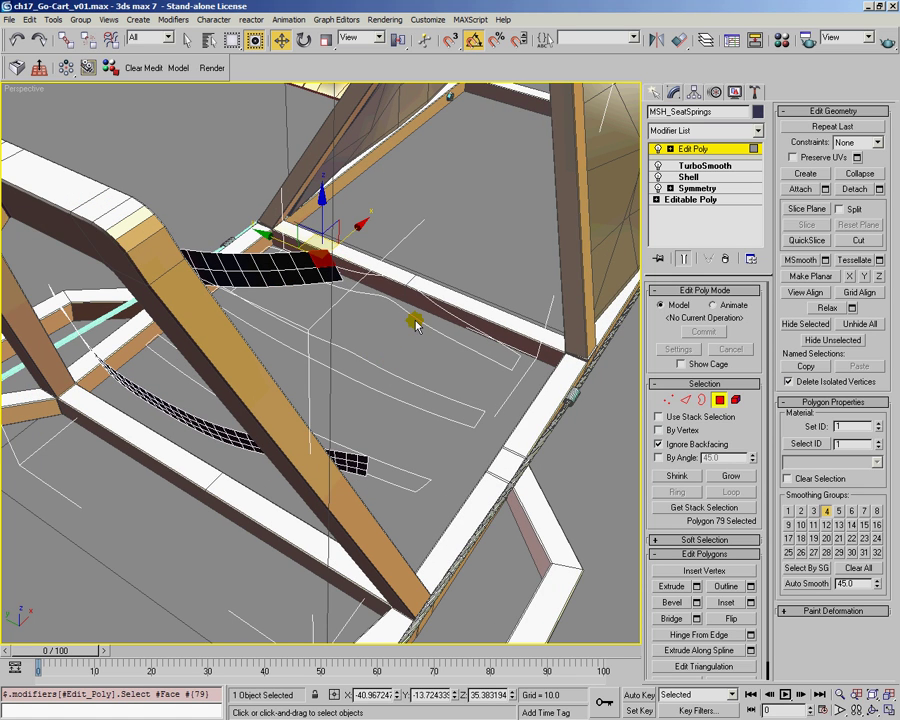
pyautogui.keyDown('ctrl'); pyautogui.click(340, 277); pyautogui.keyUp('ctrl')
pyautogui.keyDown('alt'); pyautogui.moveTo(269, 307); pyautogui.dragTo(362, 318, button='middle'); pyautogui.keyUp('alt')
pyautogui.keyDown('ctrl'); pyautogui.click(107, 229); pyautogui.keyUp('ctrl')
# Step: Grow the polygon selection inward from both ends of the upper backrest strip, undoing the last growth
pyautogui.click(731, 478)
pyautogui.click(731, 478)
pyautogui.click(731, 478)
pyautogui.click(731, 478)
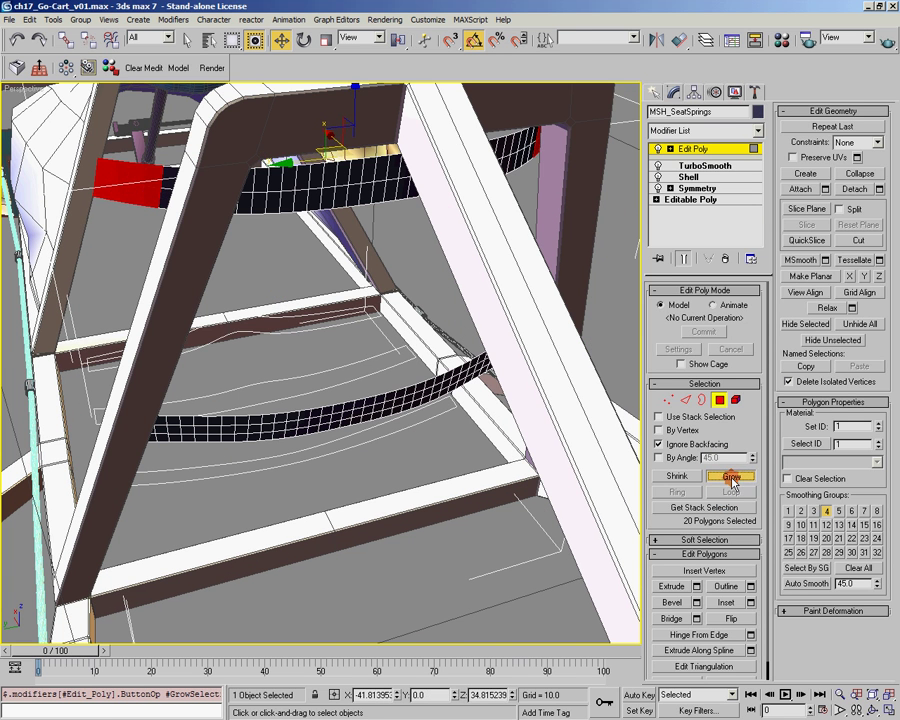
pyautogui.click(731, 478)
pyautogui.click(731, 478)
pyautogui.keyDown('alt'); pyautogui.moveTo(250, 300); pyautogui.dragTo(222, 131, button='middle'); pyautogui.keyUp('alt')
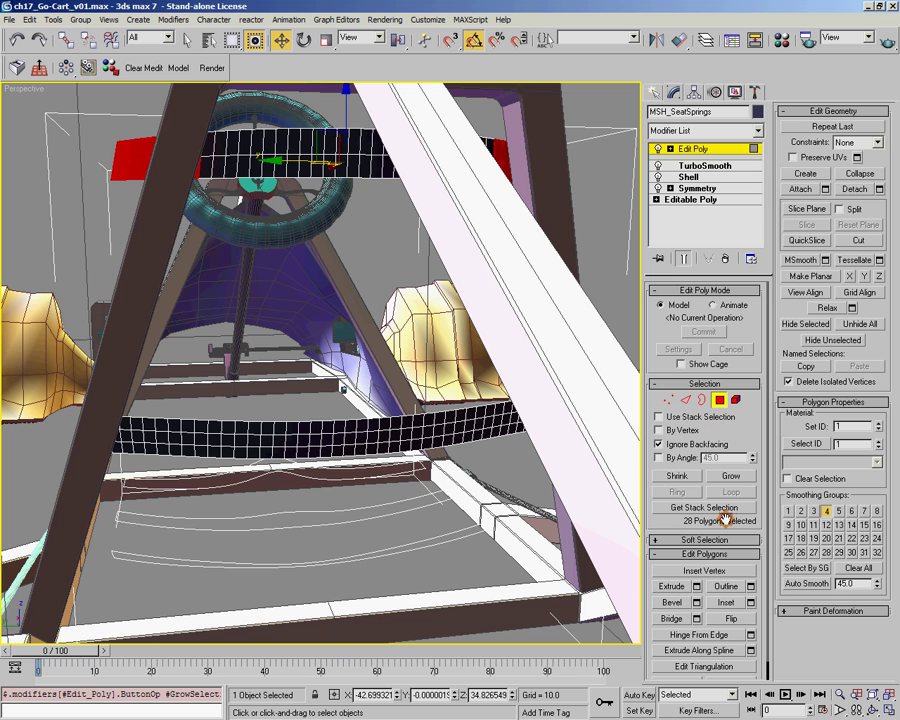
pyautogui.click(731, 478)
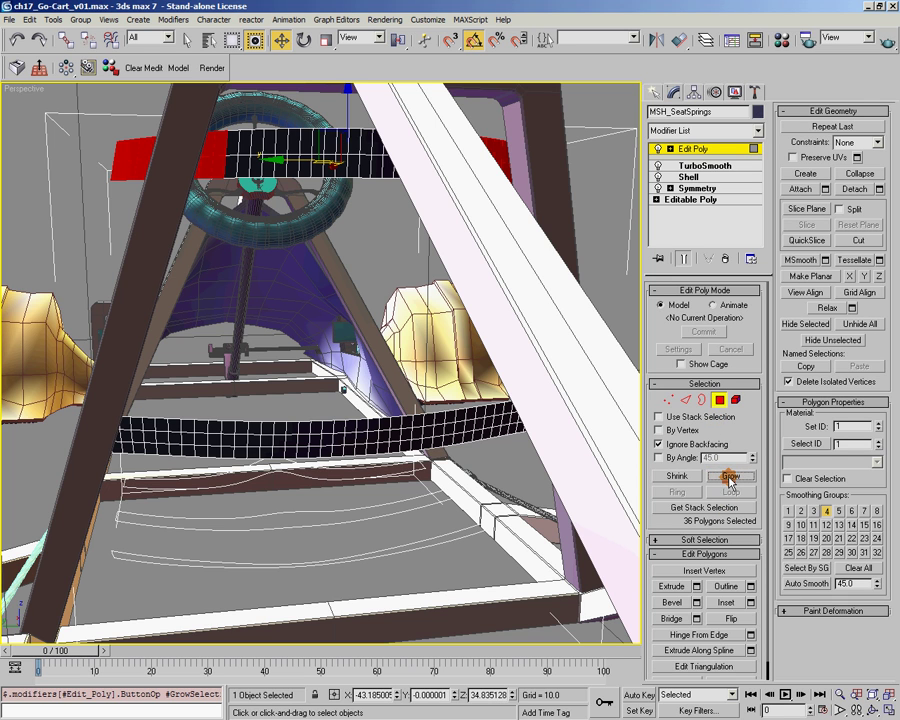
pyautogui.click(729, 478)
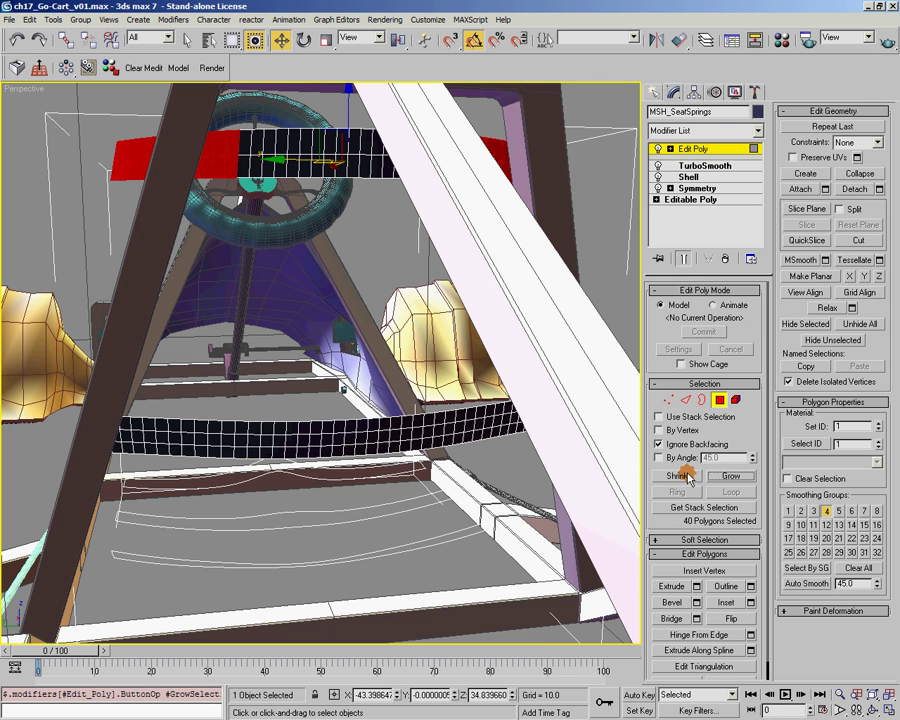
pyautogui.hotkey('ctrl', 'z')
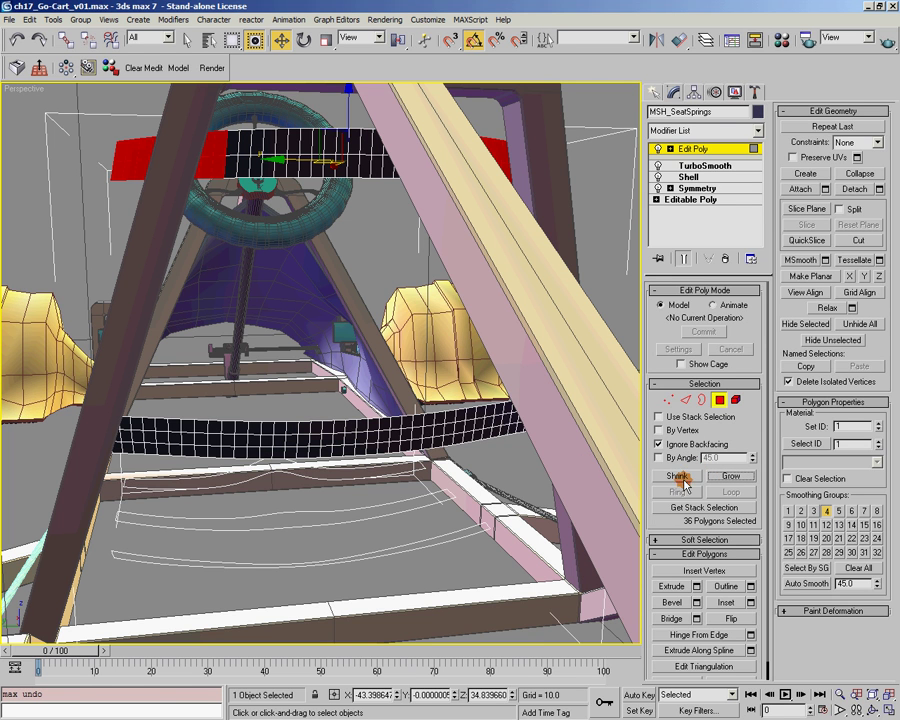
# Step: Readjust the grown polygon selection at both ends of the upper backrest strip and delete those end polygons
pyautogui.click(680, 478)
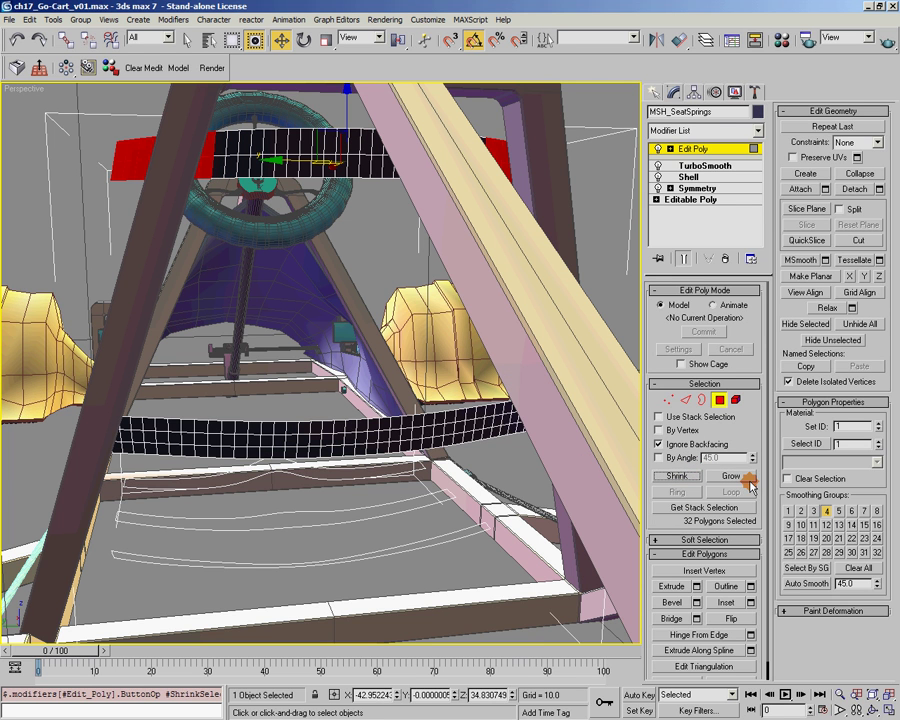
pyautogui.press('Delete')
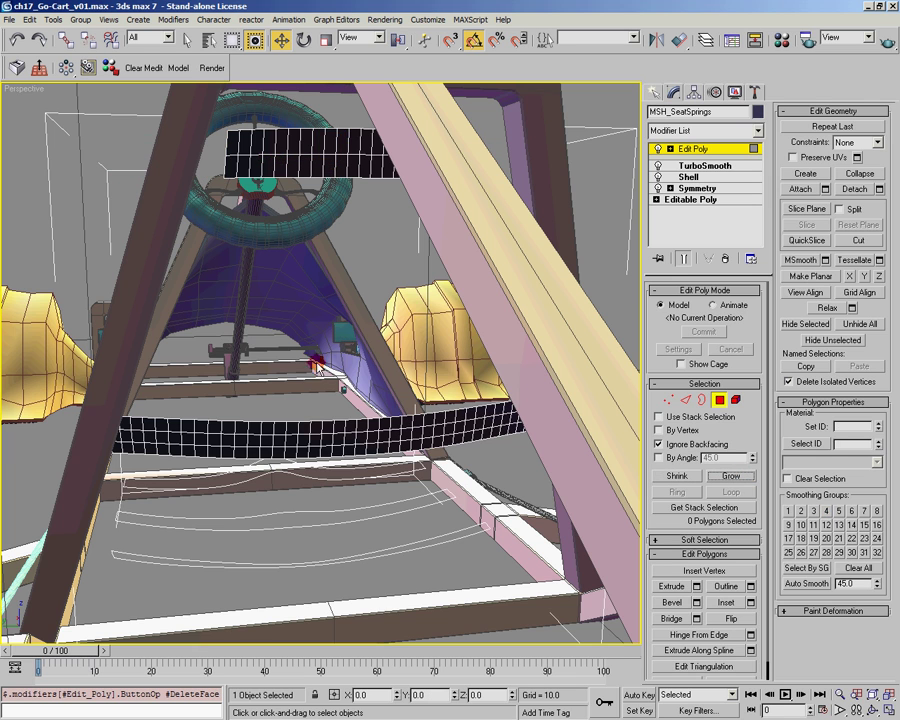
# Step: Select the outermost polygons at both ends of the lower backrest strip
pyautogui.keyDown('alt'); pyautogui.moveTo(162, 282); pyautogui.dragTo(253, 432, button='middle'); pyautogui.keyUp('alt')
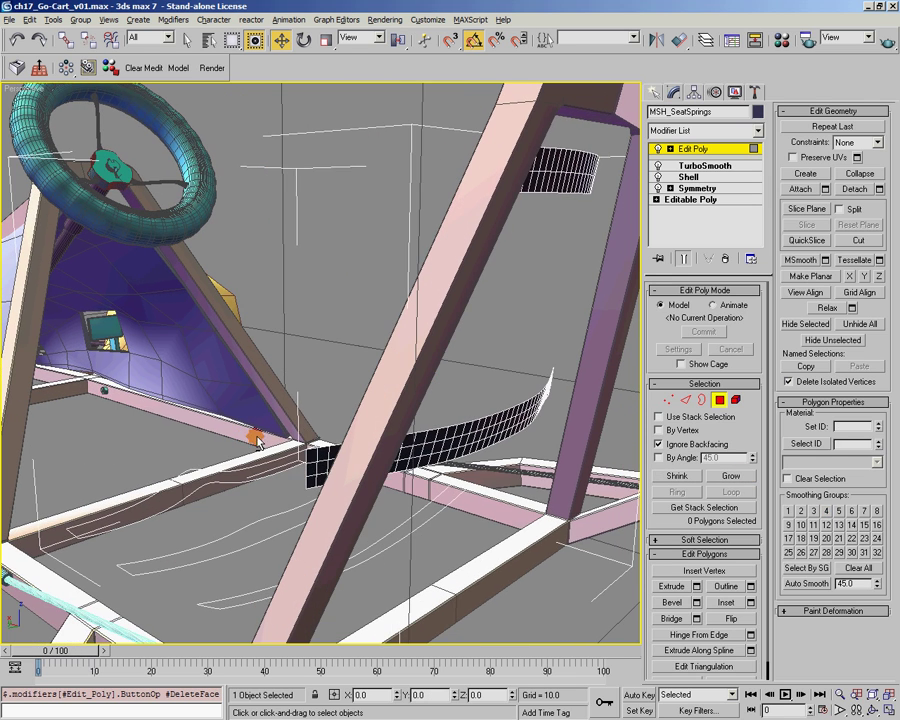
pyautogui.click(252, 476)
pyautogui.keyDown('ctrl'); pyautogui.click(311, 468); pyautogui.keyUp('ctrl')
pyautogui.keyDown('ctrl'); pyautogui.click(311, 454); pyautogui.keyUp('ctrl')
pyautogui.keyDown('alt'); pyautogui.moveTo(476, 422); pyautogui.dragTo(338, 460, button='middle'); pyautogui.keyUp('alt')
pyautogui.keyDown('ctrl'); pyautogui.click(343, 448); pyautogui.keyUp('ctrl')
pyautogui.keyDown('ctrl'); pyautogui.click(343, 436); pyautogui.keyUp('ctrl')
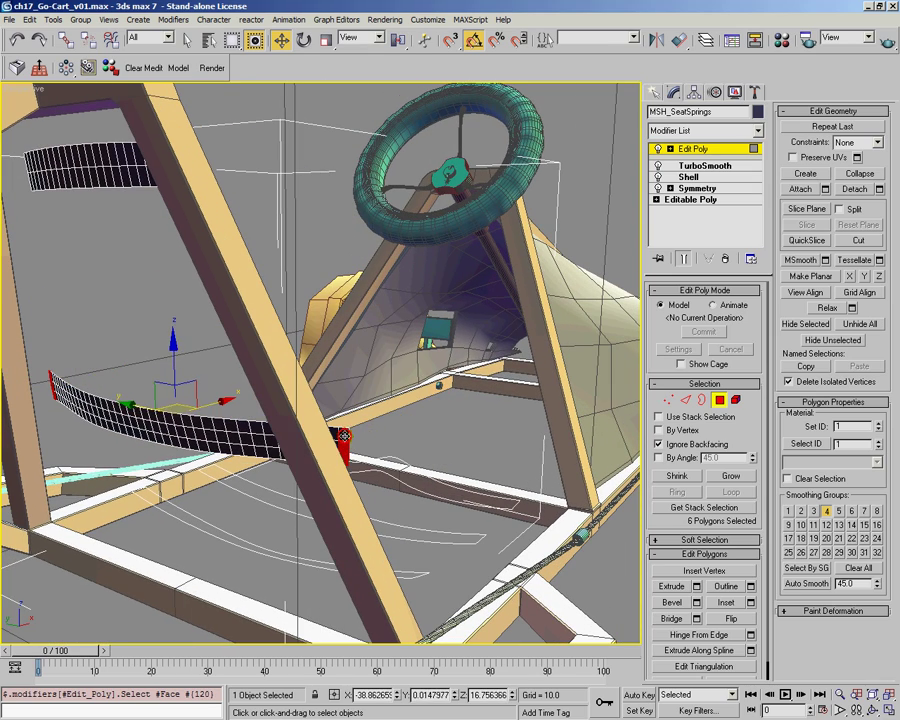
# Step: Grow the polygon selection inward five times on the lower backrest strip and delete the selected end polygons
pyautogui.click(733, 477)
pyautogui.click(733, 477)
pyautogui.keyDown('alt'); pyautogui.moveTo(345, 420); pyautogui.dragTo(314, 420, button='middle'); pyautogui.keyUp('alt')
pyautogui.click(742, 477)
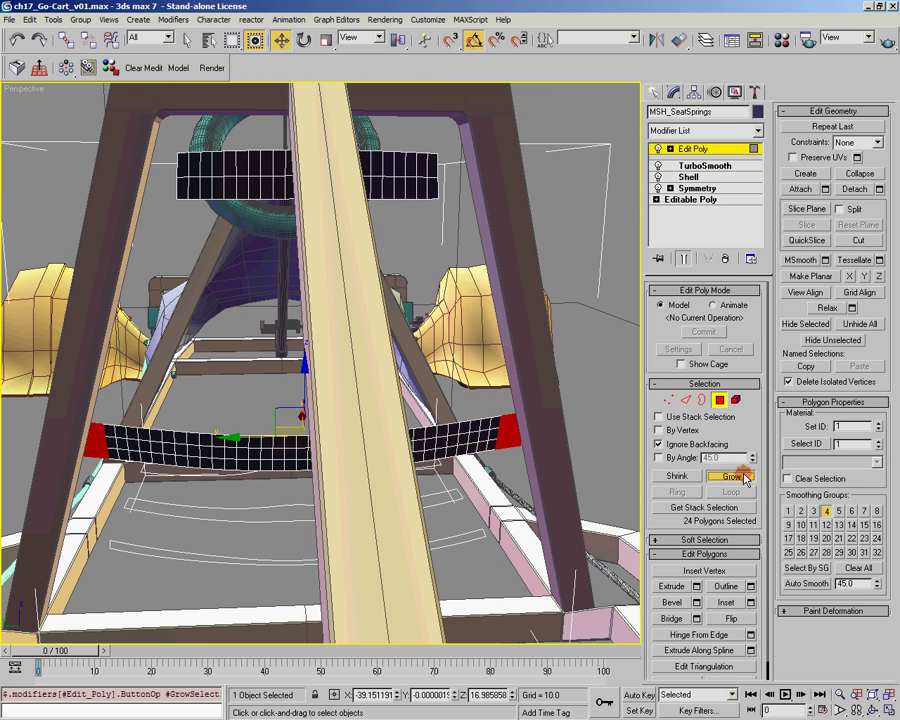
pyautogui.click(743, 477)
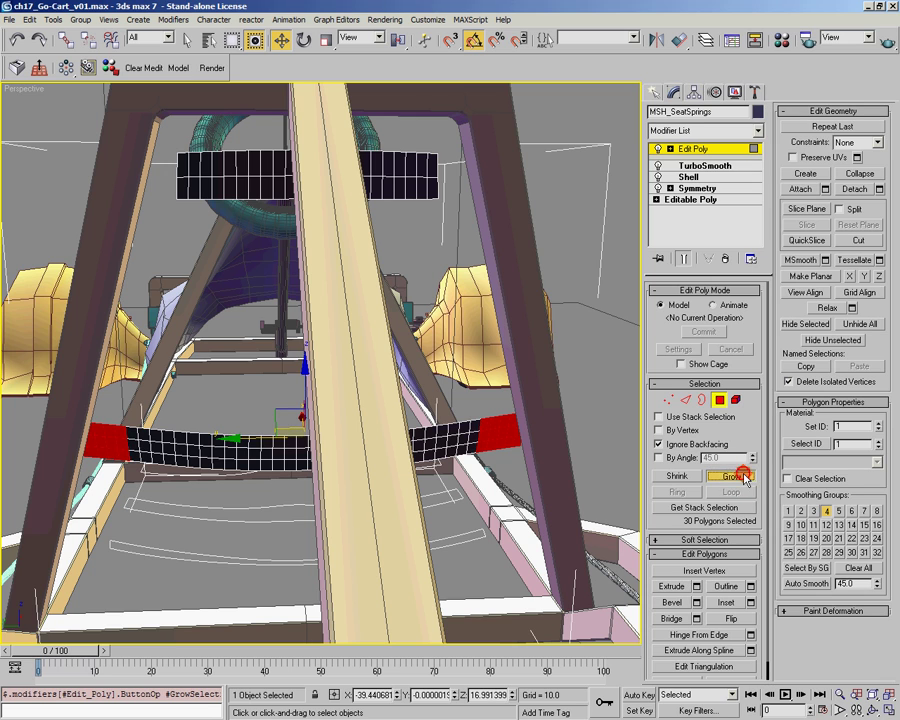
pyautogui.click(743, 477)
pyautogui.press('Delete')
# Step: Select the end edges of the three seat-base strips along one side of the frame
pyautogui.keyDown('alt'); pyautogui.moveTo(476, 424); pyautogui.dragTo(327, 407, button='middle'); pyautogui.keyUp('alt')
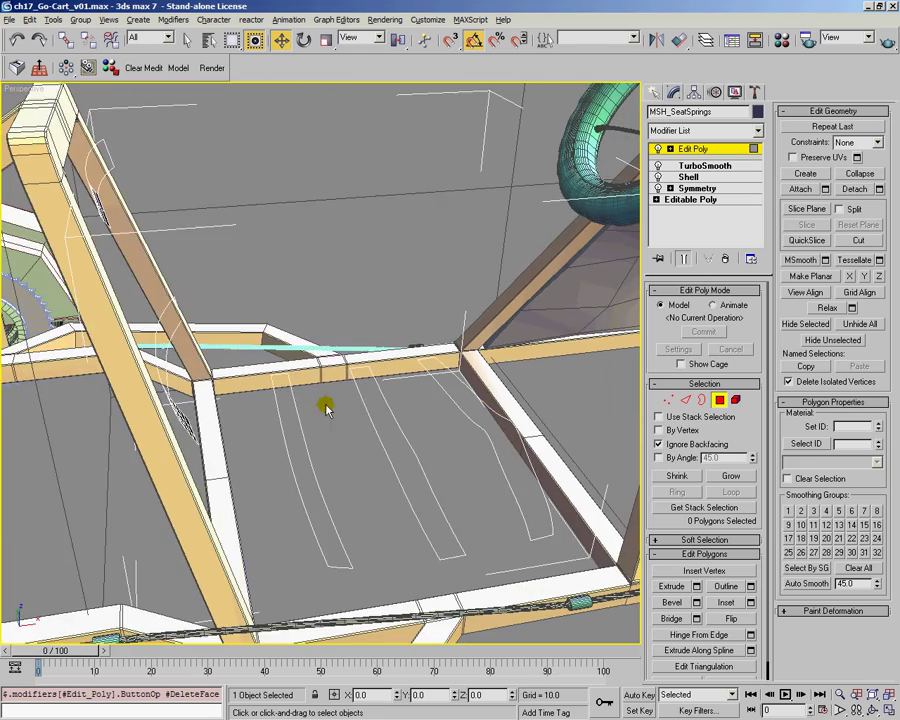
pyautogui.keyDown('alt'); pyautogui.moveTo(235, 368); pyautogui.dragTo(133, 407, button='middle'); pyautogui.keyUp('alt')
pyautogui.keyDown('alt'); pyautogui.moveTo(175, 452); pyautogui.dragTo(203, 441, button='middle'); pyautogui.keyUp('alt')
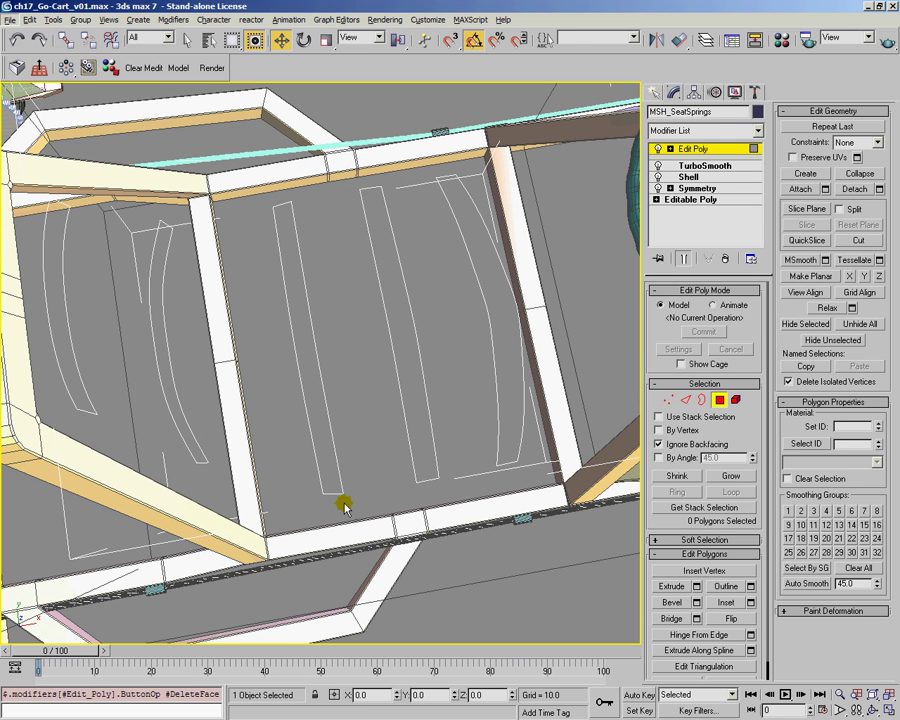
pyautogui.click(685, 399)
pyautogui.keyDown('alt'); pyautogui.moveTo(347, 507); pyautogui.dragTo(436, 291, button='middle'); pyautogui.keyUp('alt')
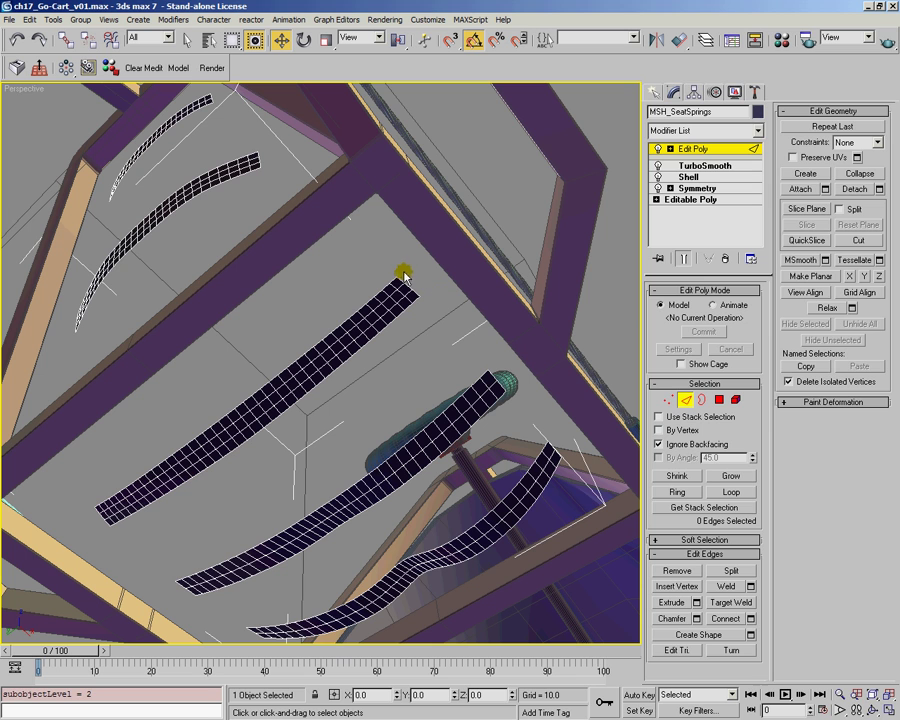
pyautogui.click(400, 281)
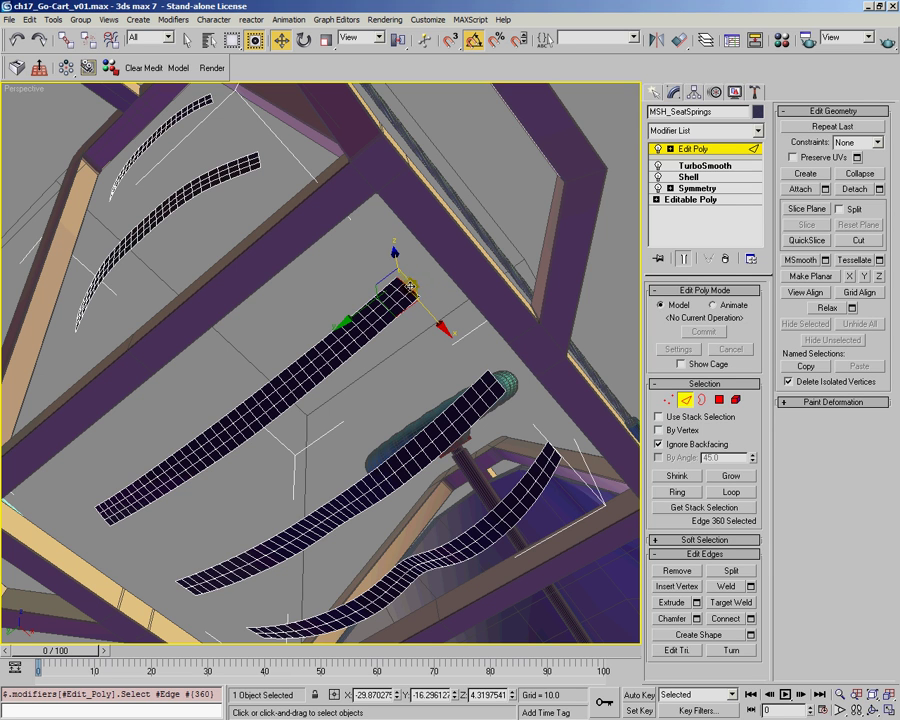
pyautogui.click(412, 290)
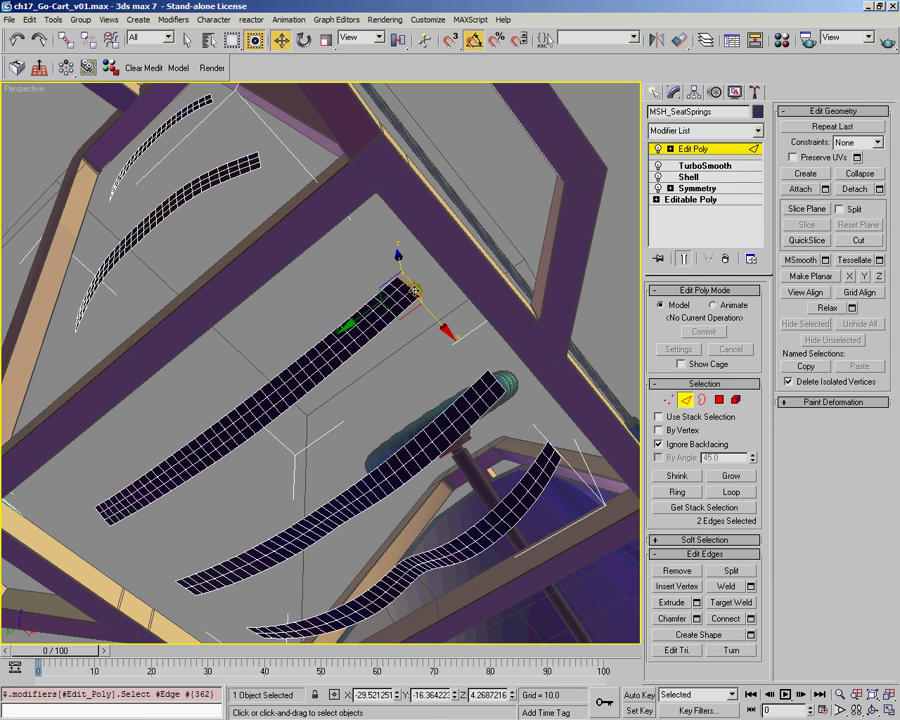
pyautogui.keyDown('ctrl'); pyautogui.click(416, 293); pyautogui.keyUp('ctrl')
pyautogui.keyDown('ctrl'); pyautogui.click(501, 376); pyautogui.keyUp('ctrl')
pyautogui.keyDown('alt'); pyautogui.moveTo(559, 405); pyautogui.dragTo(407, 232, button='middle'); pyautogui.keyUp('alt')
pyautogui.moveTo(360, 212); pyautogui.dragTo(419, 235)
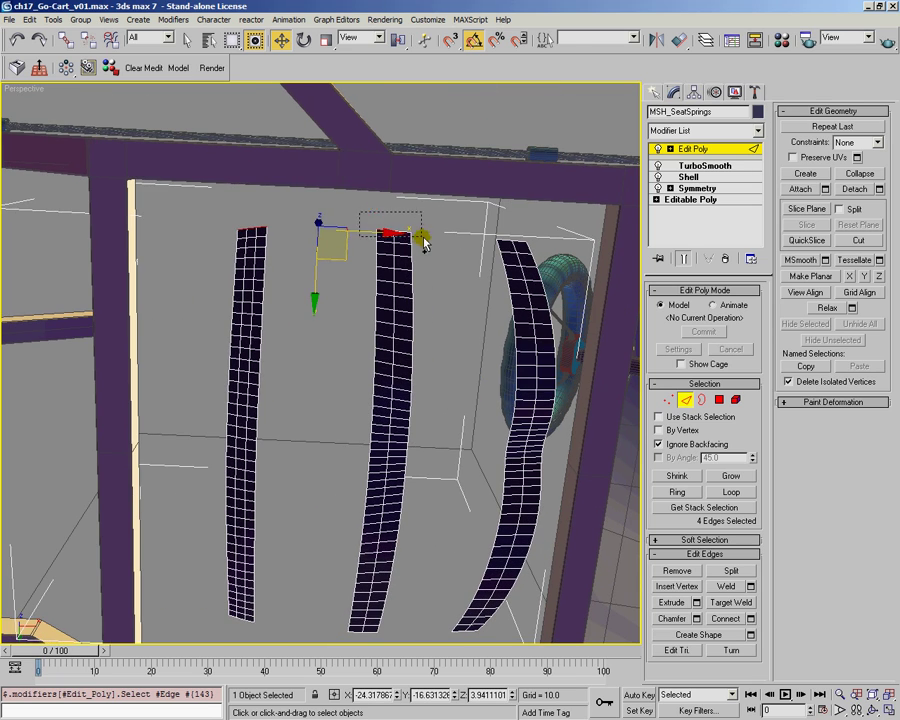
pyautogui.keyDown('ctrl'); pyautogui.moveTo(476, 224); pyautogui.dragTo(539, 252); pyautogui.keyUp('ctrl')
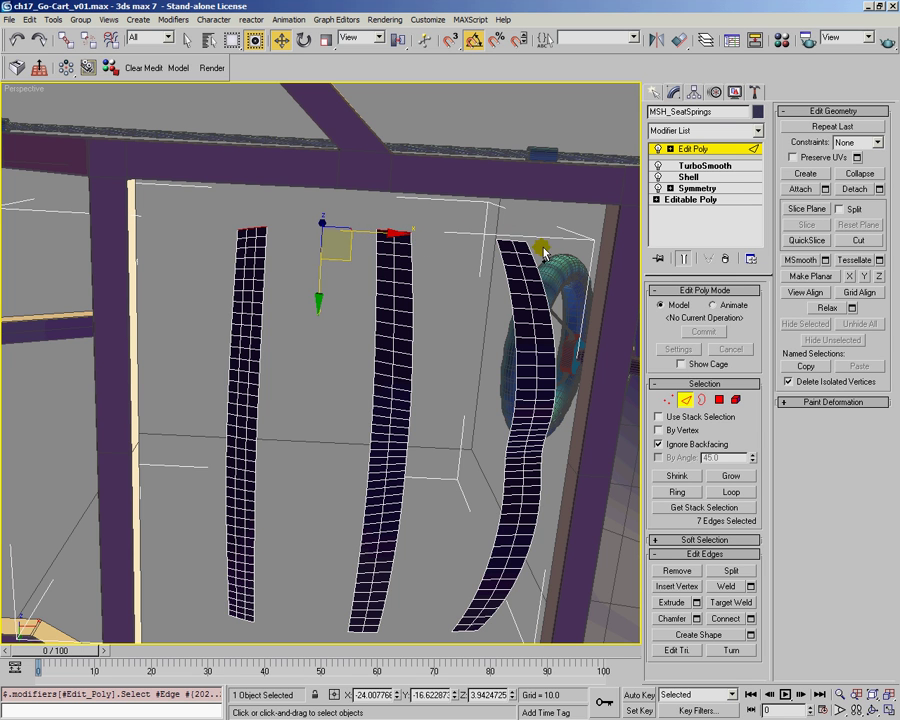
# Step: Add the end edges of both backrest strips on the same side of the frame to the selection
pyautogui.keyDown('alt'); pyautogui.moveTo(455, 290); pyautogui.dragTo(420, 230, button='middle'); pyautogui.keyUp('alt')
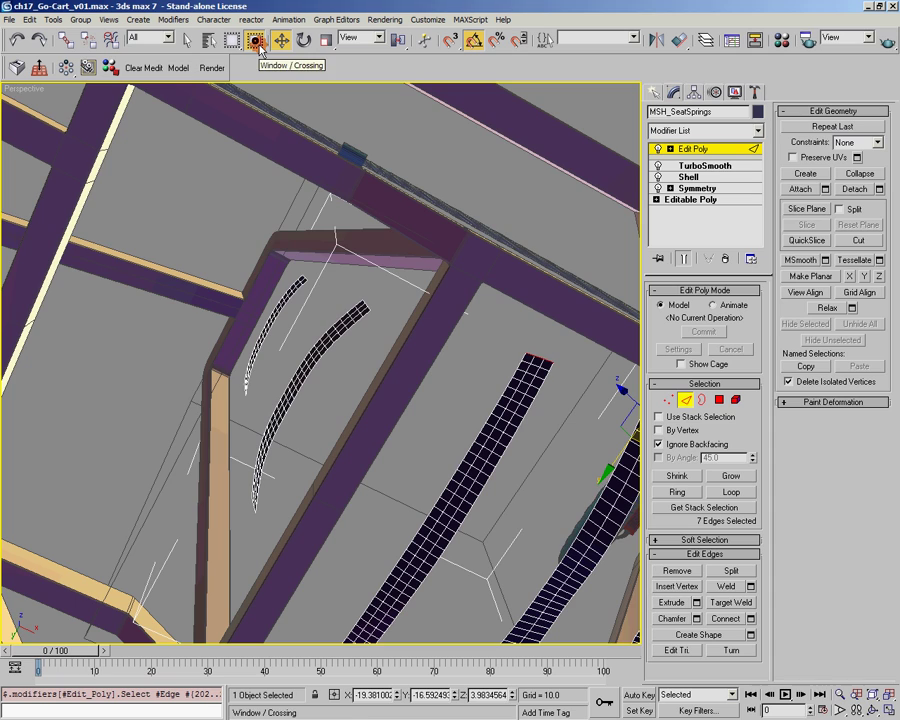
pyautogui.keyDown('alt'); pyautogui.moveTo(376, 275); pyautogui.dragTo(447, 380, button='middle'); pyautogui.keyUp('alt')
pyautogui.scroll(4, 447, 380)
pyautogui.keyDown('ctrl'); pyautogui.moveTo(449, 301); pyautogui.dragTo(428, 382); pyautogui.keyUp('ctrl')
pyautogui.moveTo(402, 185)
pyautogui.keyDown('alt'); pyautogui.mouseDown(button='middle')
pyautogui.moveTo(430, 260)
pyautogui.moveTo(406, 184)
pyautogui.mouseUp(button='middle'); pyautogui.keyUp('alt')
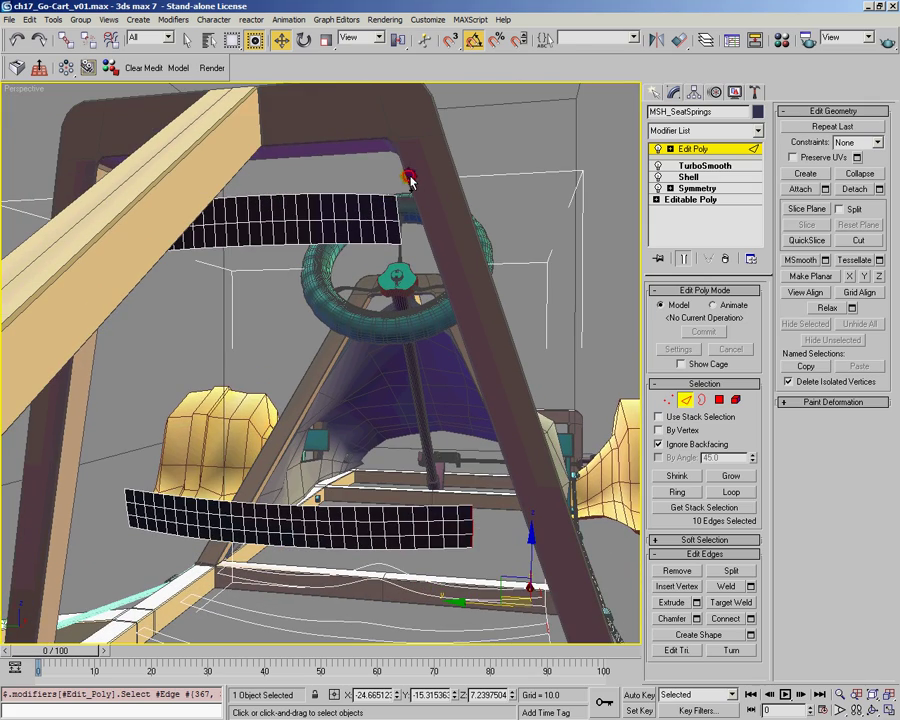
pyautogui.keyDown('alt'); pyautogui.moveTo(322, 302); pyautogui.dragTo(322, 235, button='middle'); pyautogui.keyUp('alt')
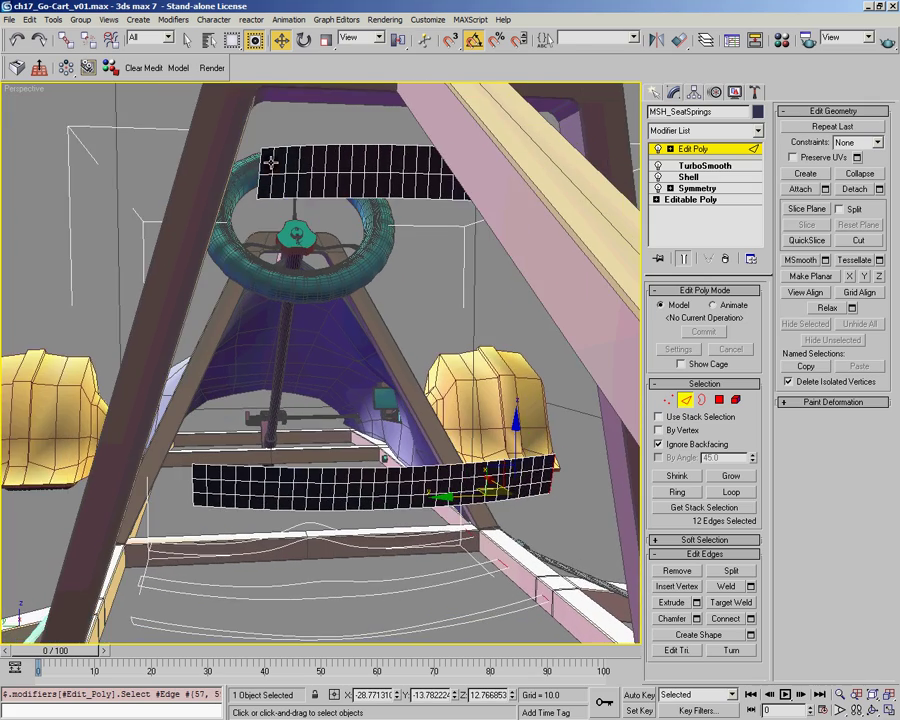
# Step: Add the end edges of both backrest strips on the opposite side to the selection
pyautogui.moveTo(250, 132); pyautogui.dragTo(265, 228)
pyautogui.keyDown('alt'); pyautogui.moveTo(265, 228); pyautogui.dragTo(278, 330, button='middle'); pyautogui.keyUp('alt')
pyautogui.moveTo(268, 392); pyautogui.dragTo(269, 384)
# Step: Add the opposite end edges of the three seat-base strips to the edge selection
pyautogui.keyDown('alt'); pyautogui.moveTo(269, 384); pyautogui.dragTo(265, 156, button='middle'); pyautogui.keyUp('alt')
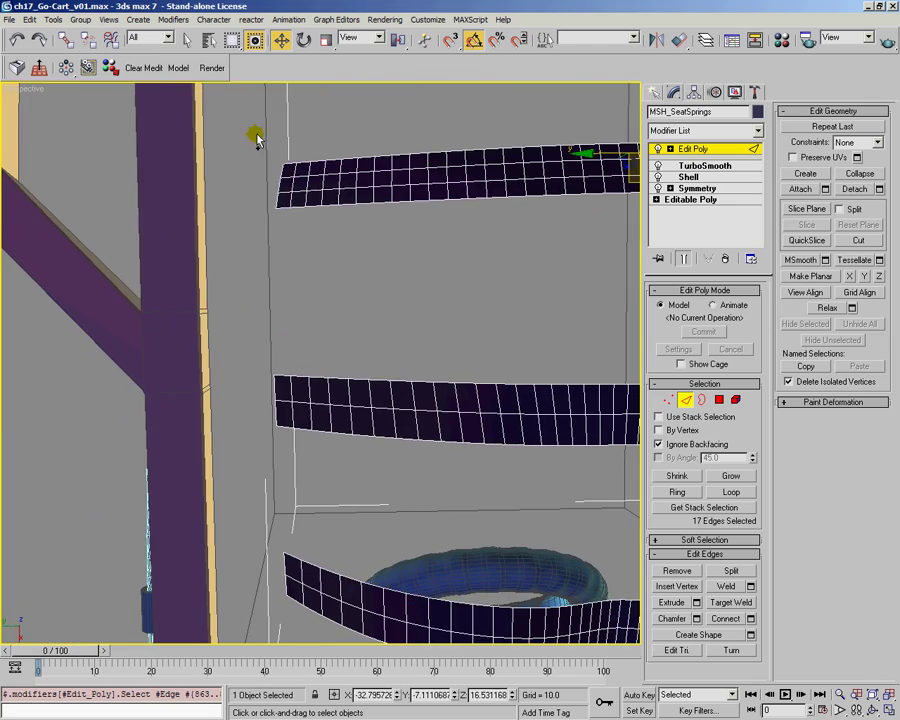
pyautogui.keyDown('ctrl'); pyautogui.moveTo(288, 230); pyautogui.dragTo(289, 232); pyautogui.keyUp('ctrl')
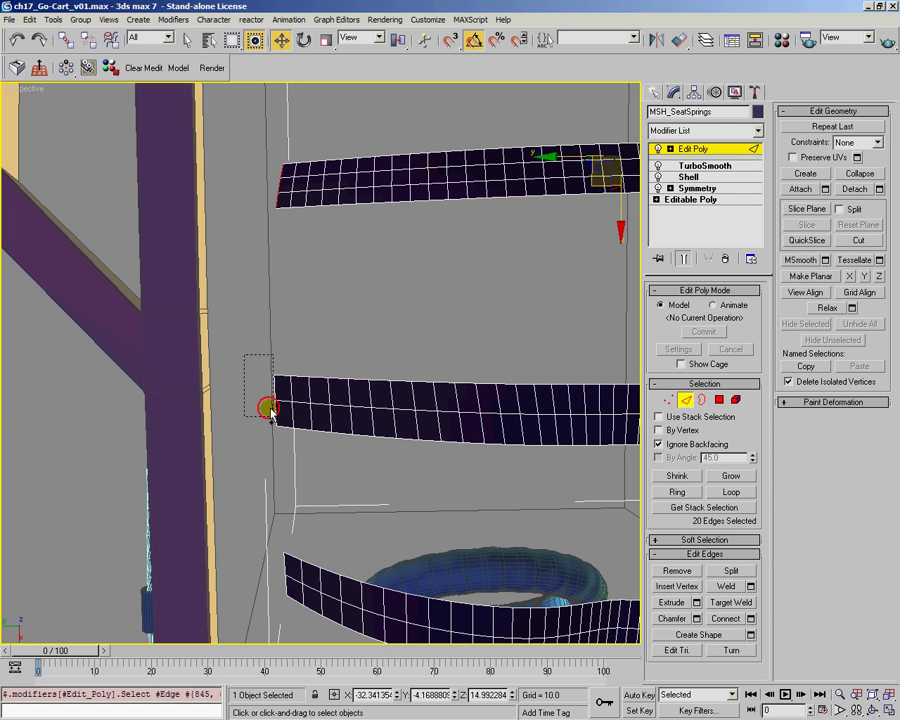
pyautogui.keyDown('ctrl'); pyautogui.click(290, 598); pyautogui.keyUp('ctrl')
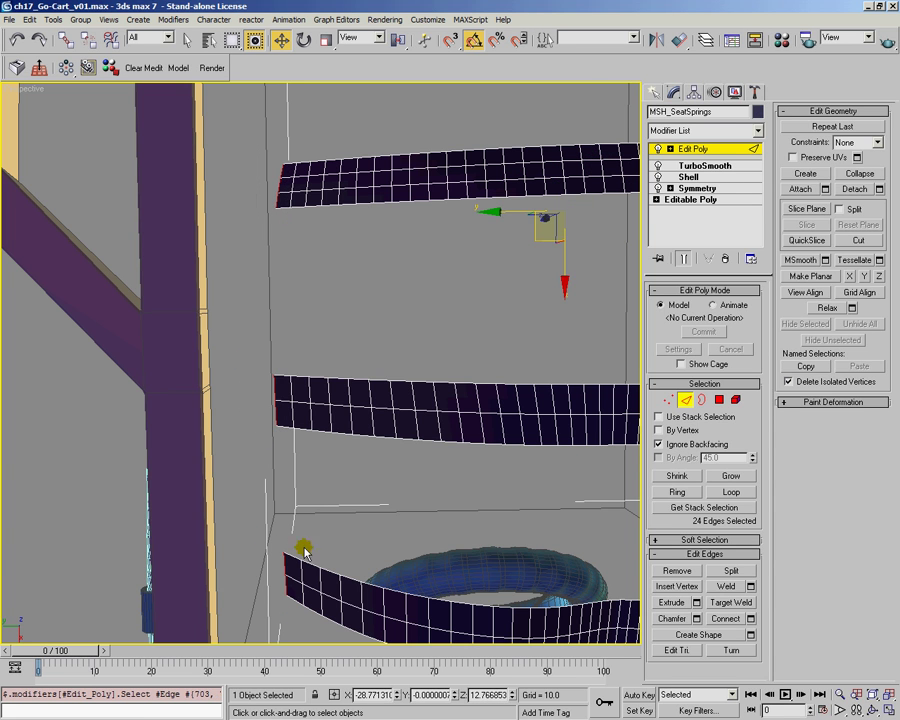
# Step: Extrude the end edges of all five strips outward over the frame by scaling them along Y about their common center, undoing the first attempt
pyautogui.press('r')
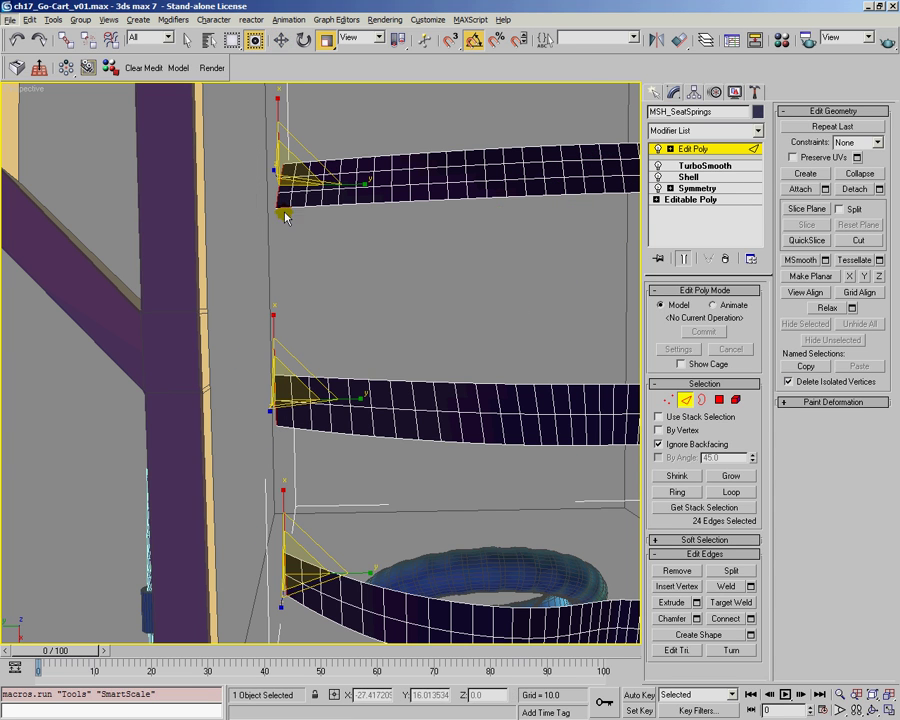
pyautogui.keyDown('alt'); pyautogui.moveTo(480, 330); pyautogui.dragTo(445, 349, button='middle'); pyautogui.keyUp('alt')
pyautogui.moveTo(402, 243)
pyautogui.keyDown('shift'); pyautogui.mouseDown()
pyautogui.moveTo(371, 237)
pyautogui.moveTo(412, 239)
pyautogui.moveTo(382, 238)
pyautogui.mouseUp(); pyautogui.keyUp('shift')
pyautogui.keyDown('alt'); pyautogui.moveTo(328, 328); pyautogui.dragTo(513, 310, button='middle'); pyautogui.keyUp('alt')
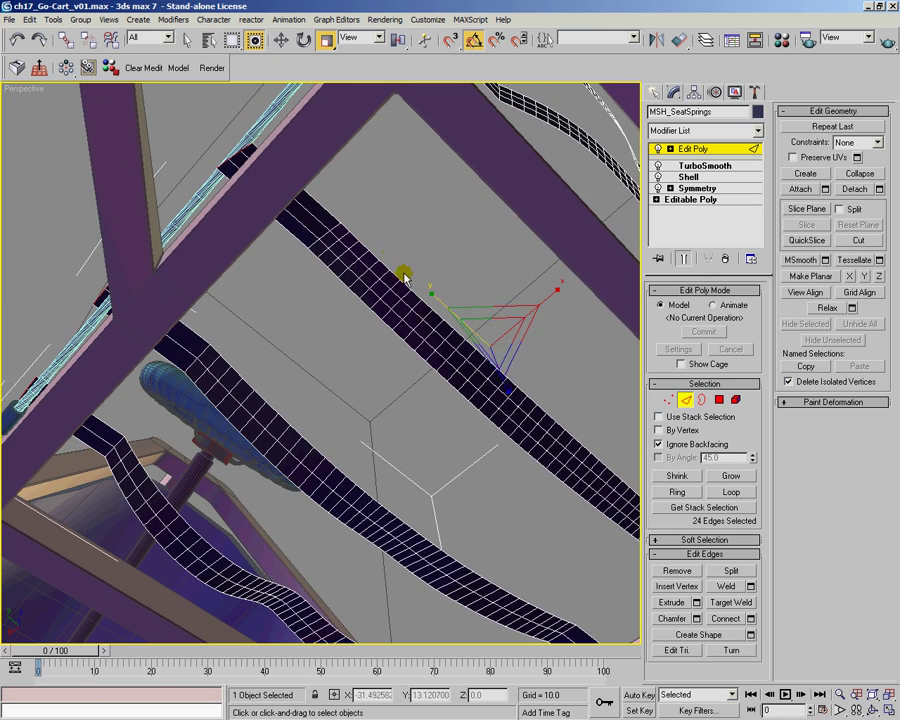
pyautogui.keyDown('alt'); pyautogui.moveTo(296, 212); pyautogui.dragTo(463, 366, button='middle'); pyautogui.keyUp('alt')
pyautogui.hotkey('ctrl', 'z')
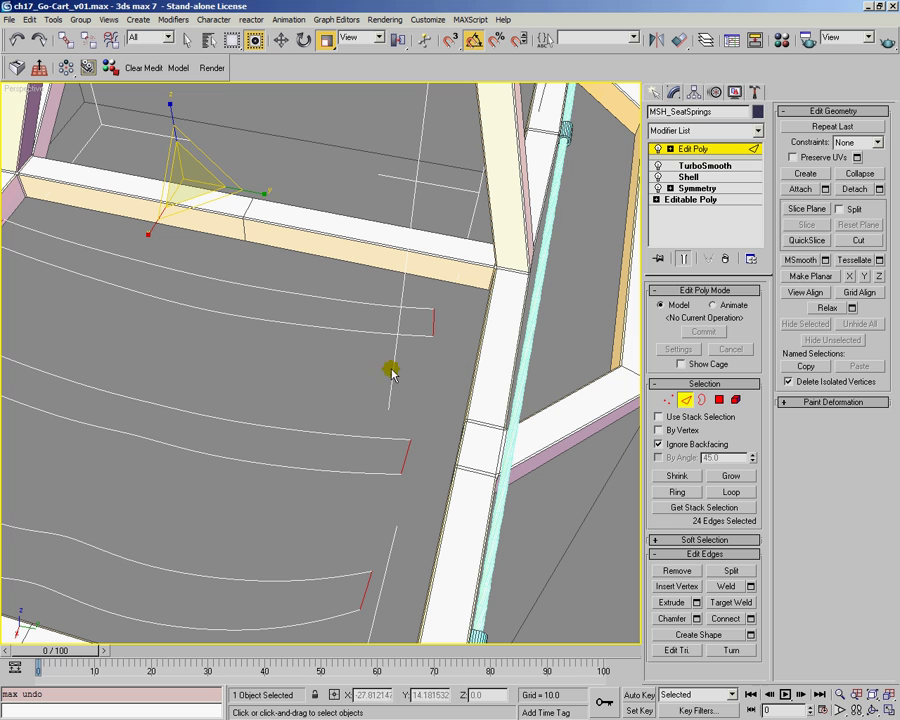
pyautogui.keyDown('shift'); pyautogui.moveTo(267, 194); pyautogui.dragTo(282, 196); pyautogui.keyUp('shift')
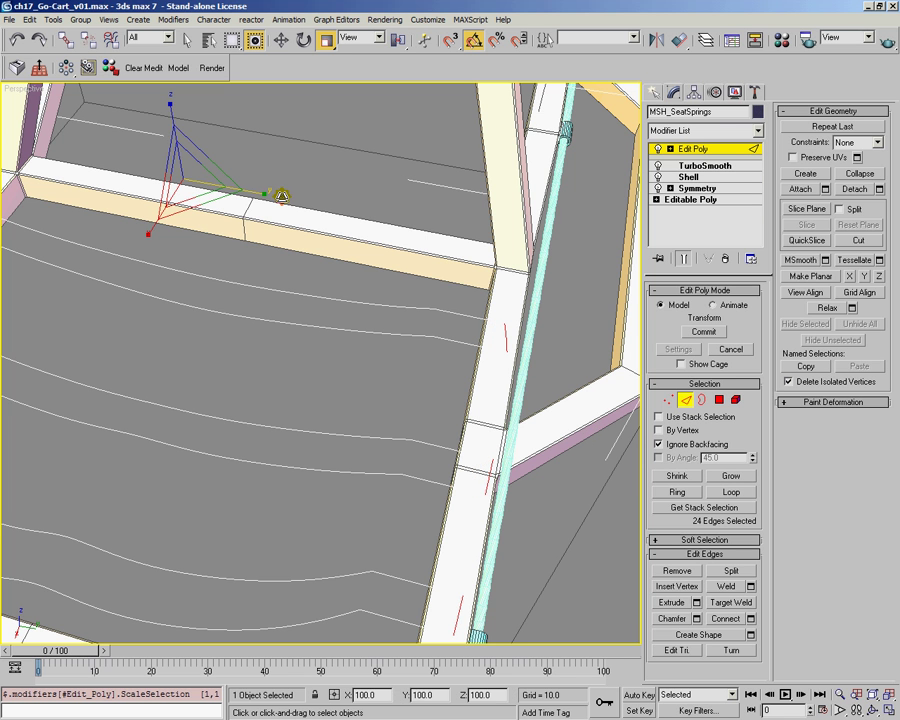
# Step: Deselect the seat-base strips' end edges and scale the backrest strips' end edges farther outward along Y
pyautogui.keyDown('alt'); pyautogui.moveTo(409, 373); pyautogui.dragTo(383, 514, button='middle'); pyautogui.keyUp('alt')
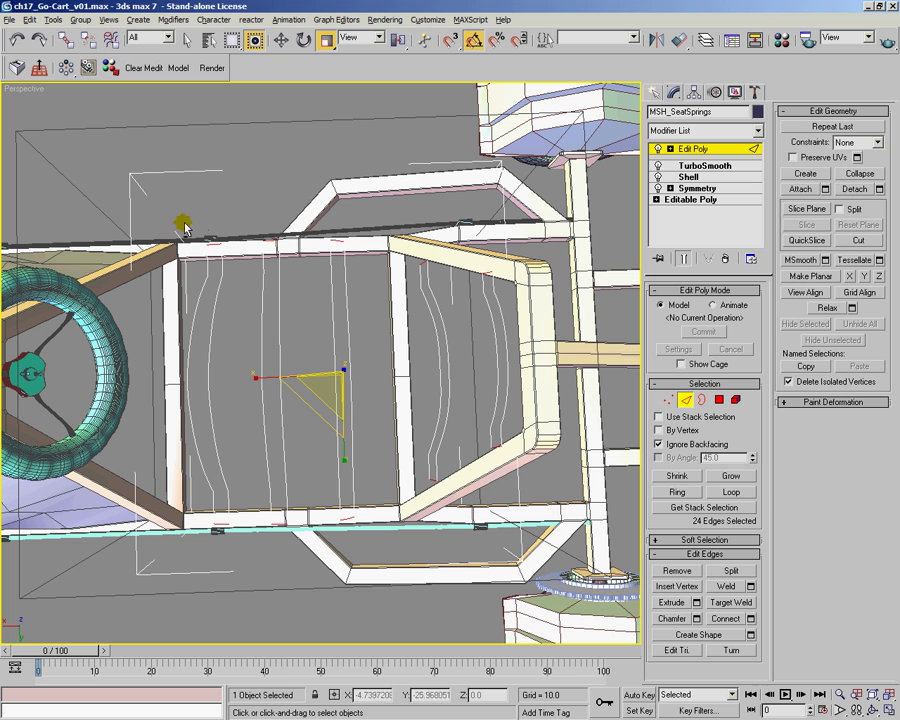
pyautogui.keyDown('alt'); pyautogui.moveTo(175, 209); pyautogui.dragTo(302, 522); pyautogui.keyUp('alt')
pyautogui.keyDown('alt'); pyautogui.moveTo(304, 475); pyautogui.dragTo(411, 463, button='middle'); pyautogui.keyUp('alt')
pyautogui.scroll(3, 411, 463)
pyautogui.keyDown('alt'); pyautogui.moveTo(477, 354); pyautogui.dragTo(417, 333, button='middle'); pyautogui.keyUp('alt')
pyautogui.moveTo(389, 282); pyautogui.dragTo(390, 282)
pyautogui.keyDown('alt'); pyautogui.moveTo(66, 315); pyautogui.dragTo(126, 388); pyautogui.keyUp('alt')
pyautogui.moveTo(530, 401)
pyautogui.keyDown('alt'); pyautogui.mouseDown()
pyautogui.moveTo(463, 458)
pyautogui.moveTo(430, 446)
pyautogui.mouseUp(); pyautogui.keyUp('alt')
pyautogui.keyDown('alt'); pyautogui.moveTo(430, 446); pyautogui.dragTo(398, 458, button='middle'); pyautogui.keyUp('alt')
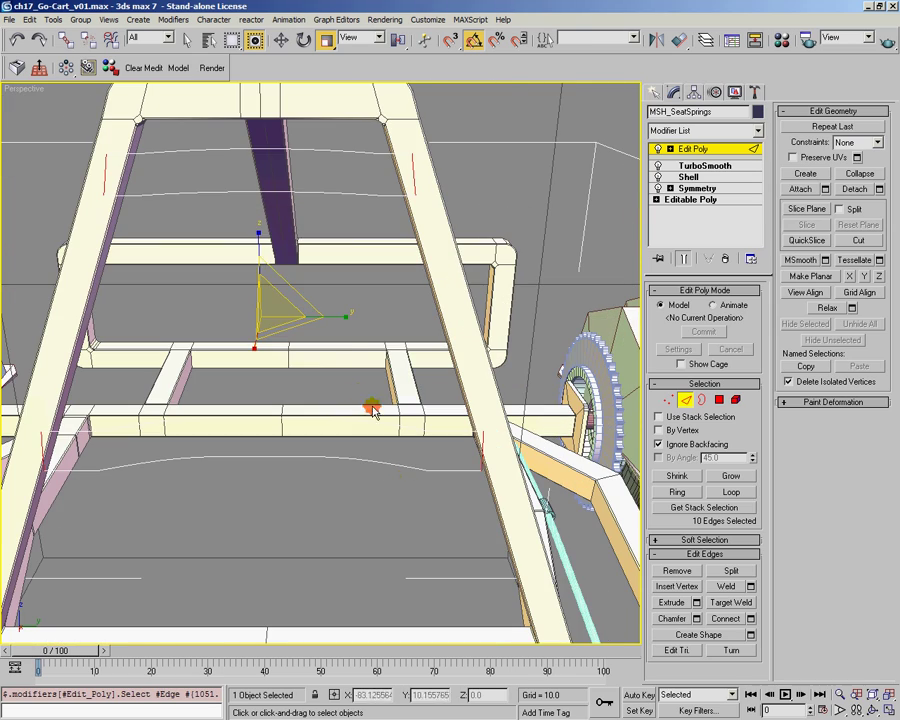
pyautogui.moveTo(345, 318); pyautogui.dragTo(349, 318)
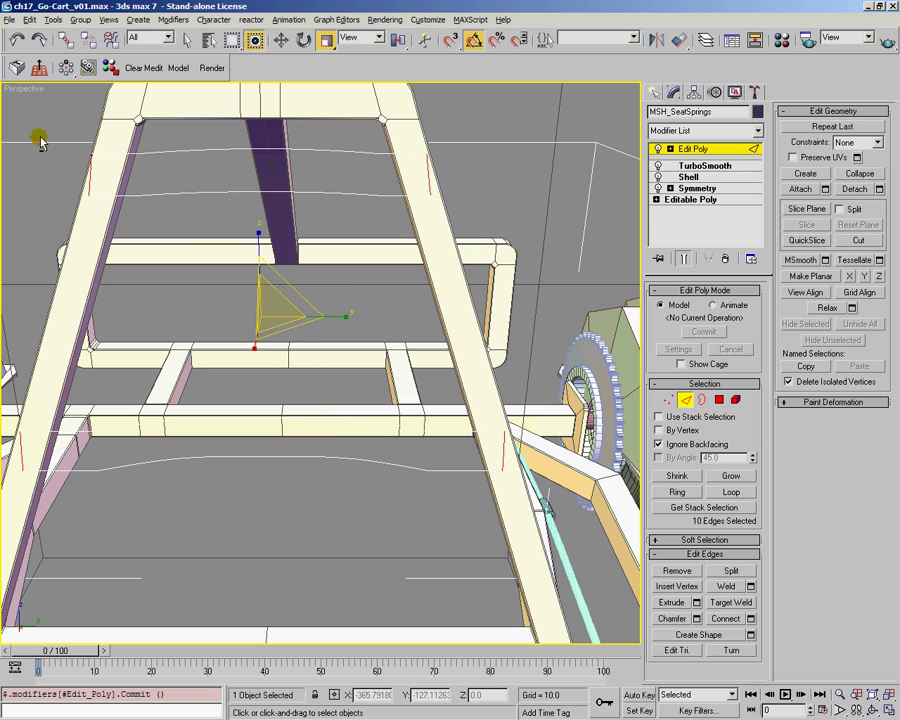
# Step: Deselect the upper backrest strip's end edges and scale the lower backrest strip's end edges to 103% along Y
pyautogui.click(511, 248)
pyautogui.keyDown('alt'); pyautogui.moveTo(368, 478); pyautogui.dragTo(446, 418, button='middle'); pyautogui.keyUp('alt')
pyautogui.moveTo(449, 424); pyautogui.dragTo(345, 418)
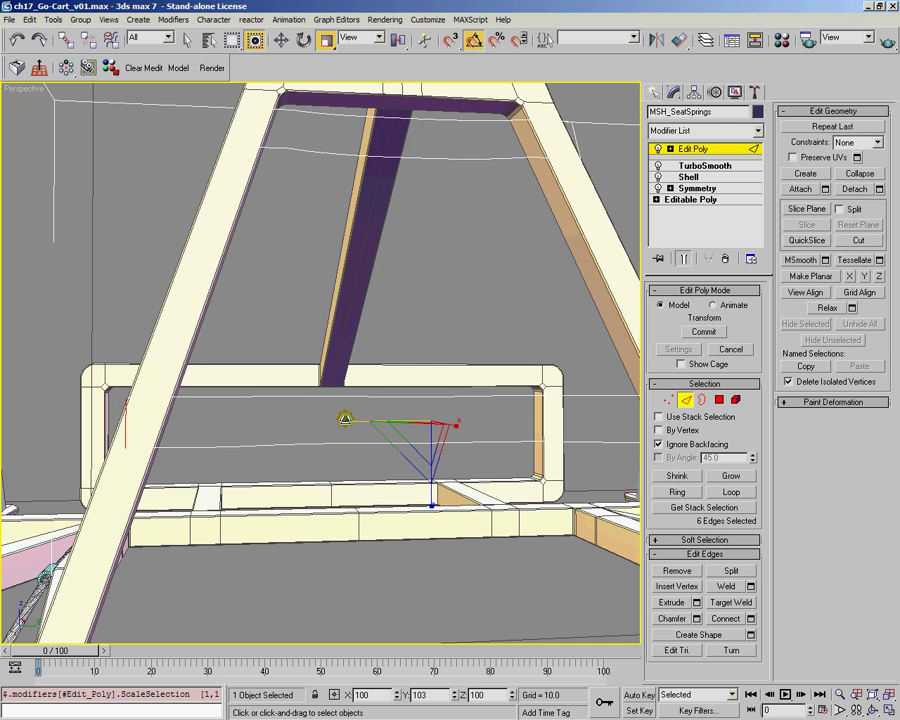
# Step: Move the lower backrest strip's end edges about -0.88 units along X toward the frame uprights
pyautogui.keyDown('alt'); pyautogui.moveTo(331, 415); pyautogui.dragTo(412, 428, button='middle'); pyautogui.keyUp('alt')
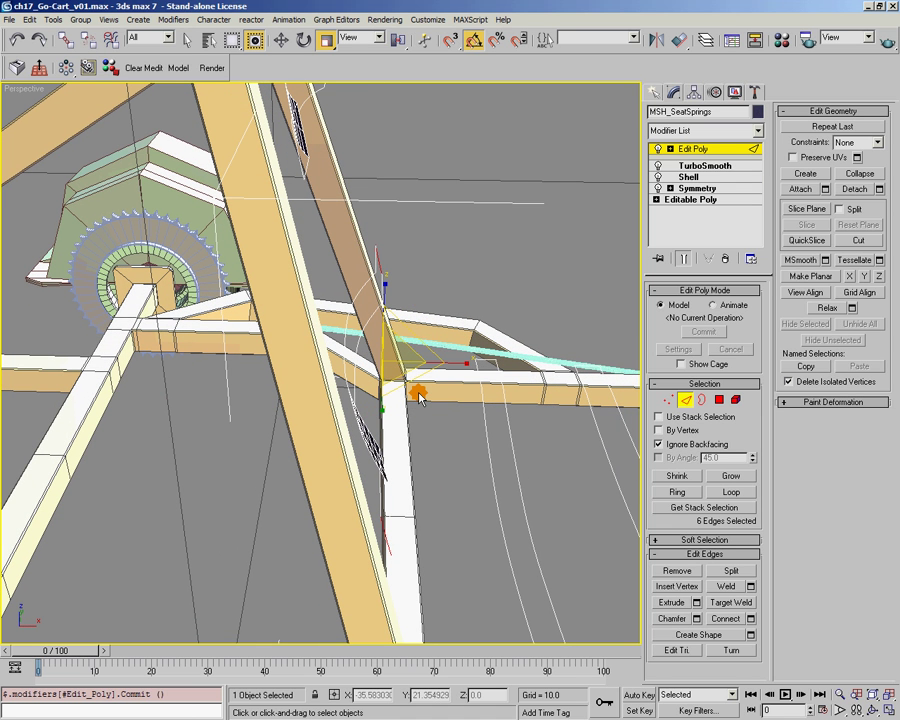
pyautogui.press('w')
pyautogui.moveTo(450, 362); pyautogui.dragTo(437, 365)
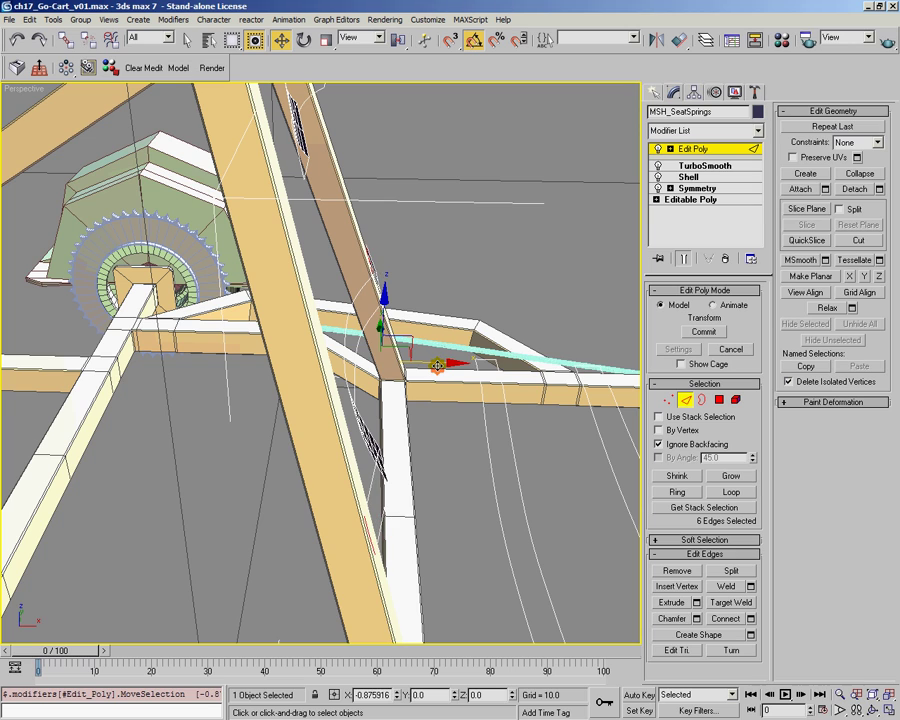
# Step: Select the upper backrest strip's end edges and move them along X to meet the frame uprights
pyautogui.keyDown('alt'); pyautogui.moveTo(437, 365); pyautogui.dragTo(456, 492, button='middle'); pyautogui.keyUp('alt')
pyautogui.keyDown('alt'); pyautogui.moveTo(455, 393); pyautogui.dragTo(175, 385, button='middle'); pyautogui.keyUp('alt')
pyautogui.moveTo(193, 410); pyautogui.dragTo(195, 412)
pyautogui.keyDown('alt'); pyautogui.moveTo(311, 418); pyautogui.dragTo(427, 513, button='middle'); pyautogui.keyUp('alt')
pyautogui.keyDown('alt'); pyautogui.moveTo(470, 614); pyautogui.dragTo(459, 616, button='middle'); pyautogui.keyUp('alt')
pyautogui.moveTo(459, 616); pyautogui.dragTo(444, 618)
pyautogui.keyDown('alt'); pyautogui.moveTo(444, 618); pyautogui.dragTo(360, 540, button='middle'); pyautogui.keyUp('alt')
pyautogui.keyDown('alt'); pyautogui.moveTo(428, 356); pyautogui.dragTo(426, 303, button='middle'); pyautogui.keyUp('alt')
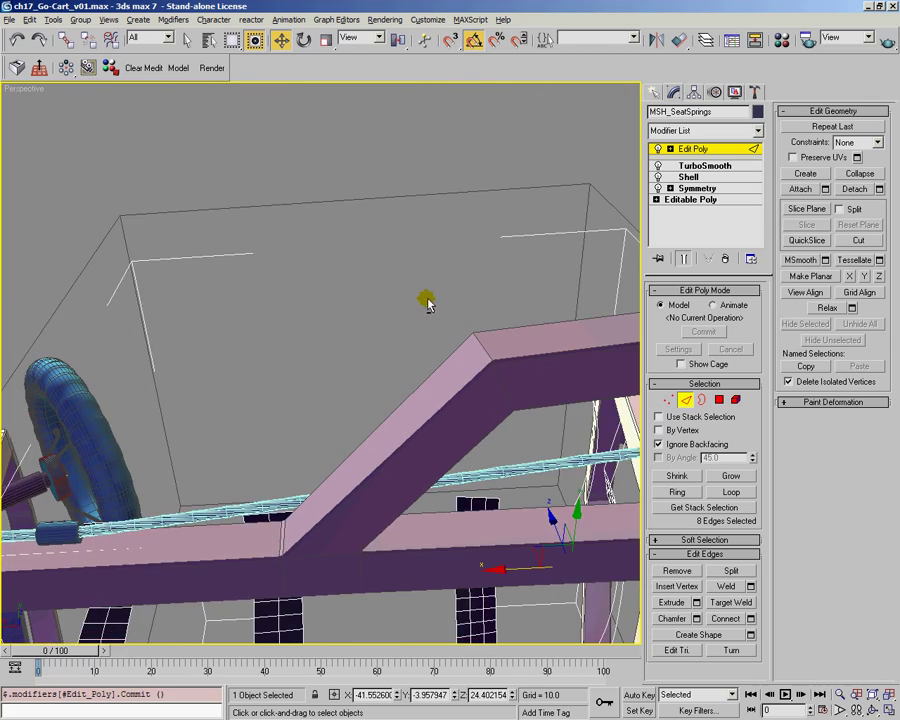
# Step: Add the end edges of the three seat-base strips along one side rail to the selection
pyautogui.keyDown('alt'); pyautogui.moveTo(382, 448); pyautogui.dragTo(348, 466, button='middle'); pyautogui.keyUp('alt')
pyautogui.keyDown('ctrl'); pyautogui.moveTo(115, 493); pyautogui.dragTo(193, 514); pyautogui.keyUp('ctrl')
pyautogui.keyDown('ctrl'); pyautogui.moveTo(274, 480); pyautogui.dragTo(361, 516); pyautogui.keyUp('ctrl')
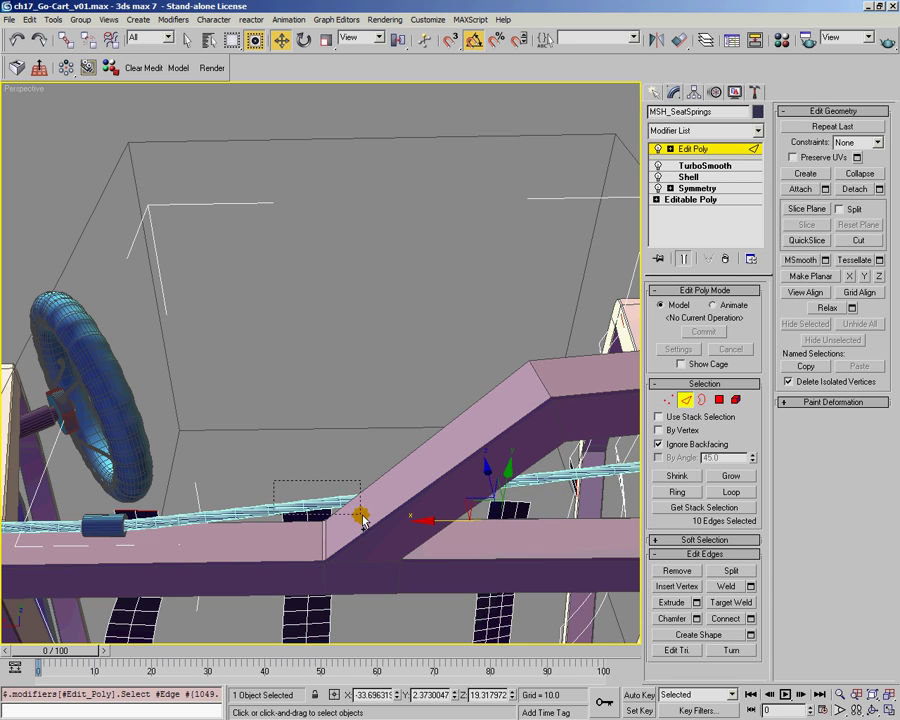
pyautogui.keyDown('ctrl'); pyautogui.moveTo(482, 518); pyautogui.dragTo(482, 516); pyautogui.keyUp('ctrl')
# Step: Add the seat-base strips' end edges along the opposite side rail to the selection
pyautogui.keyDown('alt'); pyautogui.moveTo(460, 374); pyautogui.dragTo(278, 459, button='middle'); pyautogui.keyUp('alt')
pyautogui.scroll(4, 293, 460)
pyautogui.keyDown('ctrl'); pyautogui.moveTo(232, 381); pyautogui.dragTo(232, 381); pyautogui.keyUp('ctrl')
pyautogui.moveTo(232, 381)
pyautogui.keyDown('alt'); pyautogui.mouseDown(button='middle')
pyautogui.moveTo(335, 341)
pyautogui.moveTo(216, 390)
pyautogui.mouseUp(button='middle'); pyautogui.keyUp('alt')
pyautogui.keyDown('ctrl'); pyautogui.moveTo(140, 360); pyautogui.dragTo(251, 382); pyautogui.keyUp('ctrl')
pyautogui.keyDown('ctrl'); pyautogui.moveTo(368, 376); pyautogui.dragTo(420, 380); pyautogui.keyUp('ctrl')
# Step: Move the selected strip-end edges down toward the frame's side rails
pyautogui.keyDown('alt'); pyautogui.moveTo(420, 380); pyautogui.dragTo(430, 346, button='middle'); pyautogui.keyUp('alt')
pyautogui.moveTo(275, 270); pyautogui.dragTo(280, 291)
pyautogui.keyDown('alt'); pyautogui.moveTo(362, 286); pyautogui.dragTo(379, 342, button='middle'); pyautogui.keyUp('alt')
pyautogui.scroll(2, 352, 378)
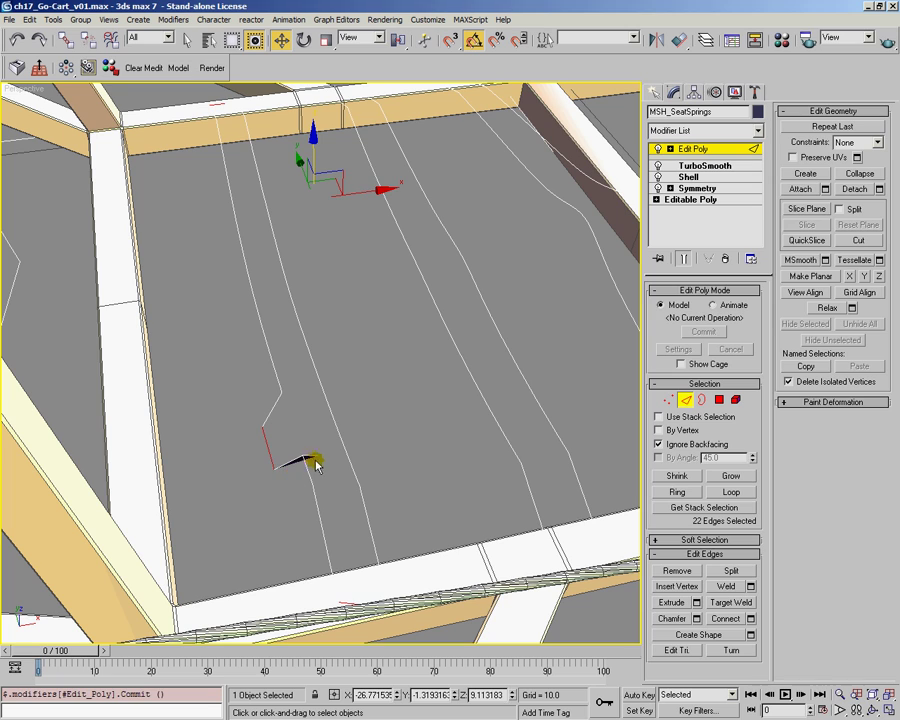
# Step: Undo the last edge move, inspect the rear seat-base strip from below and above, and redo the move
pyautogui.hotkey('ctrl', 'z')
pyautogui.keyDown('alt'); pyautogui.moveTo(340, 431); pyautogui.dragTo(368, 333, button='middle'); pyautogui.keyUp('alt')
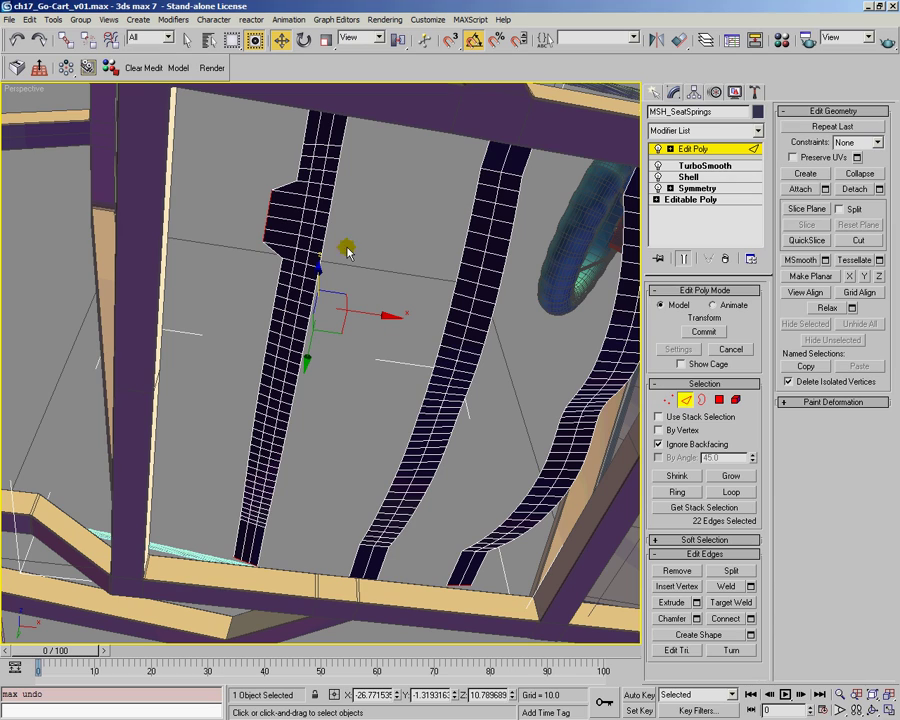
pyautogui.keyDown('alt'); pyautogui.moveTo(352, 238); pyautogui.dragTo(380, 351, button='middle'); pyautogui.keyUp('alt')
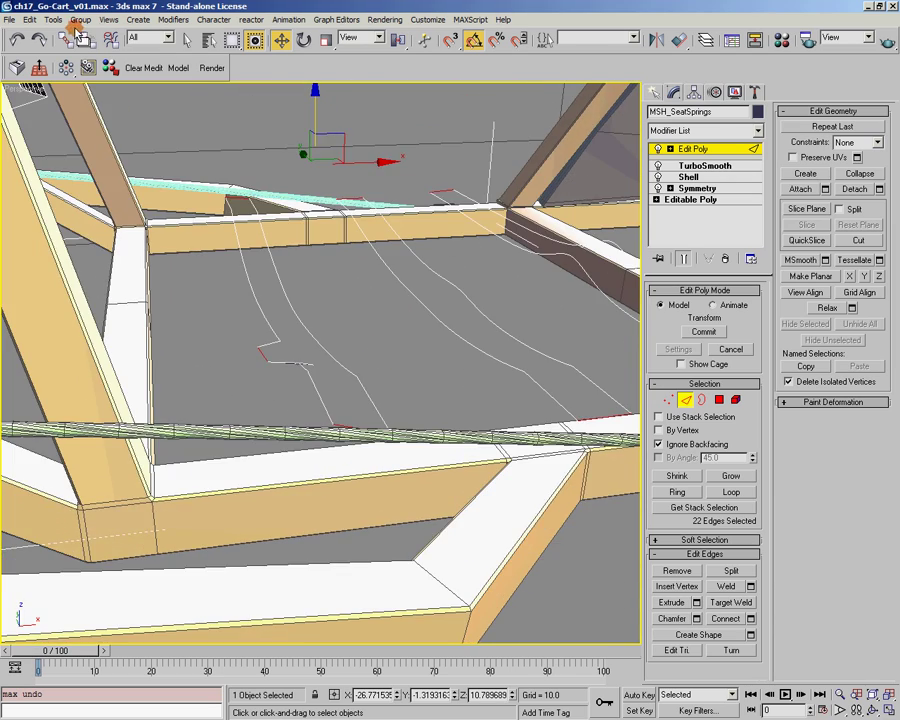
pyautogui.click(38, 39)
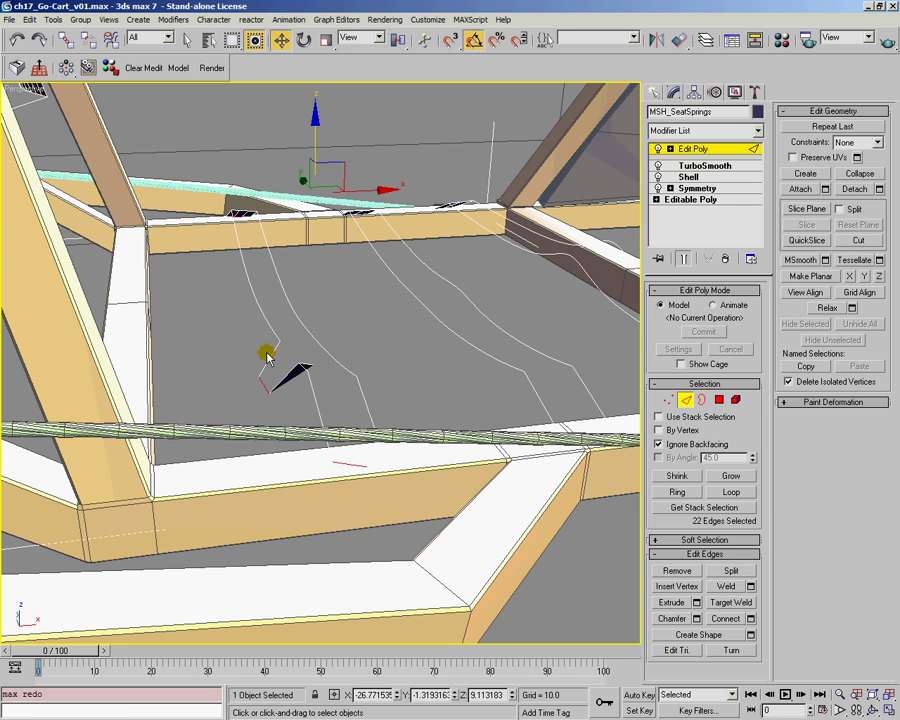
# Step: Select the rear seat-base strip's four misplaced end edges along one side rail and move them up and forward
pyautogui.keyDown('alt'); pyautogui.moveTo(272, 372); pyautogui.dragTo(257, 420, button='middle'); pyautogui.keyUp('alt')
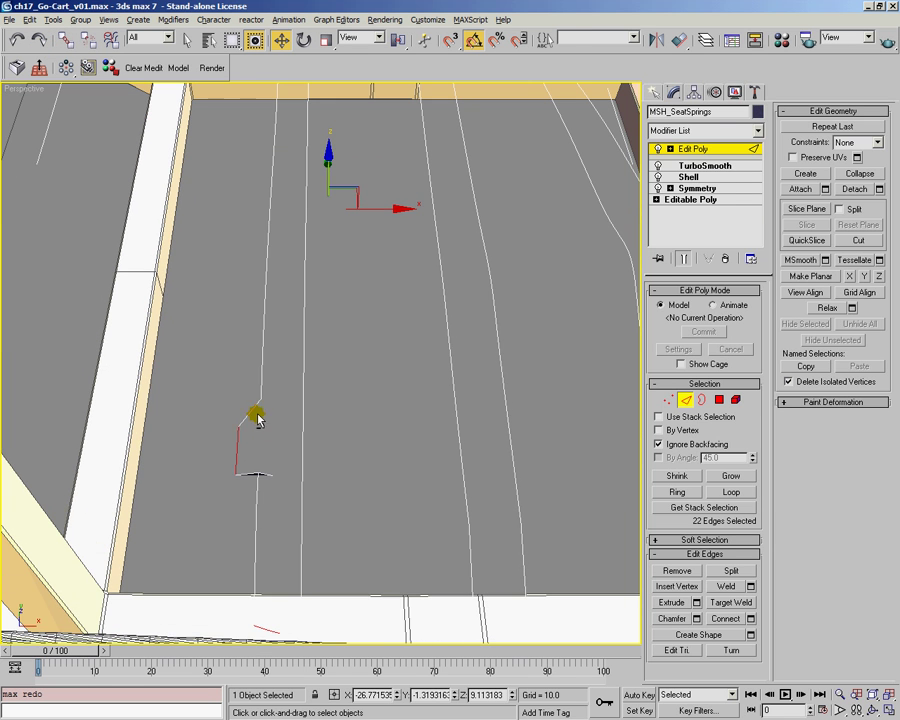
pyautogui.moveTo(247, 500); pyautogui.dragTo(247, 498)
pyautogui.keyDown('alt'); pyautogui.moveTo(247, 498); pyautogui.dragTo(251, 475, button='middle'); pyautogui.keyUp('alt')
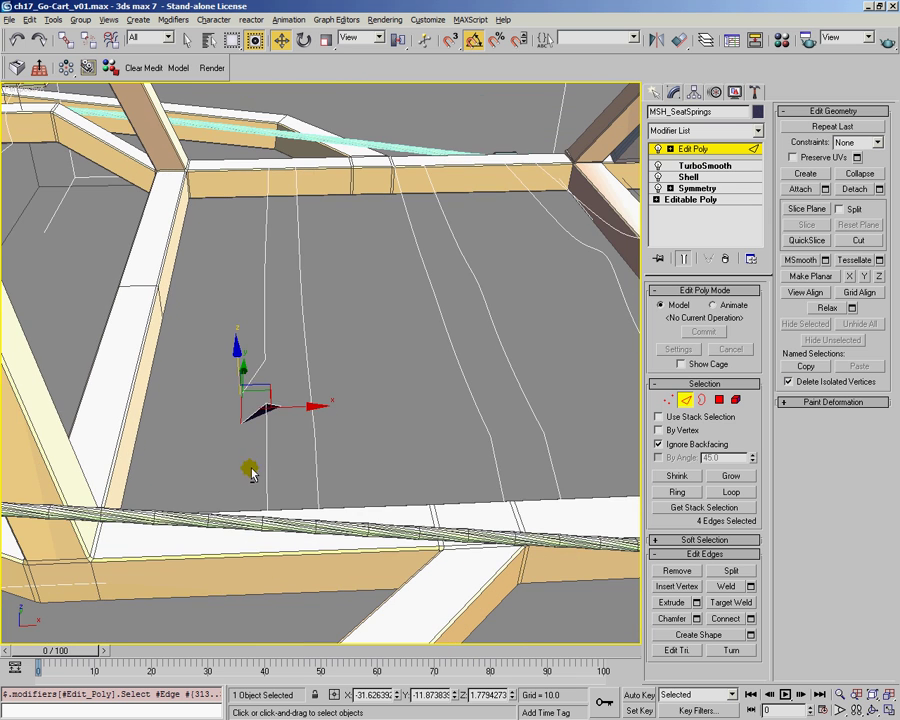
pyautogui.moveTo(273, 384)
pyautogui.keyDown('alt'); pyautogui.mouseDown(button='middle')
pyautogui.moveTo(300, 370)
pyautogui.moveTo(267, 364)
pyautogui.mouseUp(button='middle'); pyautogui.keyUp('alt')
pyautogui.moveTo(224, 354); pyautogui.dragTo(265, 300)
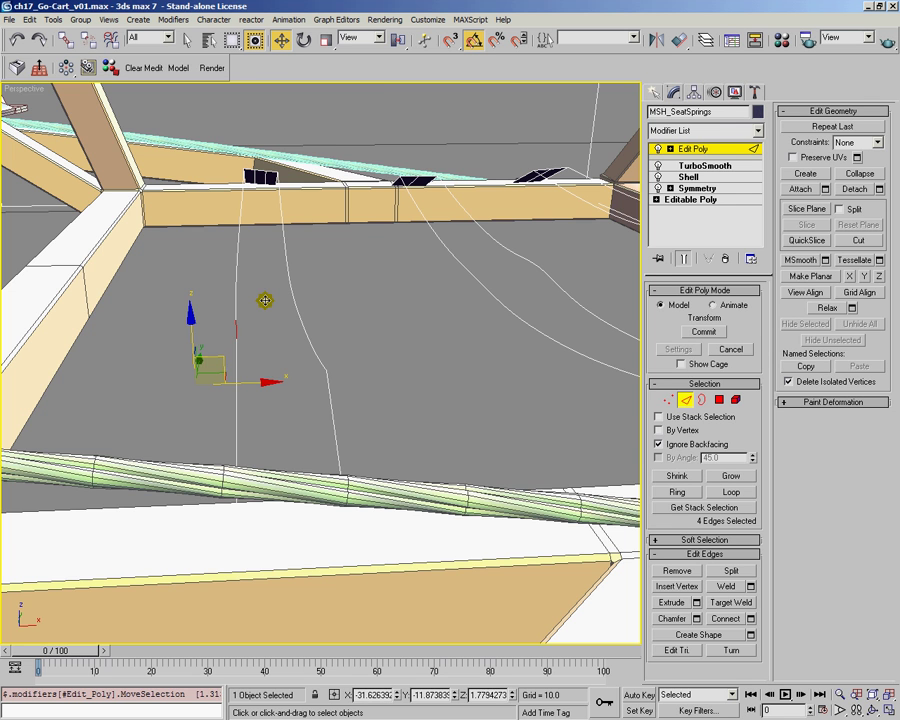
pyautogui.press('z')
pyautogui.keyDown('alt'); pyautogui.moveTo(341, 400); pyautogui.dragTo(440, 398, button='middle'); pyautogui.keyUp('alt')
pyautogui.moveTo(324, 292); pyautogui.dragTo(321, 307)
# Step: Select the lengthwise edges in the three seat-base strips' end sections beside the side rail and connect them with 1 segment
pyautogui.keyDown('alt'); pyautogui.moveTo(466, 350); pyautogui.dragTo(314, 452, button='middle'); pyautogui.keyUp('alt')
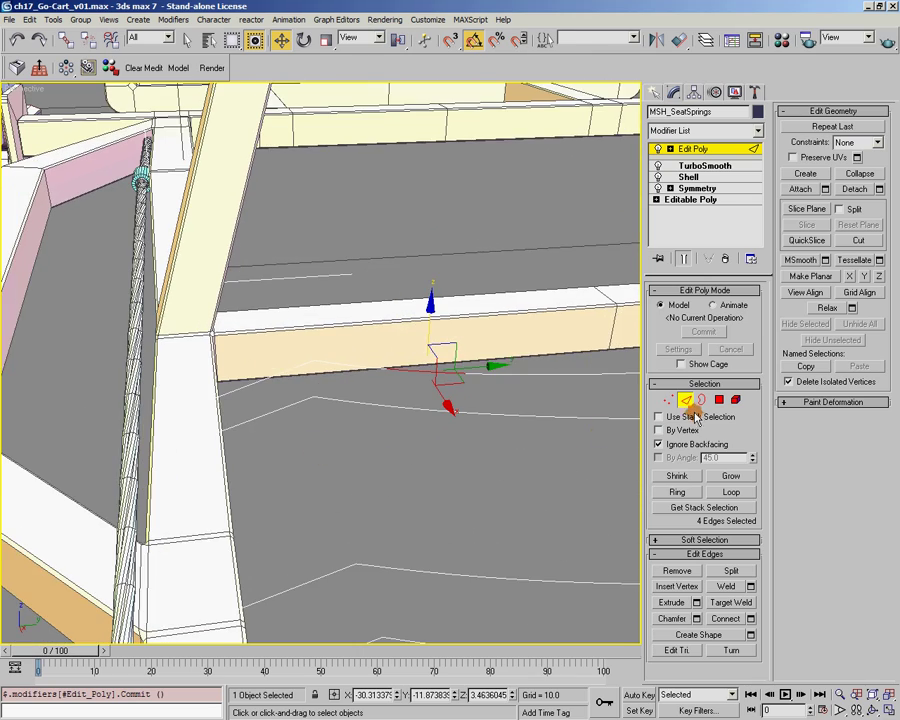
pyautogui.moveTo(453, 472)
pyautogui.keyDown('alt'); pyautogui.mouseDown(button='middle')
pyautogui.moveTo(404, 569)
pyautogui.moveTo(438, 460)
pyautogui.moveTo(437, 472)
pyautogui.mouseUp(button='middle'); pyautogui.keyUp('alt')
pyautogui.keyDown('alt'); pyautogui.moveTo(418, 546); pyautogui.dragTo(208, 398, button='middle'); pyautogui.keyUp('alt')
pyautogui.click(203, 229)
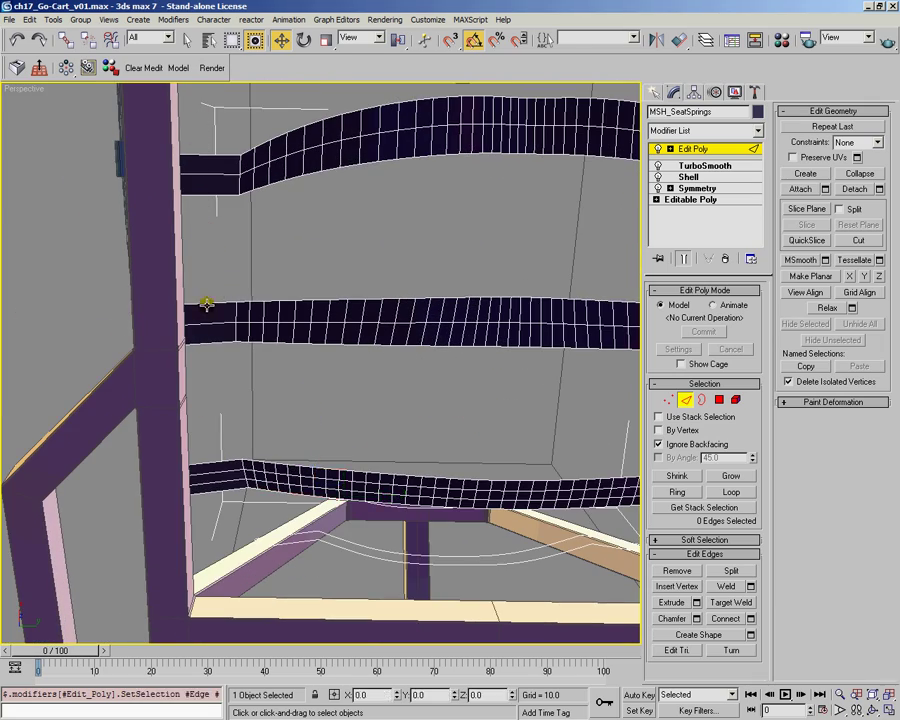
pyautogui.click(261, 43)
pyautogui.moveTo(198, 213); pyautogui.dragTo(200, 214)
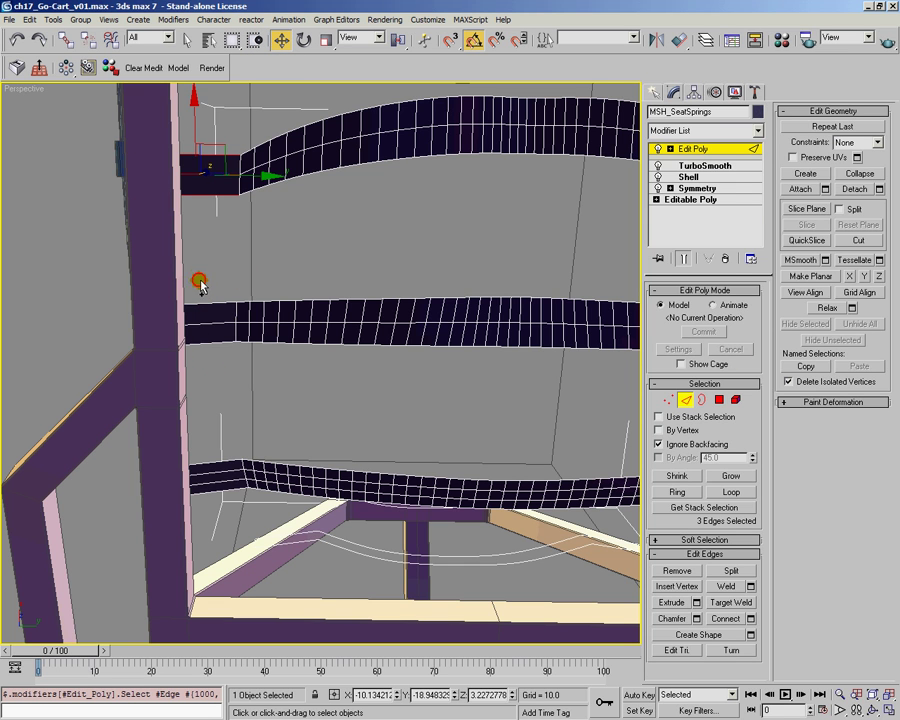
pyautogui.keyDown('ctrl'); pyautogui.moveTo(200, 275); pyautogui.dragTo(236, 352); pyautogui.keyUp('ctrl')
pyautogui.keyDown('ctrl'); pyautogui.moveTo(213, 517); pyautogui.dragTo(214, 519); pyautogui.keyUp('ctrl')
pyautogui.moveTo(476, 412); pyautogui.dragTo(254, 373, button='middle')
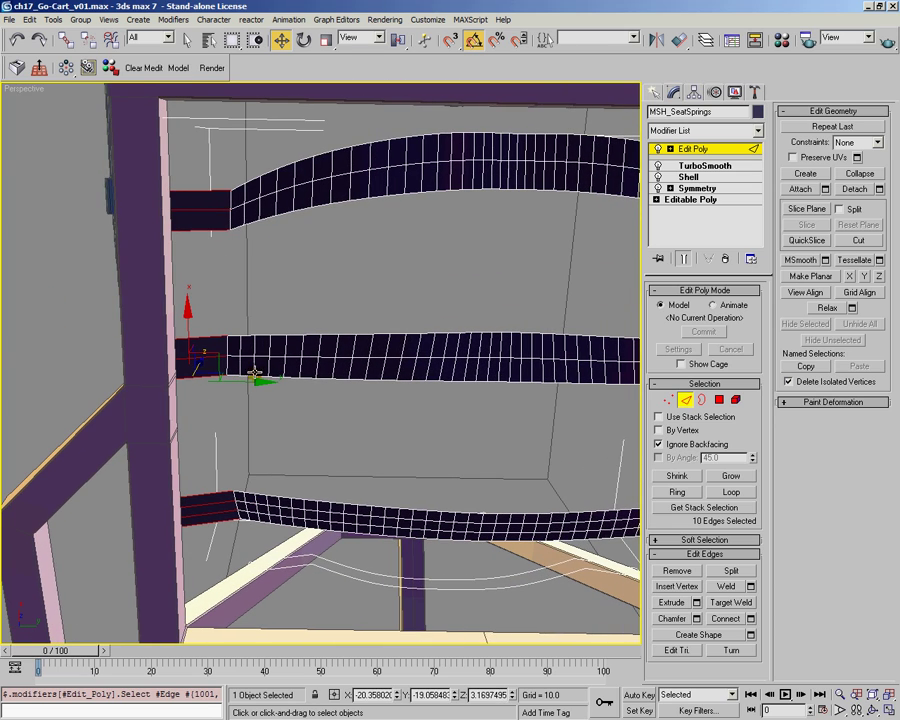
pyautogui.click(750, 619)
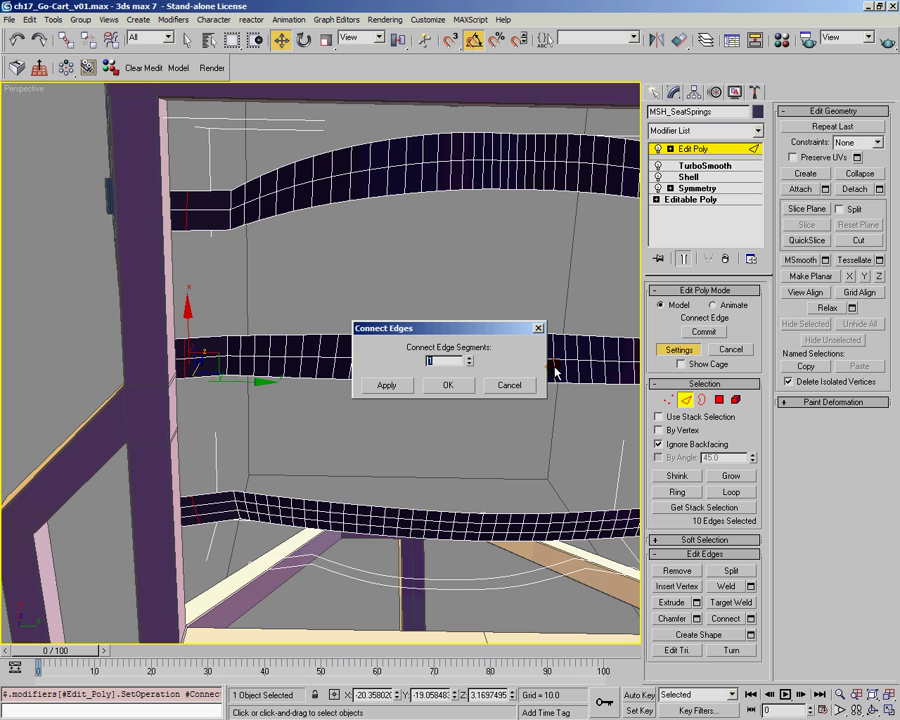
pyautogui.click(444, 386)
# Step: Constrain movement to Edge and slide the new connecting edges toward the side rail
pyautogui.keyDown('alt'); pyautogui.moveTo(335, 378); pyautogui.dragTo(305, 424, button='middle'); pyautogui.keyUp('alt')
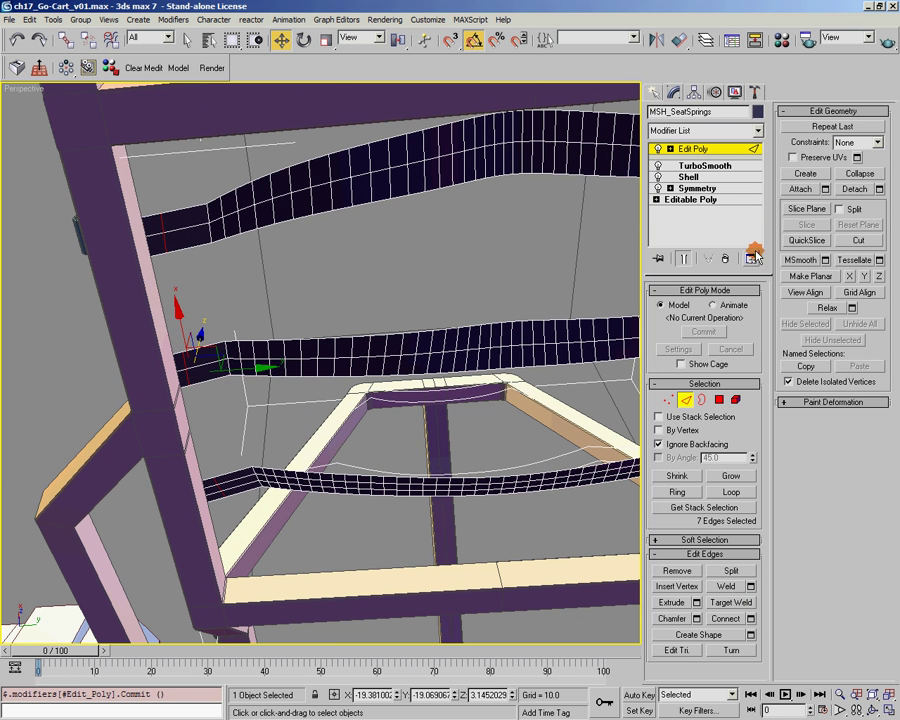
pyautogui.click(868, 142)
pyautogui.click(858, 158)
pyautogui.keyDown('alt'); pyautogui.moveTo(215, 245); pyautogui.dragTo(213, 314, button='middle'); pyautogui.keyUp('alt')
pyautogui.scroll(2, 240, 368)
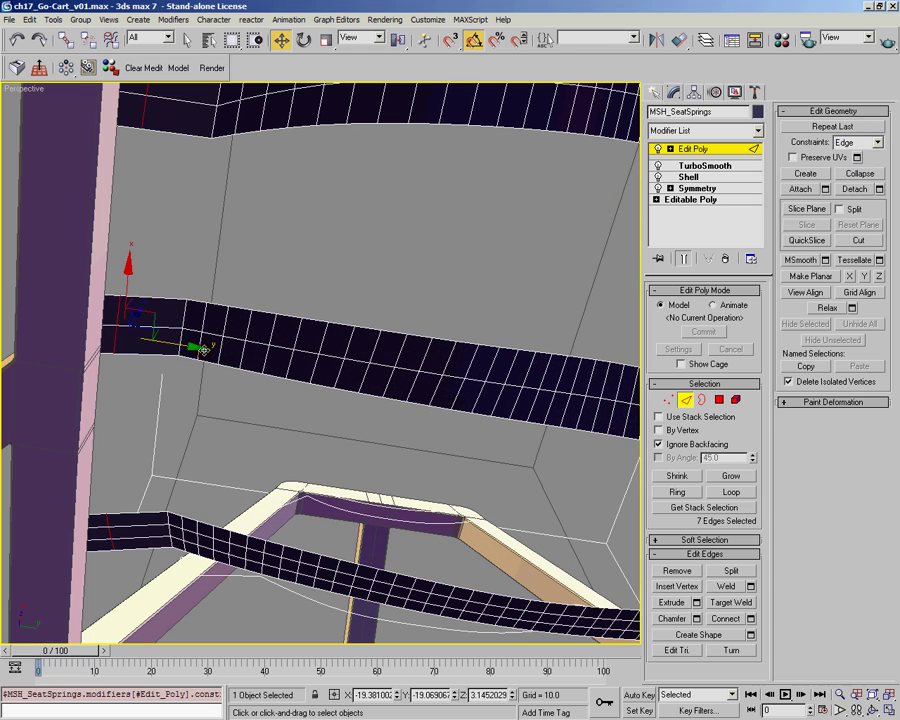
pyautogui.moveTo(191, 347); pyautogui.dragTo(186, 349)
# Step: Set the constraints back to None and lower the connecting edges about 0.6 units onto the side rail
pyautogui.keyDown('alt'); pyautogui.moveTo(178, 348); pyautogui.dragTo(262, 338, button='middle'); pyautogui.keyUp('alt')
pyautogui.scroll(3, 267, 420)
pyautogui.moveTo(219, 247); pyautogui.dragTo(219, 258)
pyautogui.hotkey('ctrl', 'z')
pyautogui.click(877, 142)
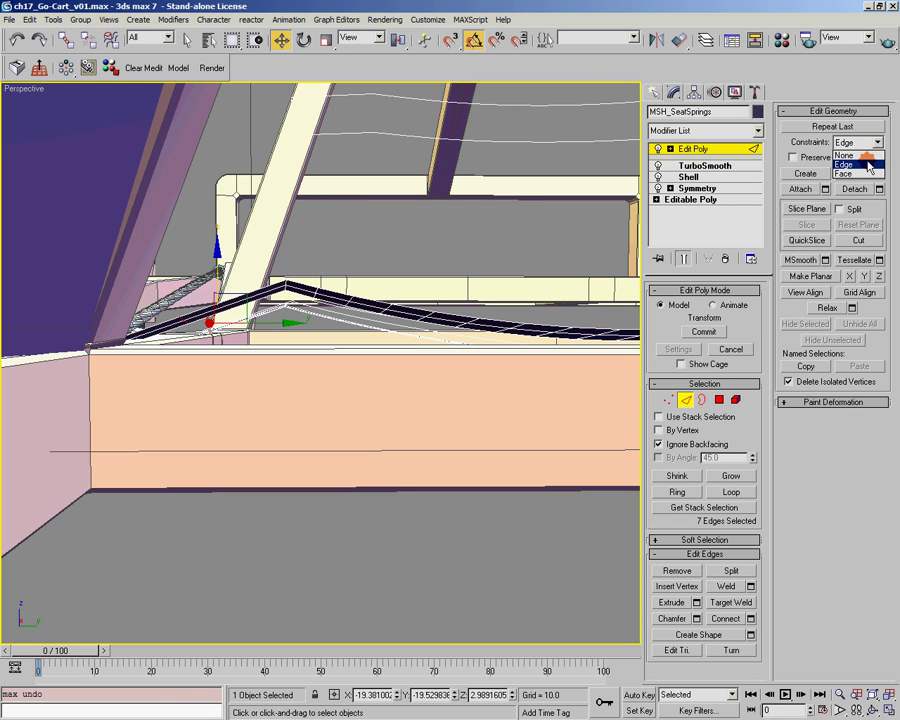
pyautogui.click(848, 153)
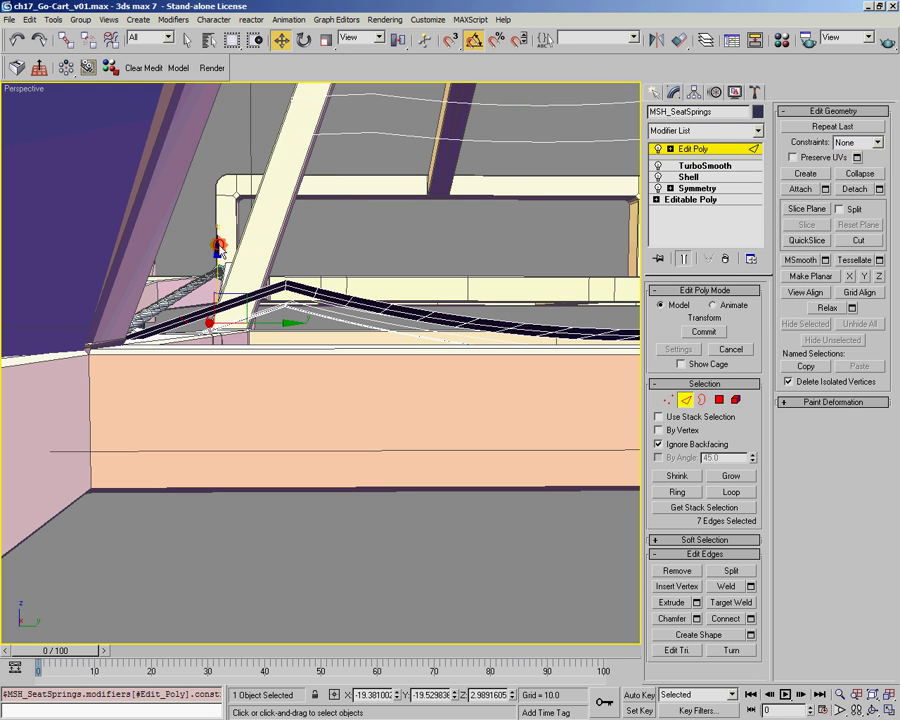
pyautogui.moveTo(221, 259); pyautogui.dragTo(221, 262)
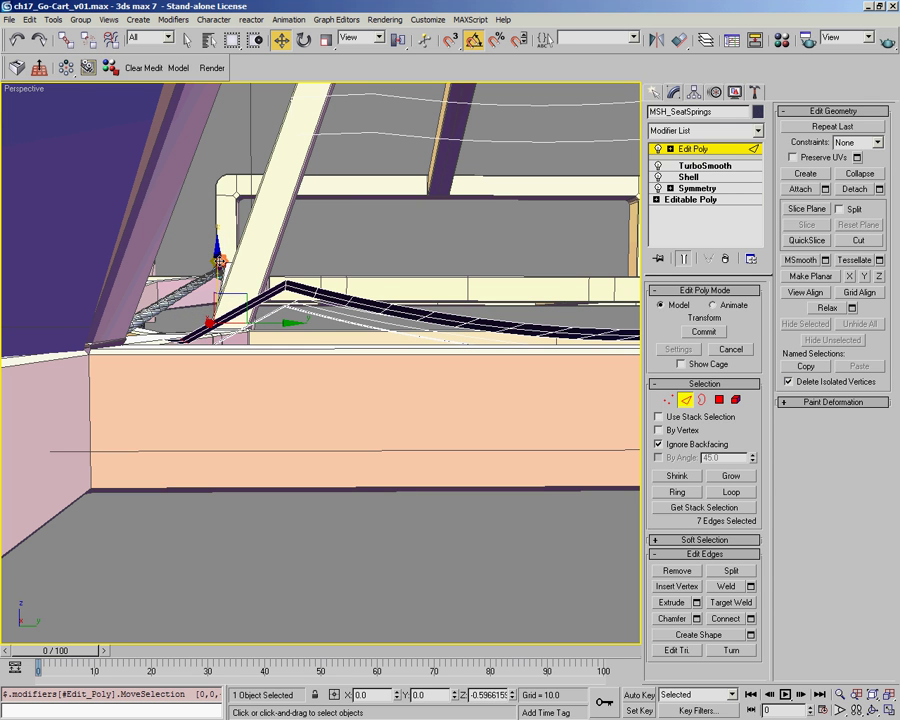
# Step: Keep only the middle strip's two connecting edges selected and raise them about 0.54 units to the rail's top
pyautogui.keyDown('alt'); pyautogui.moveTo(221, 262); pyautogui.dragTo(168, 394, button='middle'); pyautogui.keyUp('alt')
pyautogui.moveTo(217, 347); pyautogui.dragTo(229, 353)
pyautogui.moveTo(422, 350); pyautogui.dragTo(215, 318, button='middle')
pyautogui.keyDown('alt'); pyautogui.moveTo(151, 346); pyautogui.dragTo(192, 359); pyautogui.keyUp('alt')
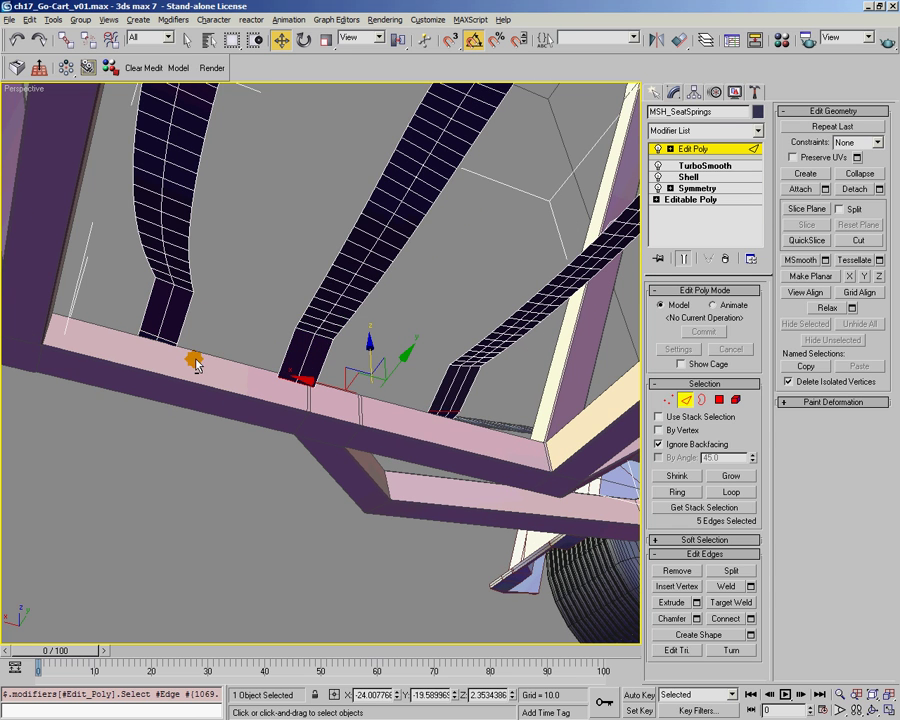
pyautogui.keyDown('alt'); pyautogui.moveTo(517, 402); pyautogui.dragTo(413, 433); pyautogui.keyUp('alt')
pyautogui.keyDown('alt'); pyautogui.moveTo(312, 418); pyautogui.dragTo(359, 457, button='middle'); pyautogui.keyUp('alt')
pyautogui.scroll(1, 321, 414)
pyautogui.moveTo(321, 414); pyautogui.dragTo(368, 418, button='middle')
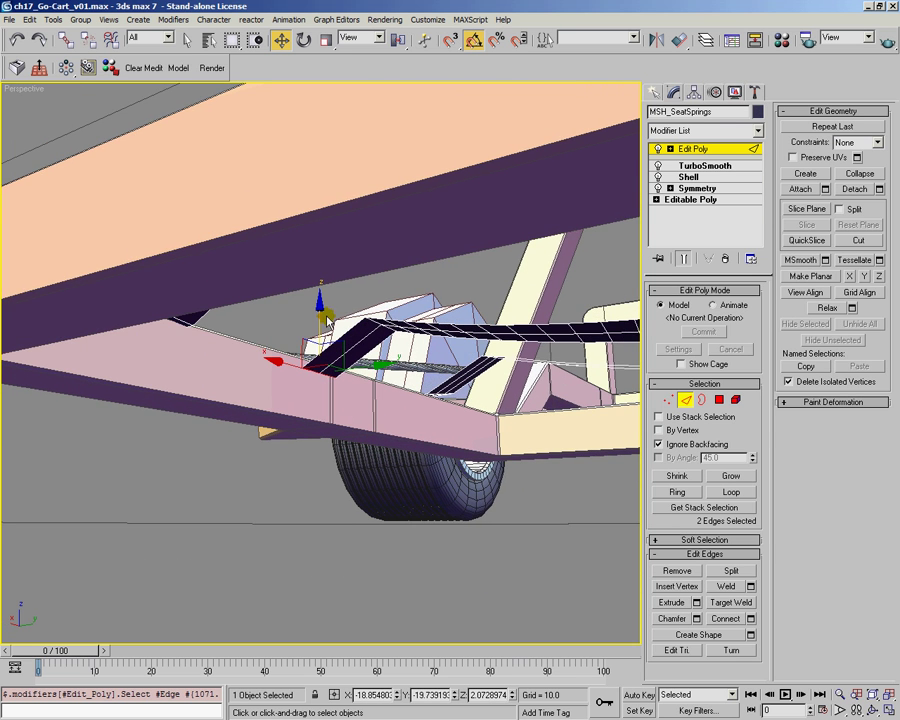
pyautogui.moveTo(322, 311); pyautogui.dragTo(325, 297)
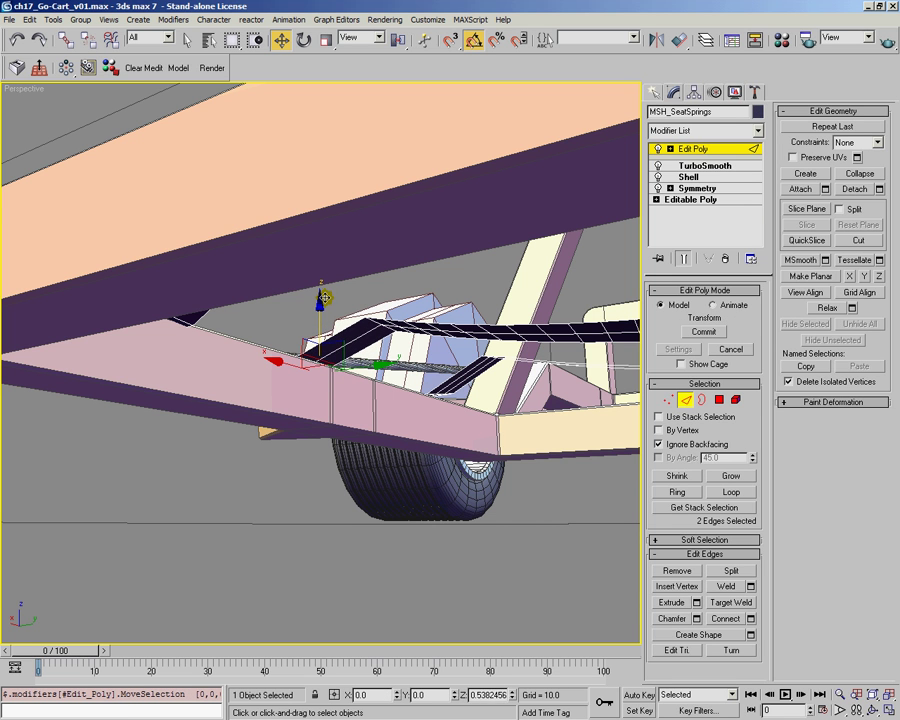
# Step: Adjust the height of the front strip's three bend vertices individually so they line up with the rail's top face
pyautogui.keyDown('alt'); pyautogui.moveTo(335, 393); pyautogui.dragTo(375, 408, button='middle'); pyautogui.keyUp('alt')
pyautogui.click(669, 399)
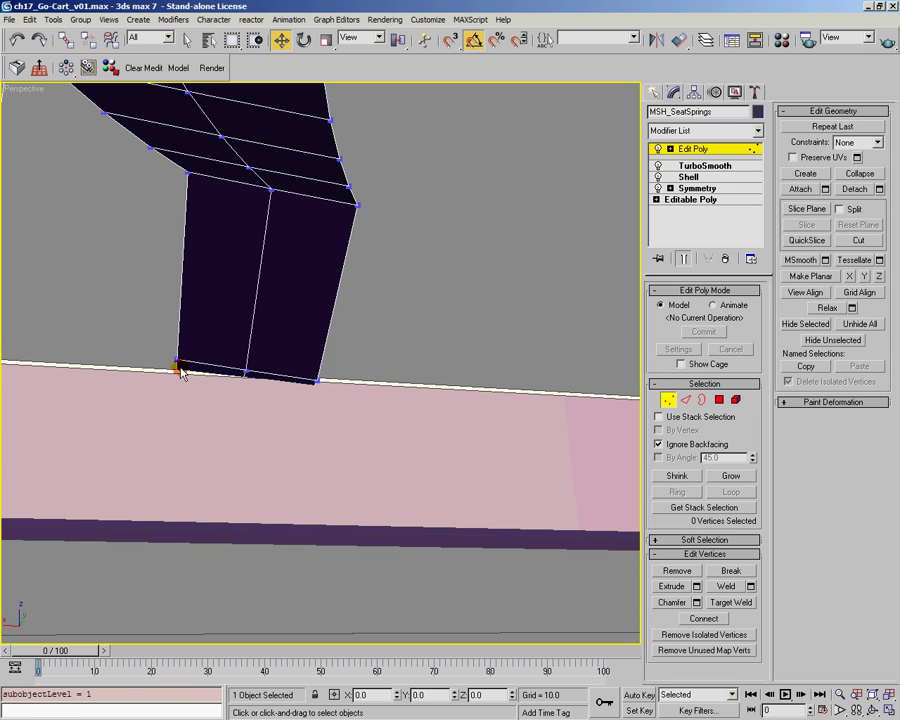
pyautogui.click(182, 365)
pyautogui.keyDown('alt'); pyautogui.moveTo(182, 365); pyautogui.dragTo(277, 385, button='middle'); pyautogui.keyUp('alt')
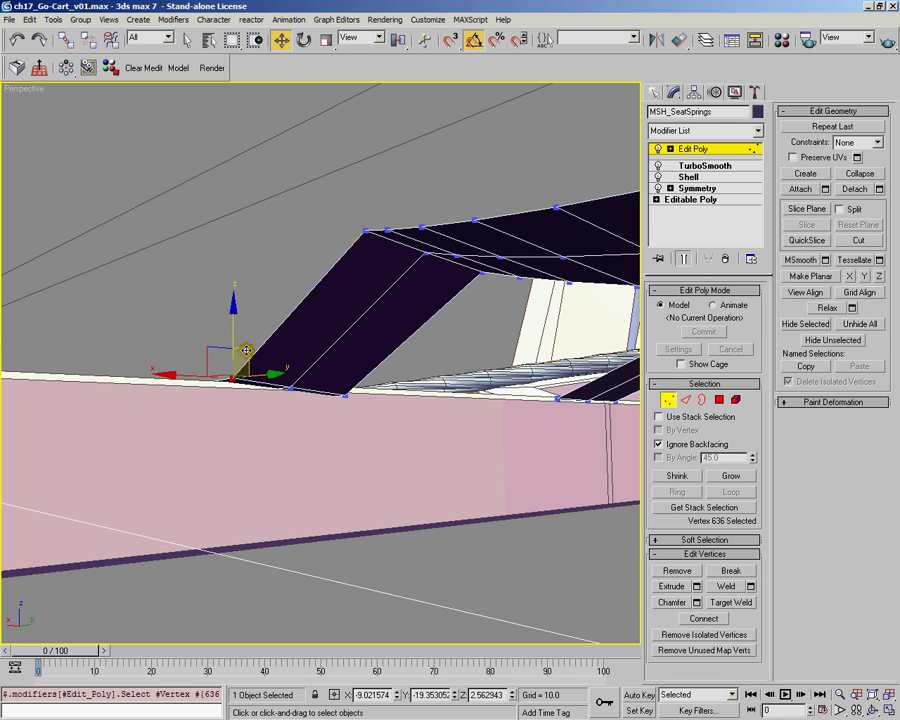
pyautogui.moveTo(232, 336); pyautogui.dragTo(232, 338)
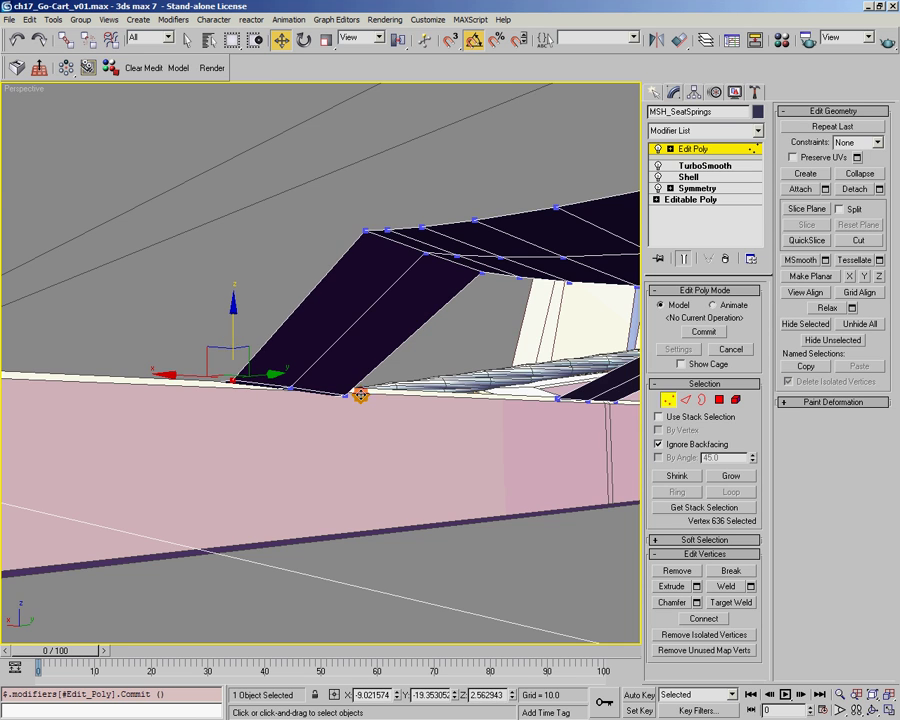
pyautogui.keyDown('alt'); pyautogui.moveTo(378, 396); pyautogui.dragTo(338, 394, button='middle'); pyautogui.keyUp('alt')
pyautogui.scroll(2, 336, 396)
pyautogui.click(297, 403)
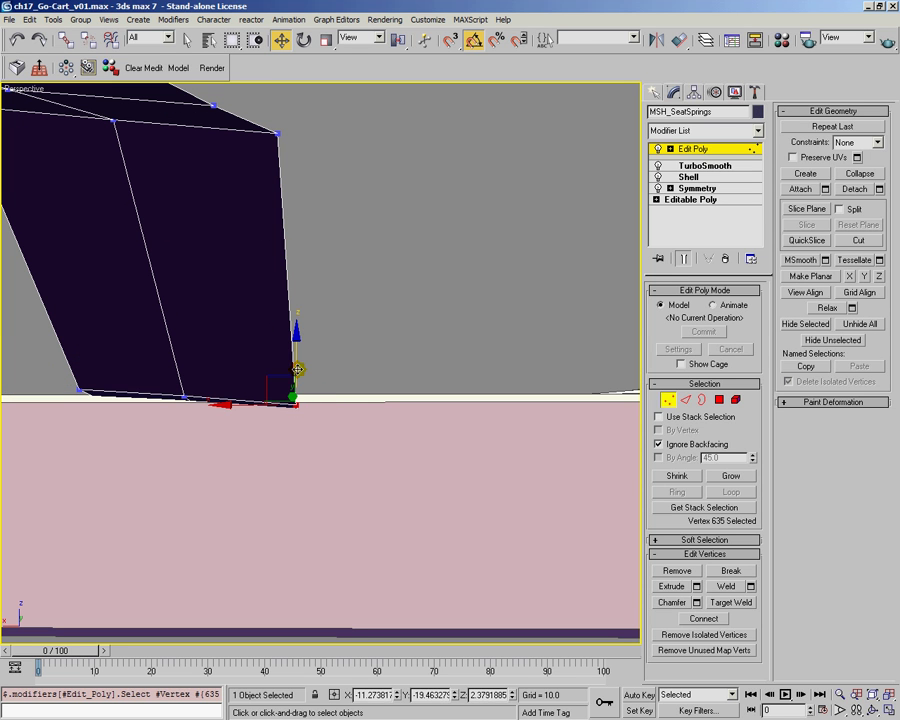
pyautogui.moveTo(299, 362); pyautogui.dragTo(304, 342)
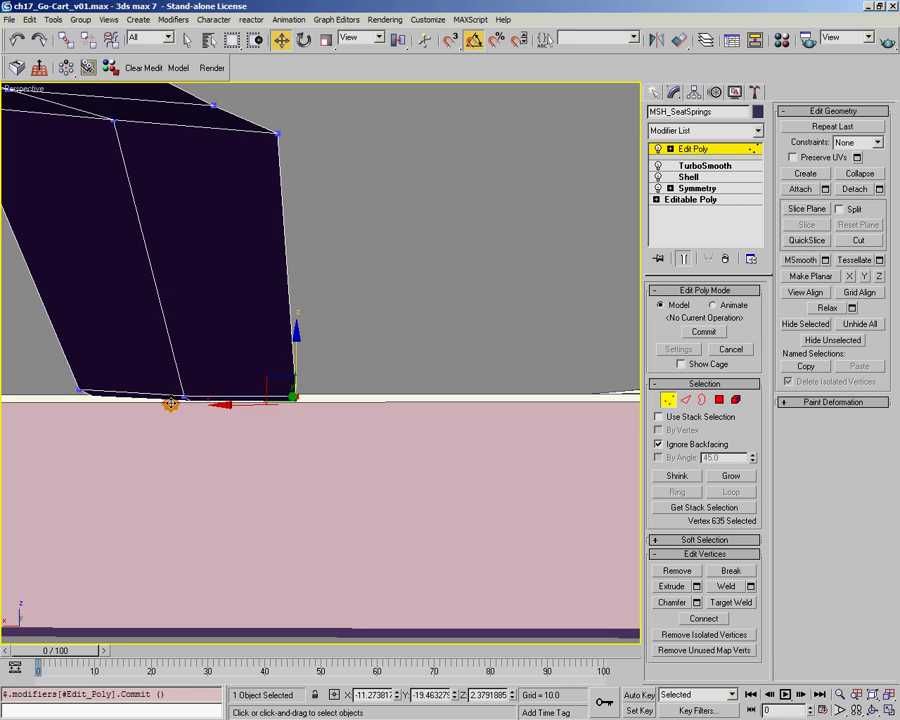
pyautogui.click(183, 398)
pyautogui.moveTo(189, 333); pyautogui.dragTo(189, 328)
# Step: Adjust the height of the front strip's three end vertices above the rail, including one corner vertex on its own
pyautogui.keyDown('alt'); pyautogui.moveTo(574, 392); pyautogui.dragTo(407, 346, button='middle'); pyautogui.keyUp('alt')
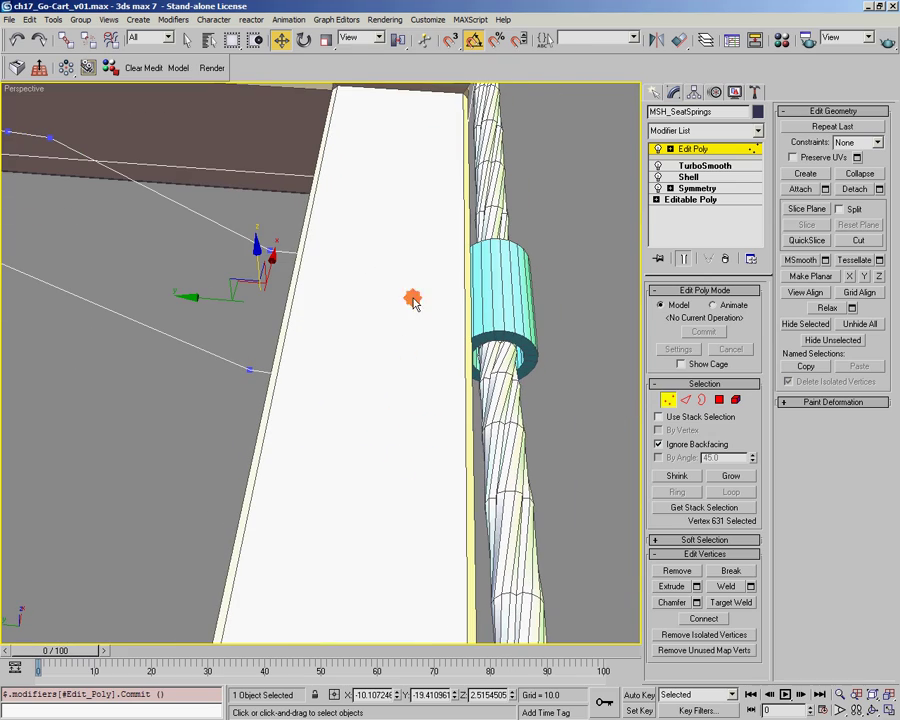
pyautogui.moveTo(295, 220); pyautogui.dragTo(548, 422)
pyautogui.keyDown('alt'); pyautogui.moveTo(486, 354); pyautogui.dragTo(430, 318, button='middle'); pyautogui.keyUp('alt')
pyautogui.moveTo(452, 327); pyautogui.dragTo(453, 323)
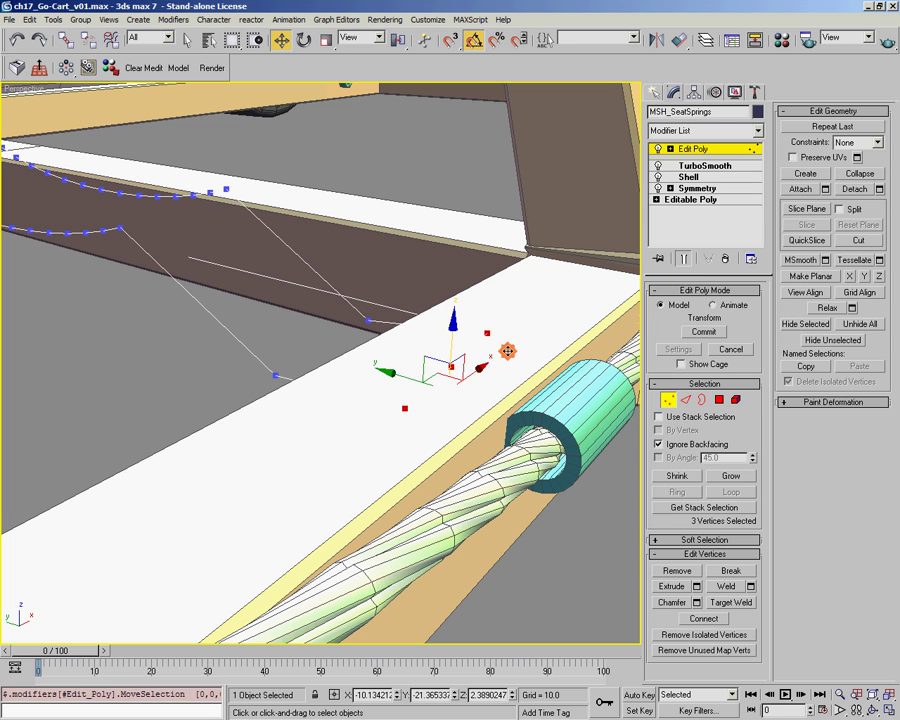
pyautogui.click(487, 333)
pyautogui.moveTo(491, 271); pyautogui.dragTo(490, 276)
# Step: Reselect the front strip's three end vertices and move them outward across the side rail
pyautogui.keyDown('alt'); pyautogui.moveTo(490, 276); pyautogui.dragTo(365, 128, button='middle'); pyautogui.keyUp('alt')
pyautogui.moveTo(365, 128); pyautogui.dragTo(458, 302)
pyautogui.hotkey('ctrl', 'z')
pyautogui.moveTo(440, 115); pyautogui.dragTo(355, 360)
pyautogui.moveTo(331, 246); pyautogui.dragTo(380, 245)
pyautogui.moveTo(526, 260)
pyautogui.keyDown('alt'); pyautogui.mouseDown(button='middle')
pyautogui.moveTo(540, 290)
pyautogui.moveTo(309, 255)
pyautogui.moveTo(402, 295)
pyautogui.moveTo(394, 317)
pyautogui.moveTo(356, 374)
pyautogui.moveTo(252, 375)
pyautogui.mouseUp(button='middle'); pyautogui.keyUp('alt')
# Step: Show the model in wireframe and reposition the middle strip's three end vertices over the side rail
pyautogui.press('F3')
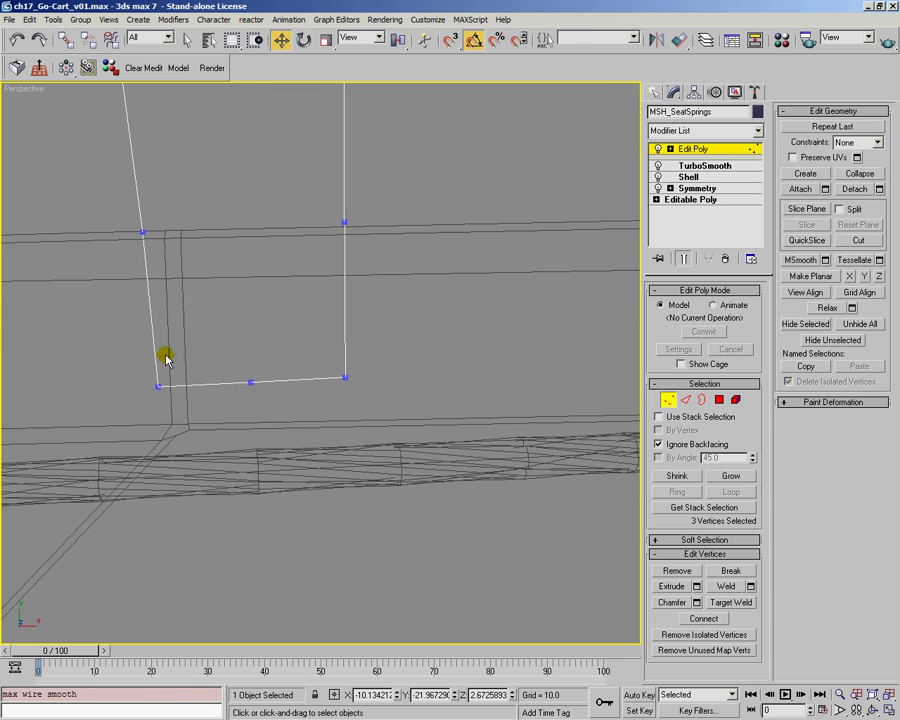
pyautogui.keyDown('alt'); pyautogui.moveTo(428, 438); pyautogui.dragTo(396, 347, button='middle'); pyautogui.keyUp('alt')
pyautogui.moveTo(279, 424); pyautogui.dragTo(290, 360)
pyautogui.keyDown('alt'); pyautogui.moveTo(404, 320); pyautogui.dragTo(470, 355, button='middle'); pyautogui.keyUp('alt')
pyautogui.keyDown('alt'); pyautogui.moveTo(355, 312); pyautogui.dragTo(380, 453, button='middle'); pyautogui.keyUp('alt')
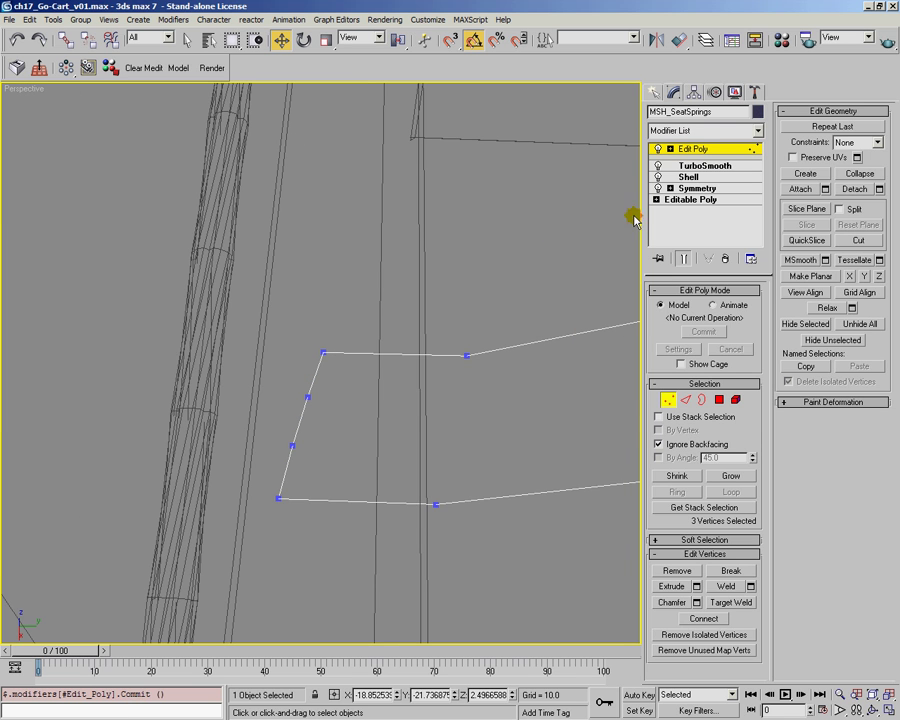
# Step: Select the rear strip's four end vertices, return to shaded display and raise them to the side rail's top face
pyautogui.keyDown('alt'); pyautogui.moveTo(402, 330); pyautogui.dragTo(340, 305, button='middle'); pyautogui.keyUp('alt')
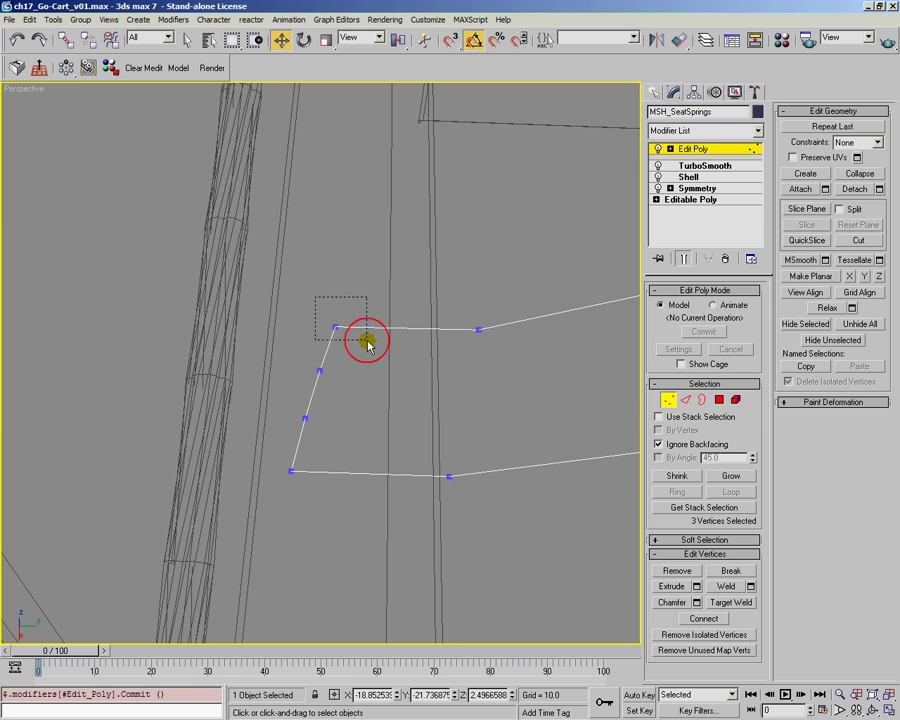
pyautogui.click(358, 337)
pyautogui.click(295, 304)
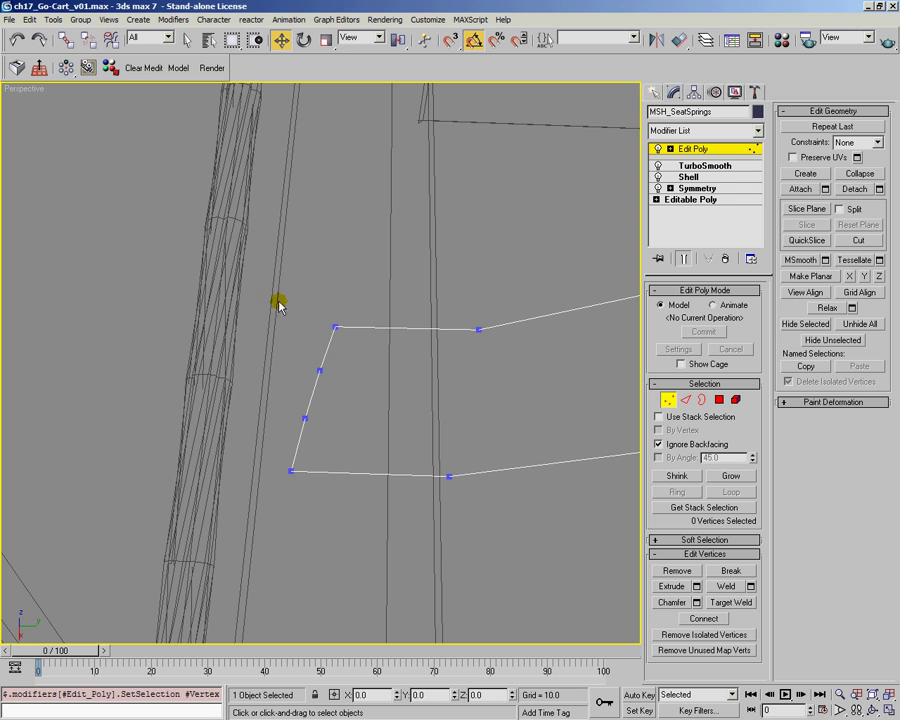
pyautogui.moveTo(376, 488); pyautogui.dragTo(377, 489)
pyautogui.scroll(10, 394, 446)
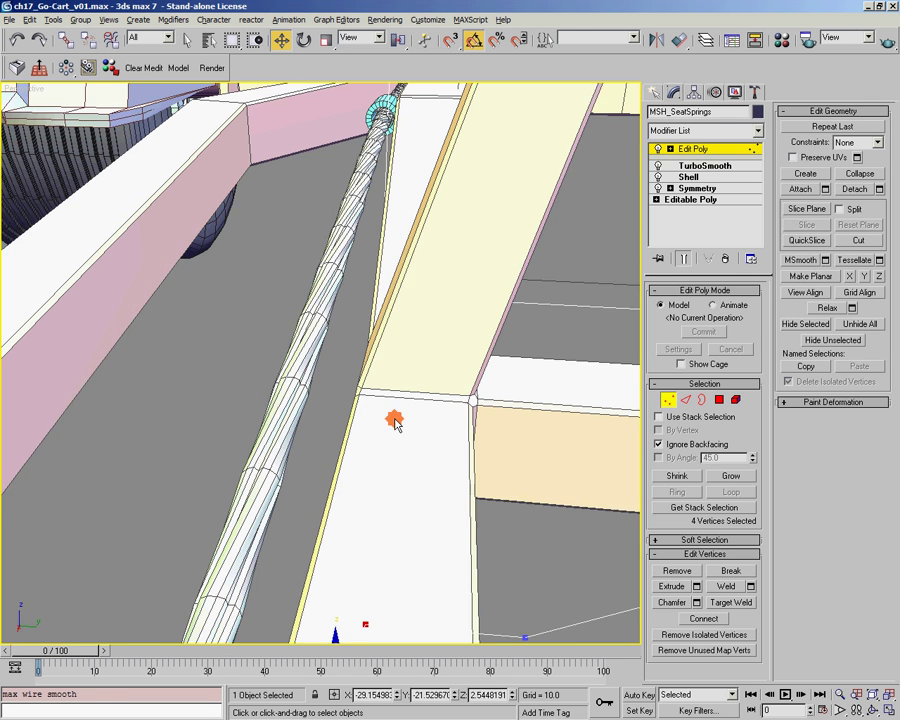
pyautogui.press('z')
pyautogui.keyDown('alt'); pyautogui.moveTo(370, 446); pyautogui.dragTo(343, 320, button='middle'); pyautogui.keyUp('alt')
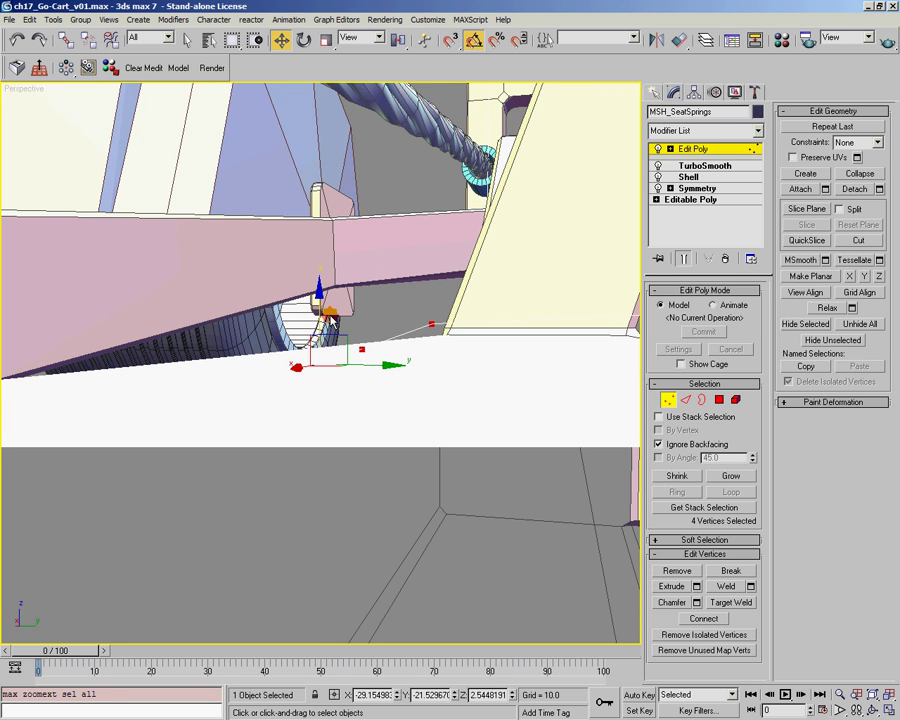
pyautogui.moveTo(319, 318); pyautogui.dragTo(318, 309)
pyautogui.keyDown('alt'); pyautogui.moveTo(427, 297); pyautogui.dragTo(325, 303, button='middle'); pyautogui.keyUp('alt')
pyautogui.moveTo(325, 297); pyautogui.dragTo(327, 285)
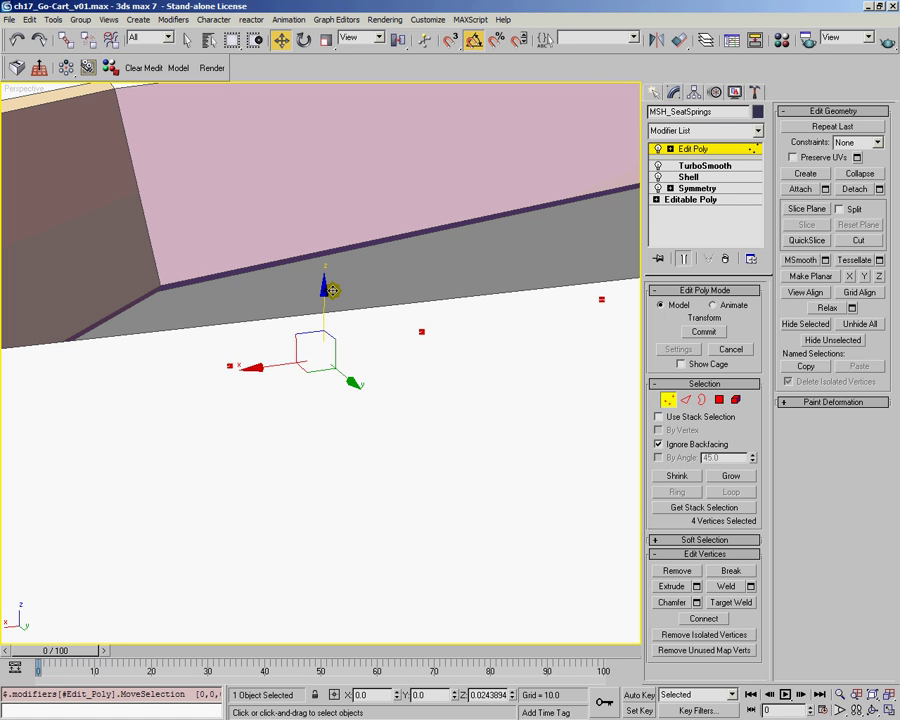
# Step: Level the rear strip's end by lowering one corner vertex about 0.13 units and adjusting the vertex beside it
pyautogui.click(601, 299)
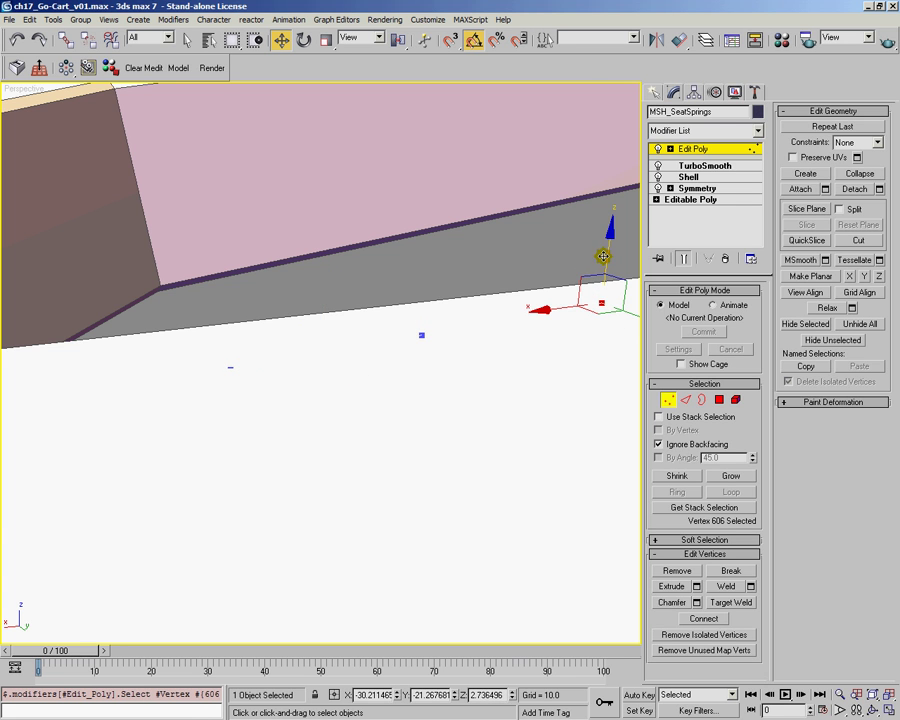
pyautogui.moveTo(607, 253); pyautogui.dragTo(609, 277)
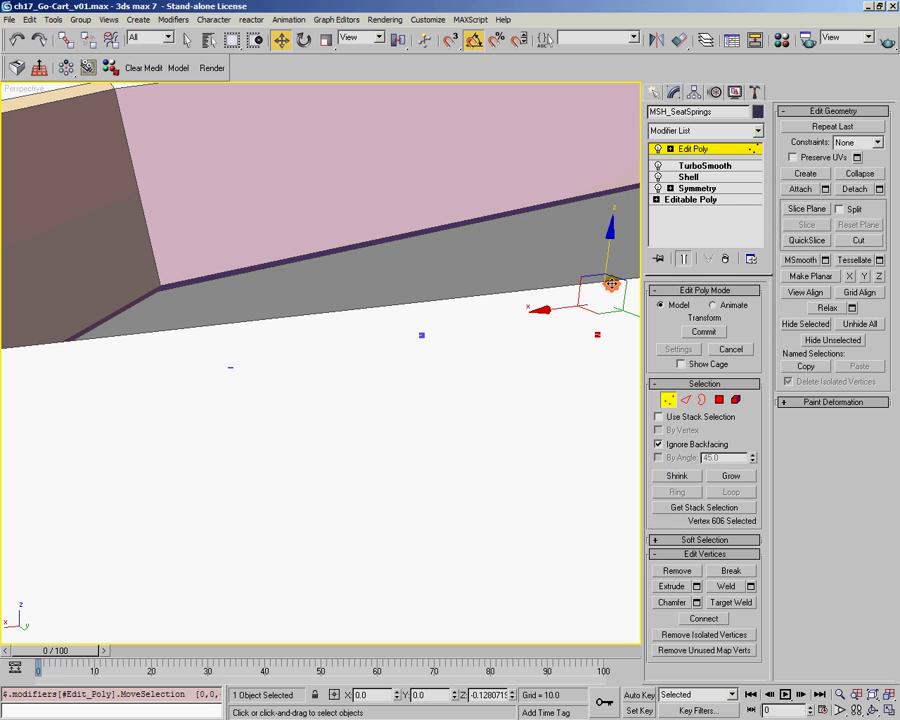
pyautogui.click(421, 335)
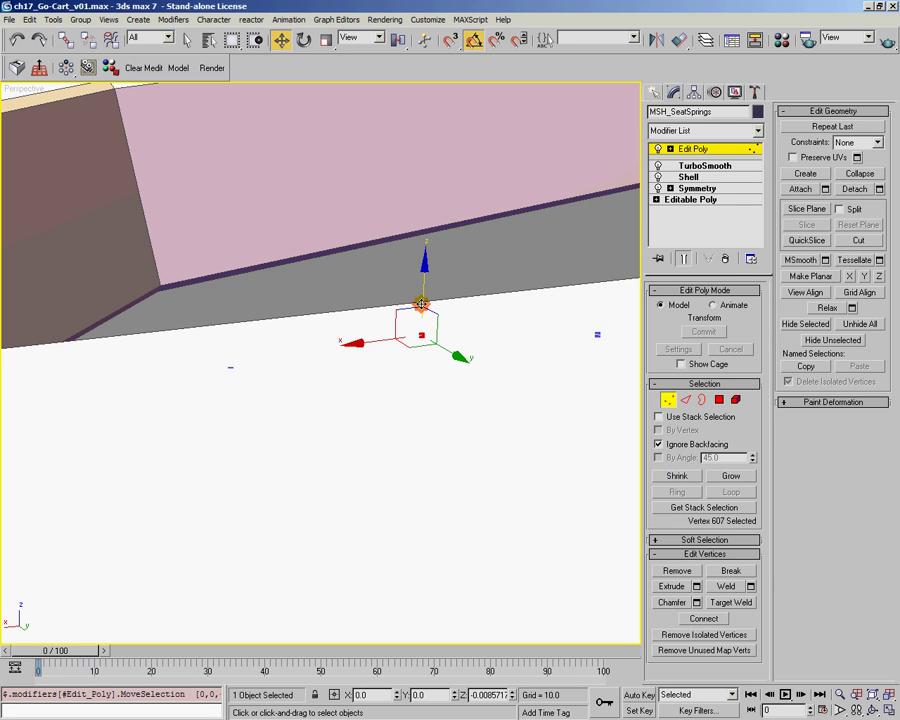
pyautogui.click(436, 313)
pyautogui.moveTo(423, 294); pyautogui.dragTo(421, 284)
# Step: In the wireframe top view, select the ten end vertices of the three seat strips and scale them into line along Y
pyautogui.keyDown('alt'); pyautogui.moveTo(420, 402); pyautogui.dragTo(502, 398, button='middle'); pyautogui.keyUp('alt')
pyautogui.scroll(-4, 520, 384)
pyautogui.moveTo(558, 390); pyautogui.dragTo(504, 435, button='middle')
pyautogui.press('t')
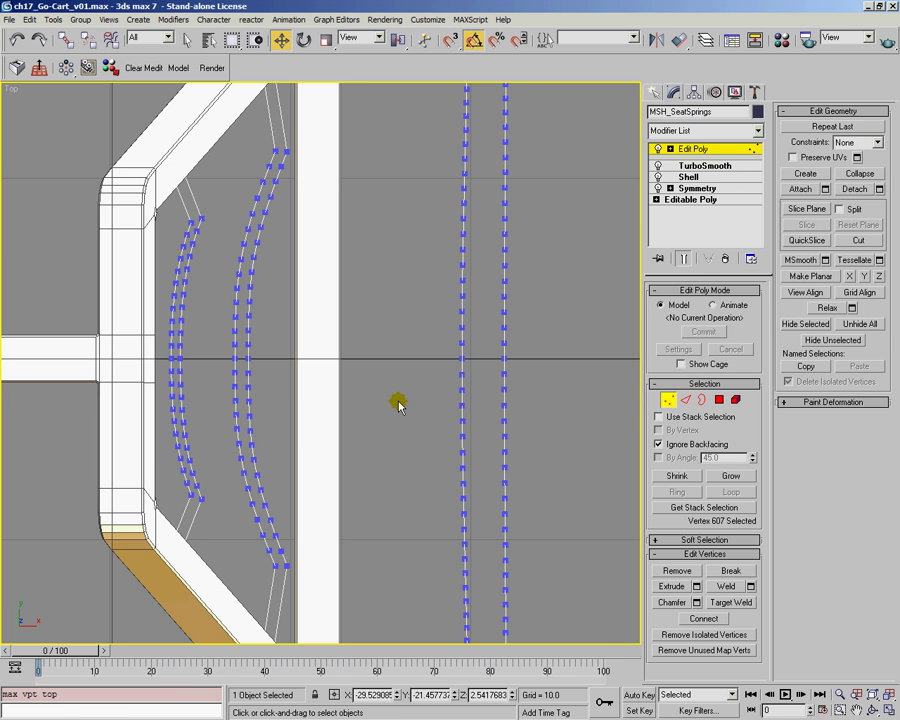
pyautogui.scroll(-3, 300, 345)
pyautogui.scroll(-2, 303, 342)
pyautogui.moveTo(411, 285); pyautogui.dragTo(293, 343, button='middle')
pyautogui.scroll(4, 295, 342)
pyautogui.moveTo(327, 286)
pyautogui.mouseDown(button='middle')
pyautogui.moveTo(321, 333)
pyautogui.moveTo(290, 410)
pyautogui.moveTo(358, 350)
pyautogui.mouseUp(button='middle')
pyautogui.scroll(2, 290, 405)
pyautogui.press('F3')
pyautogui.scroll(2, 296, 368)
pyautogui.moveTo(481, 310); pyautogui.dragTo(619, 316)
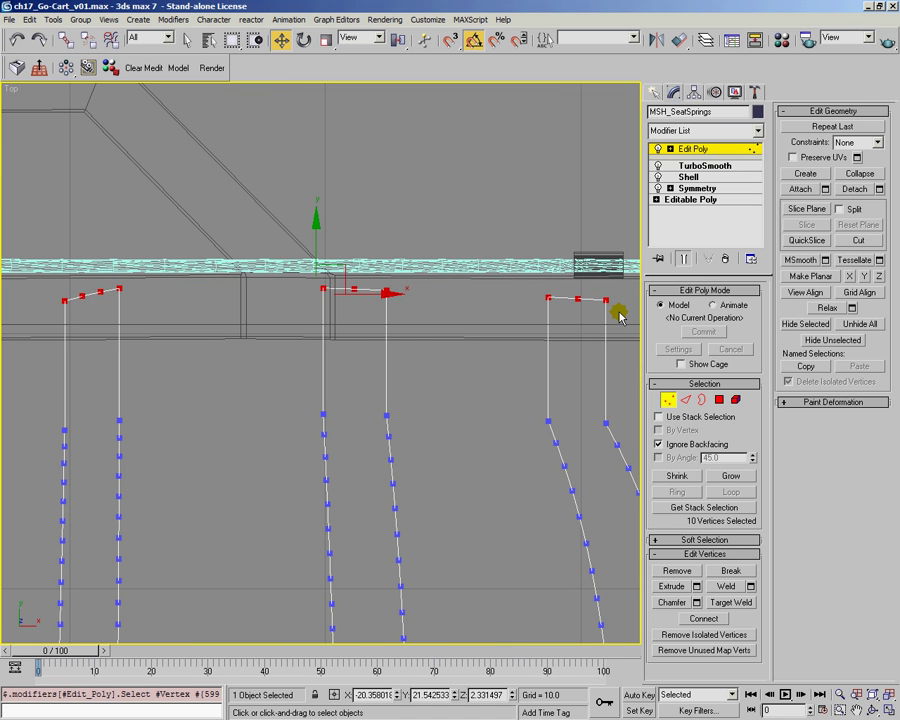
pyautogui.press('r')
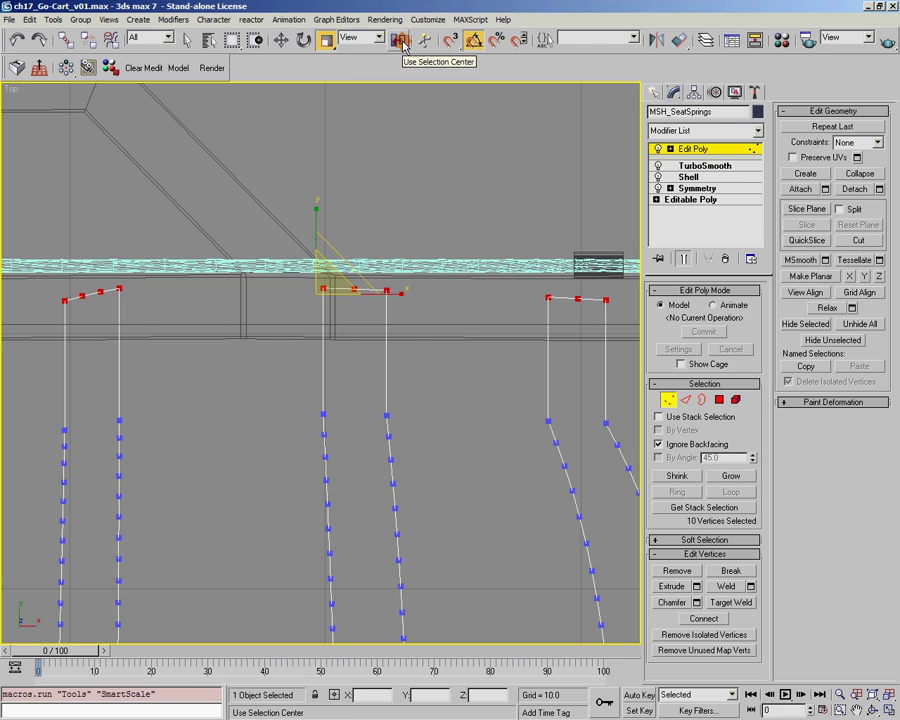
pyautogui.moveTo(317, 208); pyautogui.dragTo(298, 406)
pyautogui.moveTo(316, 205); pyautogui.dragTo(311, 284)
pyautogui.moveTo(315, 205); pyautogui.dragTo(316, 369)
pyautogui.moveTo(317, 205); pyautogui.dragTo(315, 348)
# Step: Move the ten end vertices outward about 0.6 units to the side rail's outer edge and scale them flat in Z
pyautogui.press('w')
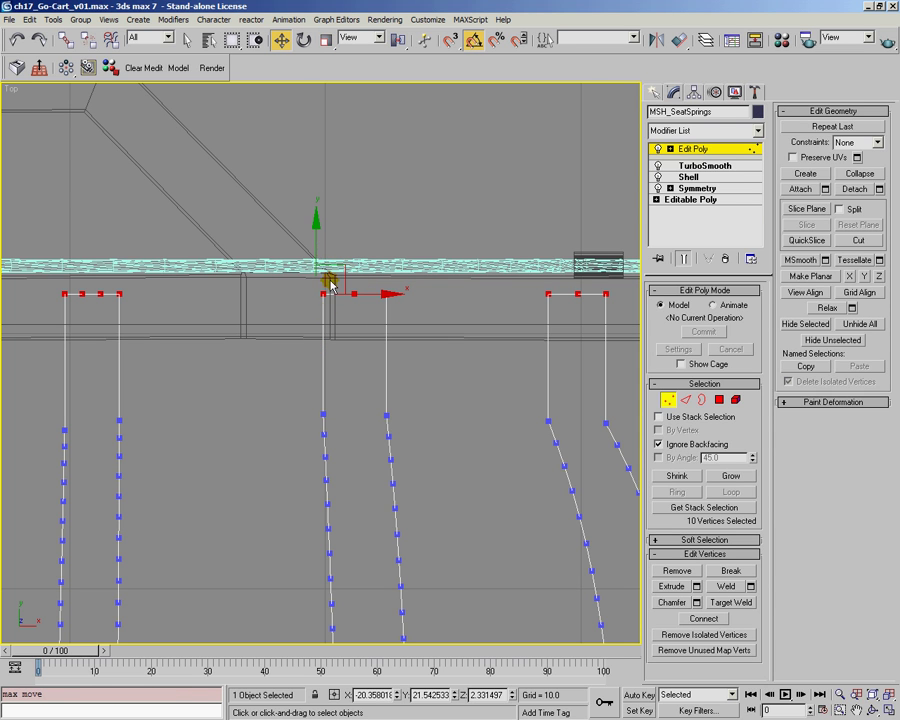
pyautogui.moveTo(315, 230); pyautogui.dragTo(316, 216)
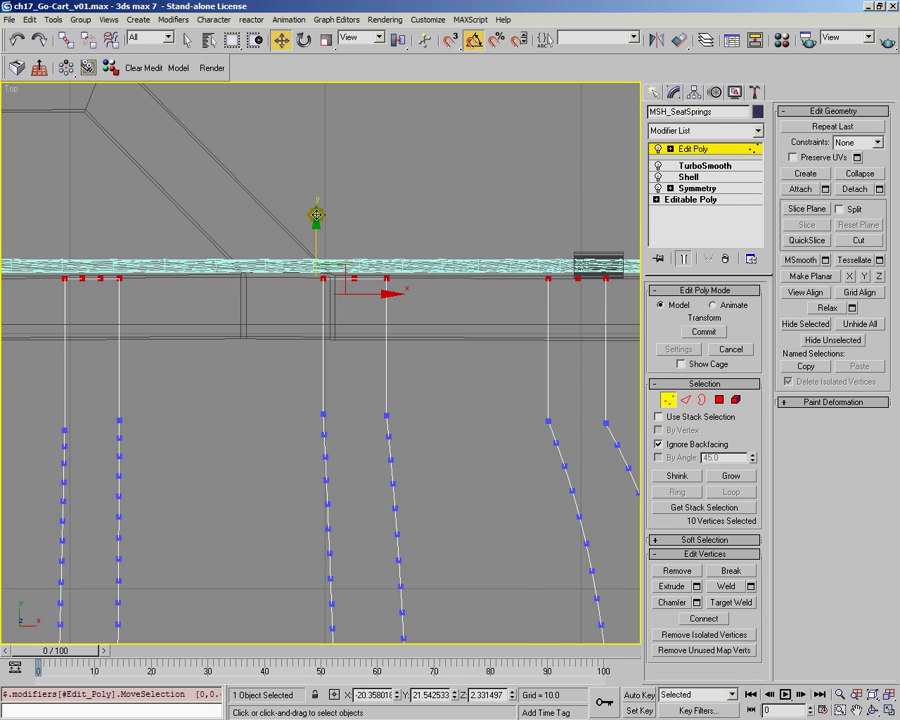
pyautogui.press('p')
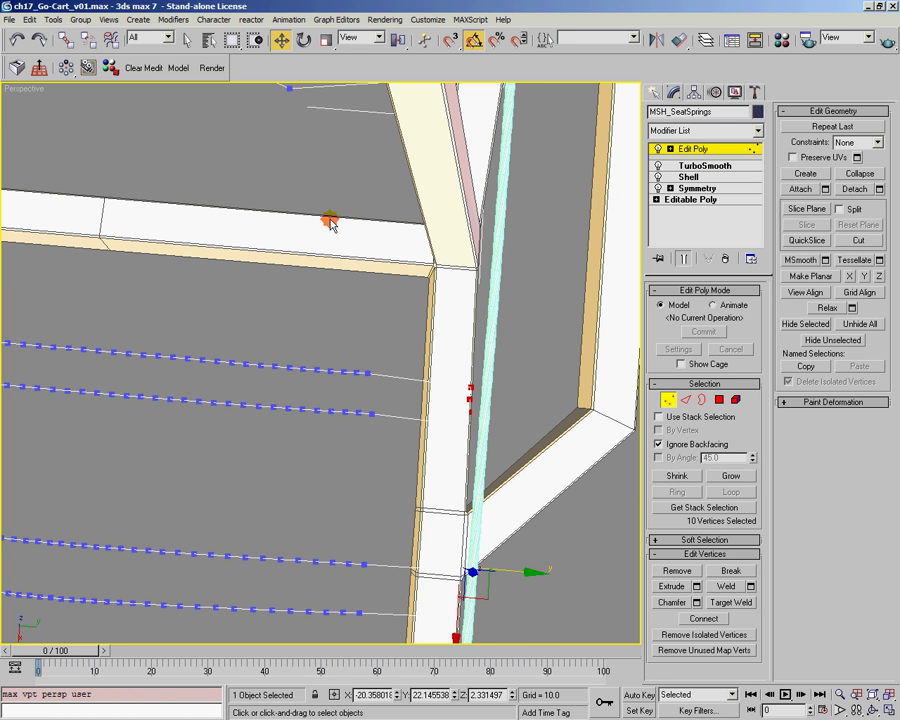
pyautogui.keyDown('alt'); pyautogui.moveTo(375, 247); pyautogui.dragTo(440, 338, button='middle'); pyautogui.keyUp('alt')
pyautogui.press('r')
pyautogui.moveTo(475, 279); pyautogui.dragTo(447, 553)
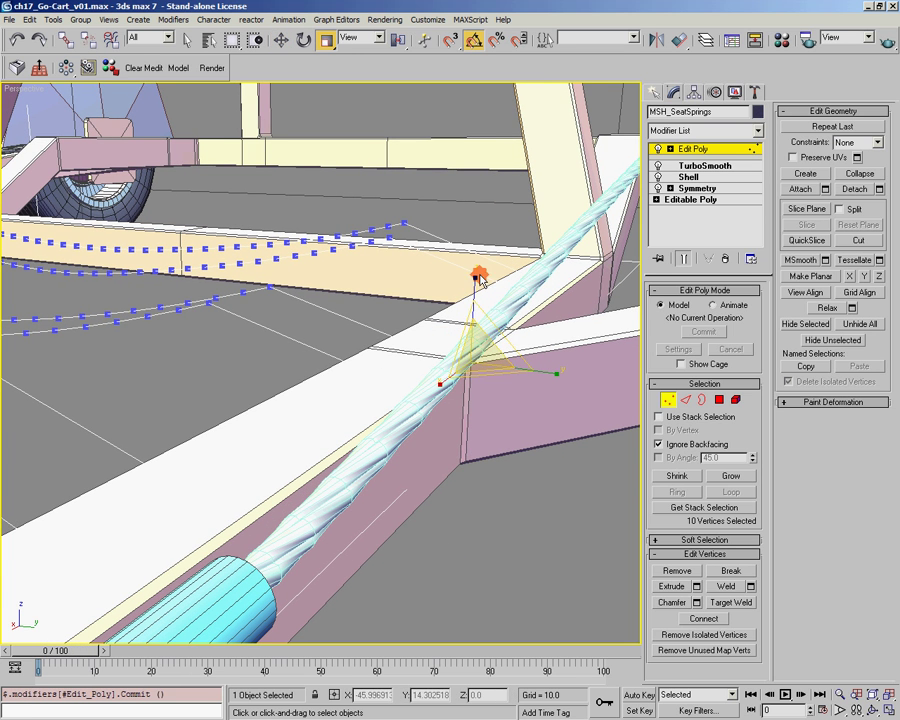
pyautogui.moveTo(475, 277); pyautogui.dragTo(476, 477)
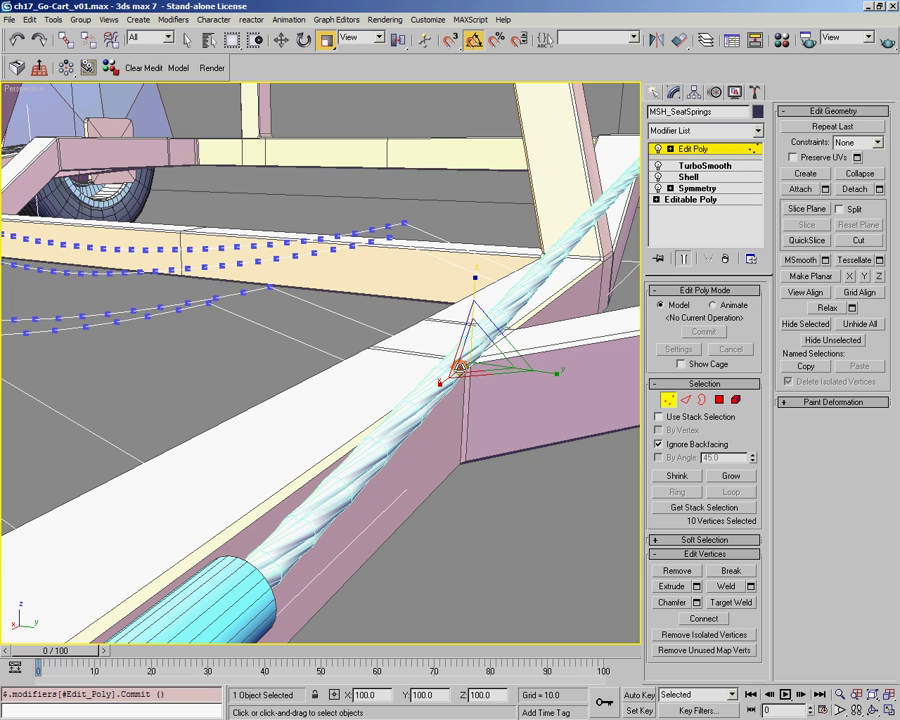
pyautogui.moveTo(475, 278); pyautogui.dragTo(478, 336)
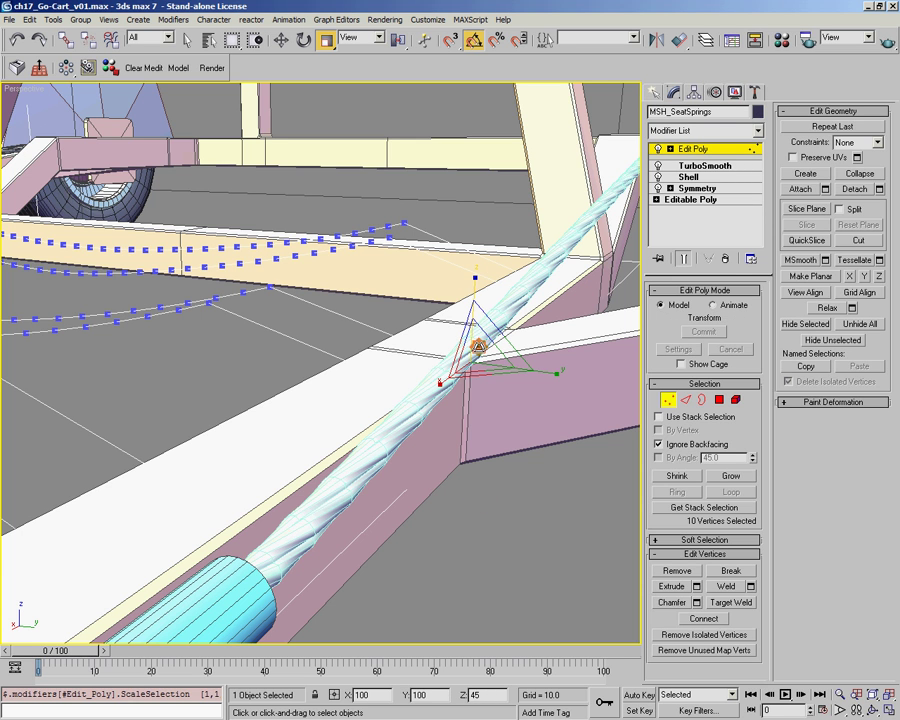
pyautogui.moveTo(476, 276)
pyautogui.mouseDown()
pyautogui.moveTo(482, 320)
pyautogui.moveTo(475, 289)
pyautogui.mouseUp()
# Step: Select the ten lengthwise edges on the three seat strips' end segments and connect them with new crosswise edges
pyautogui.press('w')
pyautogui.click(686, 399)
pyautogui.keyDown('alt'); pyautogui.moveTo(424, 388); pyautogui.dragTo(338, 320, button='middle'); pyautogui.keyUp('alt')
pyautogui.moveTo(332, 249); pyautogui.dragTo(350, 636)
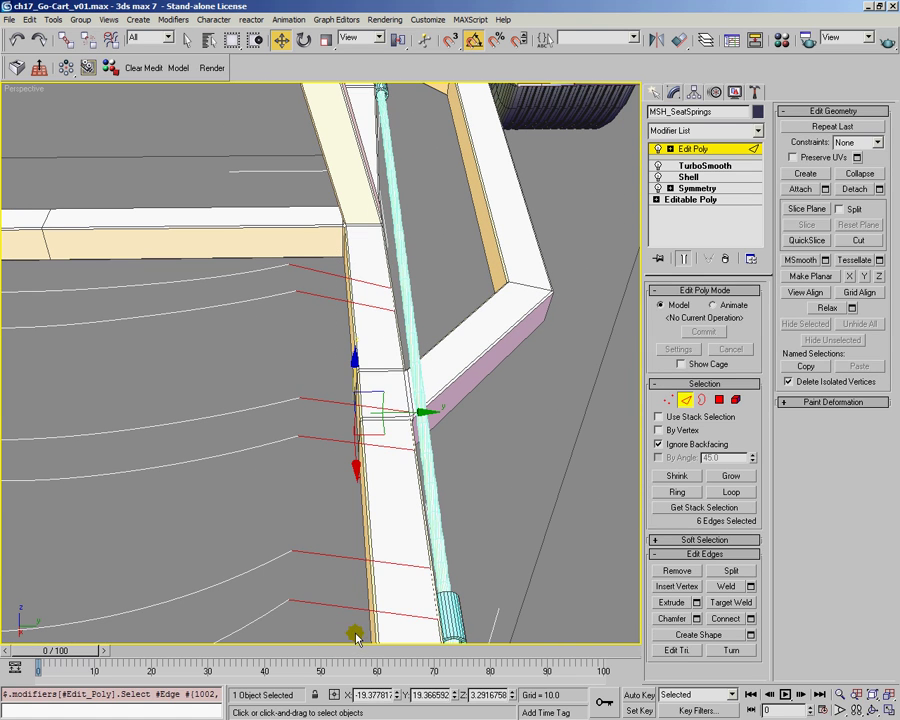
pyautogui.click(726, 618)
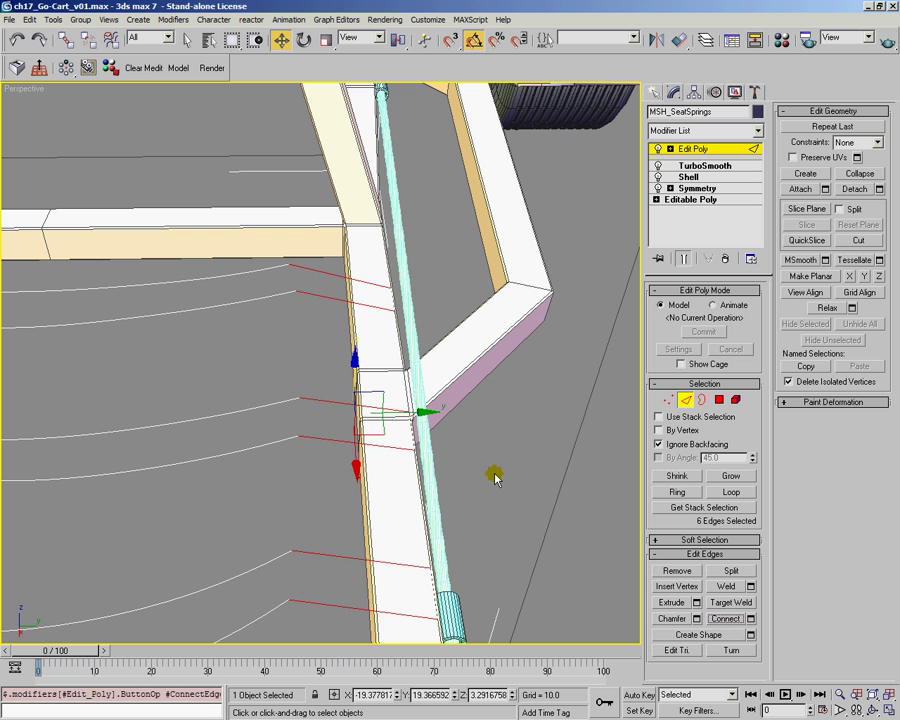
pyautogui.keyDown('alt'); pyautogui.moveTo(440, 445); pyautogui.dragTo(424, 438, button='middle'); pyautogui.keyUp('alt')
pyautogui.click(738, 622)
pyautogui.keyDown('alt'); pyautogui.moveTo(350, 446); pyautogui.dragTo(371, 288, button='middle'); pyautogui.keyUp('alt')
pyautogui.keyDown('alt'); pyautogui.moveTo(307, 484); pyautogui.dragTo(361, 459, button='middle'); pyautogui.keyUp('alt')
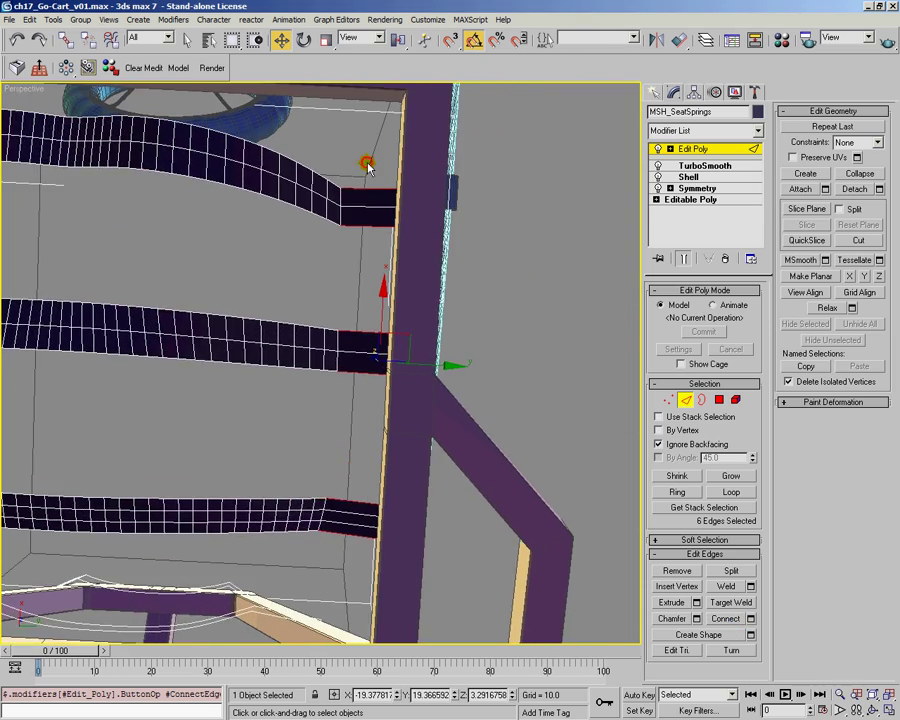
pyautogui.keyDown('ctrl'); pyautogui.click(419, 538); pyautogui.keyUp('ctrl')
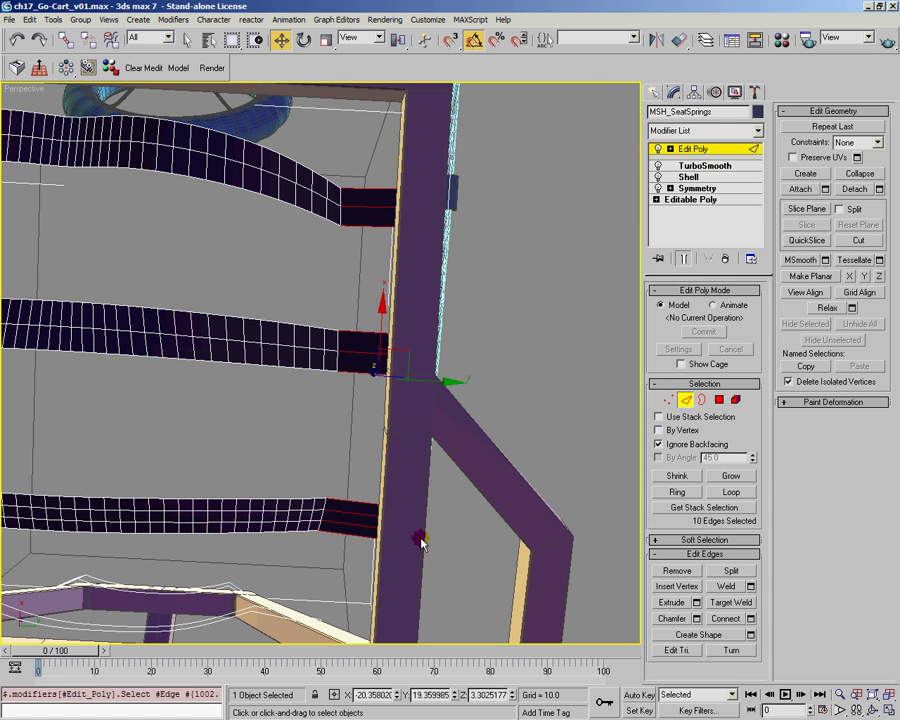
pyautogui.click(748, 620)
# Step: Move the seven new crosswise edges outward to Y about 19.79 and scale them flat in Z
pyautogui.click(450, 380)
pyautogui.moveTo(432, 365); pyautogui.dragTo(446, 365)
pyautogui.keyDown('alt'); pyautogui.moveTo(446, 365); pyautogui.dragTo(424, 412, button='middle'); pyautogui.keyUp('alt')
pyautogui.press('r')
pyautogui.moveTo(320, 280); pyautogui.dragTo(320, 355)
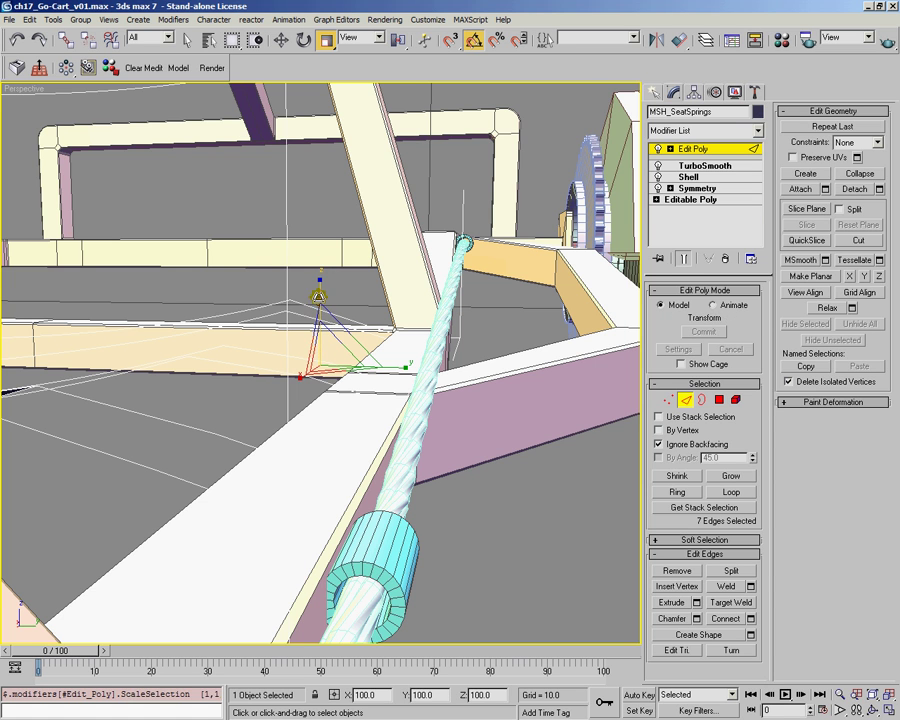
pyautogui.moveTo(319, 280); pyautogui.dragTo(321, 348)
pyautogui.moveTo(320, 276); pyautogui.dragTo(320, 348)
# Step: Lower the seven crosswise edges to Z about 2.6 at the side rail, checking their height in wireframe
pyautogui.press('w')
pyautogui.moveTo(320, 294); pyautogui.dragTo(322, 324)
pyautogui.press('F3')
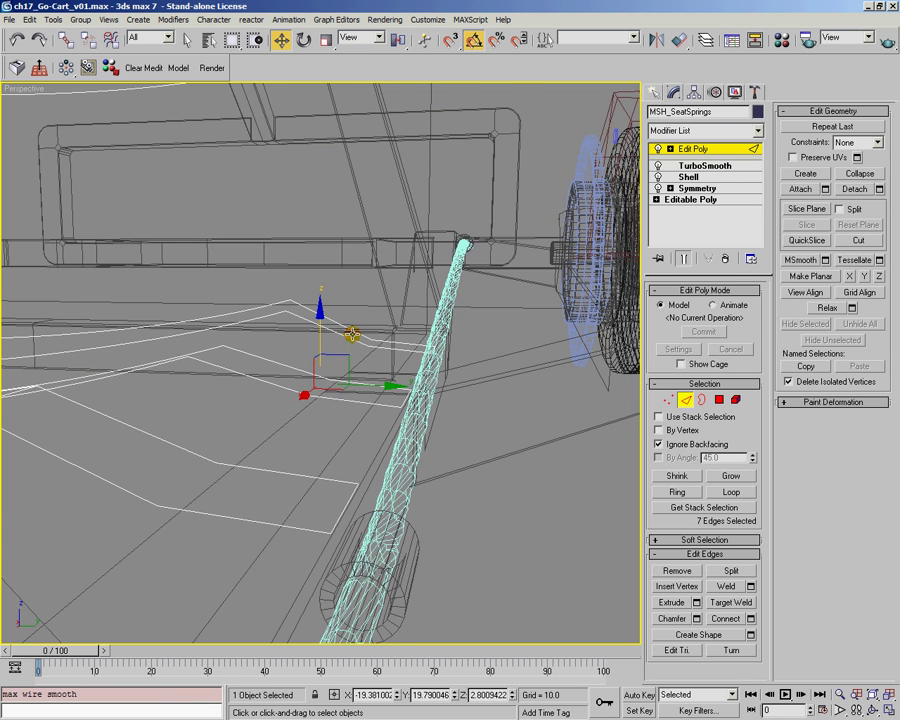
pyautogui.keyDown('alt'); pyautogui.moveTo(350, 376); pyautogui.dragTo(361, 392, button='middle'); pyautogui.keyUp('alt')
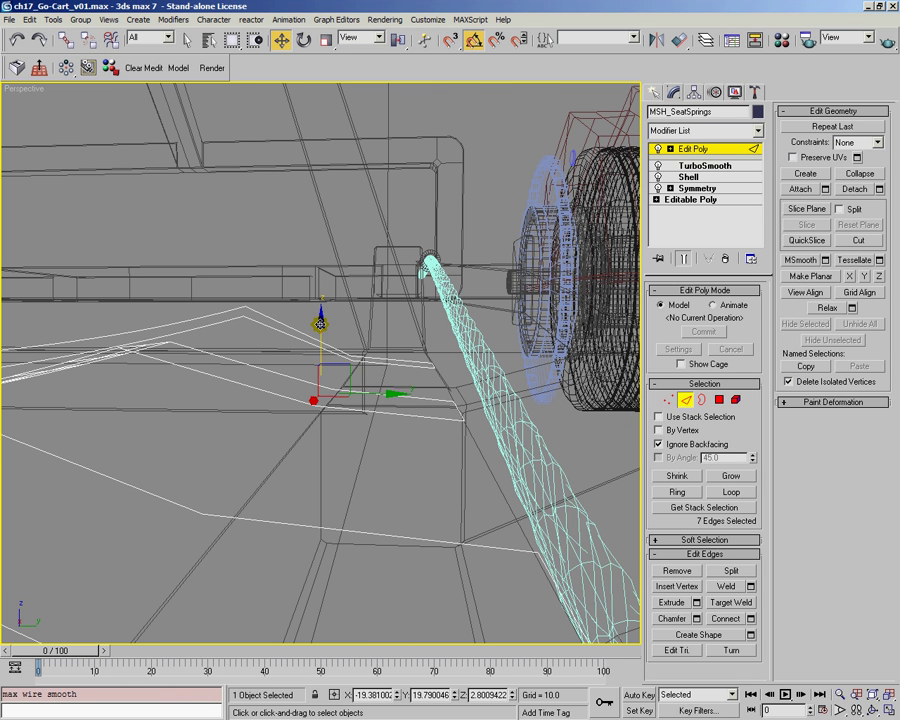
pyautogui.moveTo(320, 324); pyautogui.dragTo(322, 345)
pyautogui.press('F3')
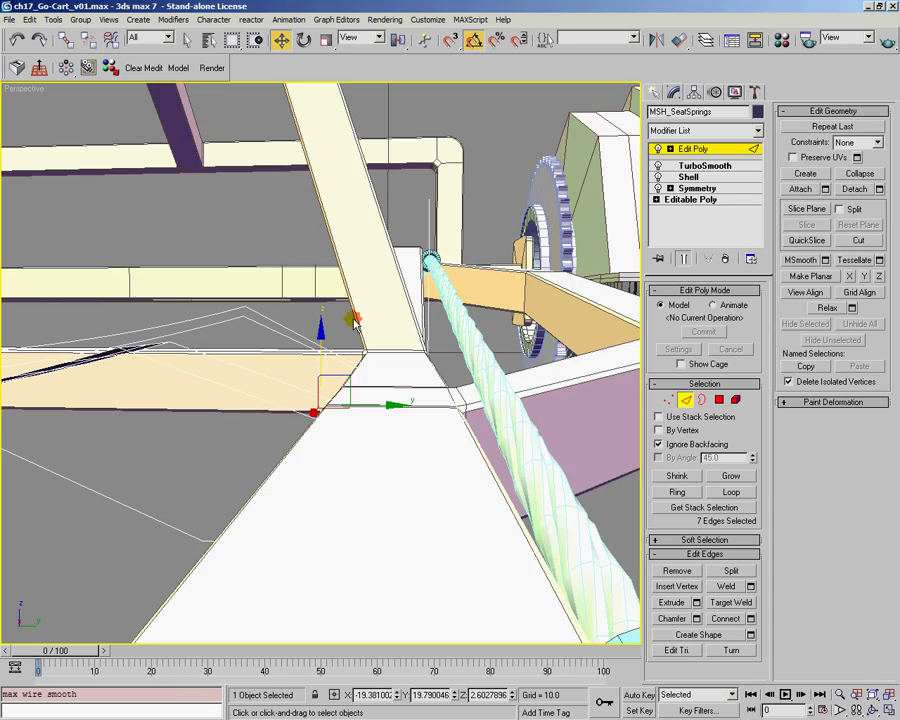
# Step: In wireframe, scale the three vertices at each end of the upper backrest strip into line along Y
pyautogui.keyDown('alt'); pyautogui.moveTo(391, 342); pyautogui.dragTo(365, 567, button='middle'); pyautogui.keyUp('alt')
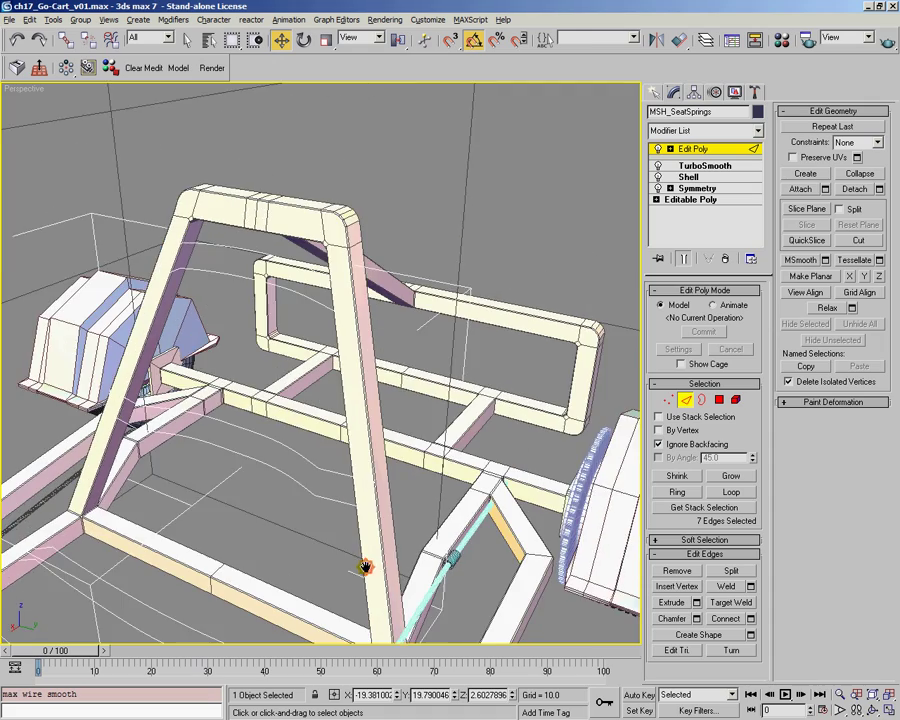
pyautogui.keyDown('alt'); pyautogui.moveTo(303, 551); pyautogui.dragTo(384, 428, button='middle'); pyautogui.keyUp('alt')
pyautogui.scroll(3, 428, 518)
pyautogui.press('F3')
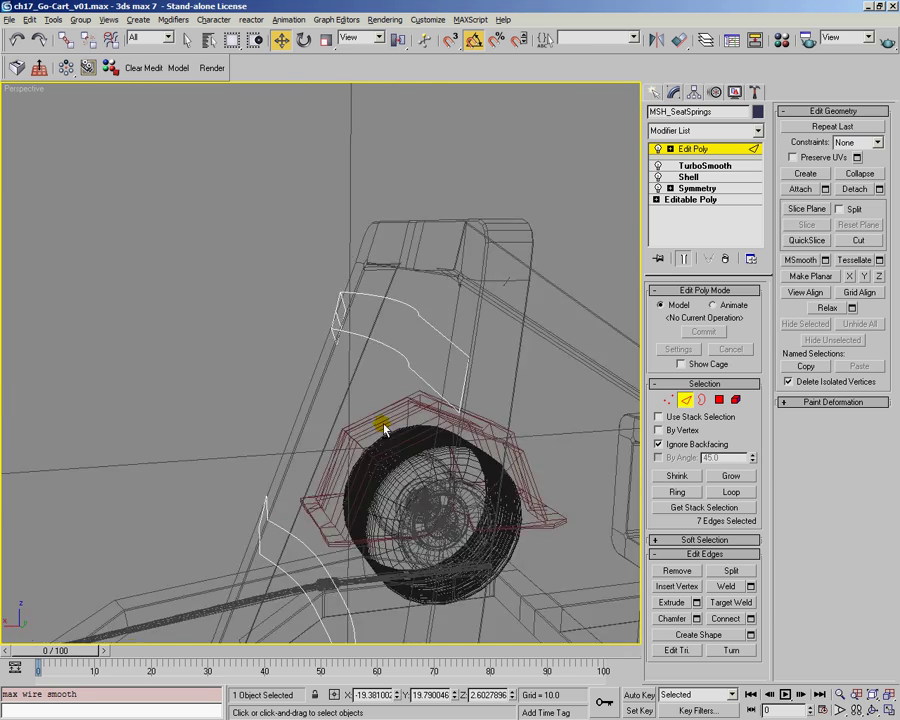
pyautogui.keyDown('alt'); pyautogui.moveTo(453, 344); pyautogui.dragTo(362, 406, button='middle'); pyautogui.keyUp('alt')
pyautogui.click(669, 400)
pyautogui.keyDown('alt'); pyautogui.moveTo(414, 388); pyautogui.dragTo(403, 381, button='middle'); pyautogui.keyUp('alt')
pyautogui.moveTo(94, 280); pyautogui.dragTo(151, 377)
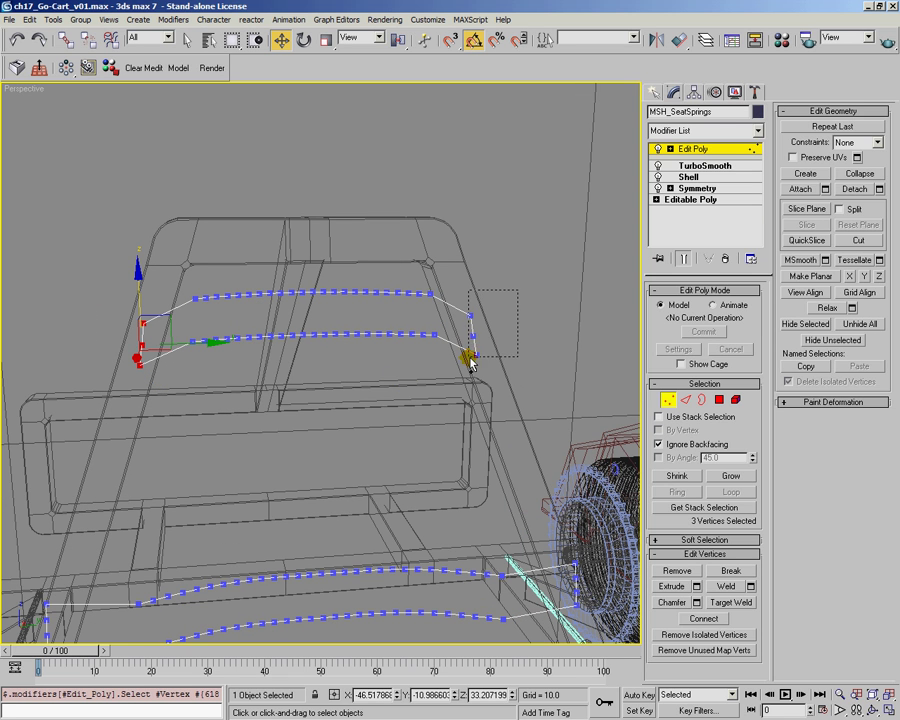
pyautogui.press('r')
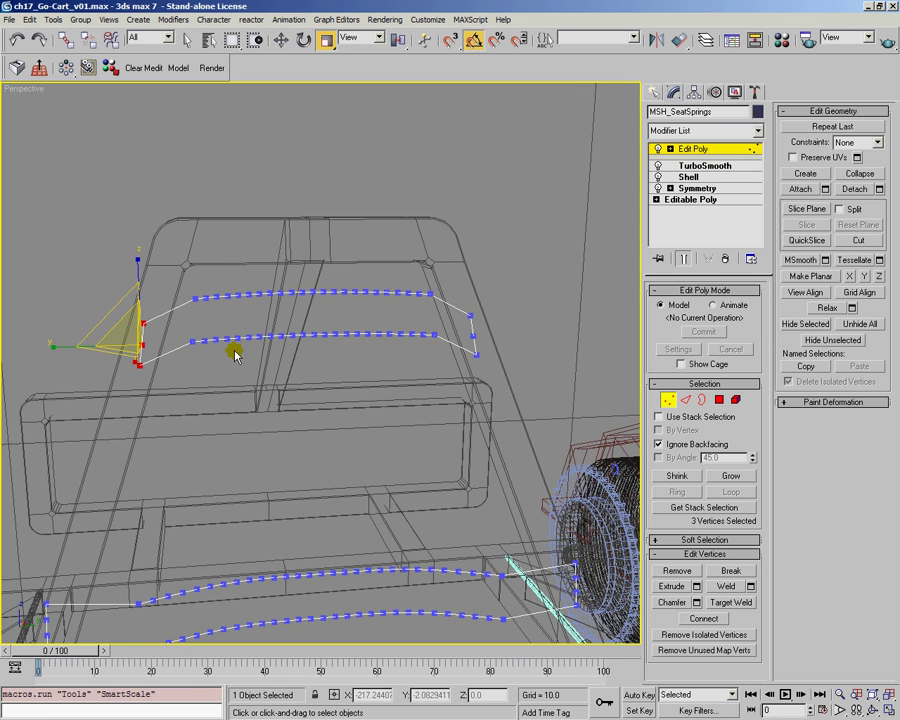
pyautogui.moveTo(57, 345); pyautogui.dragTo(54, 342)
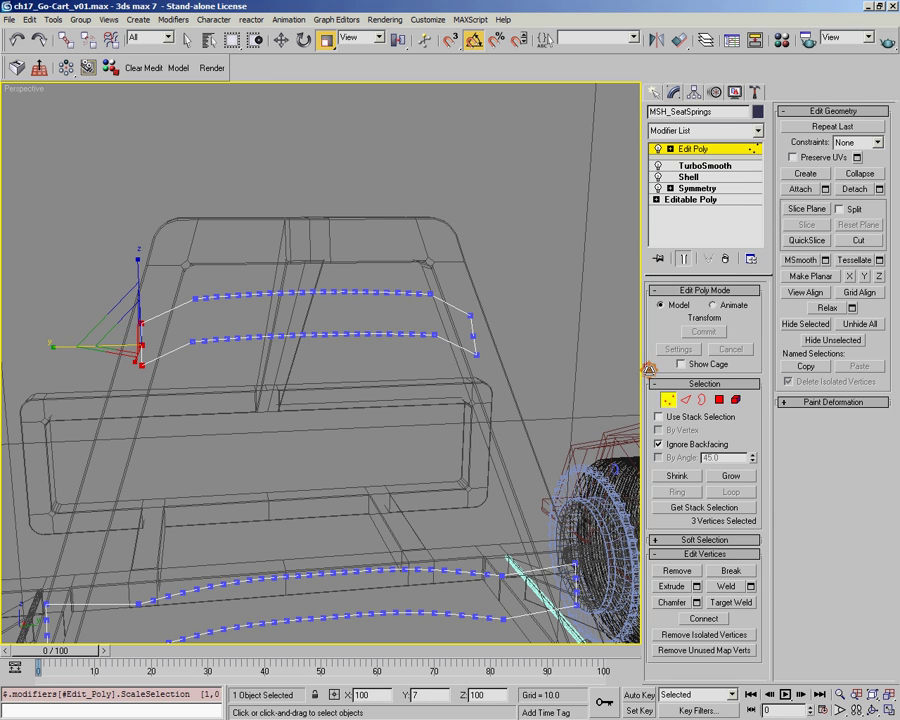
pyautogui.keyDown('alt'); pyautogui.moveTo(493, 385); pyautogui.dragTo(397, 381, button='middle'); pyautogui.keyUp('alt')
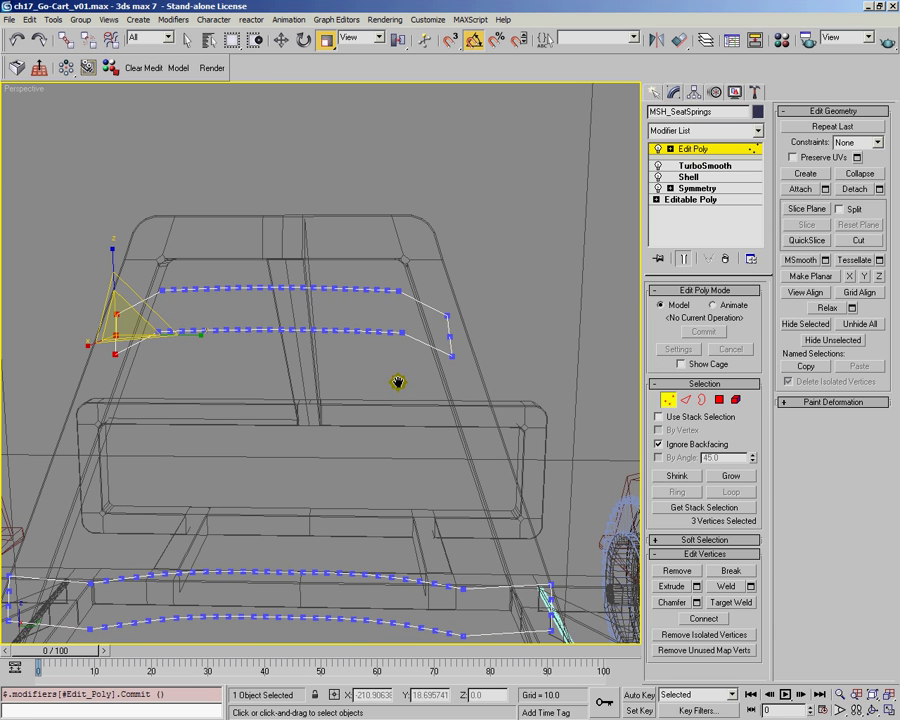
pyautogui.moveTo(424, 378); pyautogui.dragTo(480, 305)
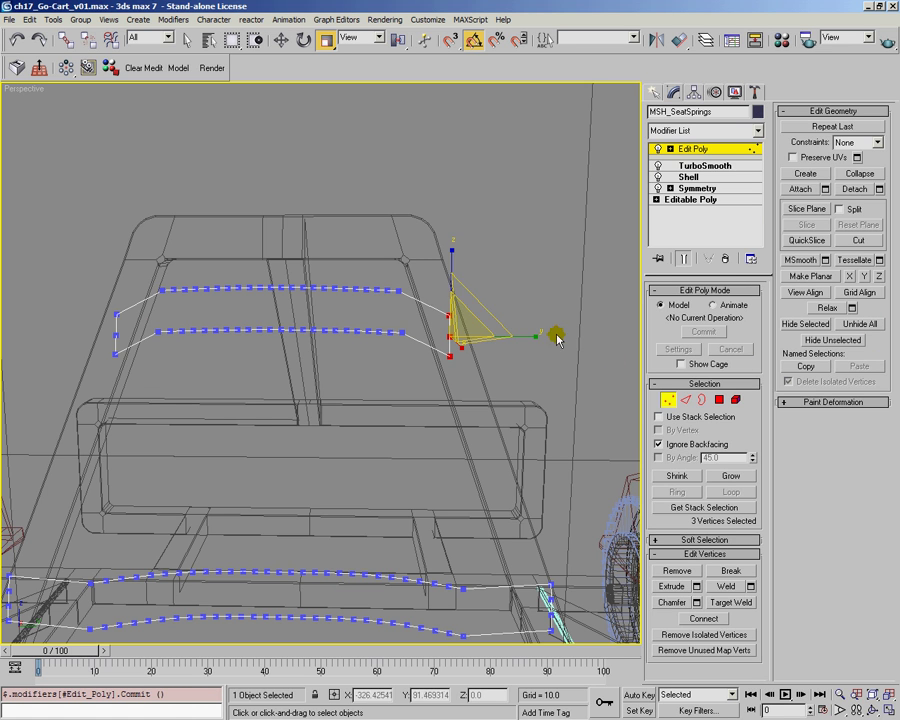
pyautogui.moveTo(469, 335); pyautogui.dragTo(420, 334)
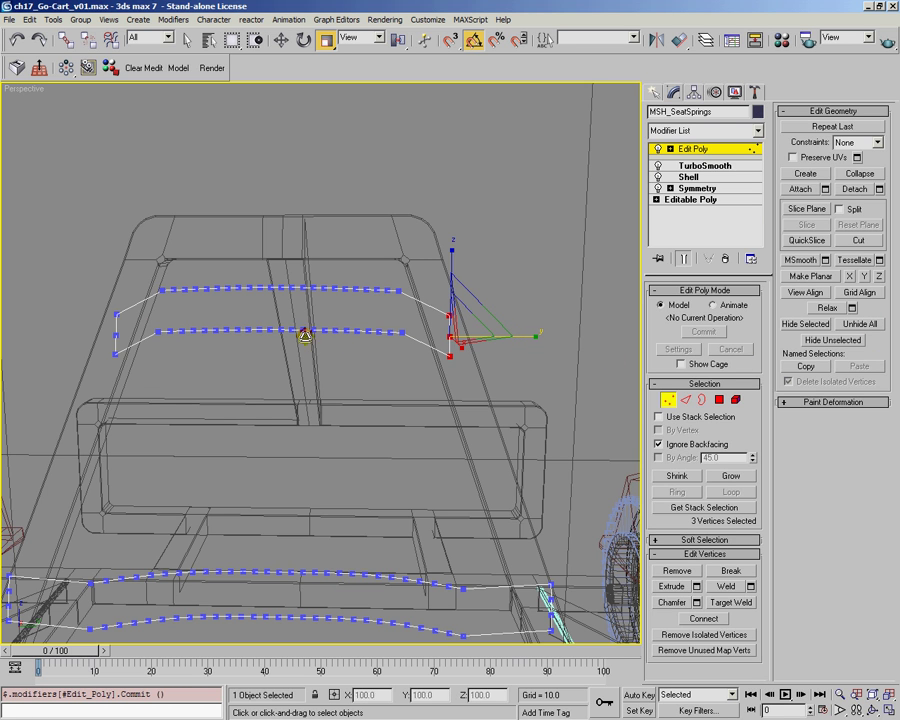
# Step: Move the upper backrest strip's end vertices on both sides outward about 0.8 units over the frame uprights
pyautogui.press('w')
pyautogui.moveTo(493, 336); pyautogui.dragTo(504, 336)
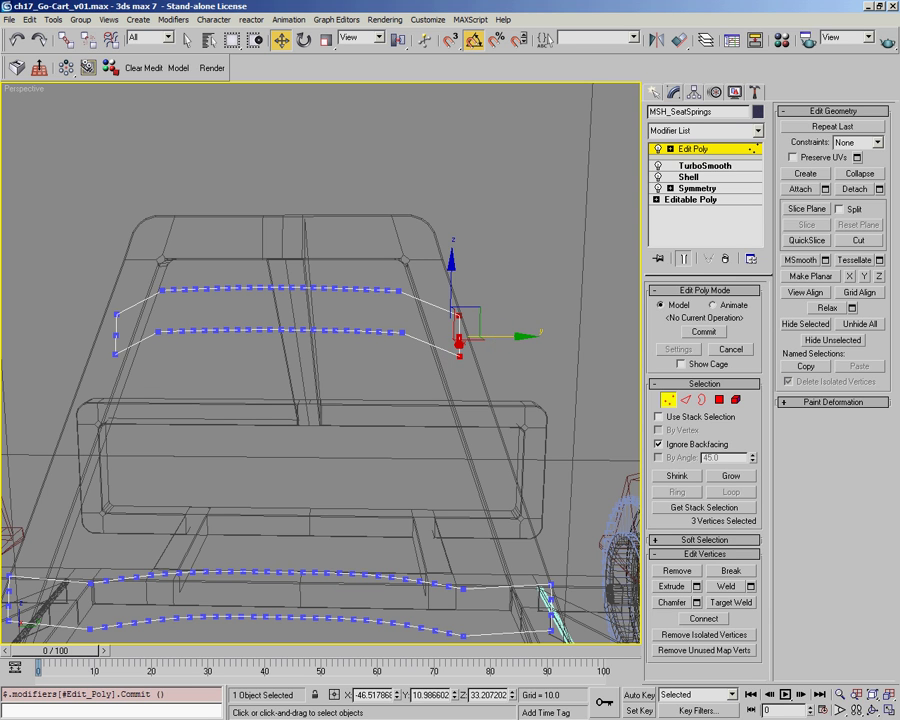
pyautogui.moveTo(50, 303); pyautogui.dragTo(142, 338)
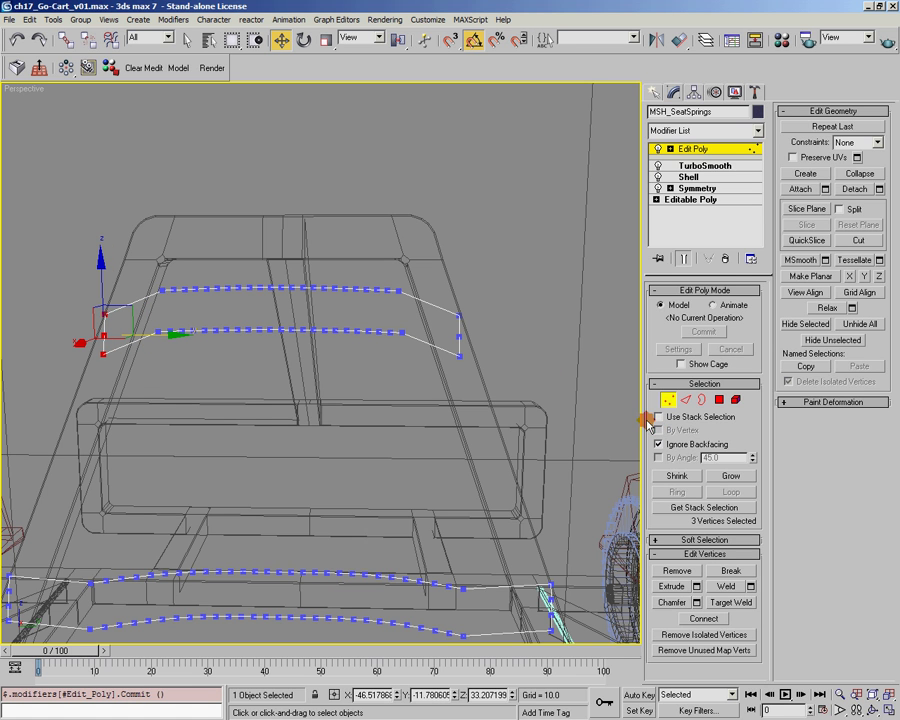
# Step: Select the six lengthwise edges on the upper backrest strip's two end segments and connect them with crosswise edges
pyautogui.click(686, 401)
pyautogui.keyDown('alt'); pyautogui.moveTo(527, 286); pyautogui.dragTo(231, 295, button='middle'); pyautogui.keyUp('alt')
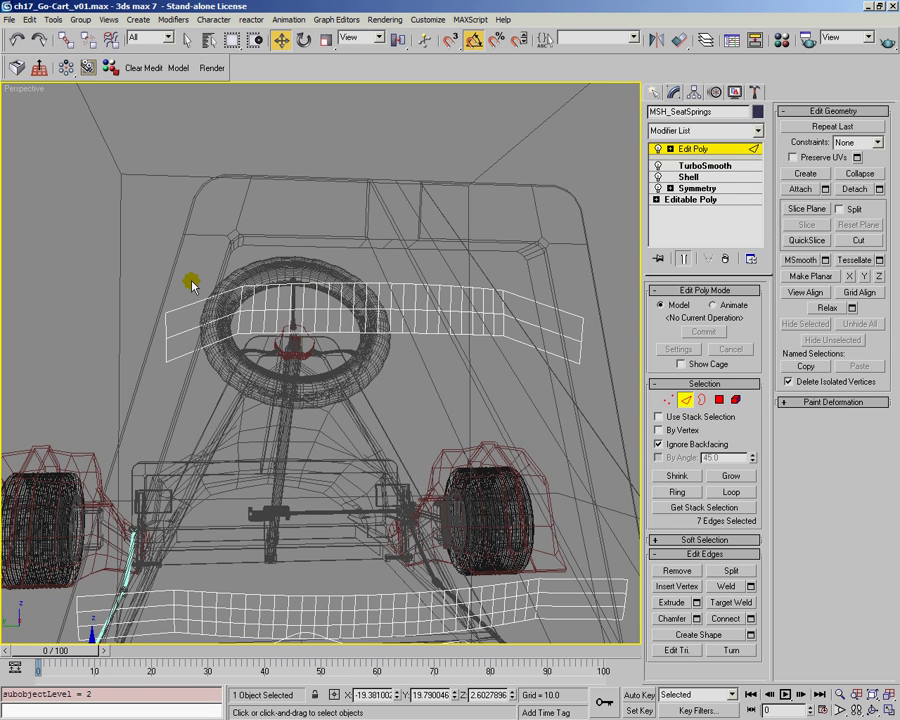
pyautogui.click(277, 378)
pyautogui.click(527, 337)
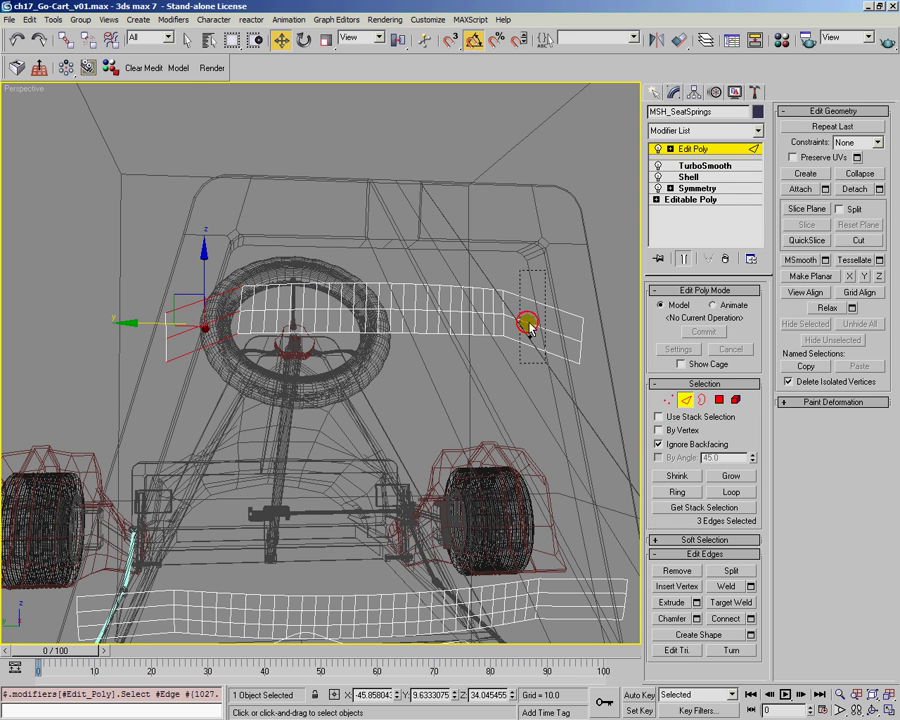
pyautogui.keyDown('ctrl'); pyautogui.click(538, 322); pyautogui.keyUp('ctrl')
pyautogui.click(738, 616)
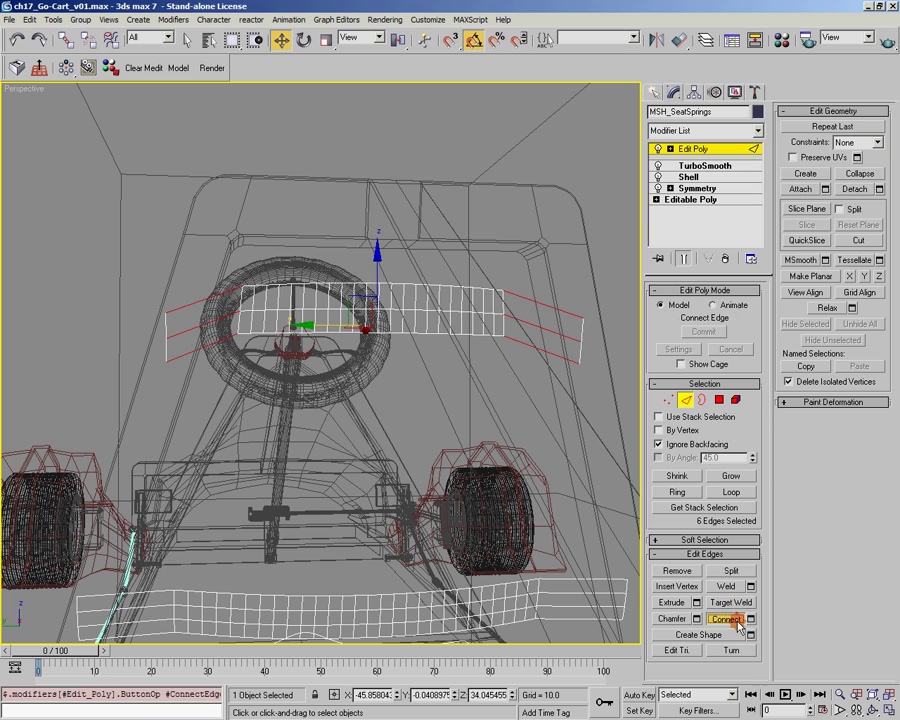
# Step: Move the upper backrest strip's four new edges along X to about -46.57 in shaded display and finish edge editing
pyautogui.keyDown('alt'); pyautogui.moveTo(265, 226); pyautogui.dragTo(350, 328, button='middle'); pyautogui.keyUp('alt')
pyautogui.keyDown('alt'); pyautogui.moveTo(398, 362); pyautogui.dragTo(361, 356, button='middle'); pyautogui.keyUp('alt')
pyautogui.scroll(3, 425, 380)
pyautogui.moveTo(281, 264); pyautogui.dragTo(299, 264)
pyautogui.press('F3')
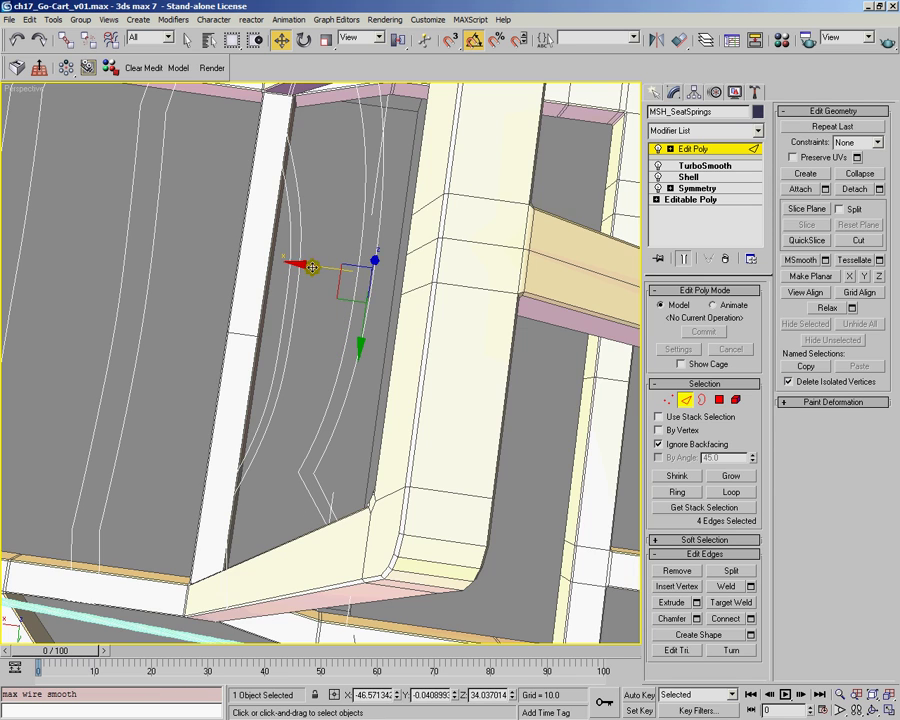
pyautogui.keyDown('alt'); pyautogui.moveTo(363, 328); pyautogui.dragTo(300, 285, button='middle'); pyautogui.keyUp('alt')
pyautogui.moveTo(300, 284); pyautogui.dragTo(290, 283)
pyautogui.keyDown('alt'); pyautogui.moveTo(290, 283); pyautogui.dragTo(316, 320, button='middle'); pyautogui.keyUp('alt')
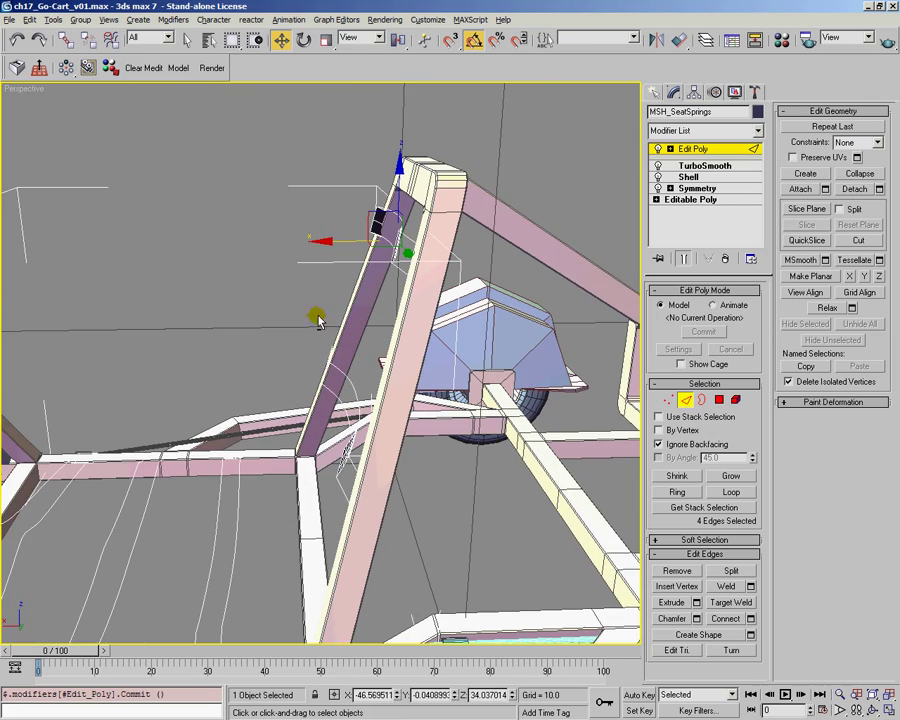
pyautogui.click(686, 399)
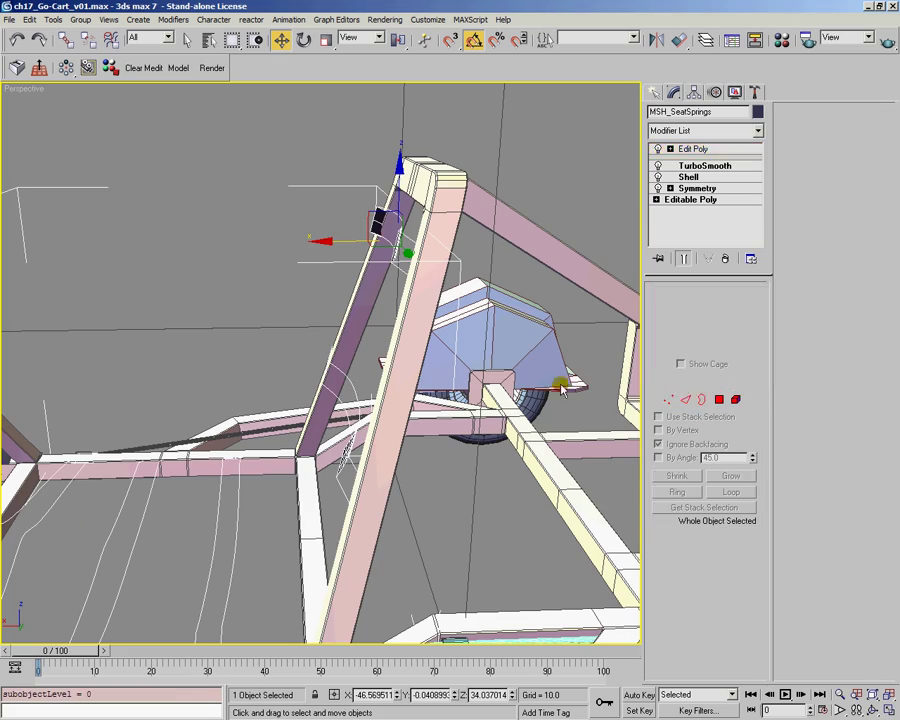
pyautogui.keyDown('alt'); pyautogui.moveTo(337, 378); pyautogui.dragTo(412, 406, button='middle'); pyautogui.keyUp('alt')
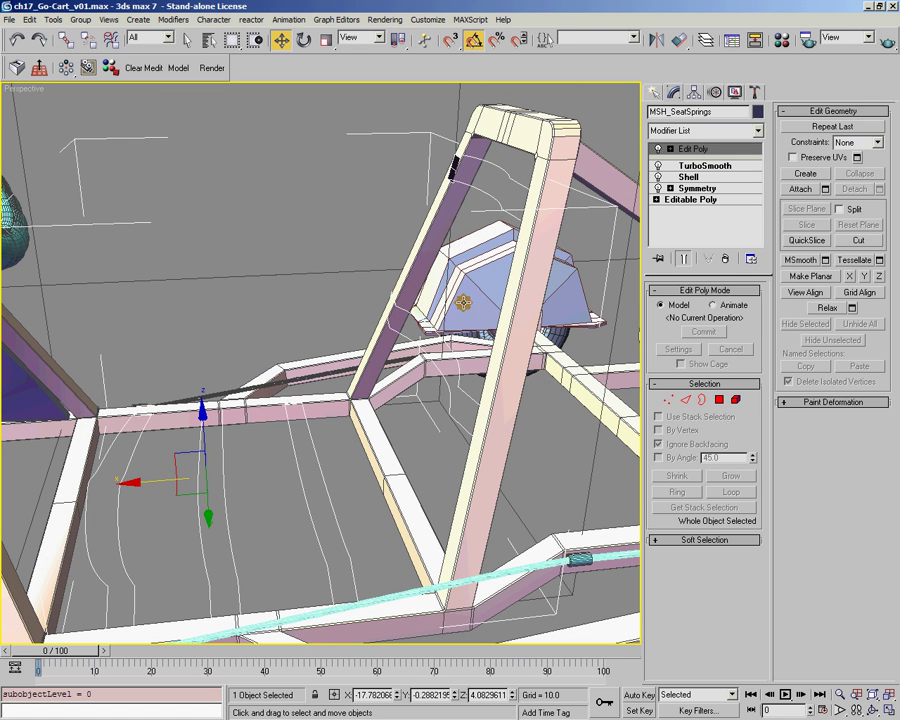
pyautogui.keyDown('alt'); pyautogui.moveTo(405, 290); pyautogui.dragTo(370, 323, button='middle'); pyautogui.keyUp('alt')
pyautogui.moveTo(311, 400); pyautogui.dragTo(343, 371, button='middle')
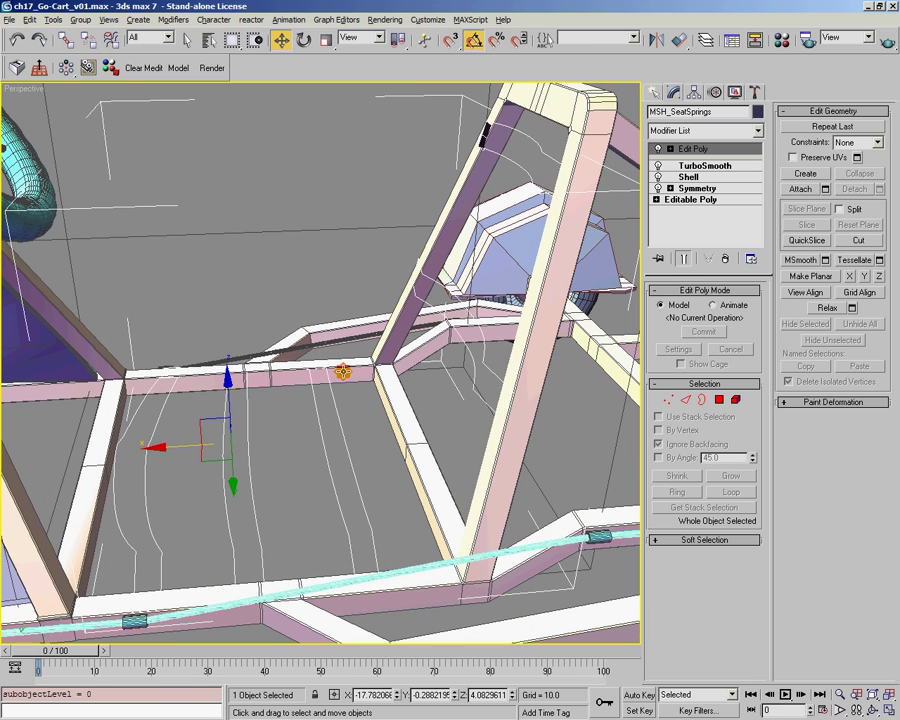
# Step: Flip all polygons of the seat springs so their faces point the other way, and finish polygon editing
pyautogui.click(718, 401)
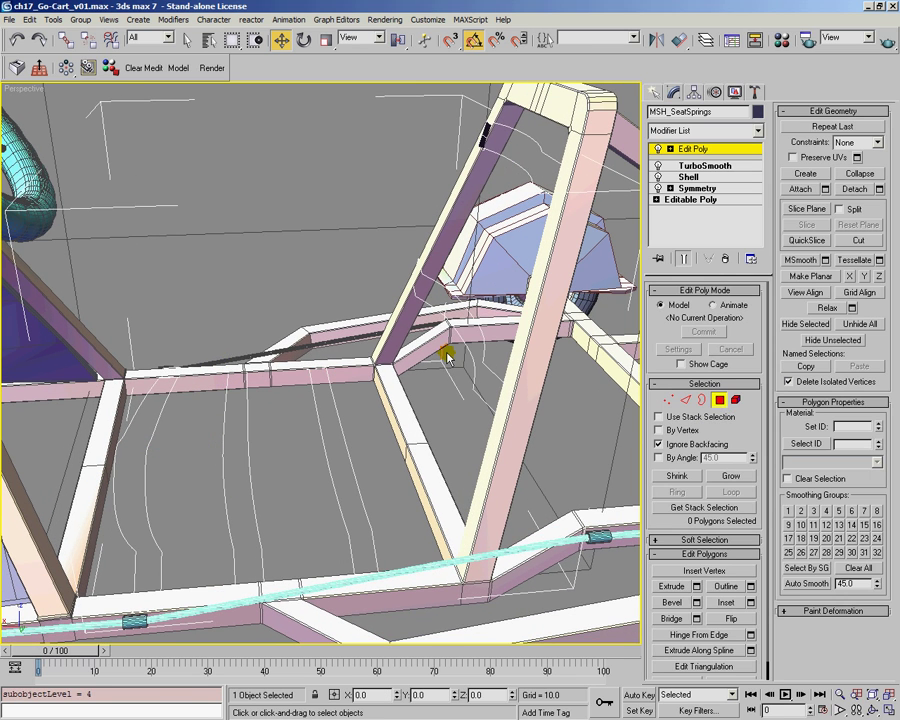
pyautogui.hotkey('ctrl', 'a')
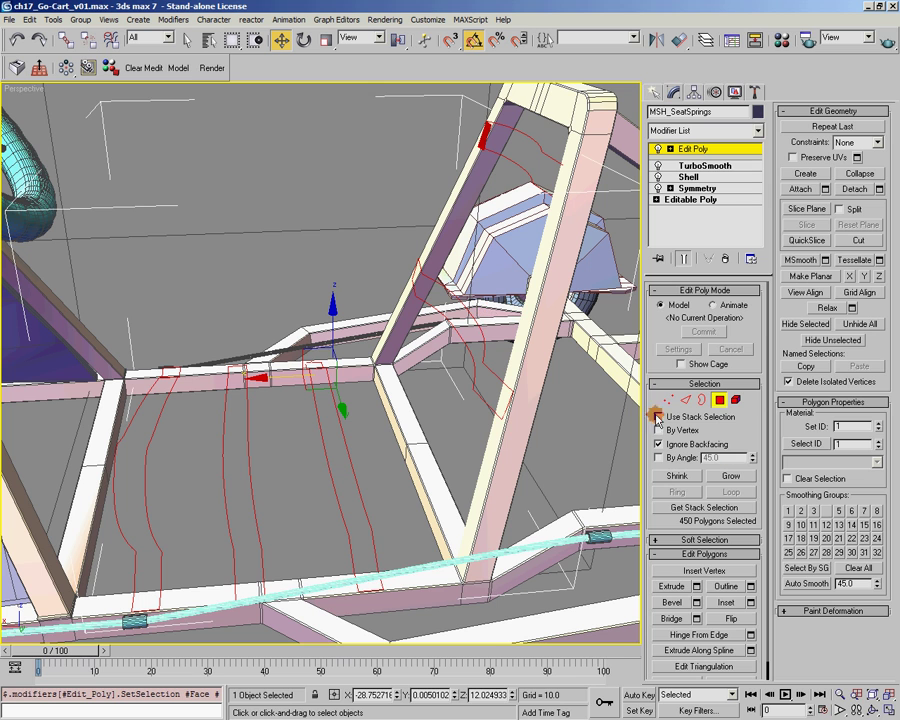
pyautogui.click(727, 619)
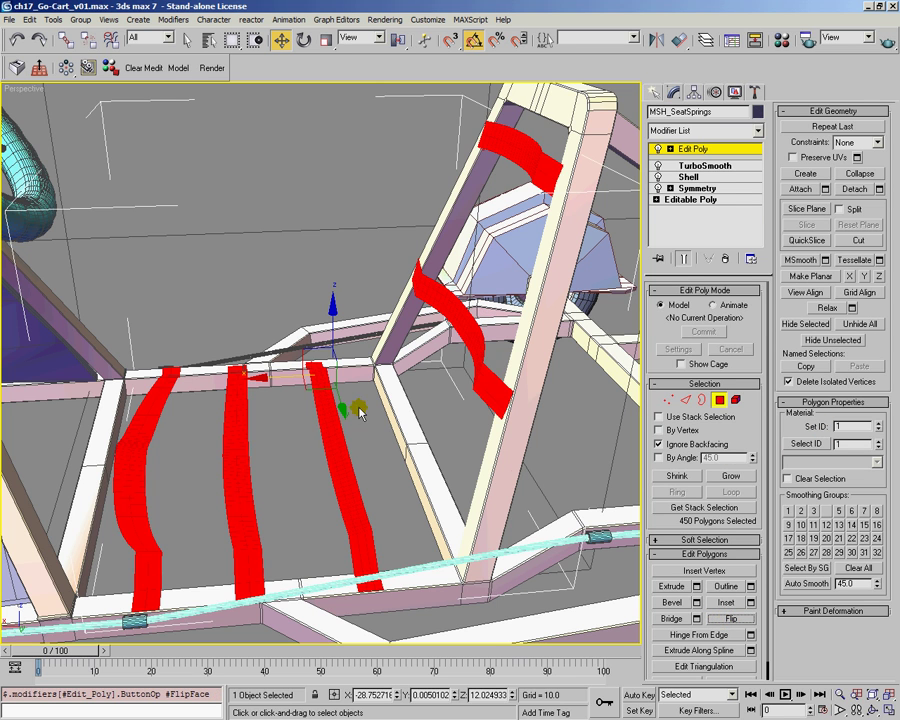
pyautogui.keyDown('alt'); pyautogui.moveTo(255, 374); pyautogui.dragTo(347, 358, button='middle'); pyautogui.keyUp('alt')
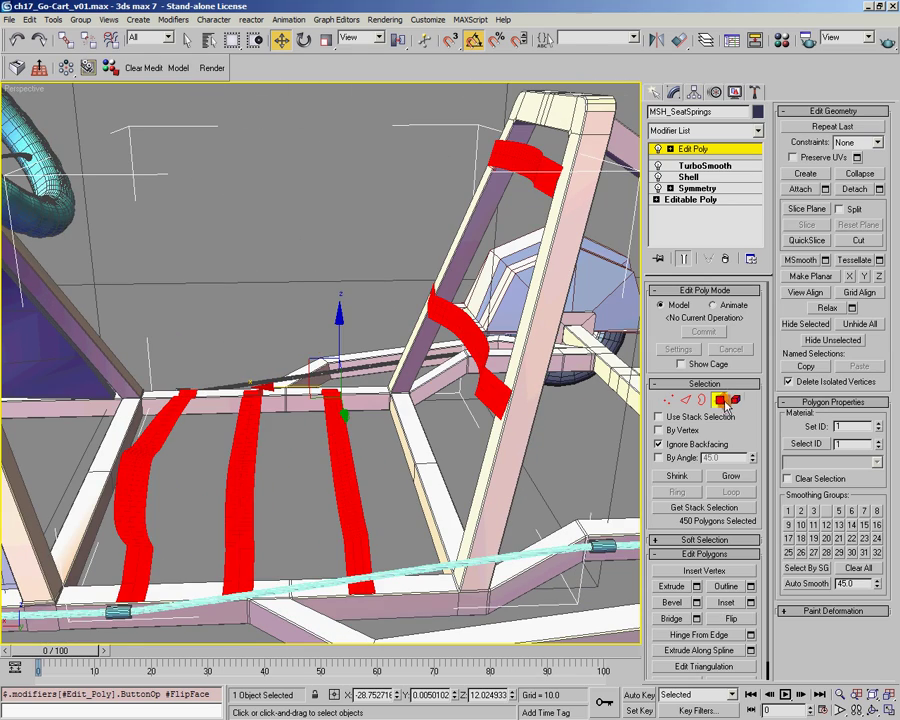
pyautogui.click(722, 401)
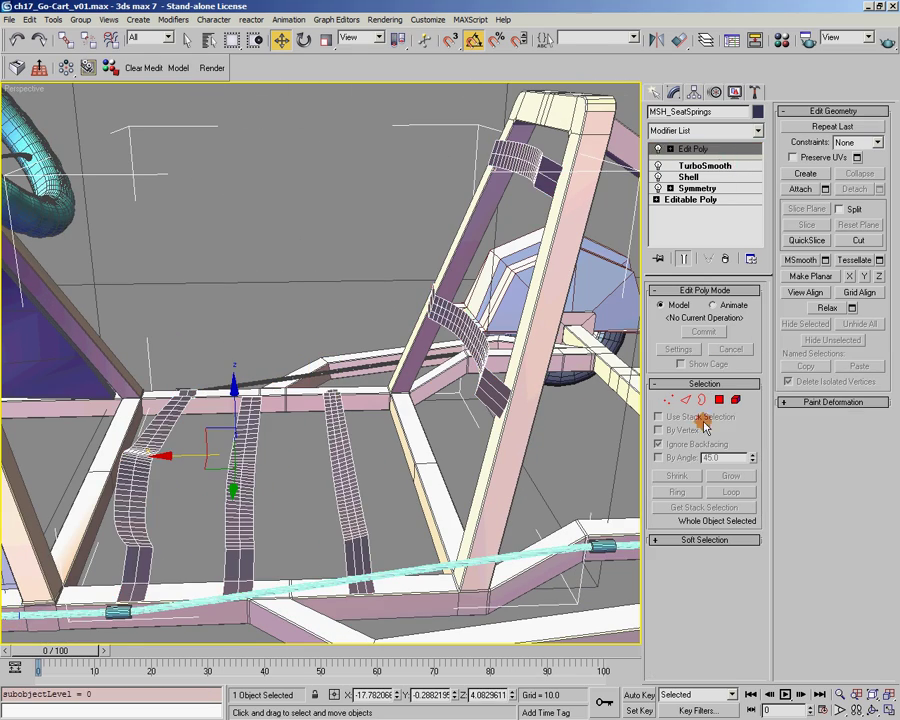
# Step: Add a Shell modifier to the seat springs with an outer amount of 0 and an inner amount of 0.5
pyautogui.click(755, 133)
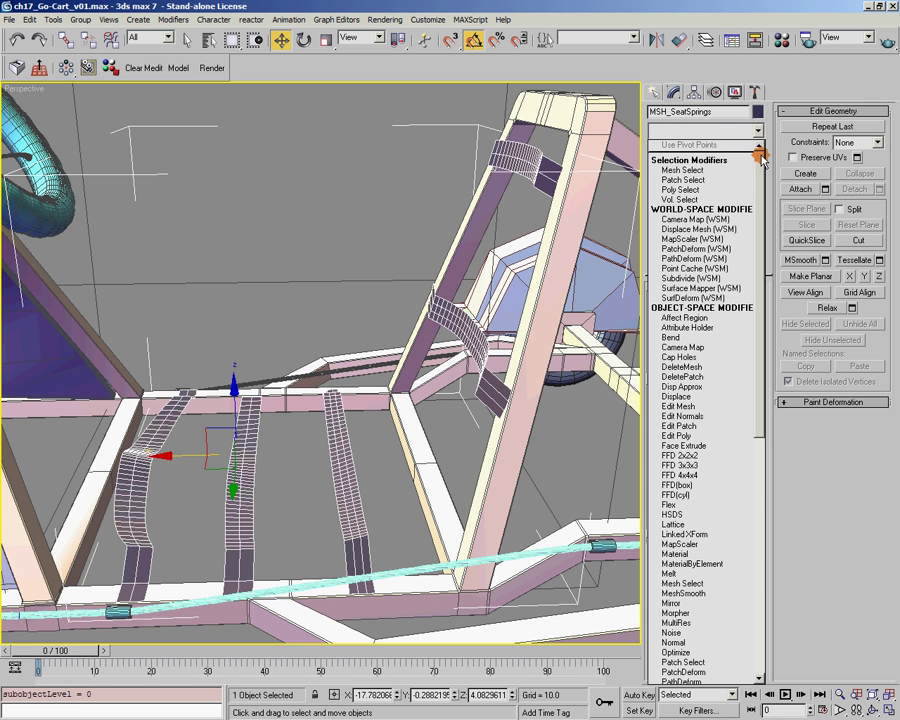
pyautogui.moveTo(760, 156); pyautogui.dragTo(762, 412)
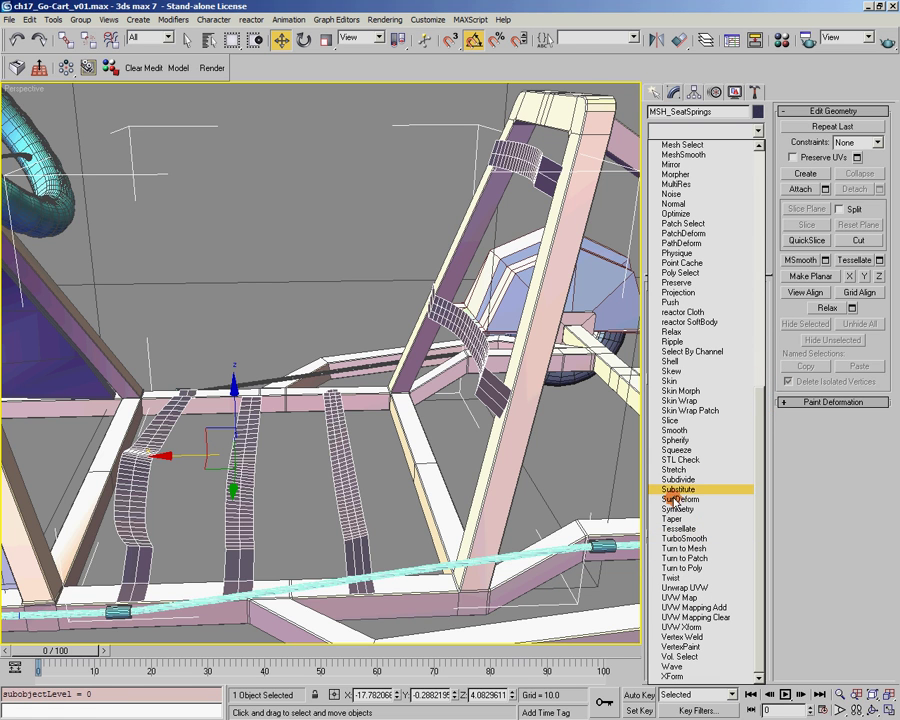
pyautogui.click(678, 362)
pyautogui.keyDown('alt'); pyautogui.moveTo(495, 305); pyautogui.dragTo(223, 424, button='middle'); pyautogui.keyUp('alt')
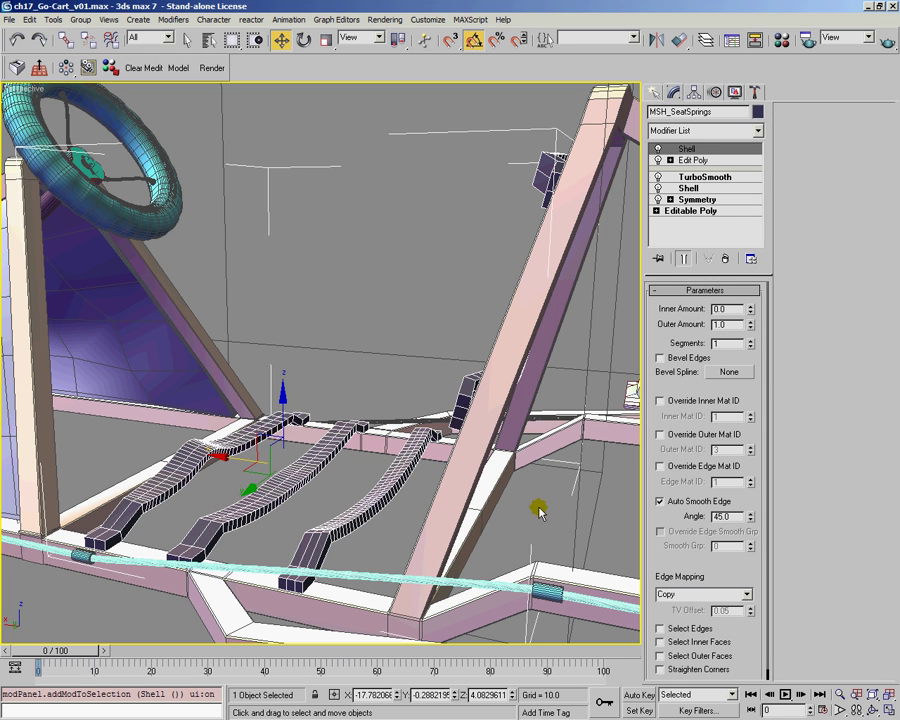
pyautogui.rightClick(751, 324)
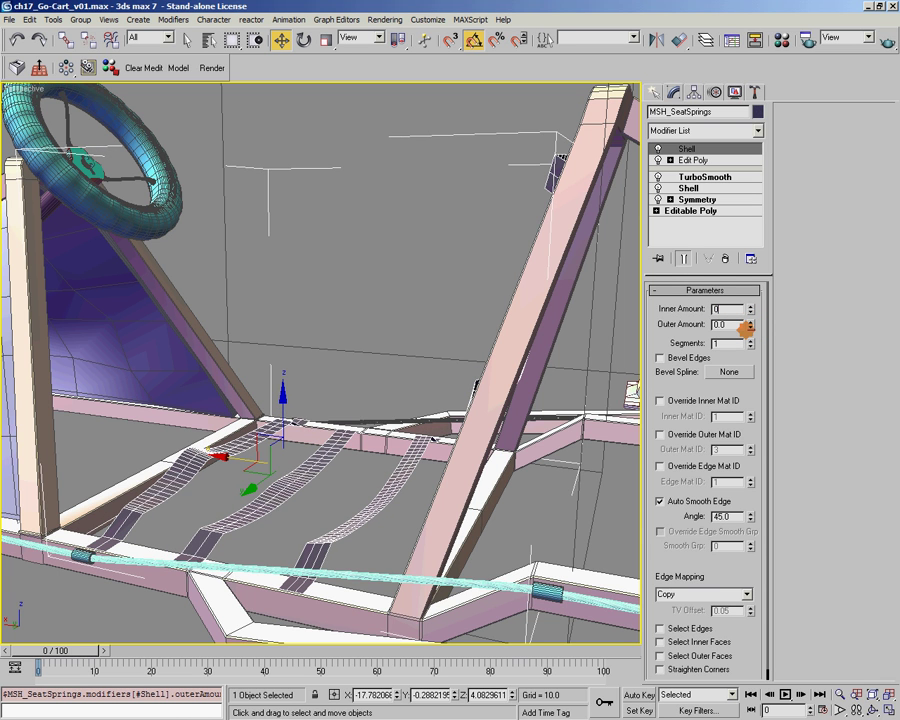
pyautogui.press('Return')
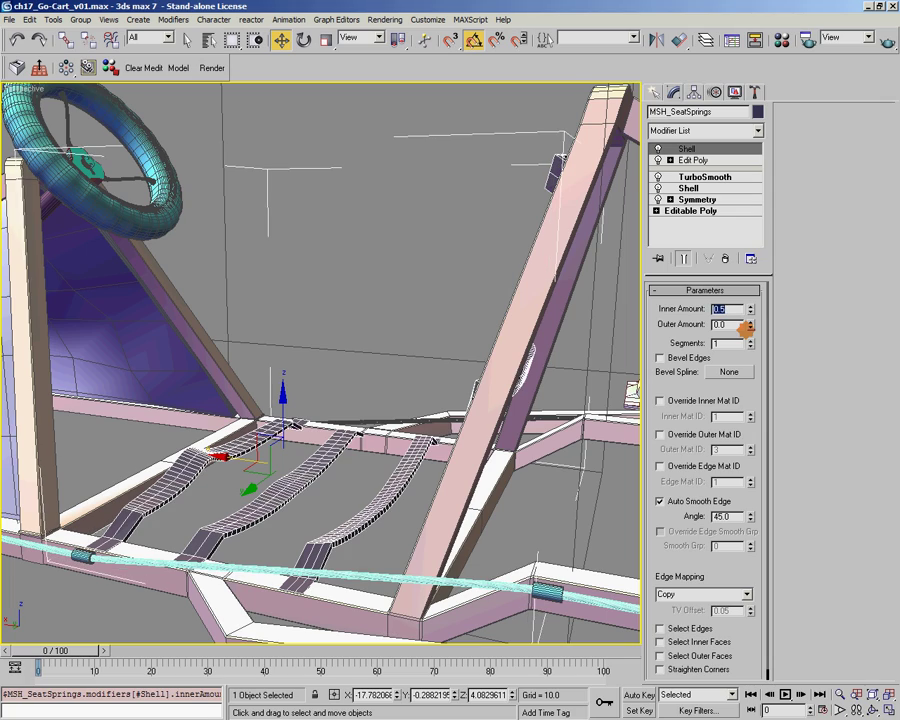
# Step: Below the Shell modifier, raise the 20 end vertices of the three seat strips along Z onto the side rail at the positive-Y side
pyautogui.keyDown('alt'); pyautogui.moveTo(385, 309); pyautogui.dragTo(370, 366, button='middle'); pyautogui.keyUp('alt')
pyautogui.scroll(4, 358, 392)
pyautogui.scroll(3, 229, 431)
pyautogui.keyDown('alt'); pyautogui.moveTo(271, 507); pyautogui.dragTo(520, 346, button='middle'); pyautogui.keyUp('alt')
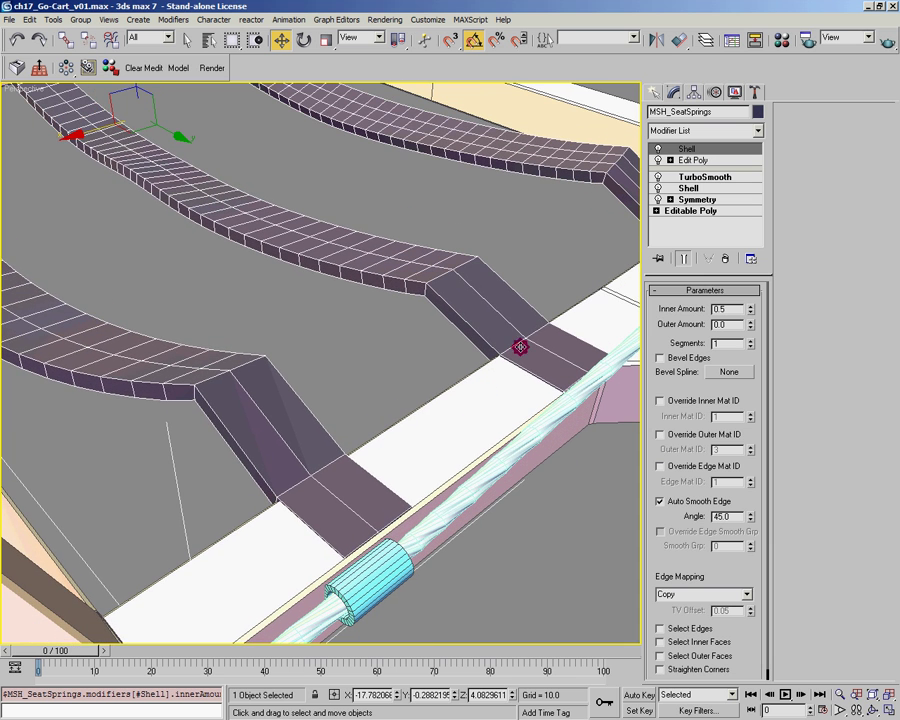
pyautogui.click(716, 161)
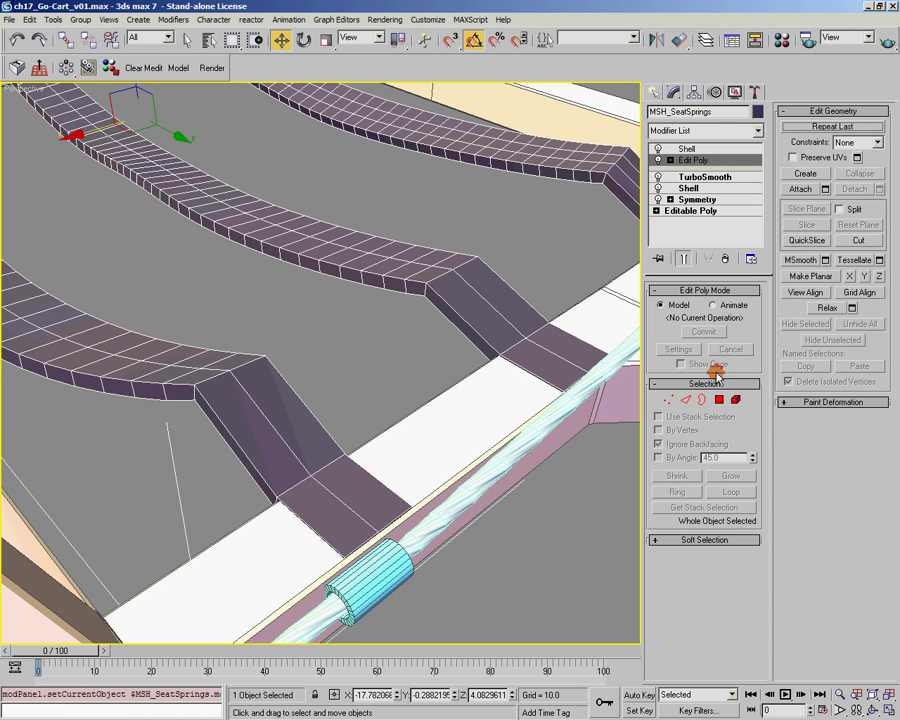
pyautogui.click(669, 399)
pyautogui.keyDown('alt'); pyautogui.moveTo(632, 394); pyautogui.dragTo(507, 371, button='middle'); pyautogui.keyUp('alt')
pyautogui.moveTo(512, 145); pyautogui.dragTo(335, 525)
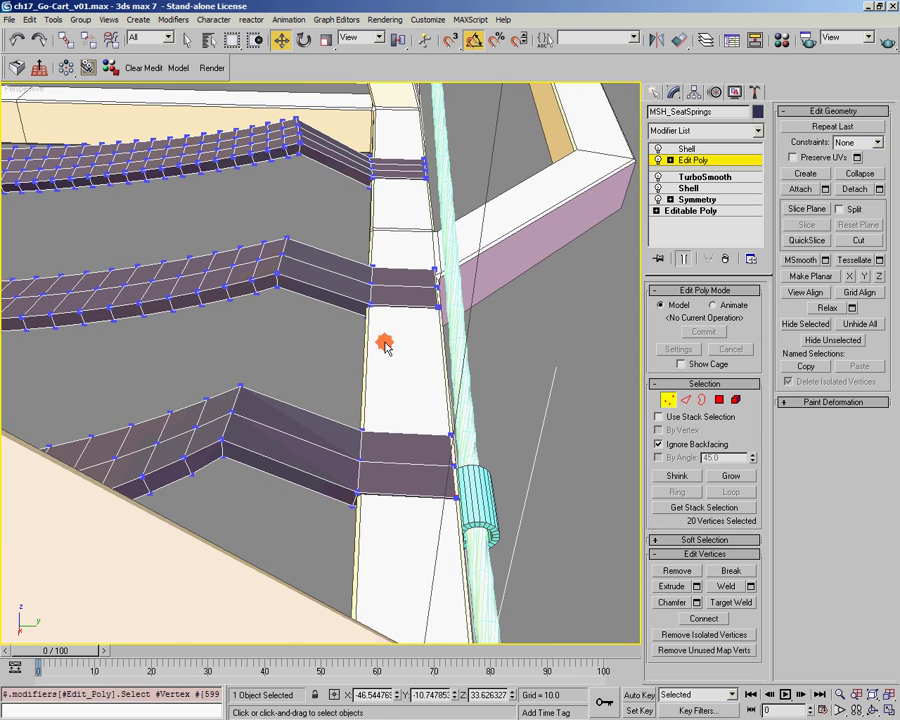
pyautogui.moveTo(404, 226); pyautogui.dragTo(409, 208)
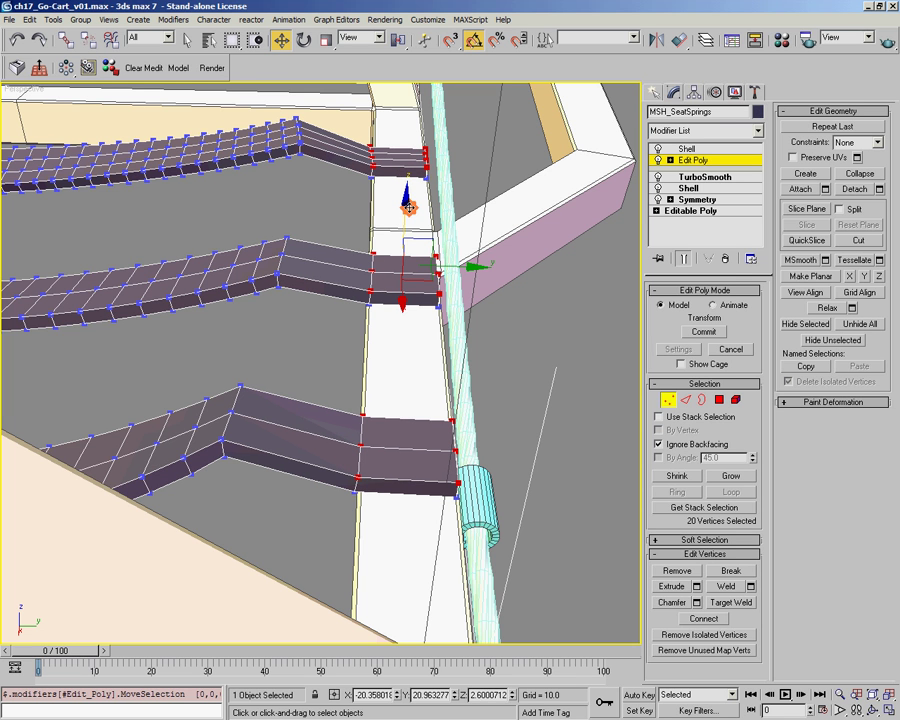
pyautogui.click(540, 384)
# Step: With backfacing vertices selectable, scale the seat strips' ten outermost vertices over the opposite rail into line along Y and move them slightly outward
pyautogui.keyDown('alt'); pyautogui.moveTo(524, 373); pyautogui.dragTo(330, 458, button='middle'); pyautogui.keyUp('alt')
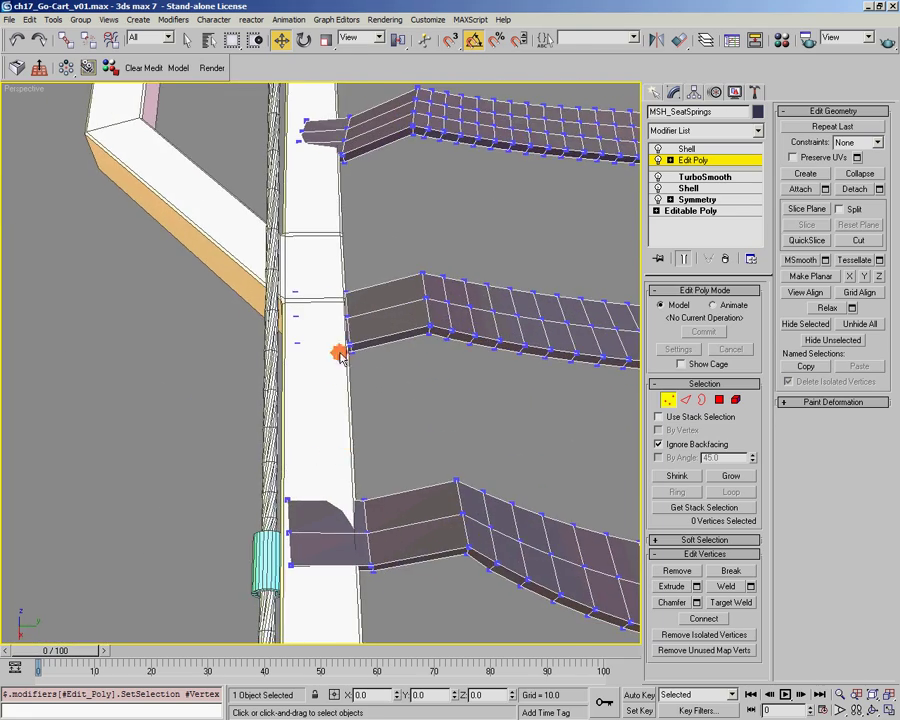
pyautogui.moveTo(253, 612); pyautogui.dragTo(276, 547)
pyautogui.click(684, 444)
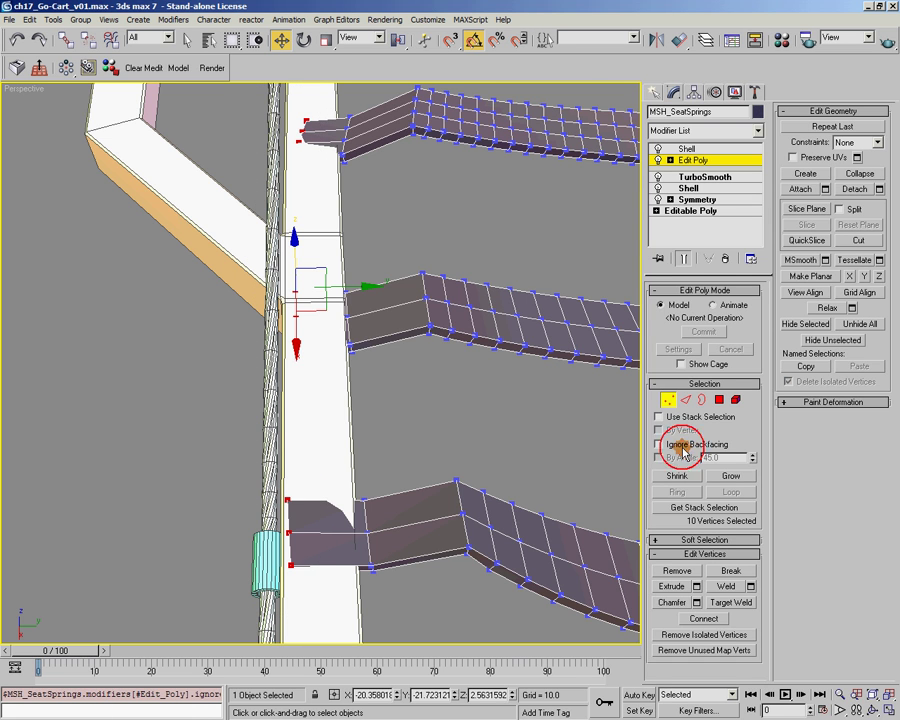
pyautogui.click(244, 95)
pyautogui.moveTo(238, 100); pyautogui.dragTo(335, 585)
pyautogui.press('r')
pyautogui.moveTo(365, 337); pyautogui.dragTo(211, 289)
pyautogui.moveTo(298, 295); pyautogui.dragTo(222, 290)
pyautogui.click(297, 292)
pyautogui.moveTo(297, 292); pyautogui.dragTo(227, 288)
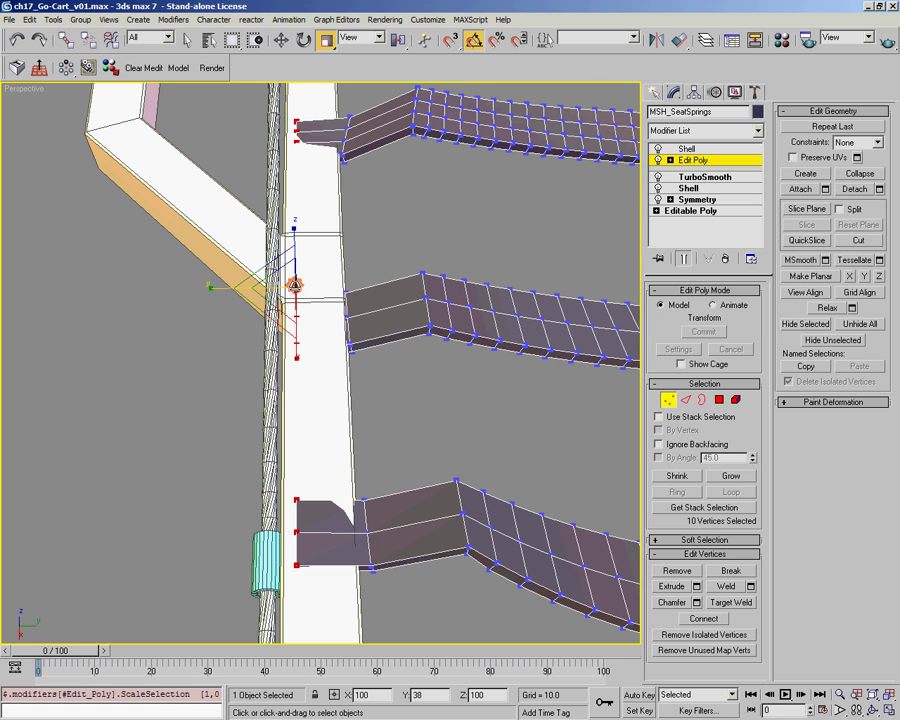
pyautogui.press('w')
pyautogui.moveTo(347, 286); pyautogui.dragTo(331, 287)
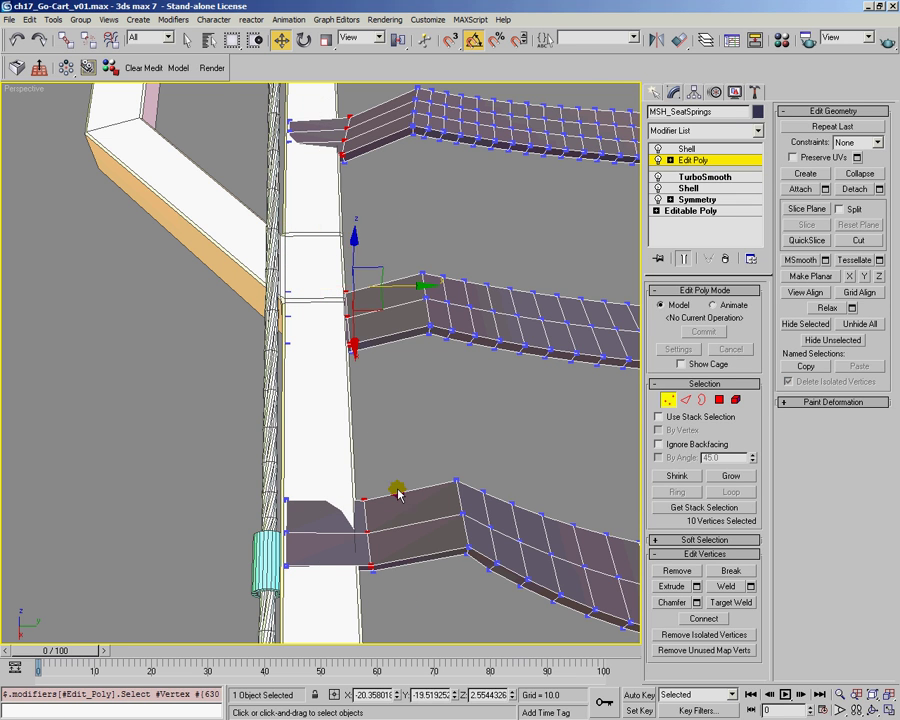
# Step: Scale the ten vertices at the rail's inner edge on the same strip ends into line along Y
pyautogui.press('r')
pyautogui.moveTo(265, 287); pyautogui.dragTo(338, 287)
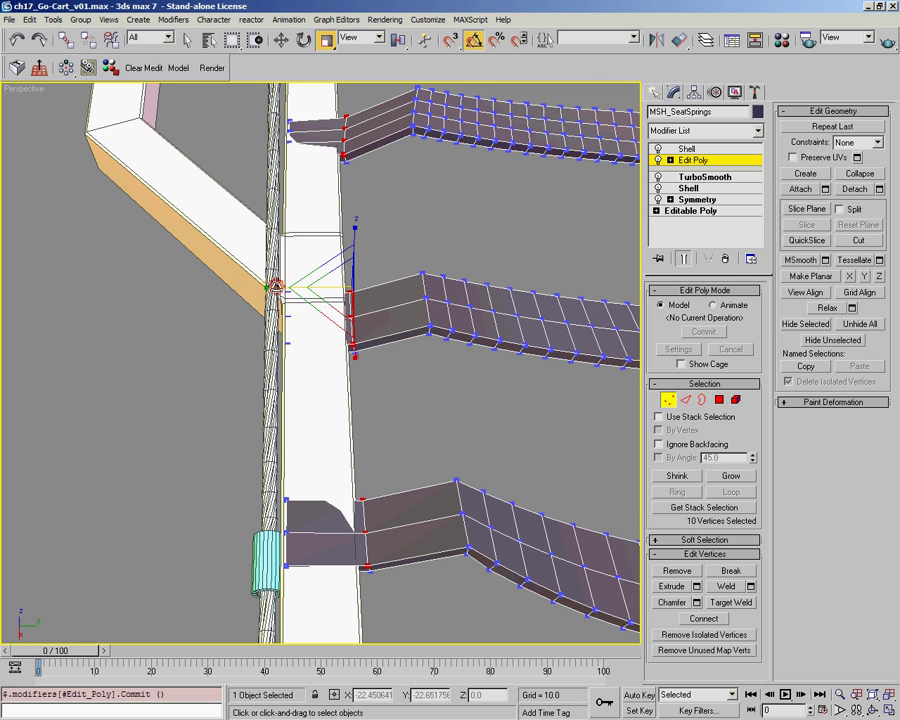
pyautogui.moveTo(267, 286); pyautogui.dragTo(385, 287)
# Step: Raise all 20 end vertices of the three seat strips on this side about 0.58 along Z to rest on the rail
pyautogui.press('w')
pyautogui.moveTo(247, 97); pyautogui.dragTo(385, 592)
pyautogui.keyDown('alt'); pyautogui.moveTo(335, 501); pyautogui.dragTo(364, 459, button='middle'); pyautogui.keyUp('alt')
pyautogui.moveTo(243, 343); pyautogui.dragTo(238, 336)
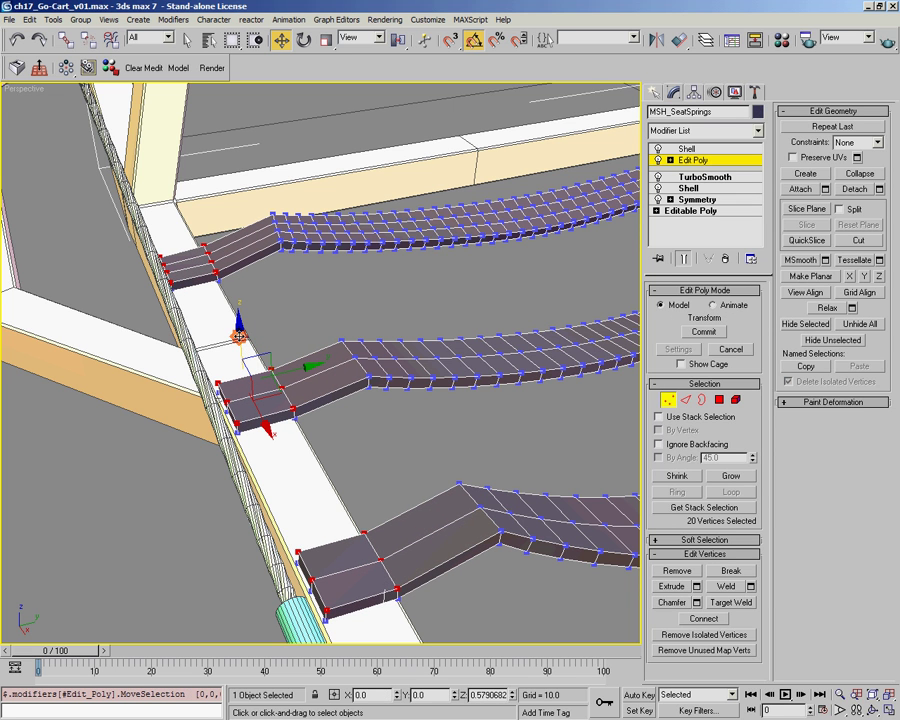
pyautogui.click(171, 241)
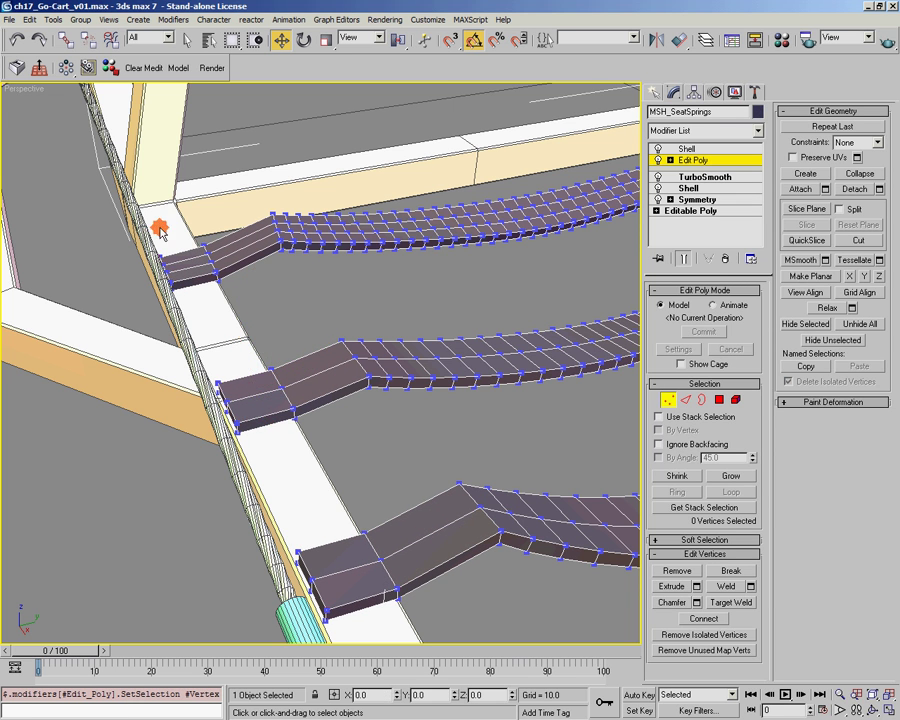
# Step: Lower the four vertices at the rail's inner edge on the rearmost seat strip slightly along Z
pyautogui.moveTo(241, 295); pyautogui.dragTo(241, 296)
pyautogui.press('z')
pyautogui.keyDown('alt'); pyautogui.moveTo(342, 376); pyautogui.dragTo(307, 362, button='middle'); pyautogui.keyUp('alt')
pyautogui.moveTo(319, 301); pyautogui.dragTo(319, 307)
pyautogui.keyDown('alt'); pyautogui.moveTo(466, 388); pyautogui.dragTo(439, 374, button='middle'); pyautogui.keyUp('alt')
pyautogui.moveTo(421, 307); pyautogui.dragTo(522, 530)
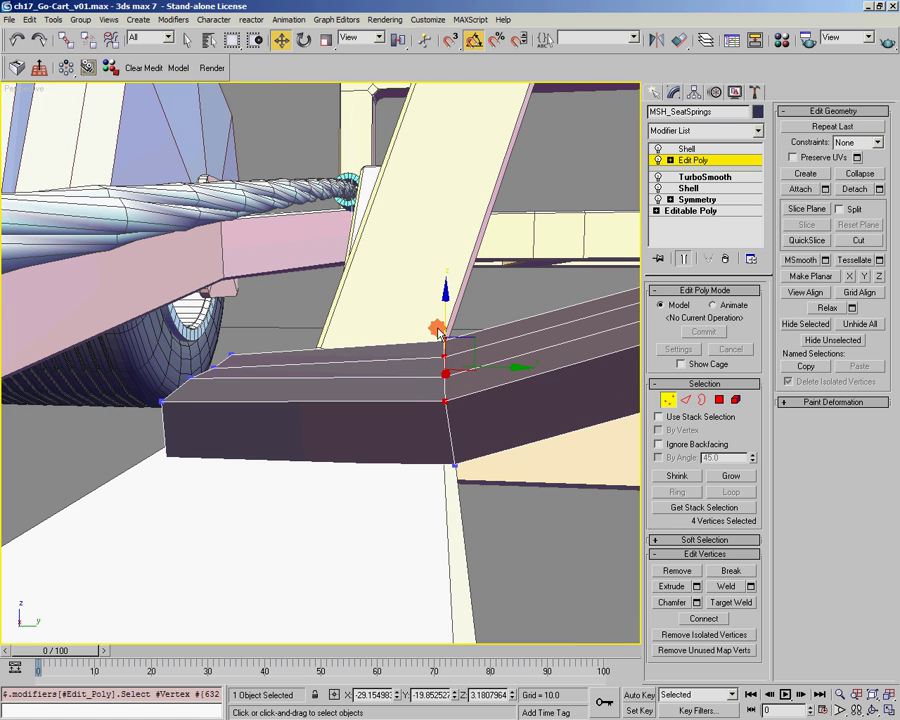
pyautogui.moveTo(445, 318); pyautogui.dragTo(445, 323)
# Step: Select the four lengthwise edges on each end segment of the lower backrest strip and connect them with crosswise edges
pyautogui.keyDown('alt'); pyautogui.moveTo(435, 442); pyautogui.dragTo(295, 440, button='middle'); pyautogui.keyUp('alt')
pyautogui.scroll(-5, 486, 468)
pyautogui.scroll(-2, 320, 442)
pyautogui.moveTo(361, 442); pyautogui.dragTo(409, 610, button='middle')
pyautogui.keyDown('alt'); pyautogui.moveTo(305, 345); pyautogui.dragTo(378, 362, button='middle'); pyautogui.keyUp('alt')
pyautogui.moveTo(266, 373); pyautogui.dragTo(266, 403, button='middle')
pyautogui.scroll(3, 388, 456)
pyautogui.click(687, 400)
pyautogui.moveTo(233, 257); pyautogui.dragTo(274, 399)
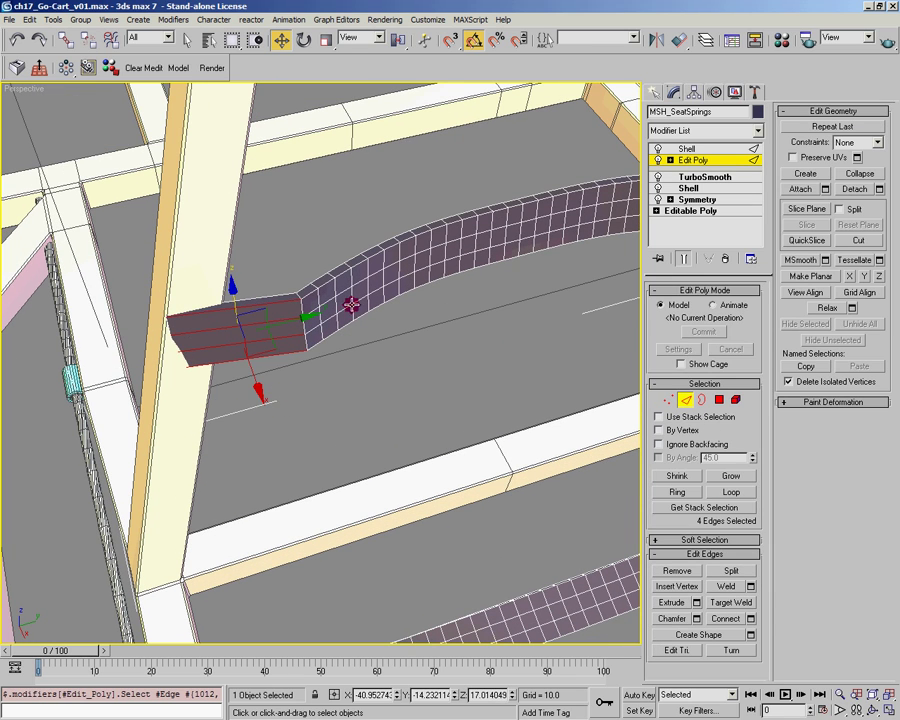
pyautogui.keyDown('alt'); pyautogui.moveTo(367, 270); pyautogui.dragTo(262, 340, button='middle'); pyautogui.keyUp('alt')
pyautogui.keyDown('alt'); pyautogui.moveTo(328, 440); pyautogui.dragTo(367, 442, button='middle'); pyautogui.keyUp('alt')
pyautogui.keyDown('alt'); pyautogui.moveTo(320, 399); pyautogui.dragTo(307, 394, button='middle'); pyautogui.keyUp('alt')
pyautogui.scroll(-2, 482, 405)
pyautogui.moveTo(482, 405); pyautogui.dragTo(173, 394, button='middle')
pyautogui.moveTo(403, 384); pyautogui.dragTo(341, 386, button='middle')
pyautogui.keyDown('ctrl'); pyautogui.click(446, 344); pyautogui.keyUp('ctrl')
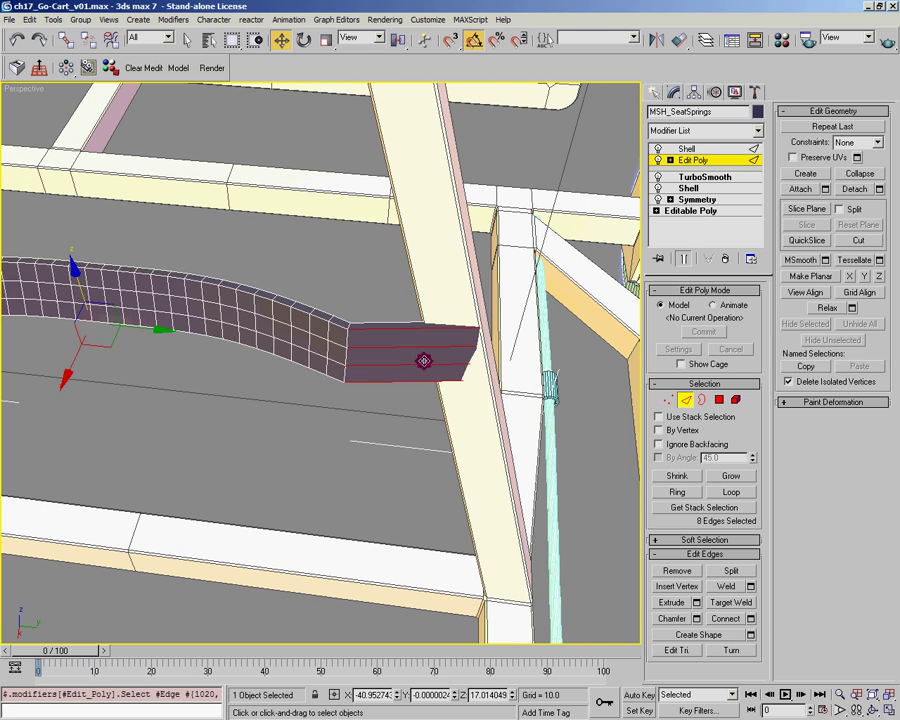
pyautogui.keyDown('alt'); pyautogui.moveTo(450, 375); pyautogui.dragTo(316, 328, button='middle'); pyautogui.keyUp('alt')
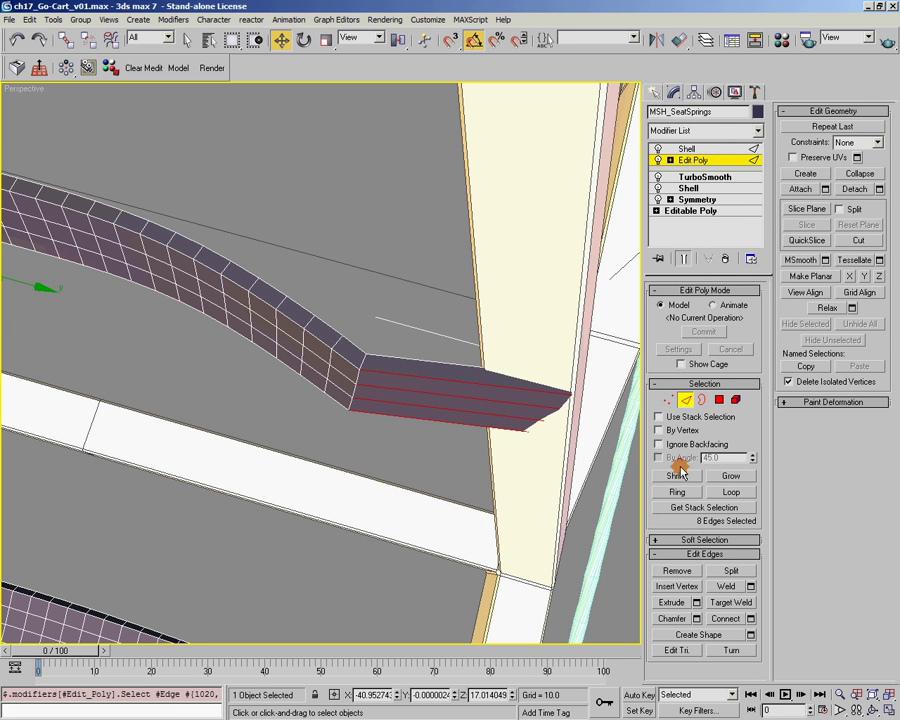
pyautogui.click(742, 619)
# Step: Adjust the lower backrest strip's vertices at the positive-Y end along X so its tip lies on the frame upright
pyautogui.keyDown('alt'); pyautogui.moveTo(271, 394); pyautogui.dragTo(477, 401, button='middle'); pyautogui.keyUp('alt')
pyautogui.click(669, 399)
pyautogui.moveTo(384, 402); pyautogui.dragTo(390, 402)
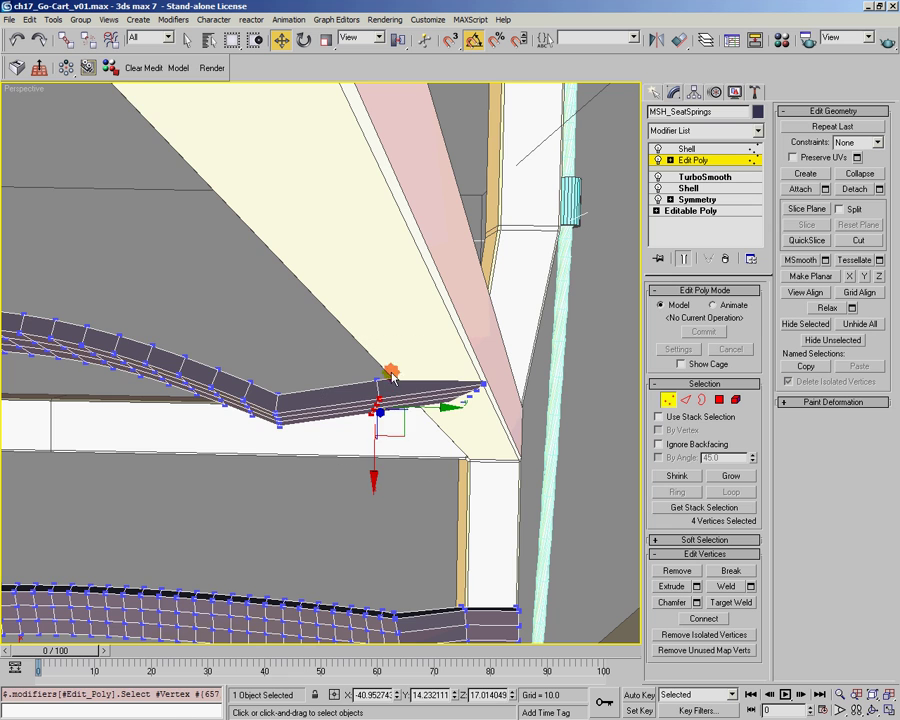
pyautogui.keyDown('alt'); pyautogui.moveTo(392, 402); pyautogui.dragTo(438, 405, button='middle'); pyautogui.keyUp('alt')
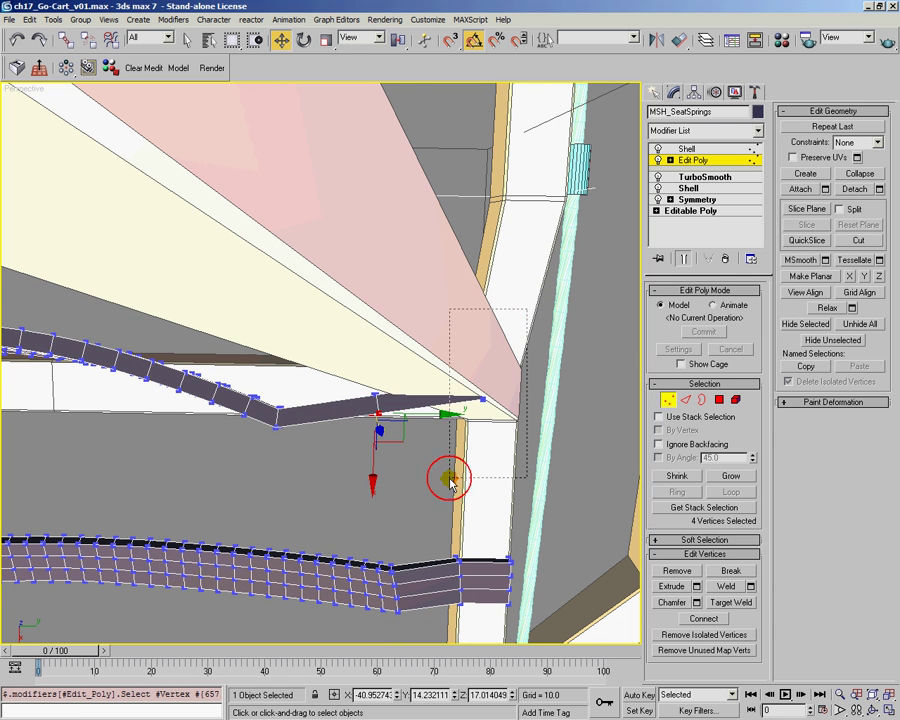
pyautogui.moveTo(498, 418); pyautogui.dragTo(459, 366)
pyautogui.moveTo(471, 454); pyautogui.dragTo(469, 468)
pyautogui.moveTo(322, 350); pyautogui.dragTo(375, 468)
# Step: Move the lower backrest strip's four tip vertices at the opposite end about 0.44 along X onto the other upright
pyautogui.keyDown('alt'); pyautogui.moveTo(375, 468); pyautogui.dragTo(328, 432, button='middle'); pyautogui.keyUp('alt')
pyautogui.scroll(4, 369, 503)
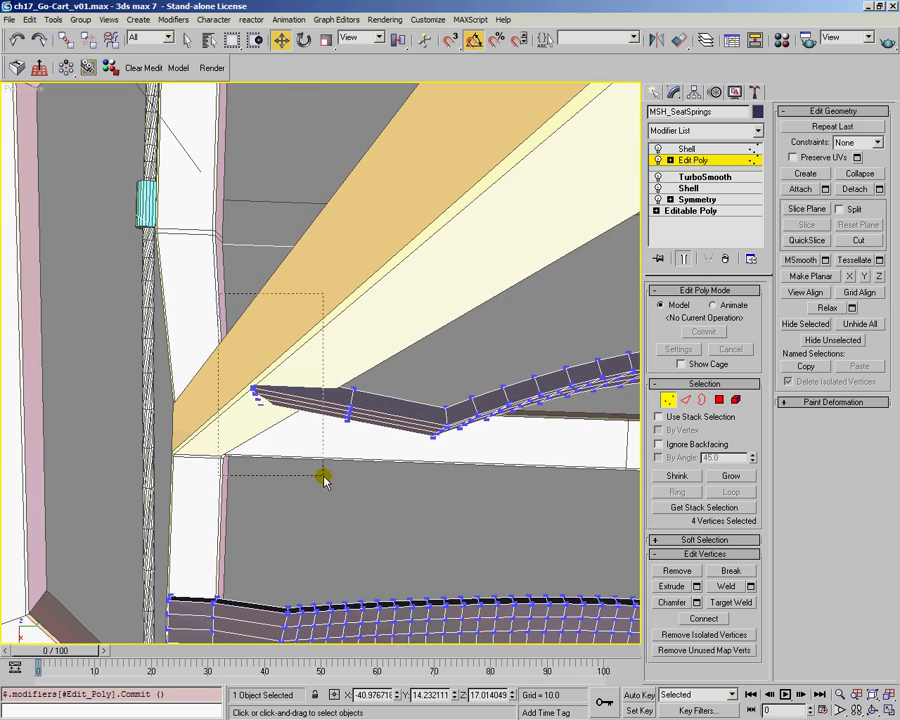
pyautogui.moveTo(323, 480); pyautogui.dragTo(323, 478)
pyautogui.moveTo(256, 436); pyautogui.dragTo(256, 456)
pyautogui.scroll(-2, 256, 456)
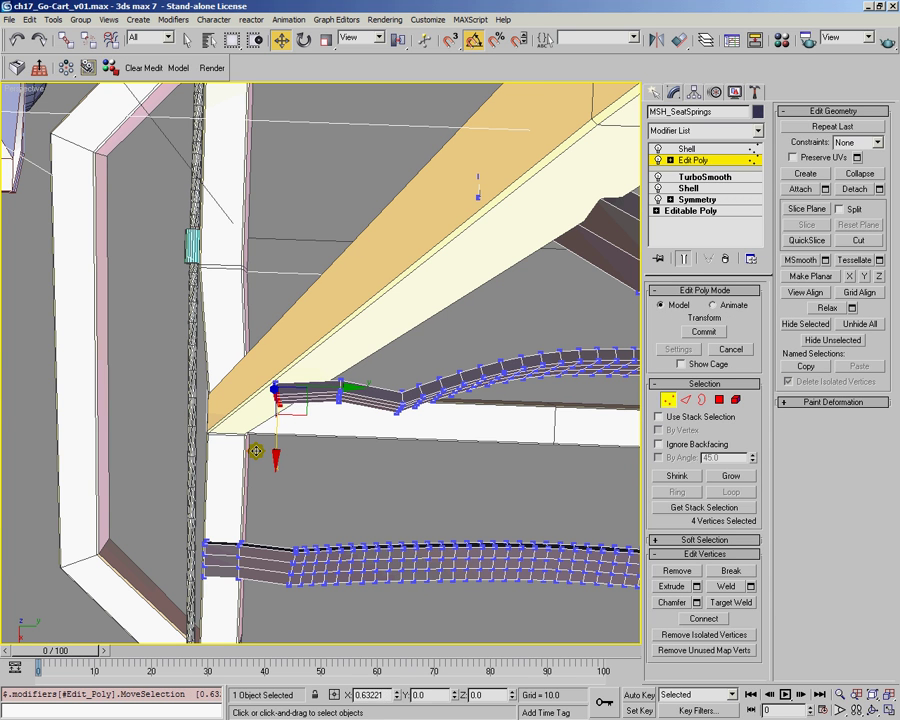
pyautogui.moveTo(256, 448); pyautogui.dragTo(254, 445)
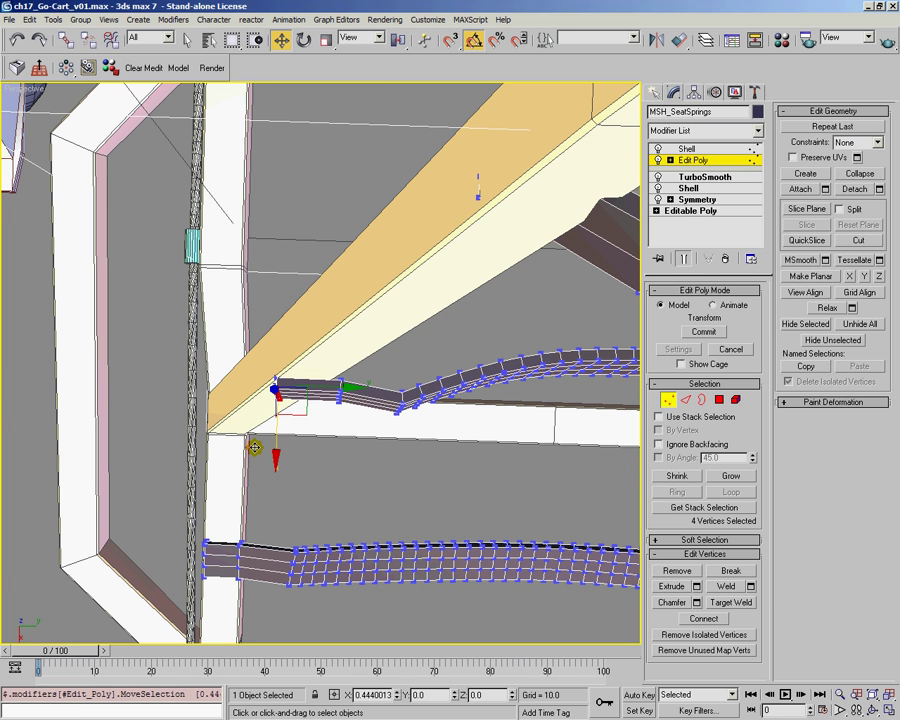
pyautogui.click(374, 502)
# Step: Move the upper backrest strip's end vertices on the negative-Y side along X to sit on the frame upright
pyautogui.keyDown('alt'); pyautogui.moveTo(360, 444); pyautogui.dragTo(113, 262, button='middle'); pyautogui.keyUp('alt')
pyautogui.moveTo(100, 236); pyautogui.dragTo(233, 438)
pyautogui.moveTo(178, 397); pyautogui.dragTo(180, 412)
pyautogui.click(250, 437)
pyautogui.keyDown('alt'); pyautogui.moveTo(250, 437); pyautogui.dragTo(323, 372, button='middle'); pyautogui.keyUp('alt')
pyautogui.scroll(2, 323, 372)
pyautogui.moveTo(300, 428); pyautogui.dragTo(319, 441)
pyautogui.click(457, 395)
# Step: Move the upper backrest strip's six end vertices on the positive-Y side along X onto the upright and finish vertex editing
pyautogui.keyDown('alt'); pyautogui.moveTo(457, 395); pyautogui.dragTo(288, 388, button='middle'); pyautogui.keyUp('alt')
pyautogui.moveTo(367, 172); pyautogui.dragTo(317, 452)
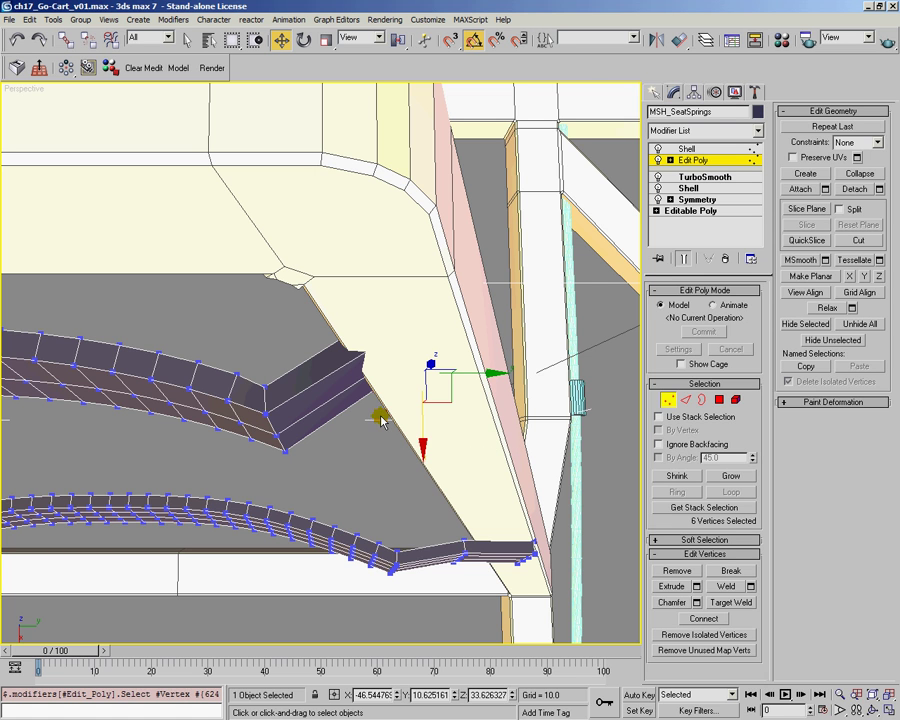
pyautogui.moveTo(424, 426); pyautogui.dragTo(467, 463)
pyautogui.click(669, 399)
pyautogui.keyDown('alt'); pyautogui.moveTo(580, 460); pyautogui.dragTo(333, 387, button='middle'); pyautogui.keyUp('alt')
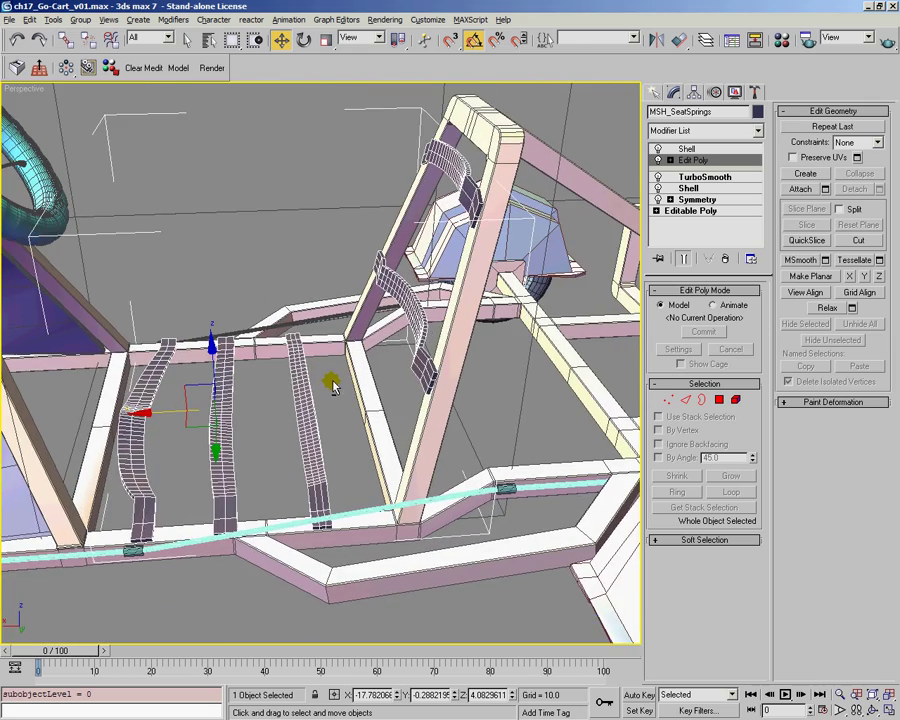
# Step: Add a TurboSmooth modifier above the Shell modifier on the seat springs
pyautogui.click(735, 149)
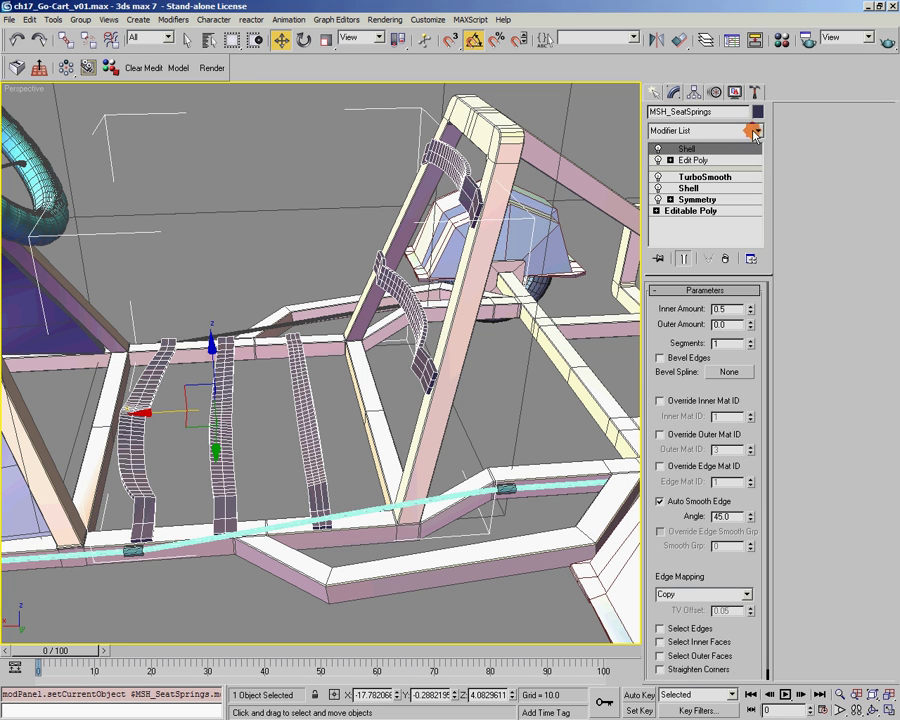
pyautogui.click(759, 133)
pyautogui.moveTo(760, 167); pyautogui.dragTo(747, 421)
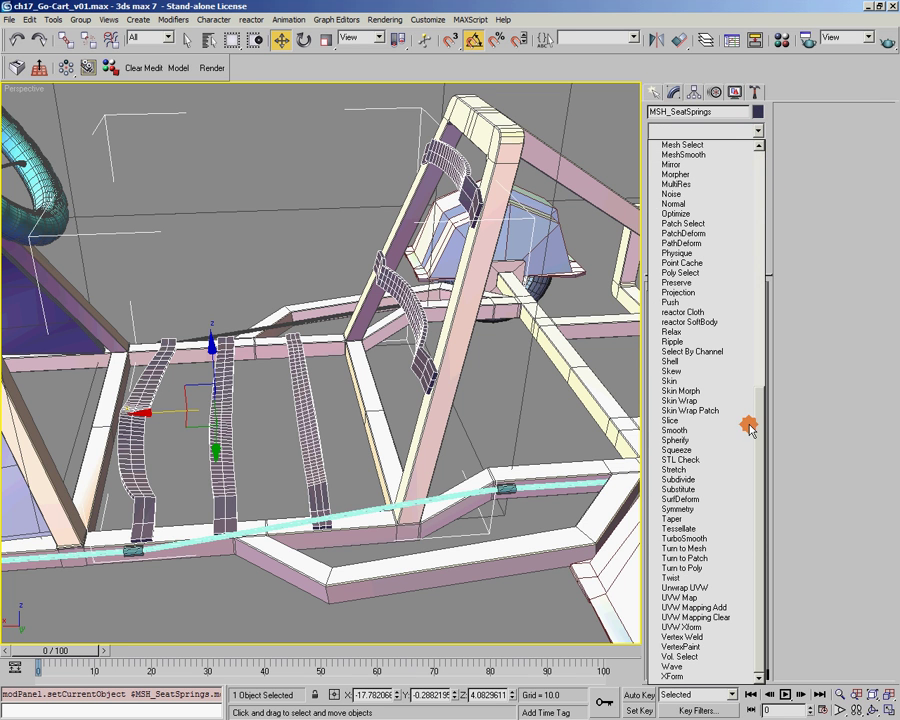
pyautogui.click(712, 540)
pyautogui.keyDown('alt'); pyautogui.moveTo(300, 455); pyautogui.dragTo(630, 452, button='middle'); pyautogui.keyUp('alt')
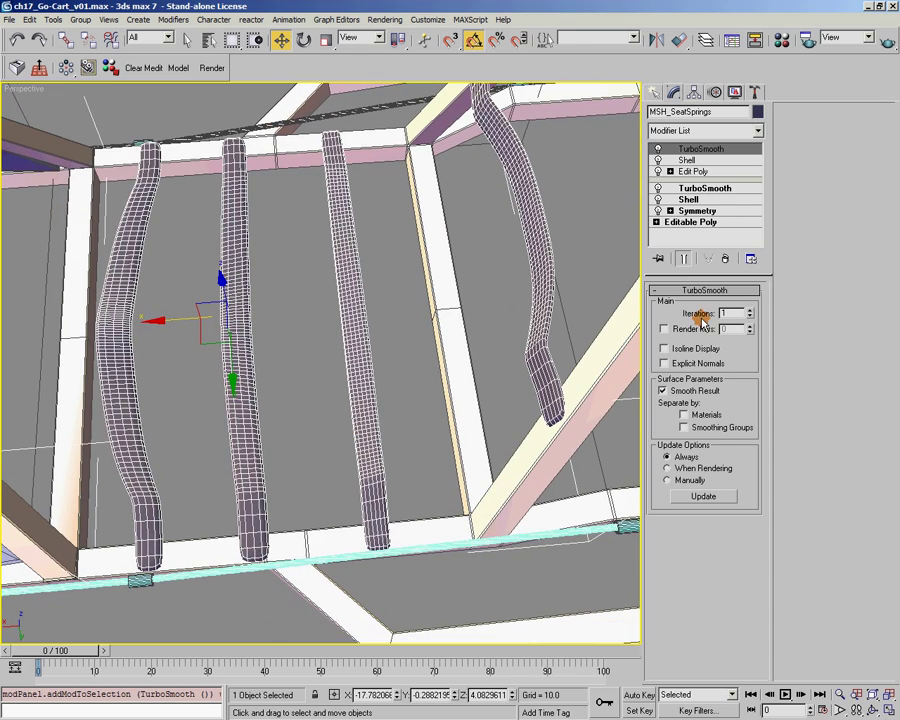
# Step: Set the seat springs' TurboSmooth to 2 iterations
pyautogui.click(750, 309)
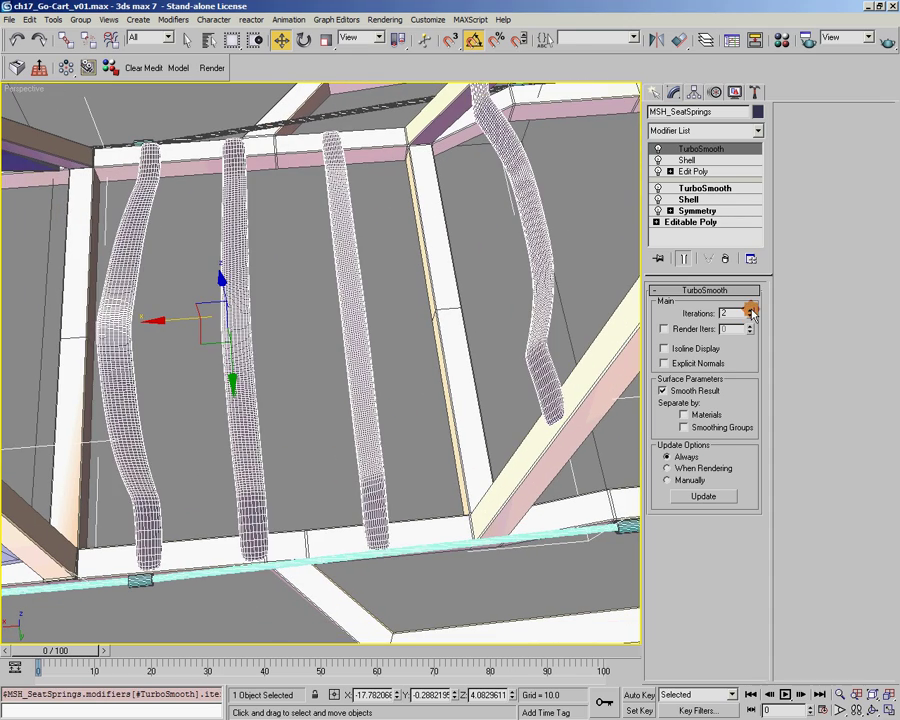
pyautogui.keyDown('alt'); pyautogui.moveTo(480, 365); pyautogui.dragTo(480, 430, button='middle'); pyautogui.keyUp('alt')
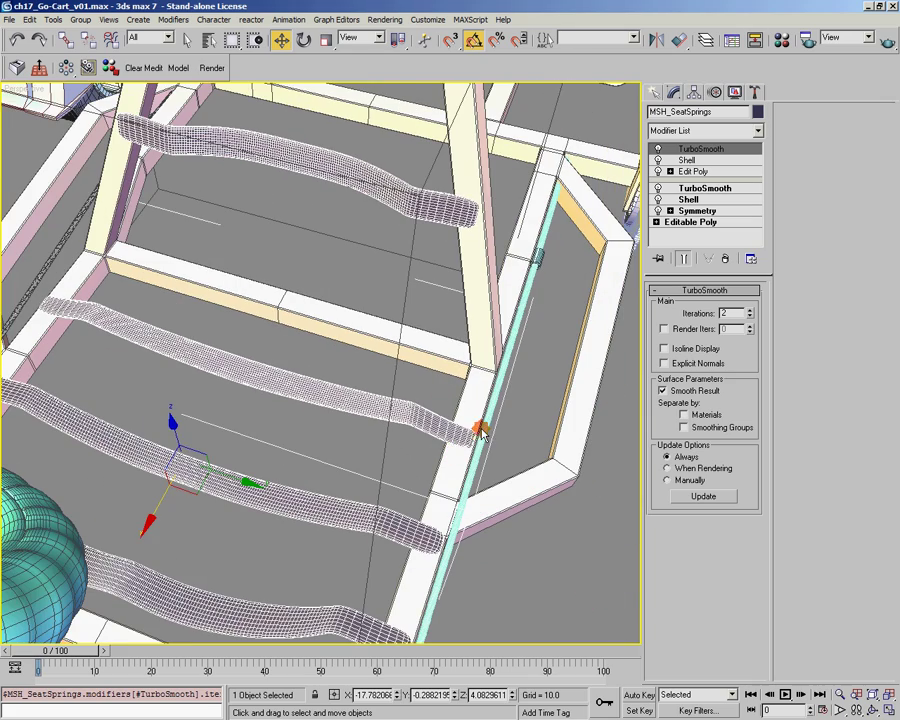
# Step: In the Edit Poly modifier, connect the lengthwise edges of the three seat strips' end segments on the positive-Y rail
pyautogui.click(669, 171)
pyautogui.click(691, 184)
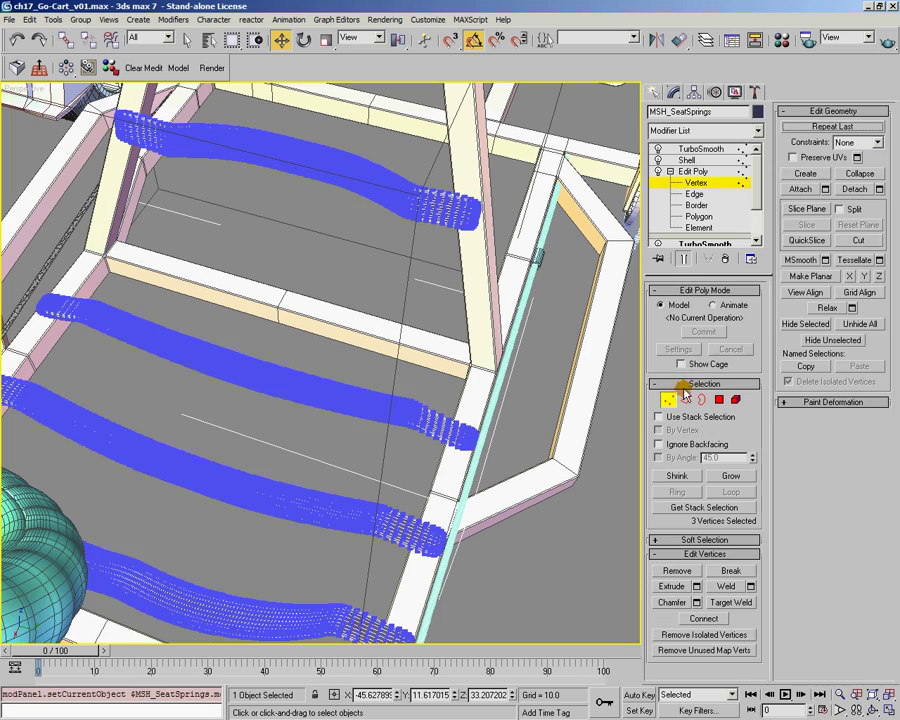
pyautogui.click(684, 259)
pyautogui.keyDown('alt'); pyautogui.moveTo(522, 310); pyautogui.dragTo(545, 315, button='middle'); pyautogui.keyUp('alt')
pyautogui.keyDown('alt'); pyautogui.moveTo(497, 395); pyautogui.dragTo(424, 364, button='middle'); pyautogui.keyUp('alt')
pyautogui.scroll(2, 424, 364)
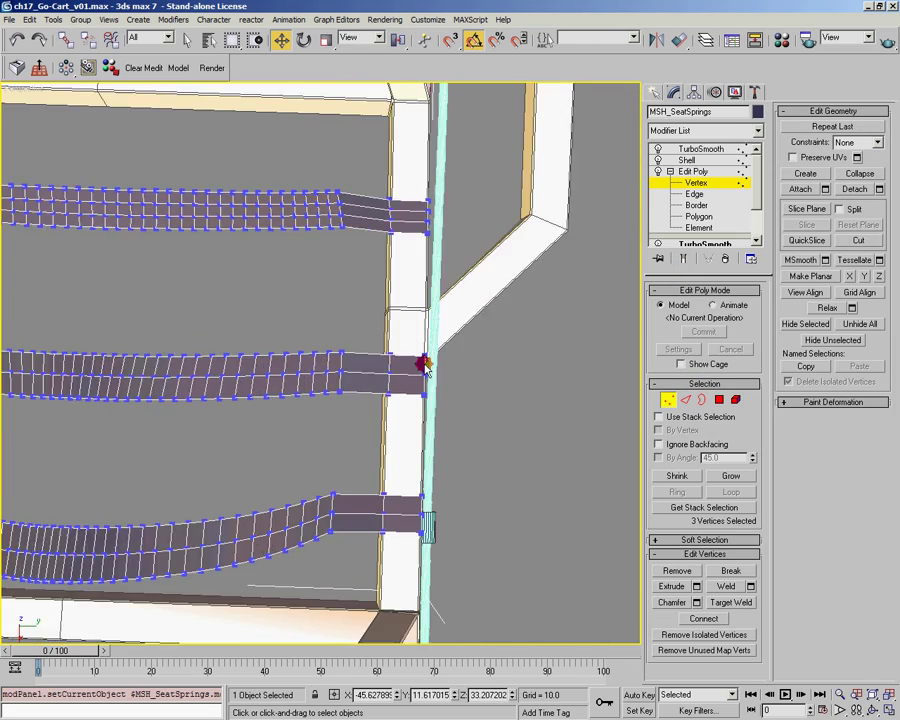
pyautogui.scroll(2, 464, 388)
pyautogui.click(686, 400)
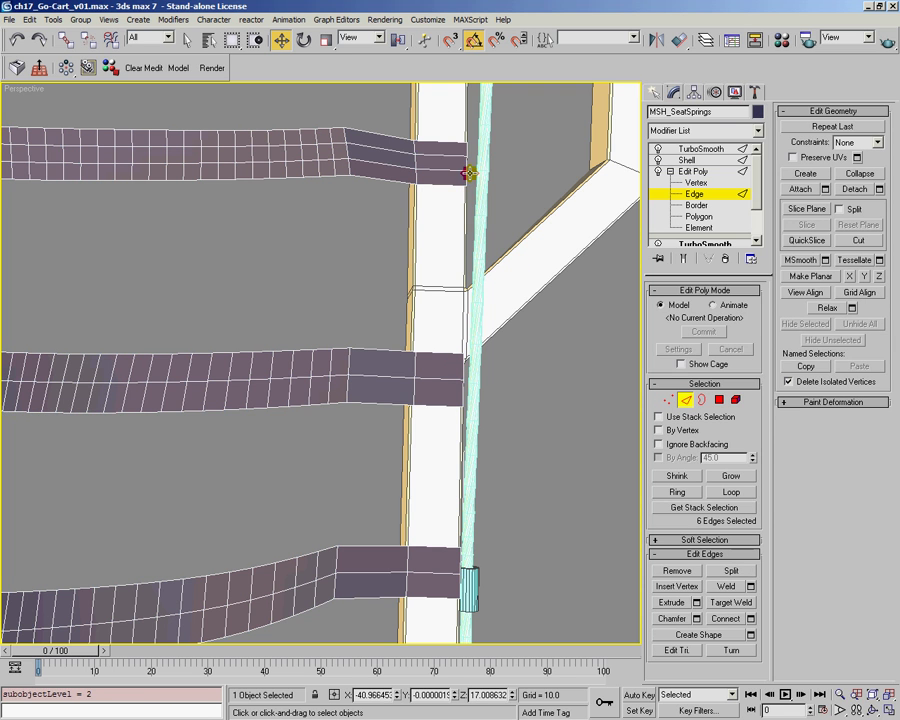
pyautogui.moveTo(438, 128); pyautogui.dragTo(446, 210)
pyautogui.keyDown('ctrl'); pyautogui.moveTo(430, 350); pyautogui.dragTo(435, 462); pyautogui.keyUp('ctrl')
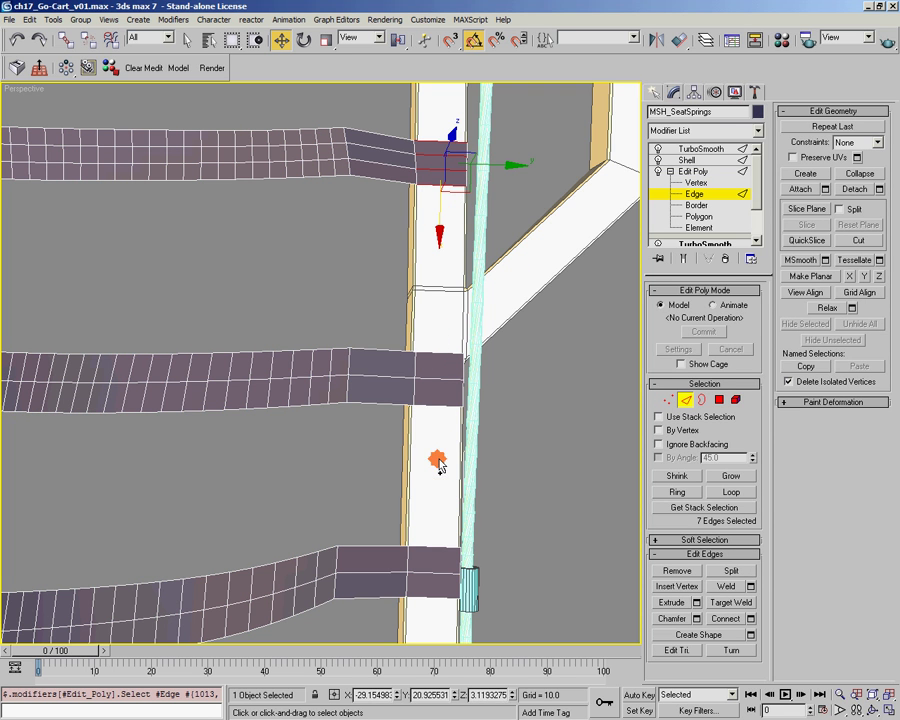
pyautogui.keyDown('ctrl'); pyautogui.moveTo(430, 530); pyautogui.dragTo(435, 605); pyautogui.keyUp('ctrl')
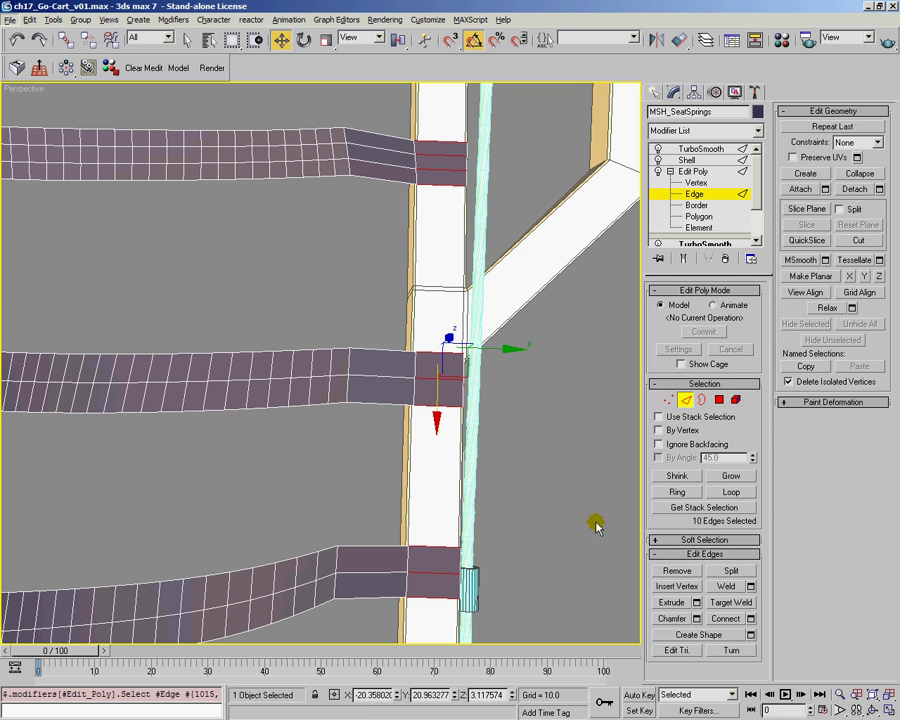
pyautogui.click(737, 620)
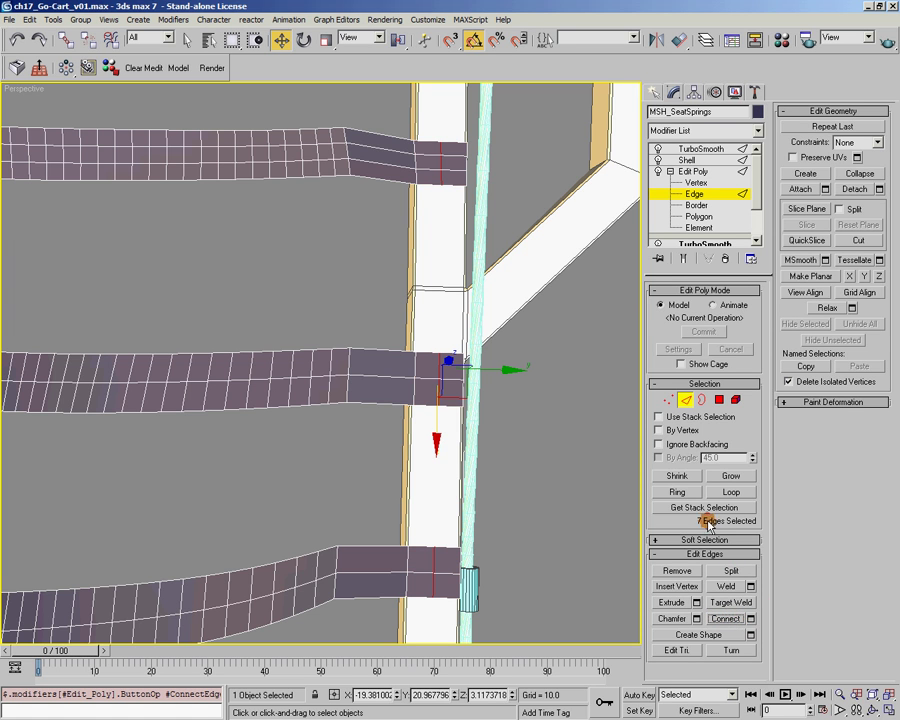
# Step: Constrain movement to edges and slide the three seat strips' new cross edges about 1.0 along Y toward their tips
pyautogui.click(878, 143)
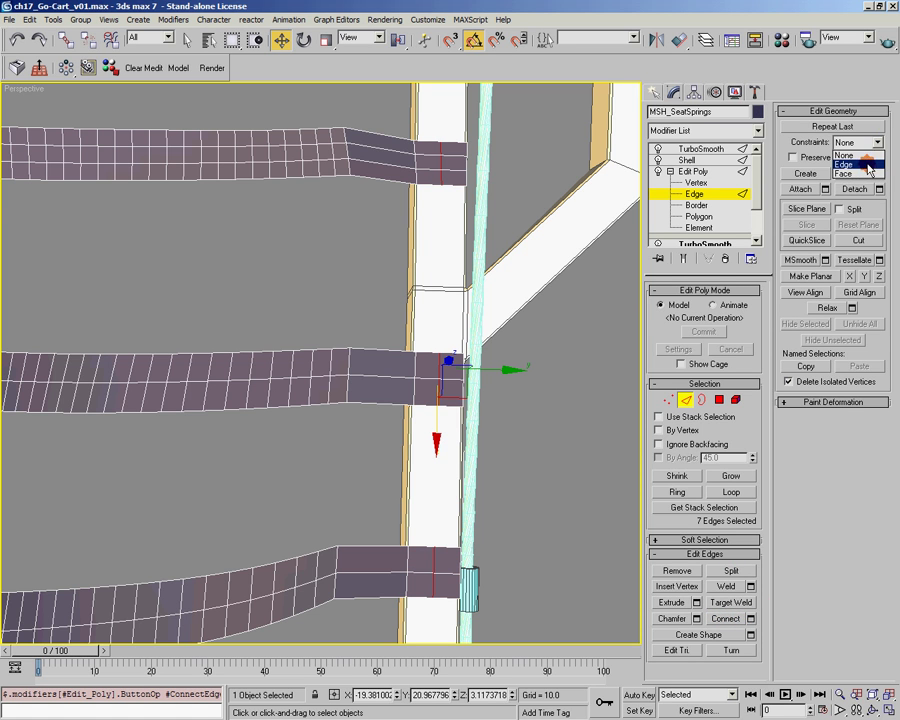
pyautogui.click(850, 166)
pyautogui.moveTo(495, 369); pyautogui.dragTo(515, 370)
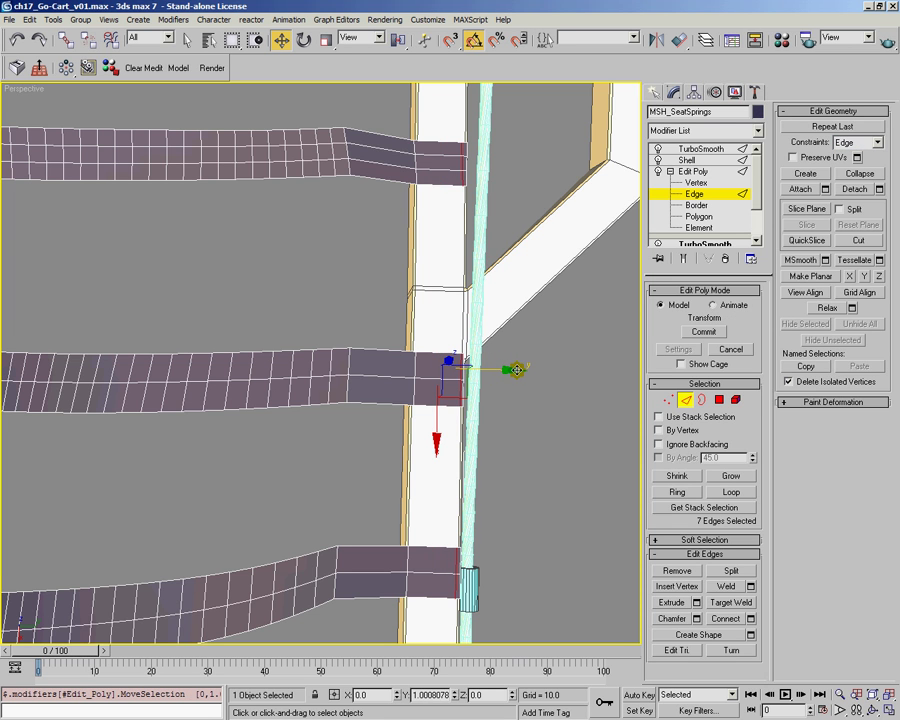
pyautogui.moveTo(516, 370); pyautogui.dragTo(536, 371)
pyautogui.click(683, 261)
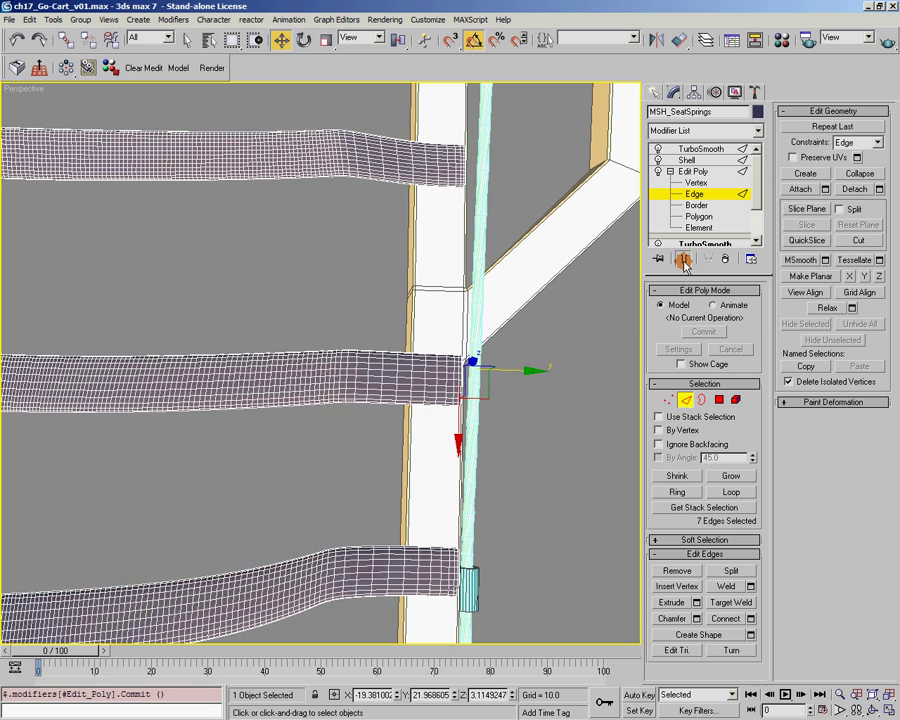
pyautogui.click(683, 261)
# Step: Connect the upper backrest strip's end-segment edges on the positive-Y side and slide the new cross edges along Y to the tip
pyautogui.keyDown('alt'); pyautogui.moveTo(494, 224); pyautogui.dragTo(454, 476, button='middle'); pyautogui.keyUp('alt')
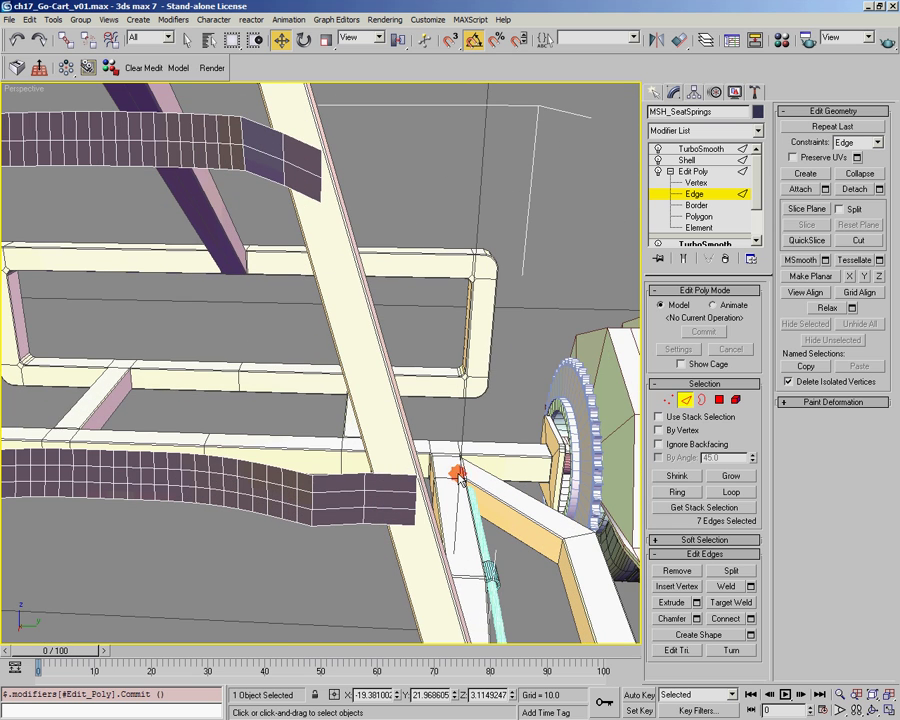
pyautogui.click(297, 133)
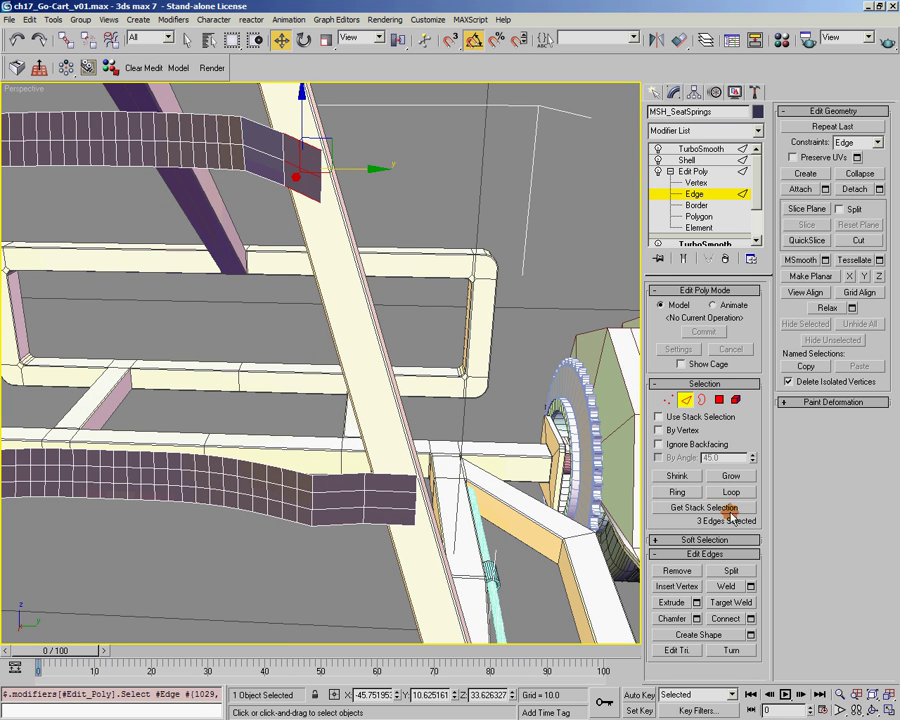
pyautogui.click(724, 615)
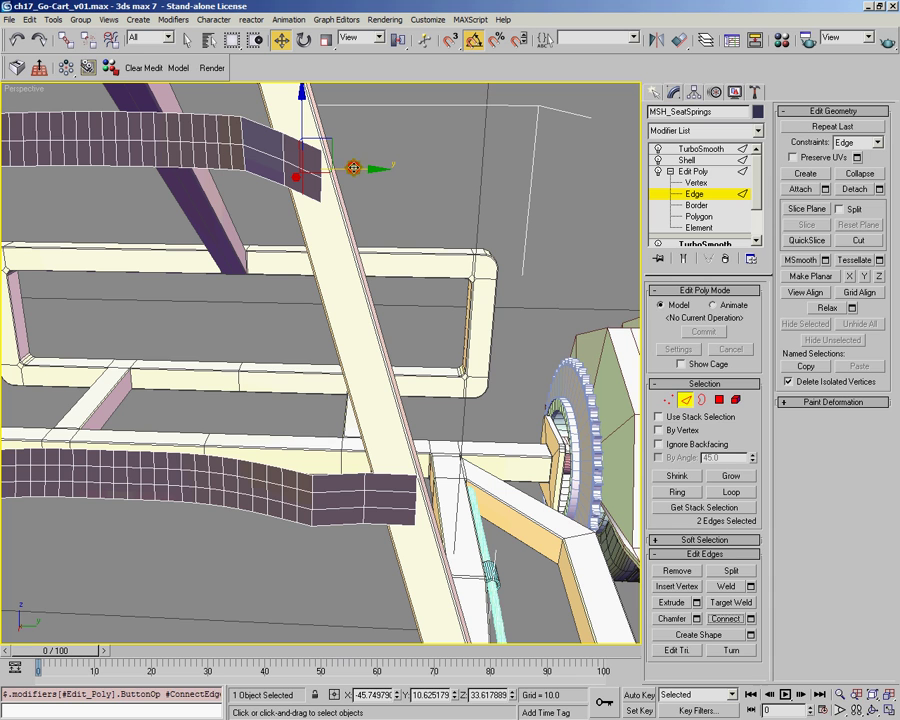
pyautogui.moveTo(352, 168); pyautogui.dragTo(364, 168)
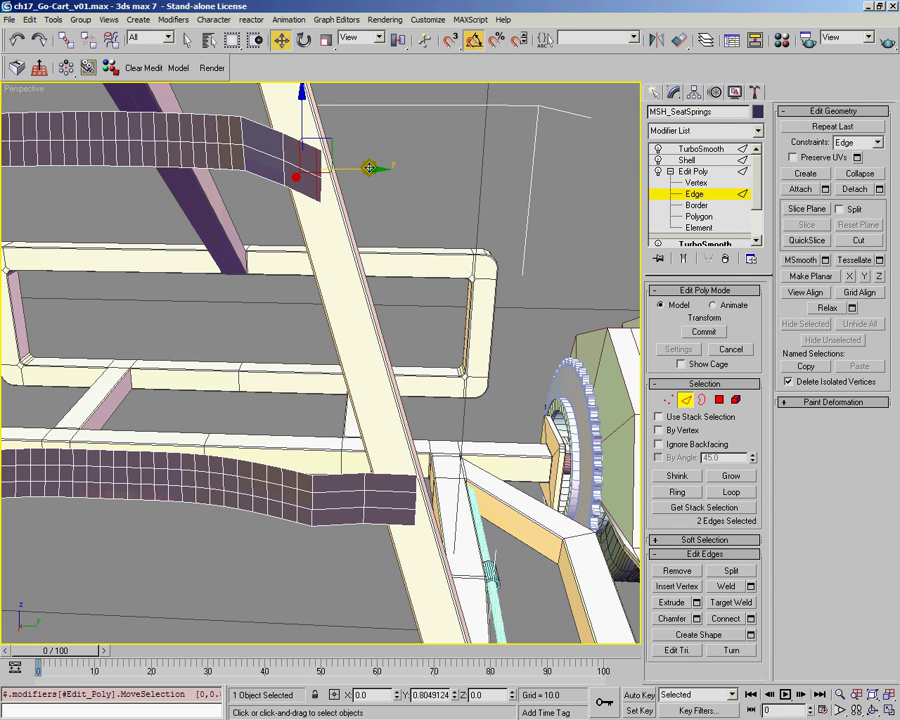
pyautogui.moveTo(370, 166); pyautogui.dragTo(387, 175)
# Step: Connect the lower backrest strip's end-segment edges on the positive-Y side and slide the new cross edges about 1.12 along Y to the tip
pyautogui.click(385, 461)
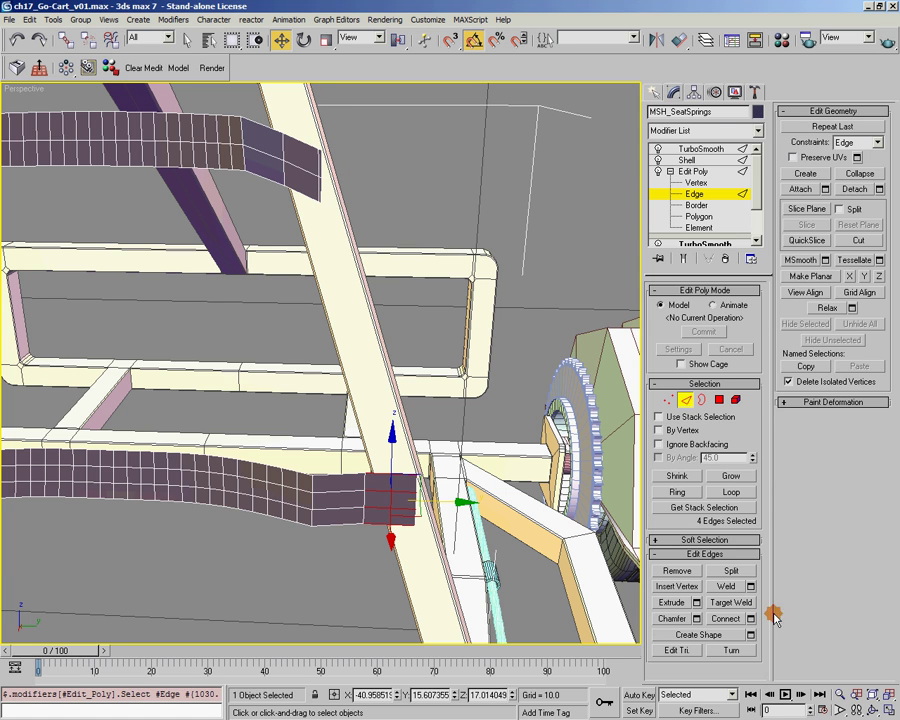
pyautogui.click(728, 619)
pyautogui.moveTo(436, 498); pyautogui.dragTo(455, 501)
pyautogui.click(449, 378)
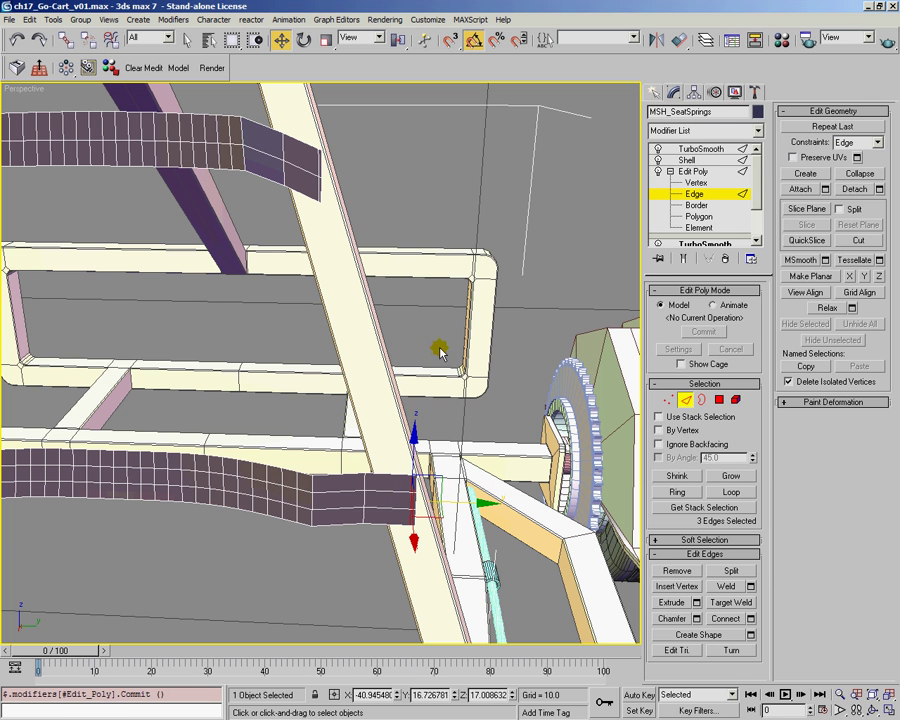
pyautogui.click(440, 357)
# Step: Connect the lower backrest strip's end-segment edges on the negative-Y side and slide the new cross edges about -1.19 along Y
pyautogui.moveTo(255, 357); pyautogui.dragTo(625, 337, button='middle')
pyautogui.scroll(2, 475, 422)
pyautogui.moveTo(475, 422); pyautogui.dragTo(482, 417, button='middle')
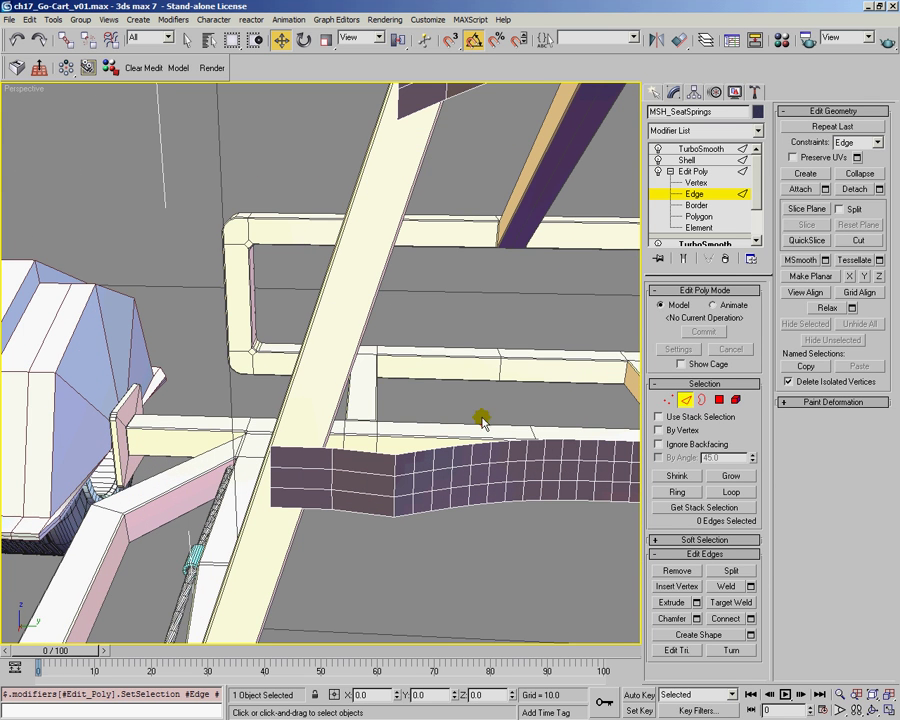
pyautogui.moveTo(291, 424); pyautogui.dragTo(313, 534)
pyautogui.click(726, 618)
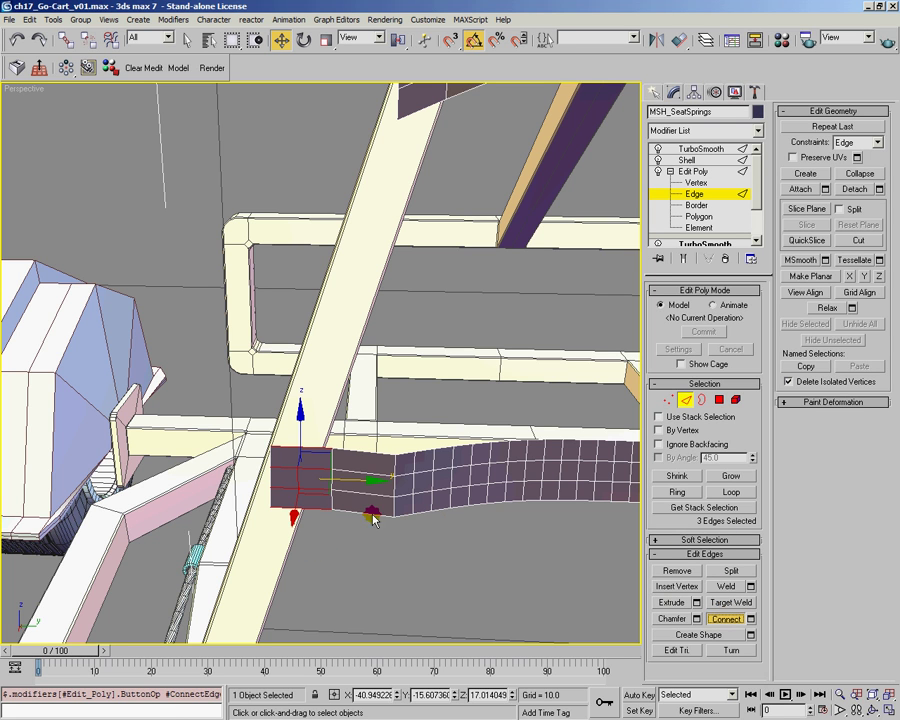
pyautogui.moveTo(363, 479); pyautogui.dragTo(346, 481)
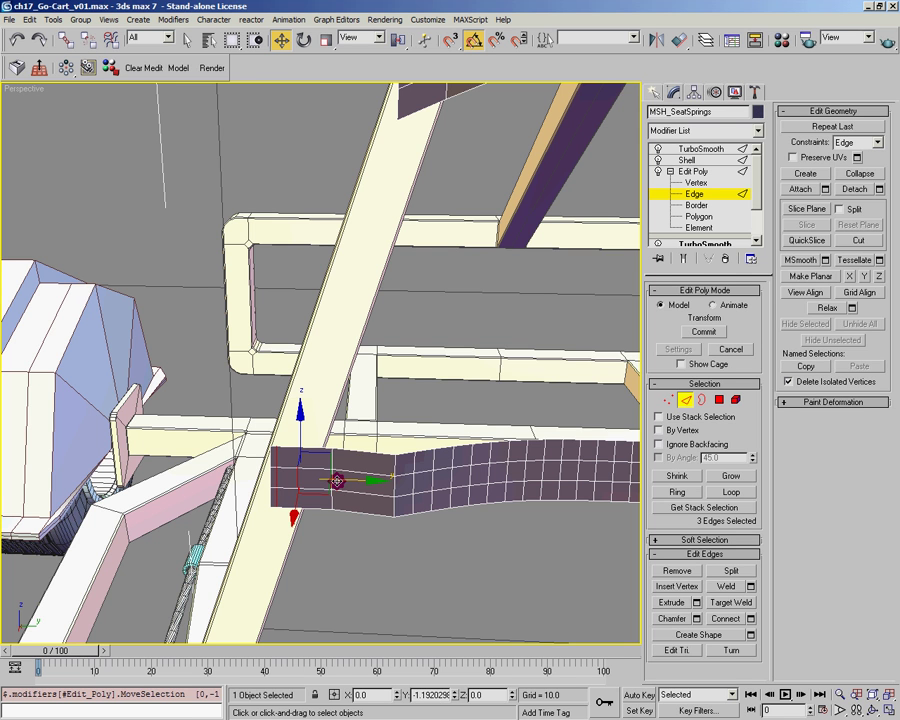
pyautogui.moveTo(337, 481); pyautogui.dragTo(336, 481)
# Step: Connect the upper backrest strip's end-segment edges on the negative-Y side and slide the new cross edges about -0.86 along Y
pyautogui.click(408, 177)
pyautogui.moveTo(447, 139); pyautogui.dragTo(414, 275, button='middle')
pyautogui.moveTo(407, 101); pyautogui.dragTo(408, 181)
pyautogui.click(680, 494)
pyautogui.click(728, 618)
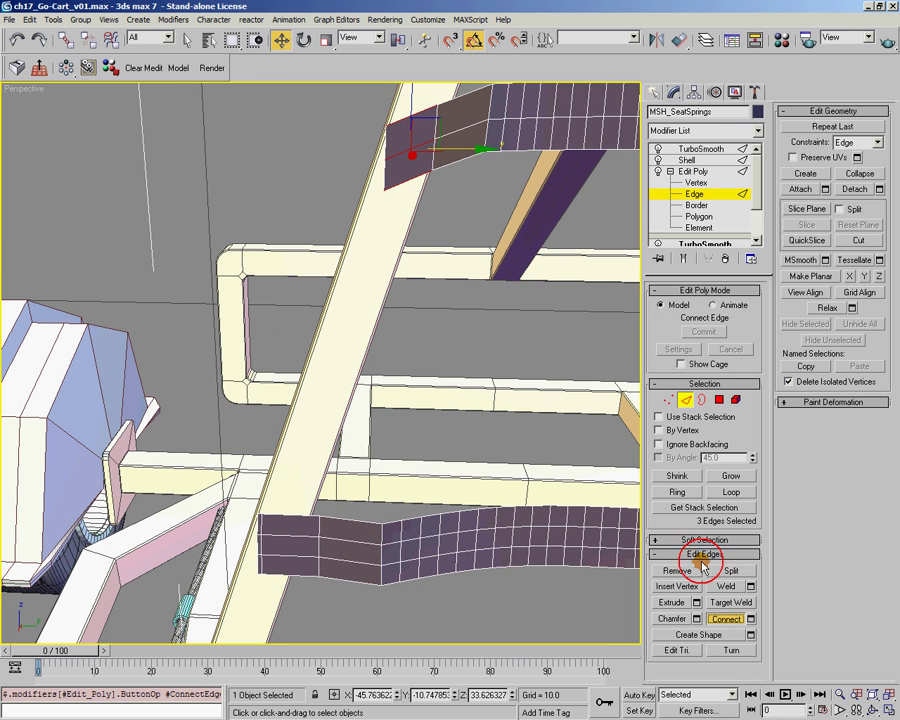
pyautogui.moveTo(470, 145); pyautogui.dragTo(448, 149)
# Step: Connect the three seat strips' negative-Y end-segment edges, slide the new cross edges about -0.95 along Y, and finish edge editing
pyautogui.keyDown('alt'); pyautogui.moveTo(432, 303); pyautogui.dragTo(235, 106, button='middle'); pyautogui.keyUp('alt')
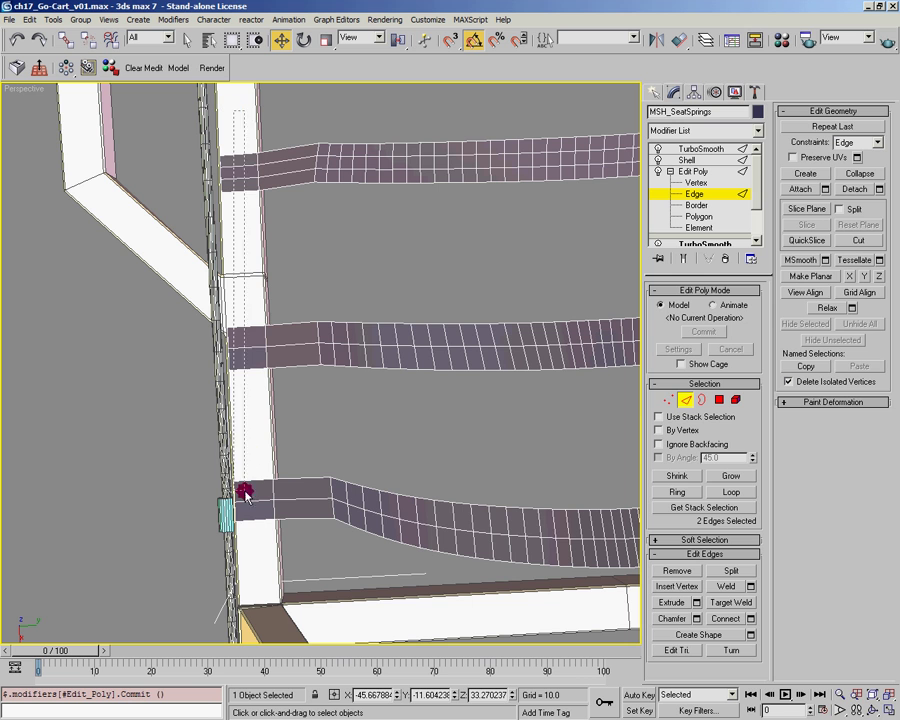
pyautogui.moveTo(254, 537); pyautogui.dragTo(212, 423)
pyautogui.keyDown('alt'); pyautogui.moveTo(213, 423); pyautogui.dragTo(210, 417, button='middle'); pyautogui.keyUp('alt')
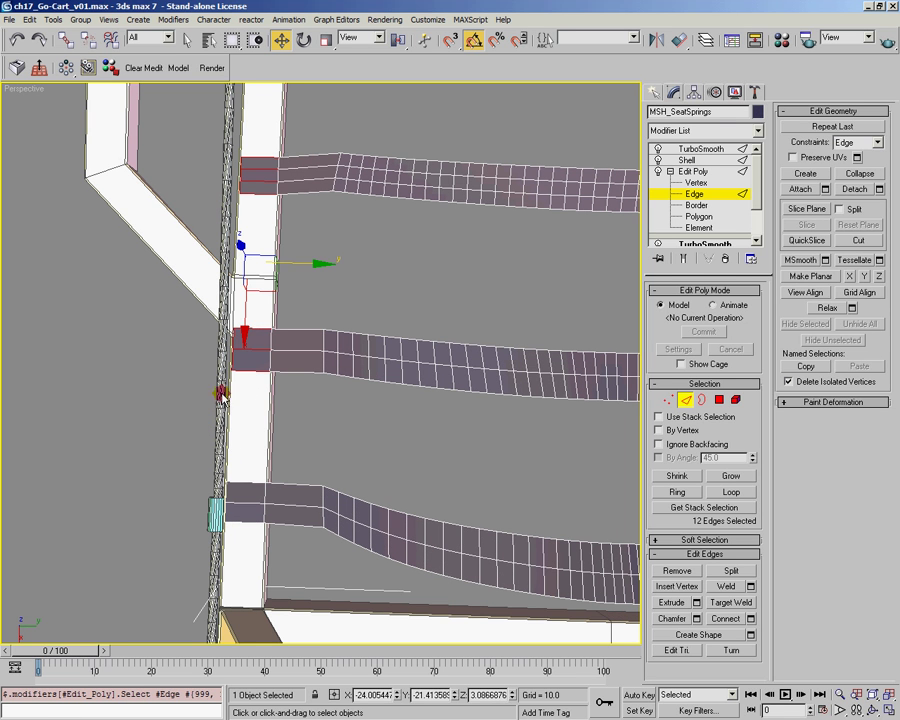
pyautogui.moveTo(263, 131); pyautogui.dragTo(241, 536)
pyautogui.click(733, 619)
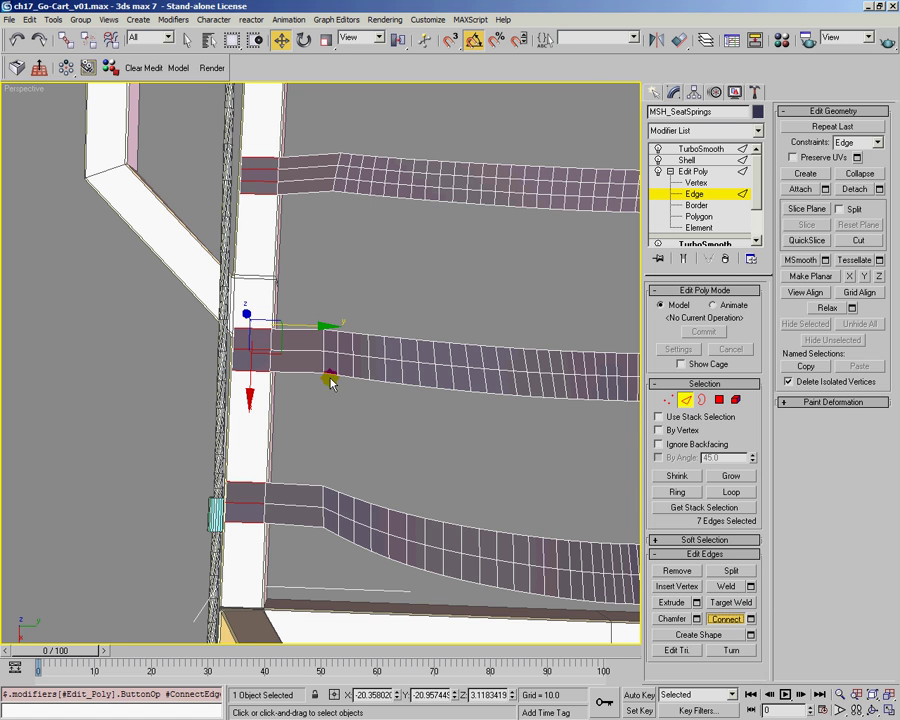
pyautogui.moveTo(304, 341); pyautogui.dragTo(271, 345)
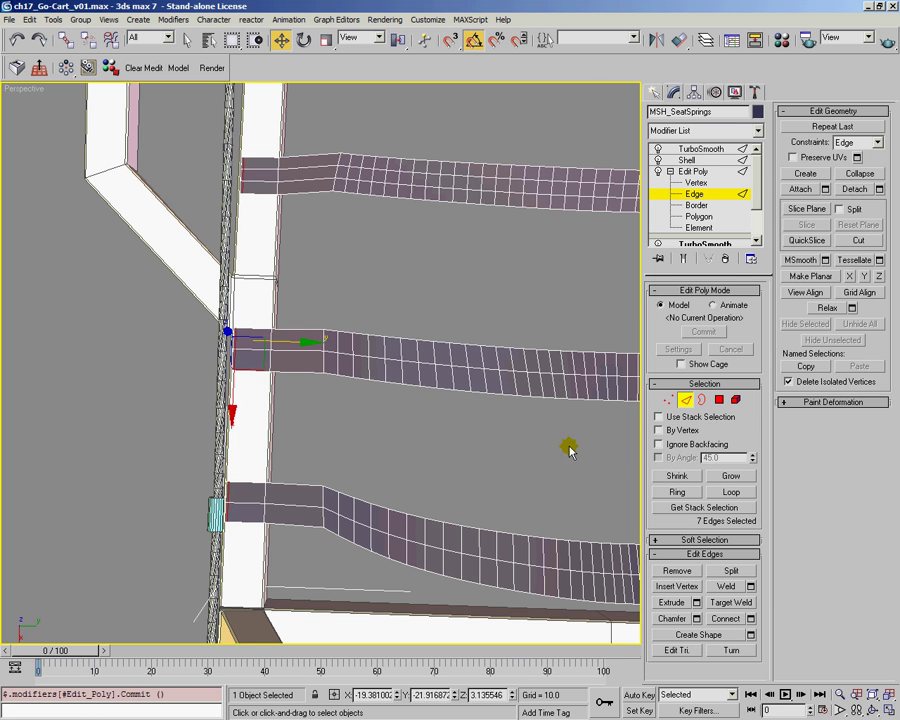
pyautogui.click(684, 400)
pyautogui.click(577, 323)
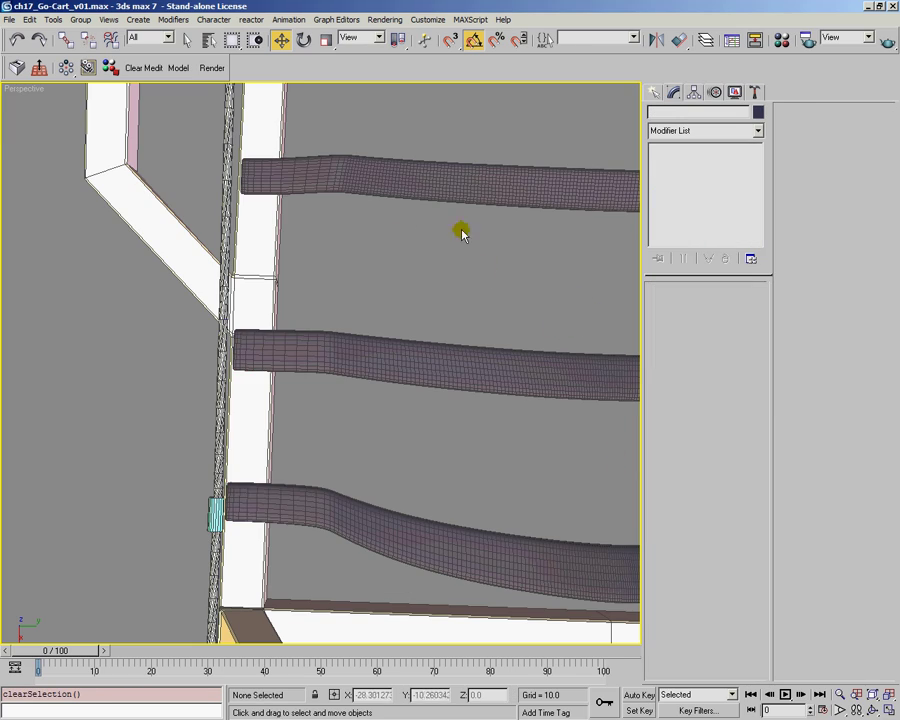
# Step: Examine the smoothed seat springs' ends and their fit on the seat and backrest frame from several angles
pyautogui.scroll(2, 440, 286)
pyautogui.keyDown('alt'); pyautogui.moveTo(440, 286); pyautogui.dragTo(466, 261, button='middle'); pyautogui.keyUp('alt')
pyautogui.scroll(-3, 426, 396)
pyautogui.moveTo(426, 396); pyautogui.dragTo(458, 361, button='middle')
pyautogui.scroll(-1, 404, 401)
pyautogui.moveTo(458, 361); pyautogui.dragTo(416, 366, button='middle')
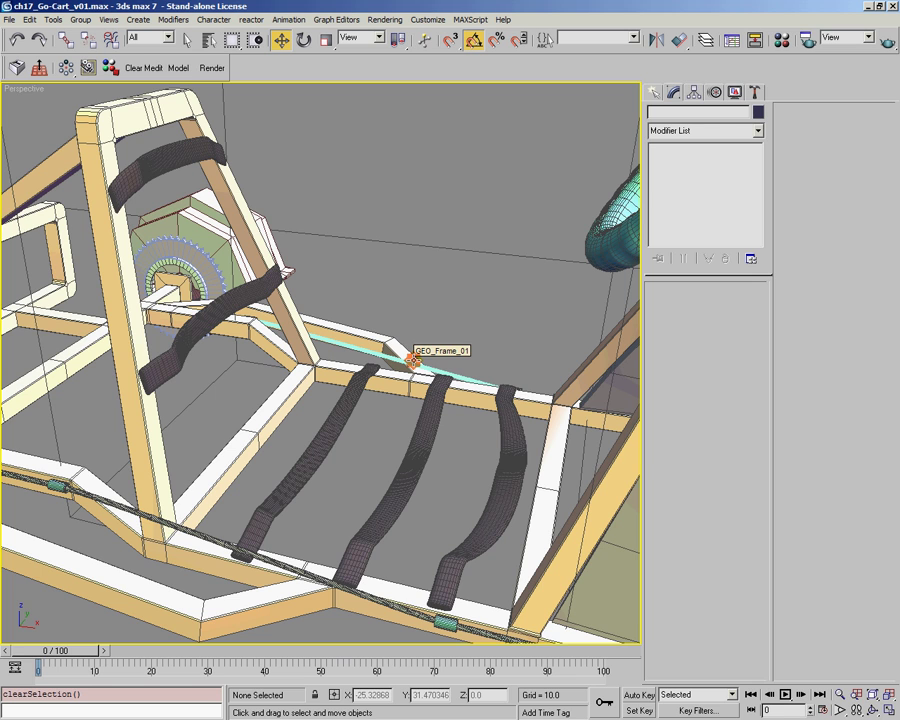
pyautogui.moveTo(413, 360)
pyautogui.keyDown('alt'); pyautogui.mouseDown(button='middle')
pyautogui.moveTo(466, 374)
pyautogui.moveTo(426, 368)
pyautogui.mouseUp(button='middle'); pyautogui.keyUp('alt')
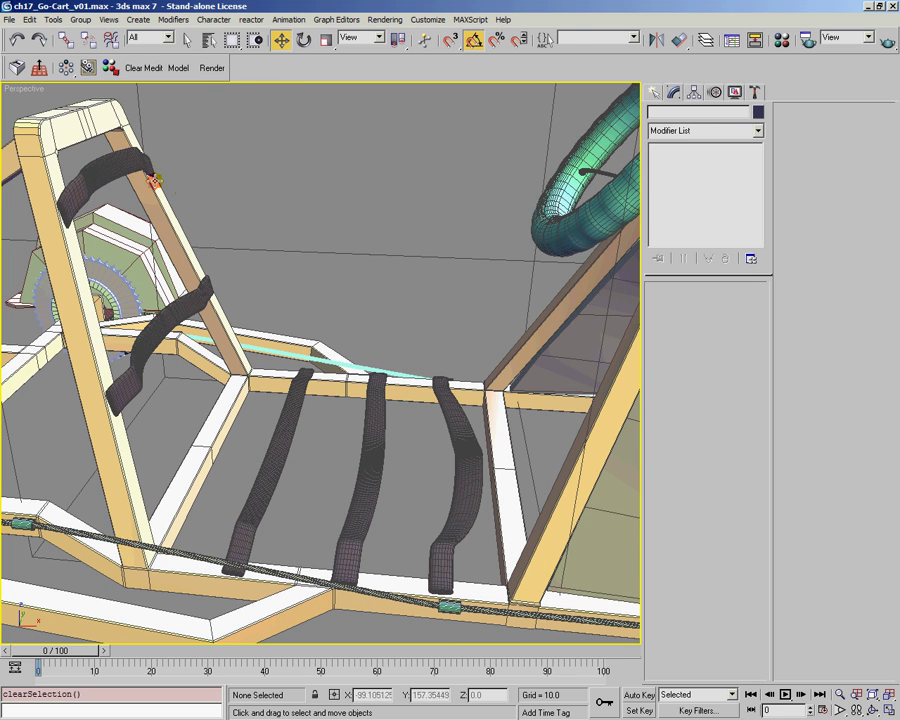
pyautogui.scroll(-3, 278, 248)
pyautogui.keyDown('alt'); pyautogui.moveTo(287, 261); pyautogui.dragTo(263, 120, button='middle'); pyautogui.keyUp('alt')
# Step: Switch off the seat springs' TurboSmooth modifier in the viewport only and deselect the object
pyautogui.click(279, 137)
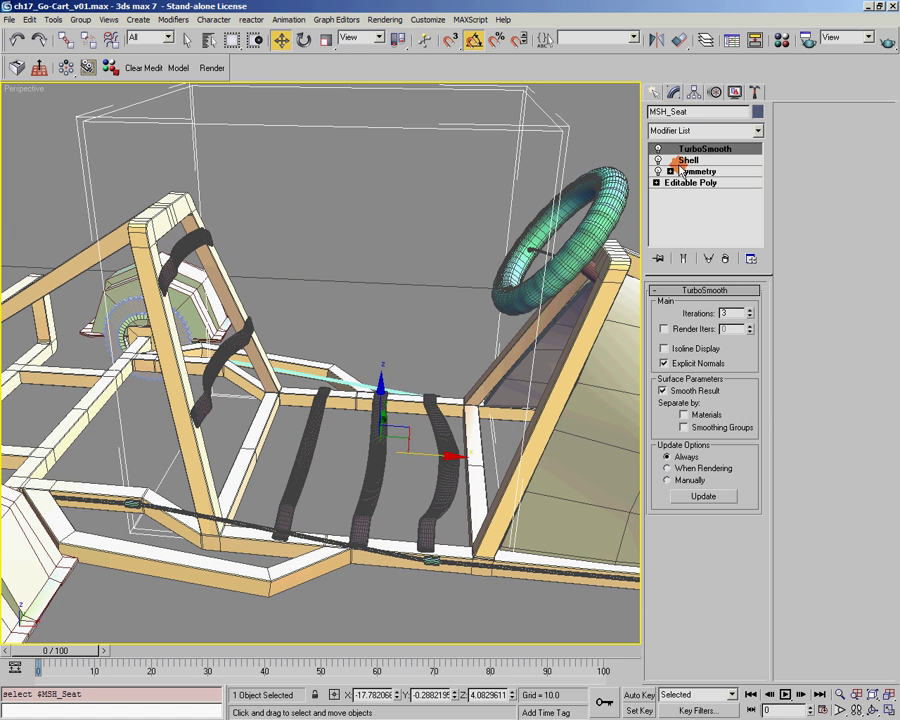
pyautogui.click(319, 441)
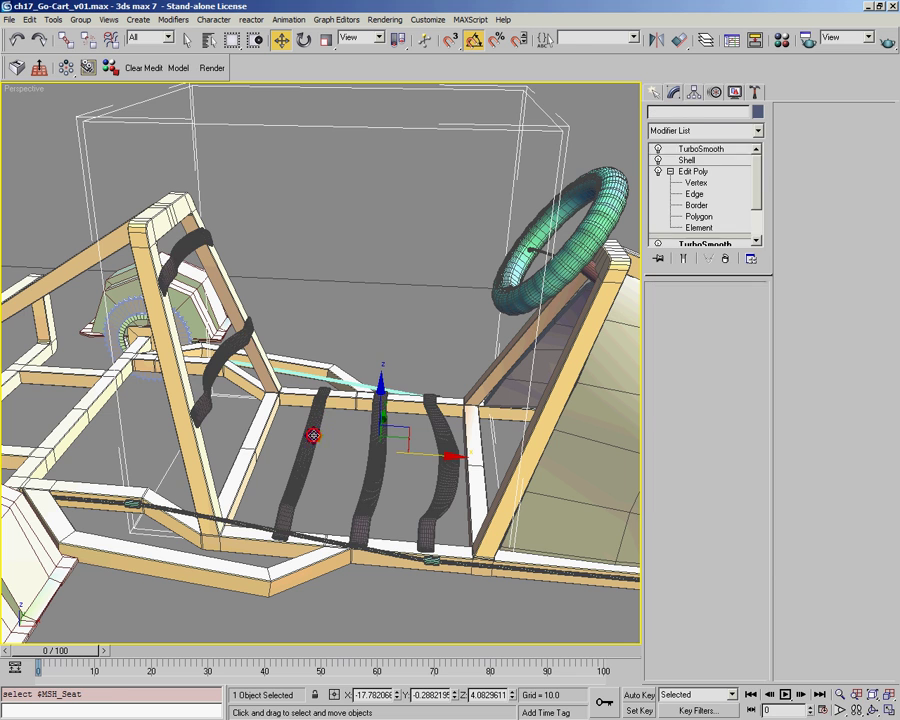
pyautogui.click(669, 174)
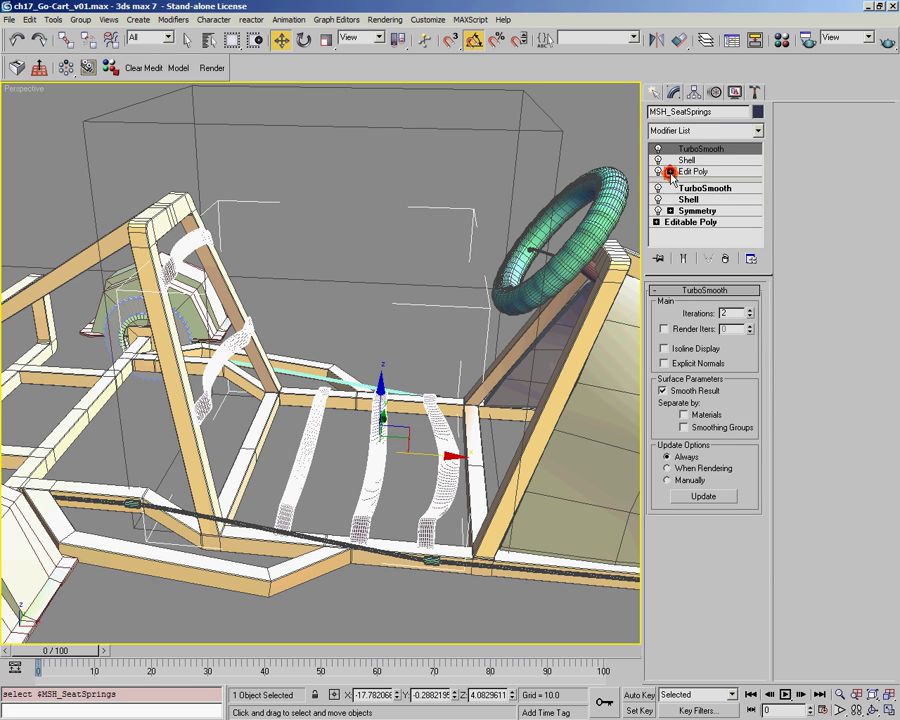
pyautogui.rightClick(707, 151)
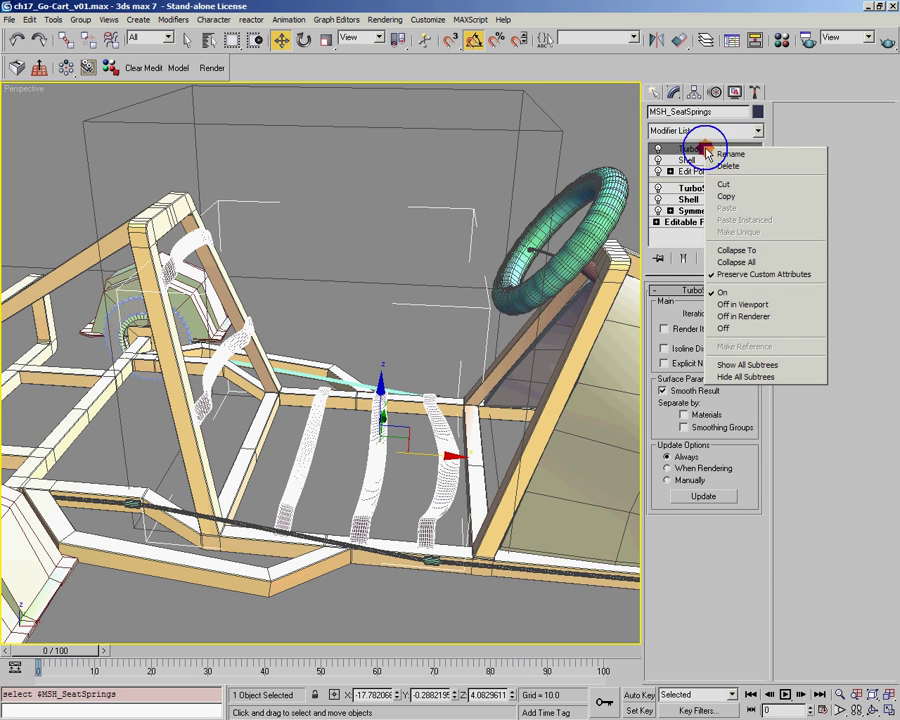
pyautogui.click(742, 305)
pyautogui.click(321, 165)
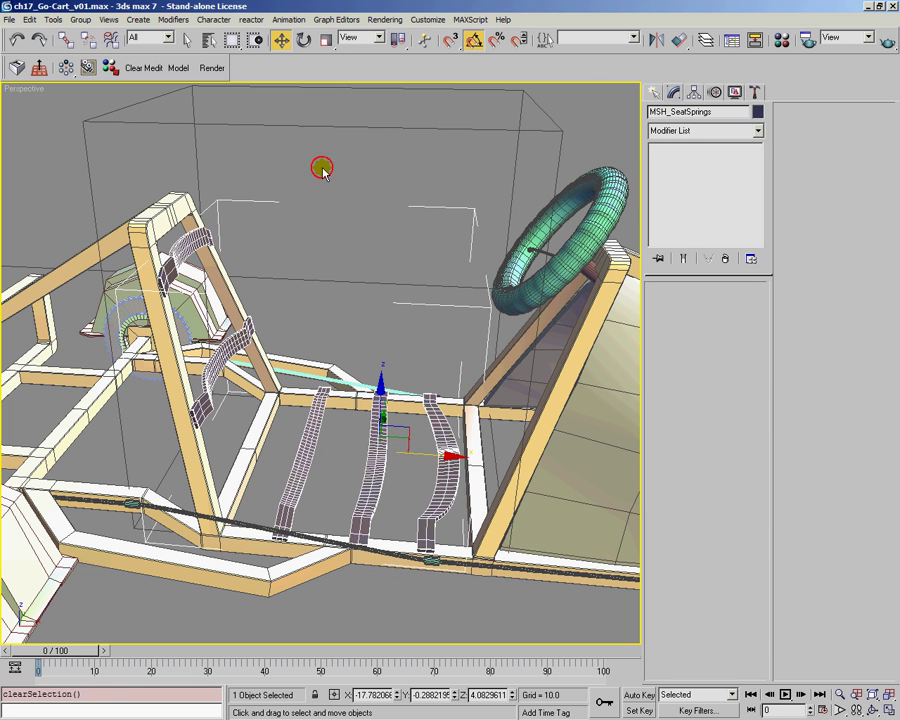
# Step: Turn off box display for the seat and inspect how its mesh meets the backrest and seat springs
pyautogui.click(300, 120)
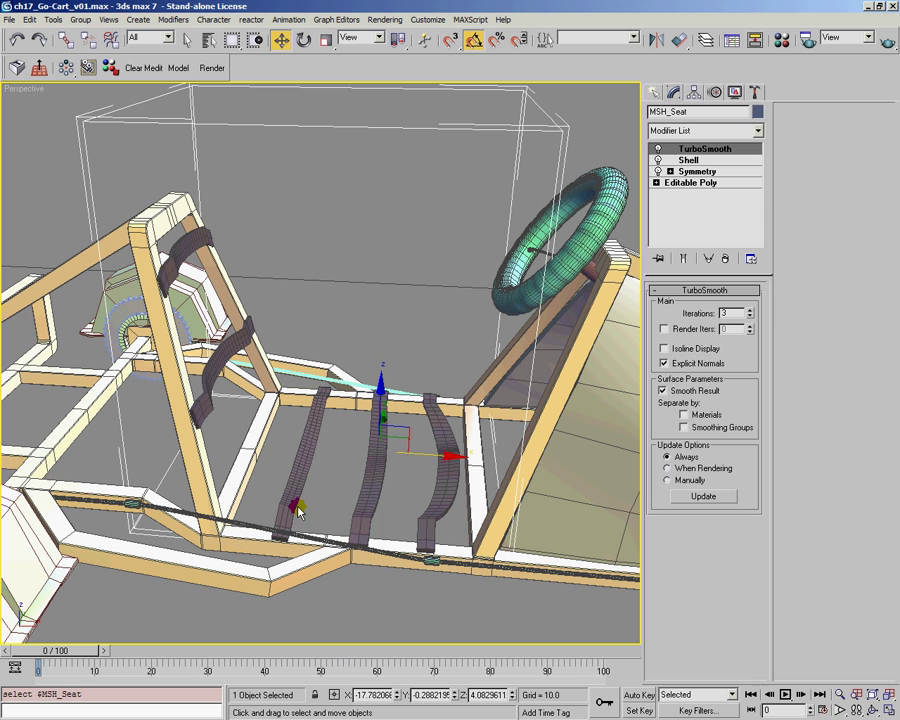
pyautogui.rightClick(416, 127)
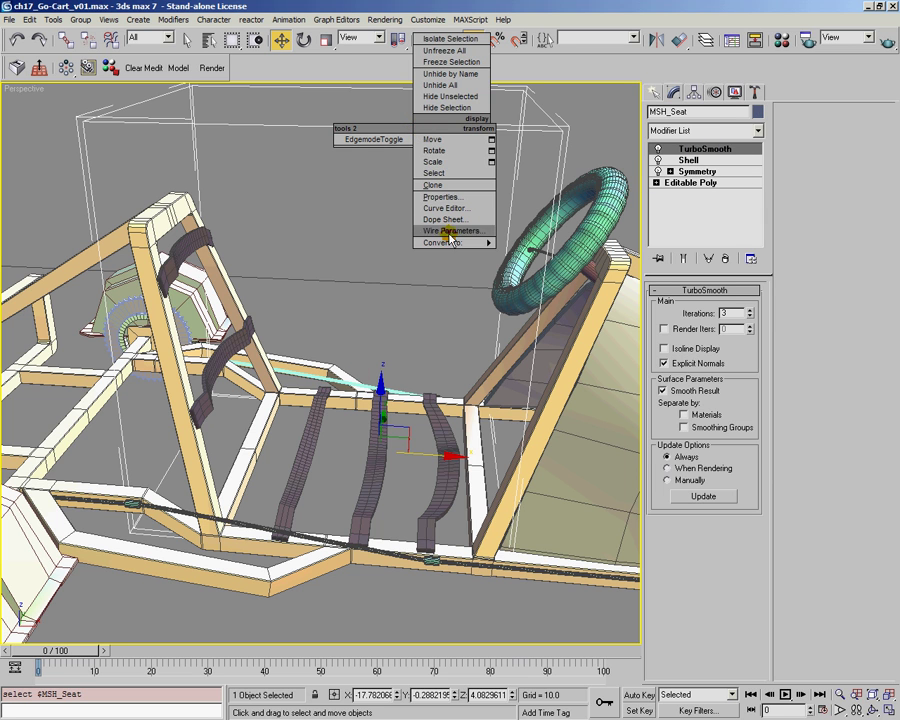
pyautogui.moveTo(453, 245)
pyautogui.click(836, 326)
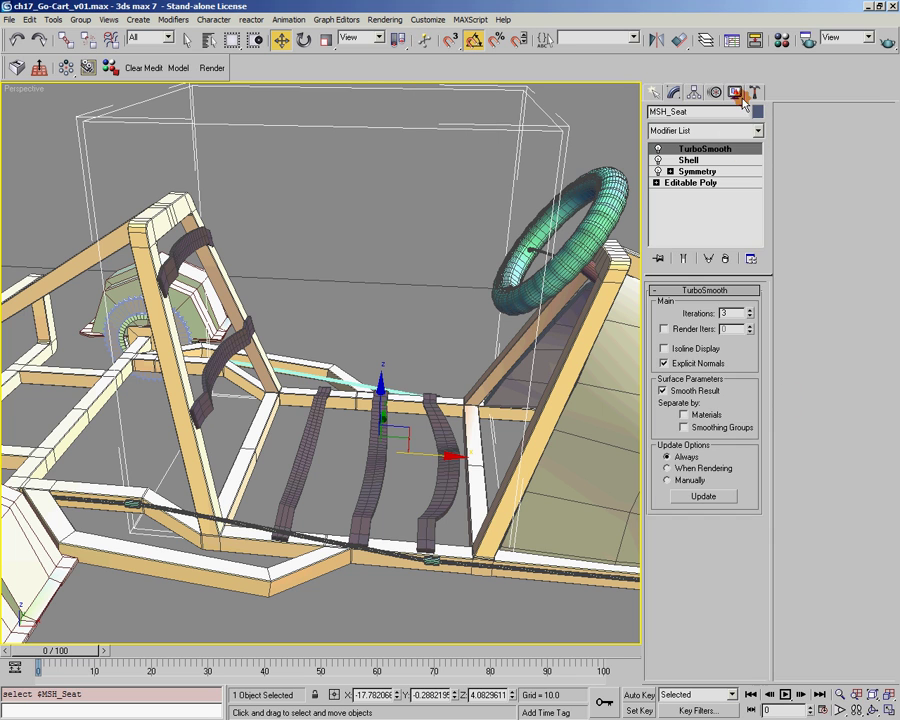
pyautogui.click(734, 91)
pyautogui.click(812, 490)
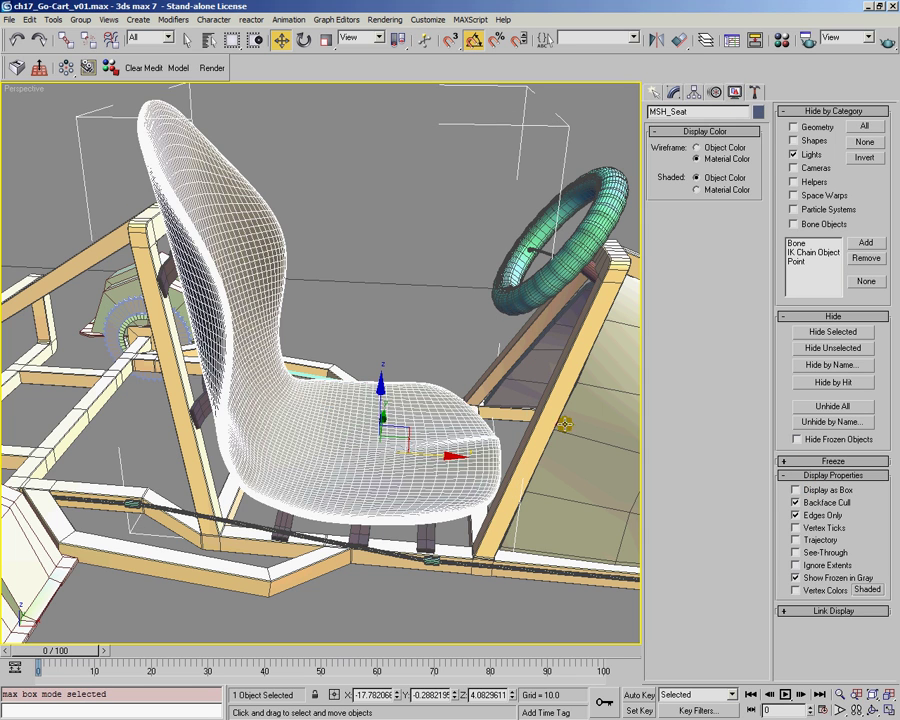
pyautogui.click(368, 281)
pyautogui.keyDown('alt'); pyautogui.moveTo(368, 281); pyautogui.dragTo(272, 288, button='middle'); pyautogui.keyUp('alt')
pyautogui.scroll(4, 420, 325)
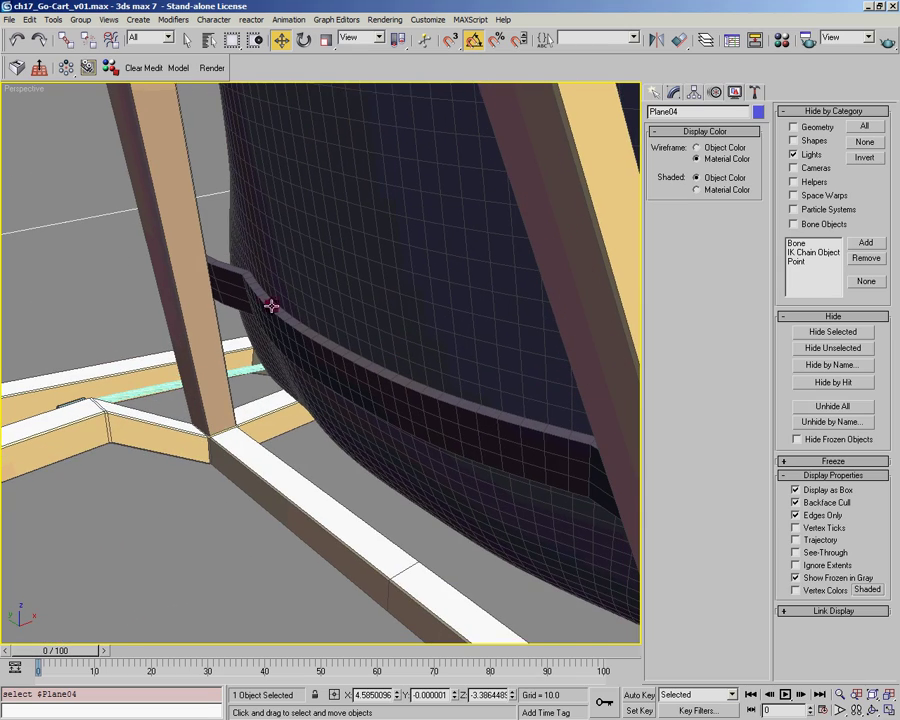
pyautogui.keyDown('alt'); pyautogui.moveTo(560, 428); pyautogui.dragTo(392, 282, button='middle'); pyautogui.keyUp('alt')
pyautogui.click(393, 281)
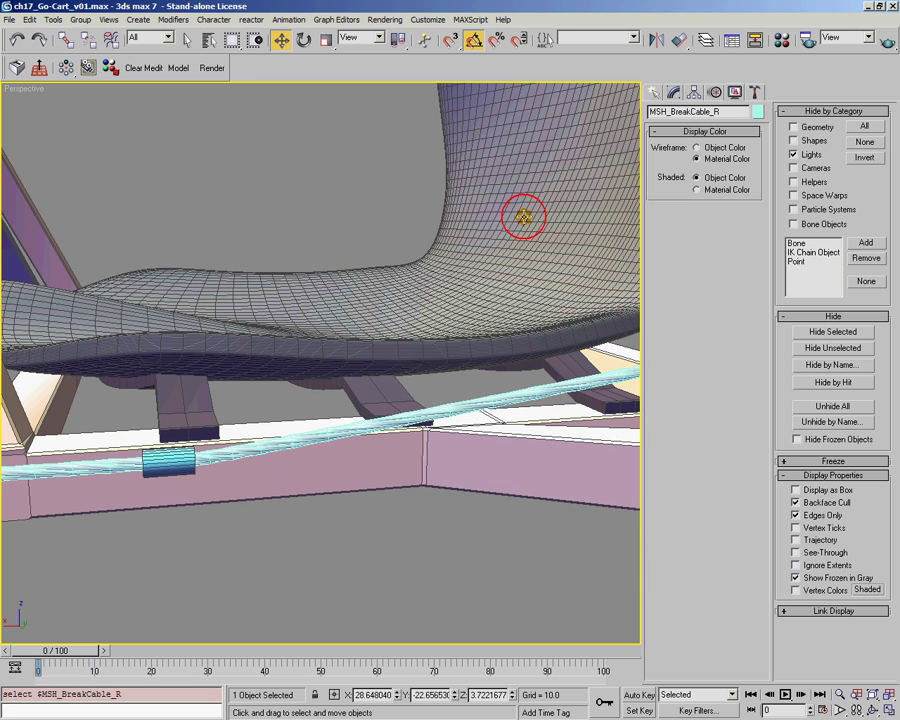
# Step: Select the seat and activate its Editable Poly level with the end result of the modifier stack shown
pyautogui.click(681, 92)
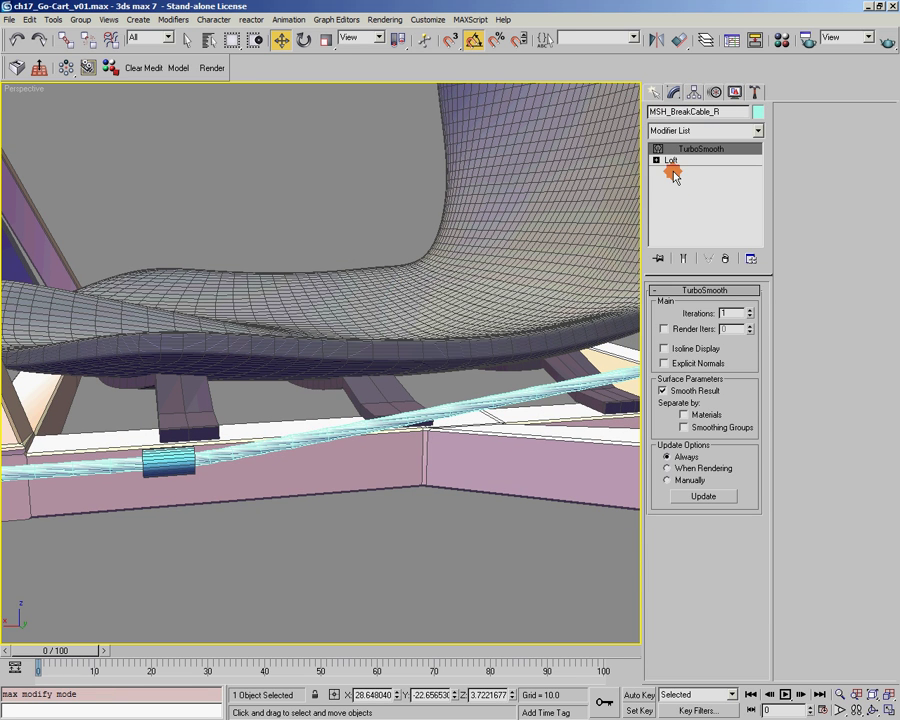
pyautogui.click(414, 263)
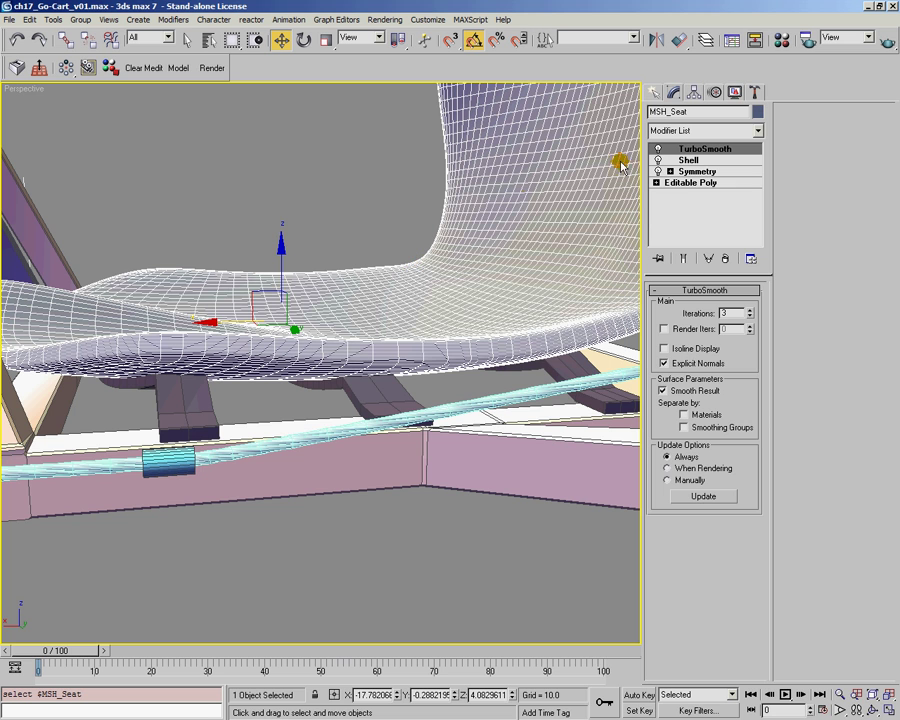
pyautogui.click(699, 183)
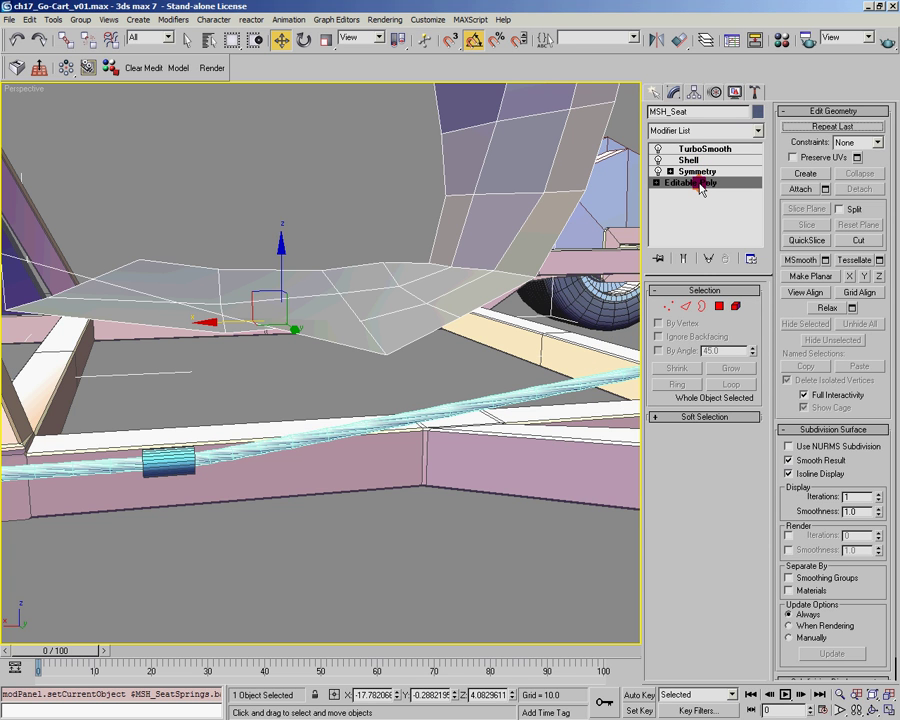
pyautogui.click(681, 260)
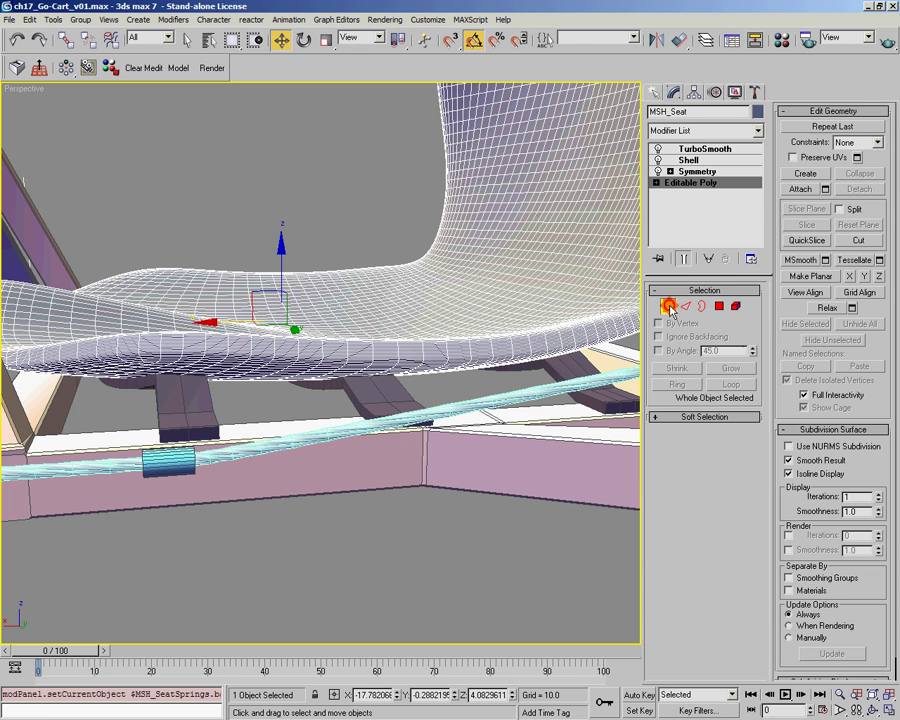
pyautogui.click(668, 306)
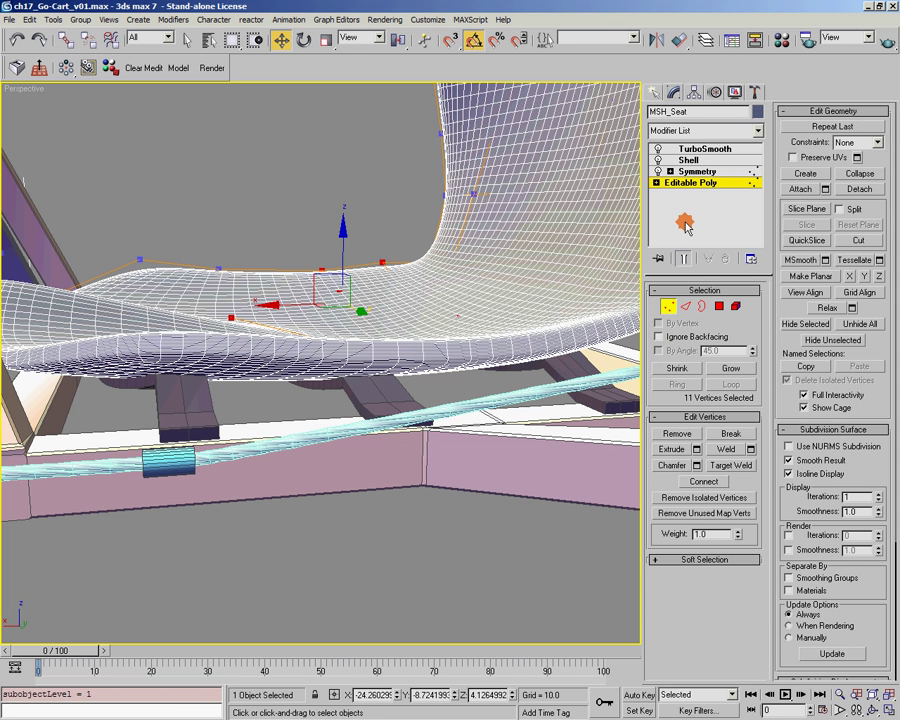
pyautogui.click(670, 306)
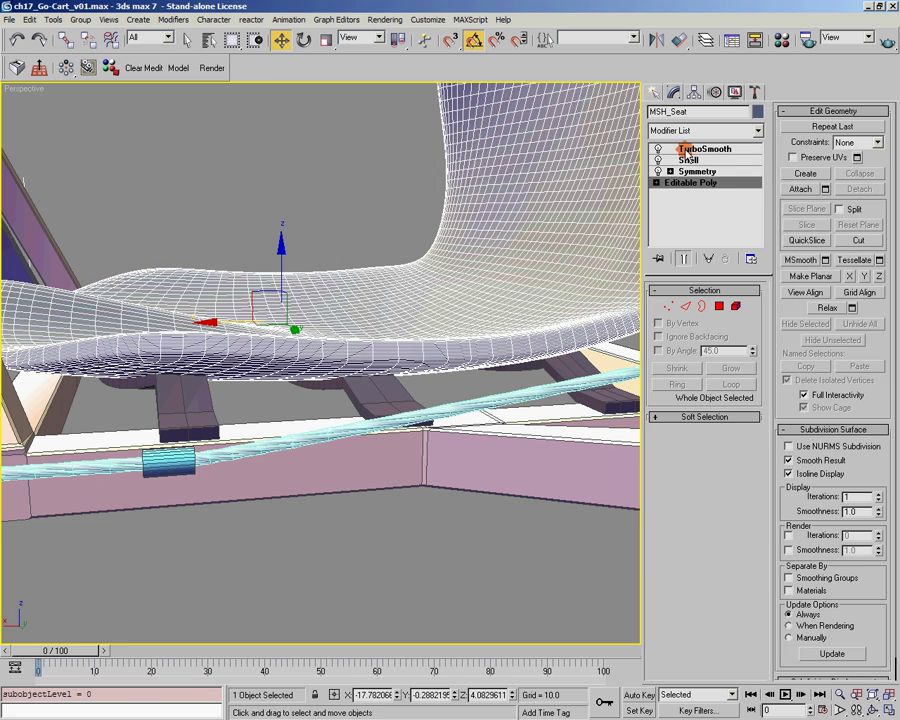
# Step: Try isoline display on the seat's TurboSmooth modifier and switch it back off
pyautogui.click(686, 150)
pyautogui.click(665, 348)
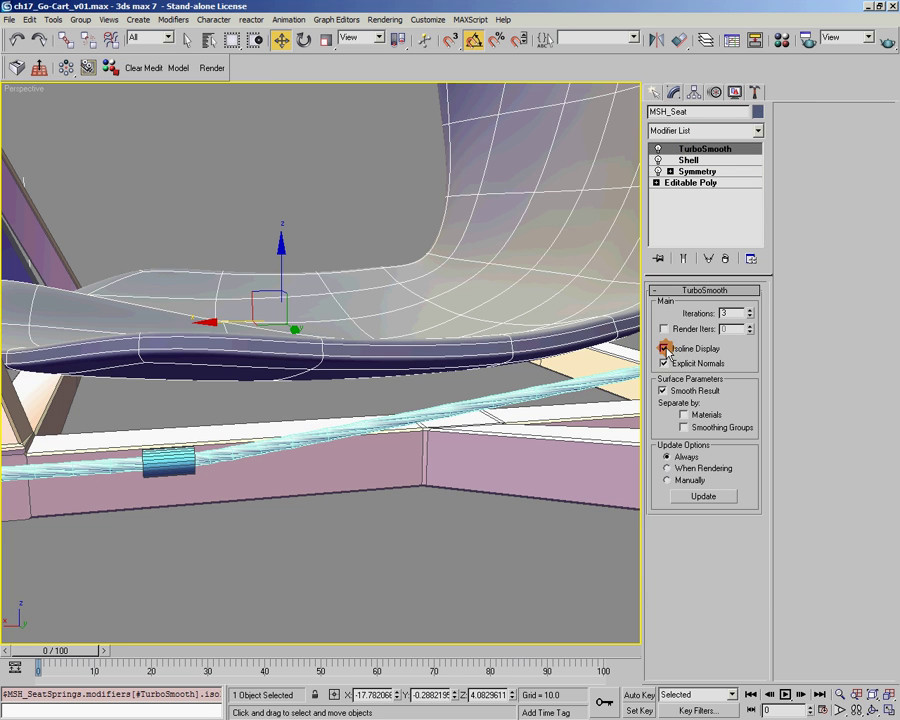
pyautogui.click(665, 348)
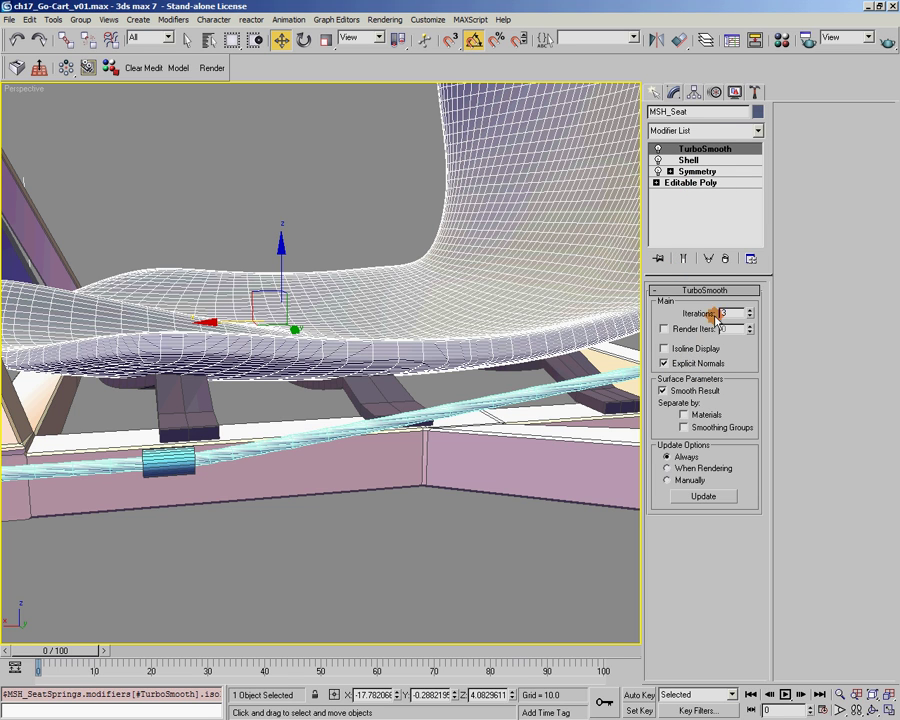
# Step: Select four control vertices in the middle of the seat pan, try raising them slightly along Z, and undo the move
pyautogui.click(689, 184)
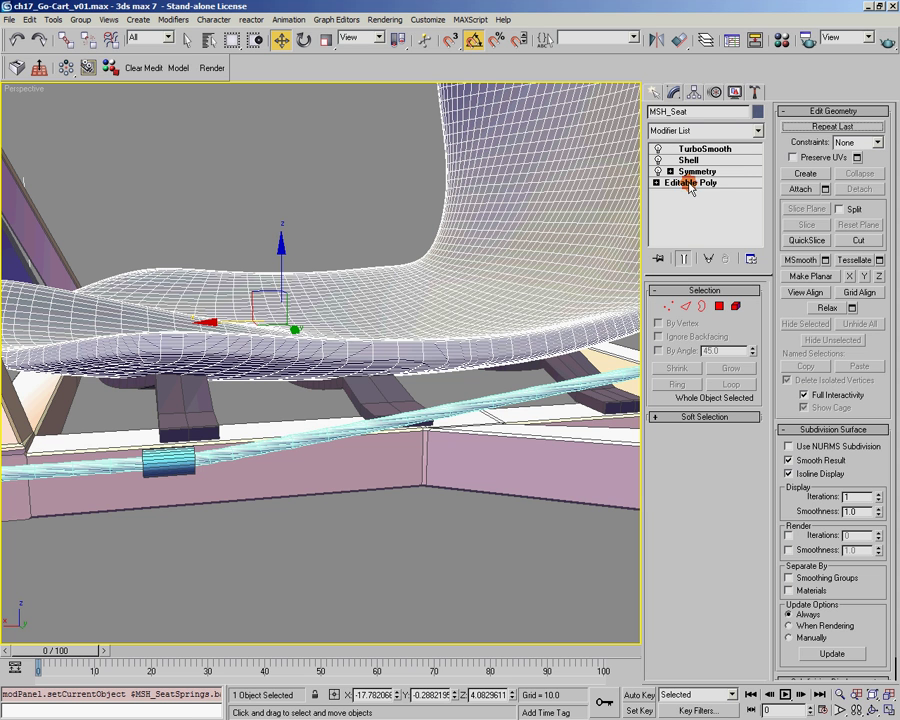
pyautogui.click(669, 306)
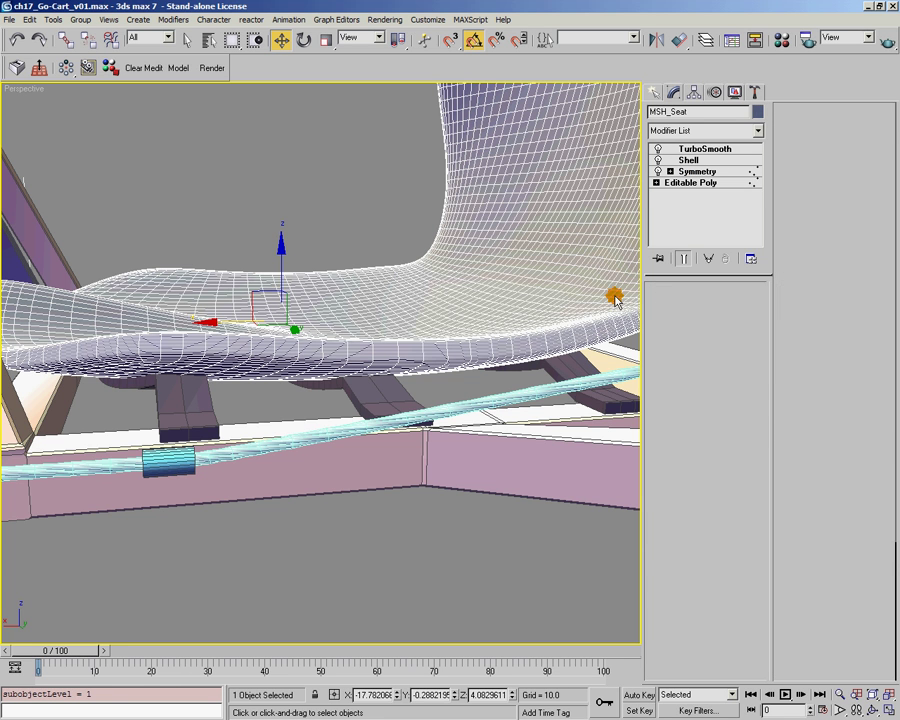
pyautogui.keyDown('alt'); pyautogui.moveTo(380, 318); pyautogui.dragTo(443, 476, button='middle'); pyautogui.keyUp('alt')
pyautogui.press('F3')
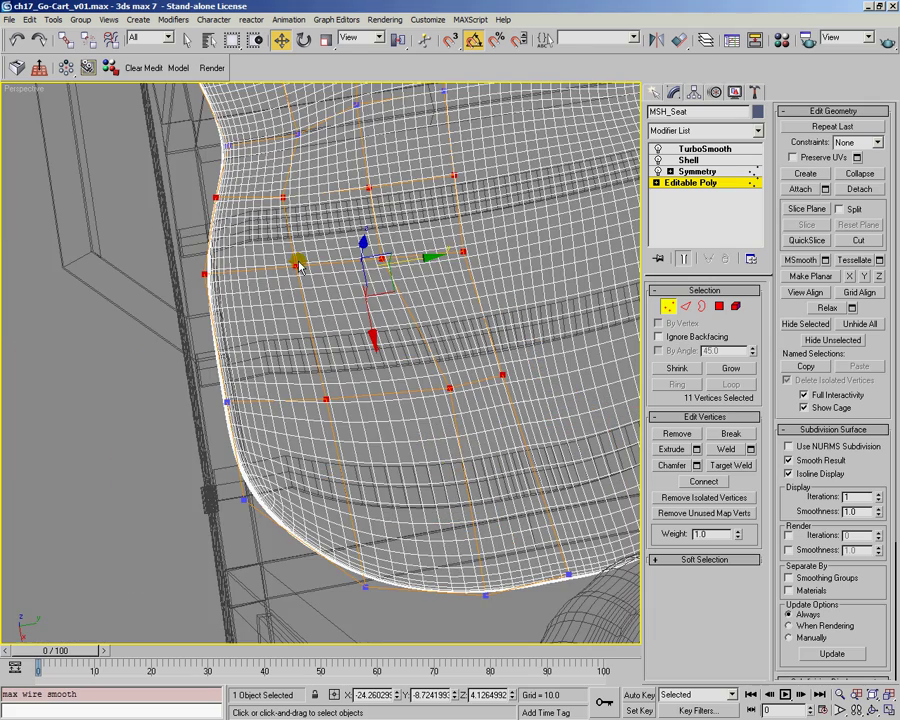
pyautogui.keyDown('alt'); pyautogui.moveTo(298, 265); pyautogui.dragTo(320, 308, button='middle'); pyautogui.keyUp('alt')
pyautogui.moveTo(290, 240); pyautogui.dragTo(452, 436)
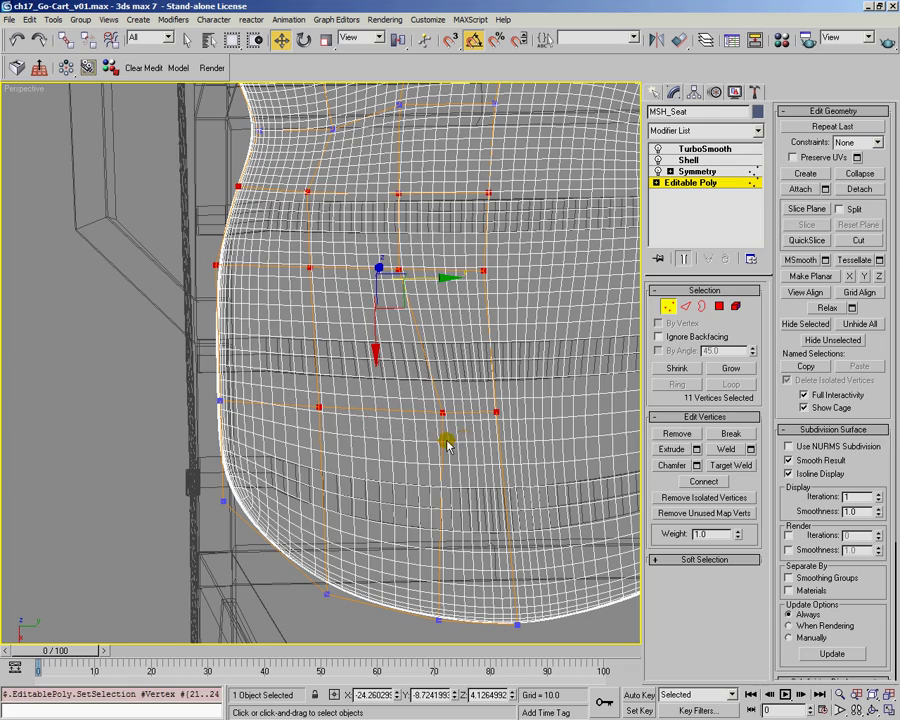
pyautogui.press('F3')
pyautogui.moveTo(446, 434)
pyautogui.keyDown('alt'); pyautogui.mouseDown(button='middle')
pyautogui.moveTo(454, 412)
pyautogui.moveTo(352, 432)
pyautogui.moveTo(356, 410)
pyautogui.mouseUp(button='middle'); pyautogui.keyUp('alt')
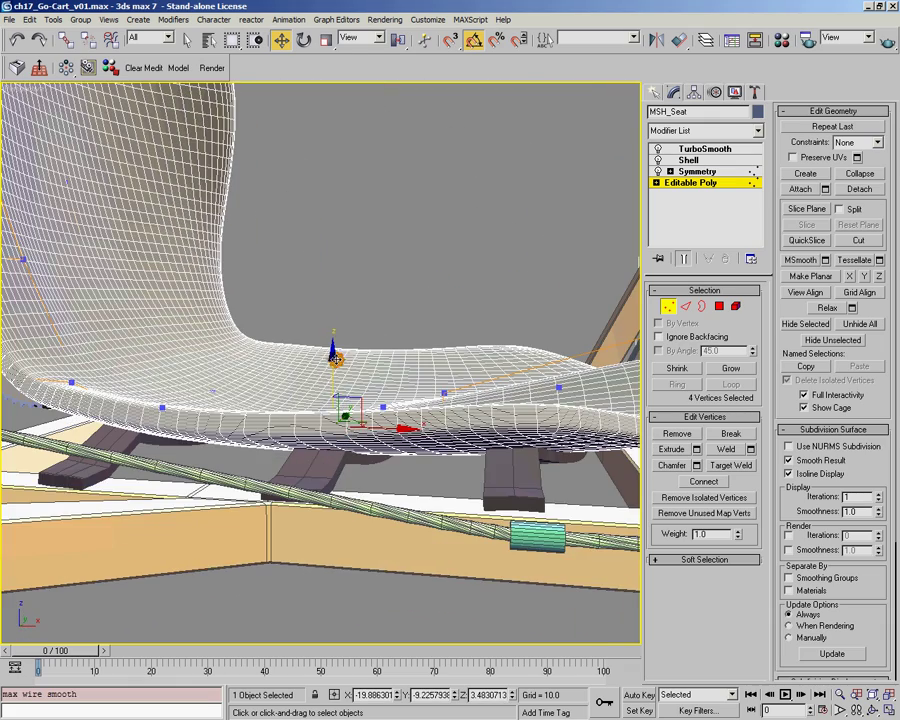
pyautogui.moveTo(333, 358); pyautogui.dragTo(350, 267)
pyautogui.keyDown('alt'); pyautogui.moveTo(425, 415); pyautogui.dragTo(432, 258, button='middle'); pyautogui.keyUp('alt')
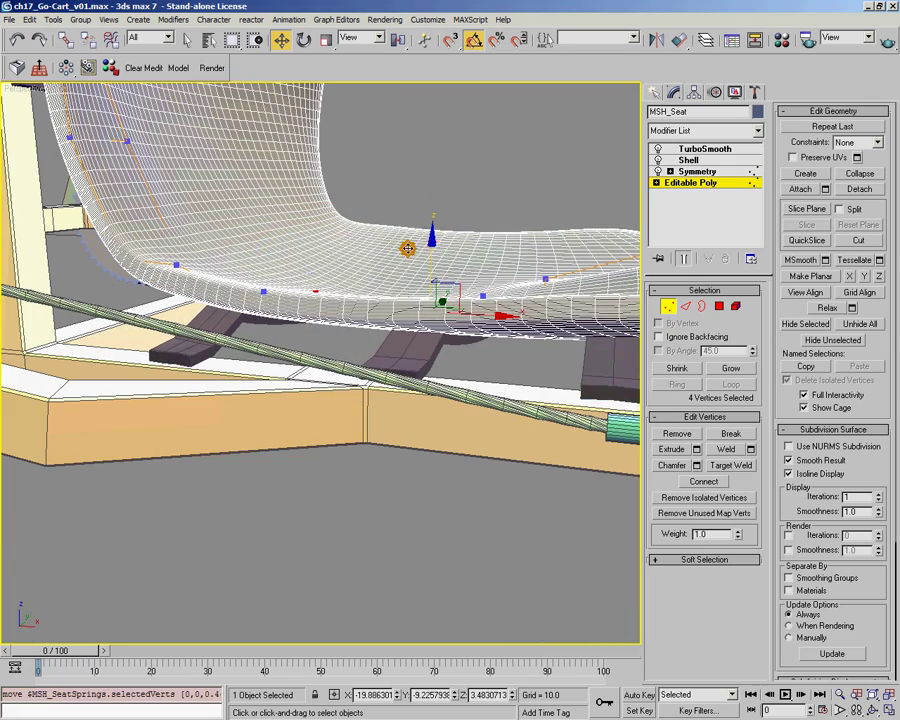
pyautogui.hotkey('ctrl', 'z')
# Step: Select the backrest's centre-line vertex, try moving it backward along X toward the springs, and undo the moves
pyautogui.keyDown('alt'); pyautogui.moveTo(355, 287); pyautogui.dragTo(600, 305, button='middle'); pyautogui.keyUp('alt')
pyautogui.keyDown('alt'); pyautogui.moveTo(290, 292); pyautogui.dragTo(287, 307, button='middle'); pyautogui.keyUp('alt')
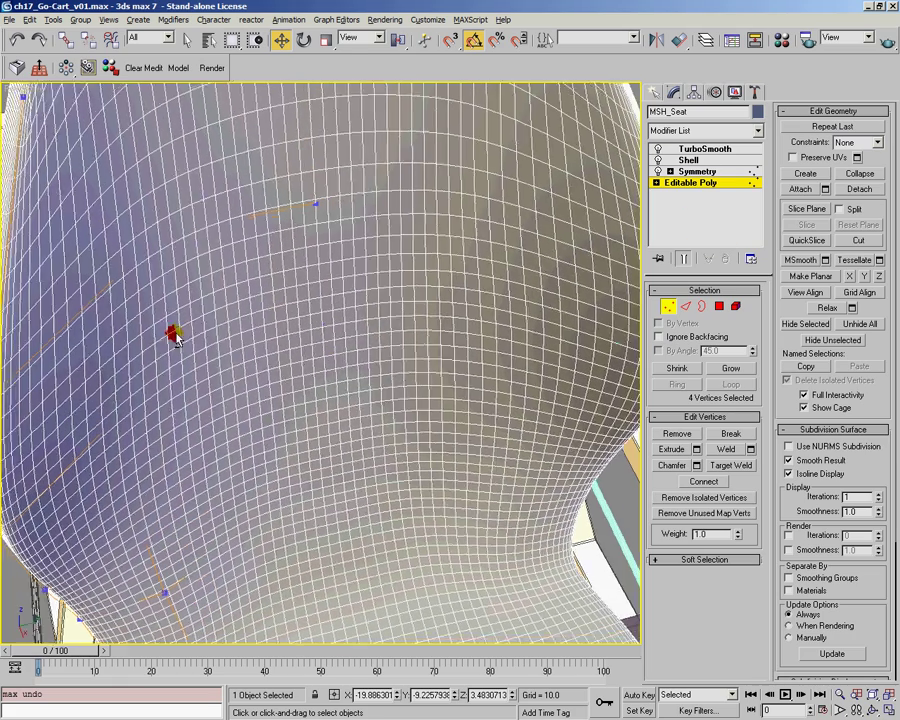
pyautogui.keyDown('alt'); pyautogui.moveTo(173, 334); pyautogui.dragTo(353, 312, button='middle'); pyautogui.keyUp('alt')
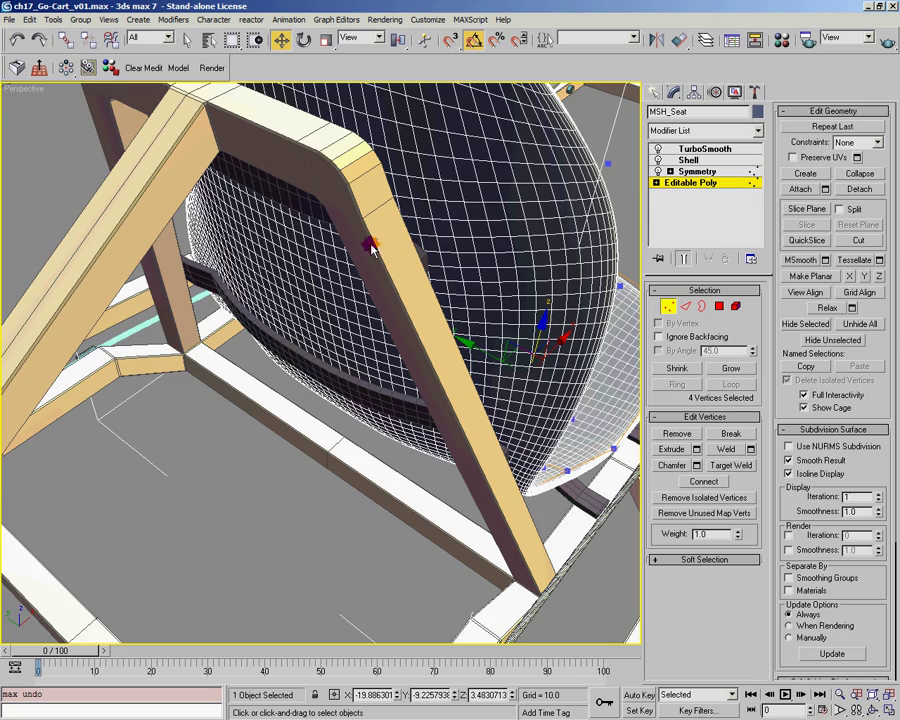
pyautogui.keyDown('alt'); pyautogui.moveTo(463, 289); pyautogui.dragTo(413, 303, button='middle'); pyautogui.keyUp('alt')
pyautogui.keyDown('alt'); pyautogui.moveTo(345, 275); pyautogui.dragTo(326, 273, button='middle'); pyautogui.keyUp('alt')
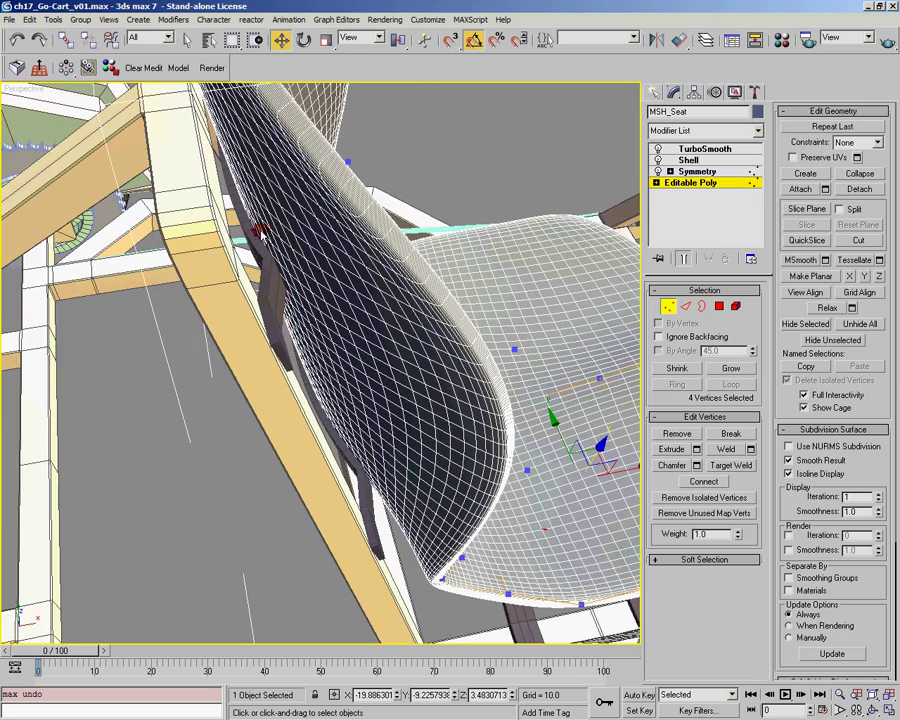
pyautogui.keyDown('alt'); pyautogui.moveTo(283, 244); pyautogui.dragTo(162, 195, button='middle'); pyautogui.keyUp('alt')
pyautogui.moveTo(278, 292); pyautogui.dragTo(279, 292)
pyautogui.keyDown('alt'); pyautogui.moveTo(279, 292); pyautogui.dragTo(338, 237, button='middle'); pyautogui.keyUp('alt')
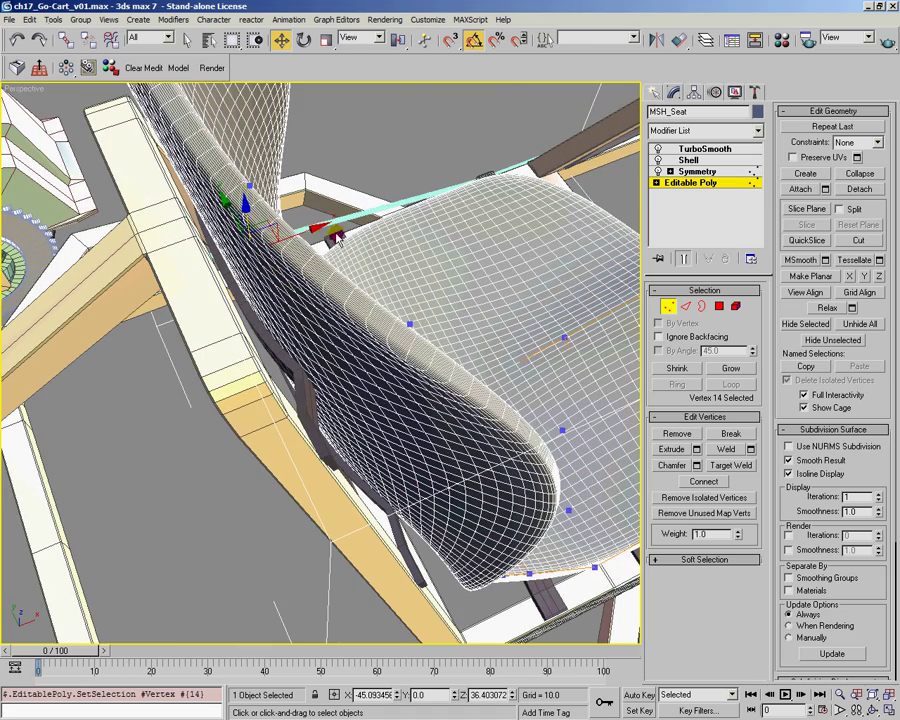
pyautogui.moveTo(309, 228); pyautogui.dragTo(299, 206)
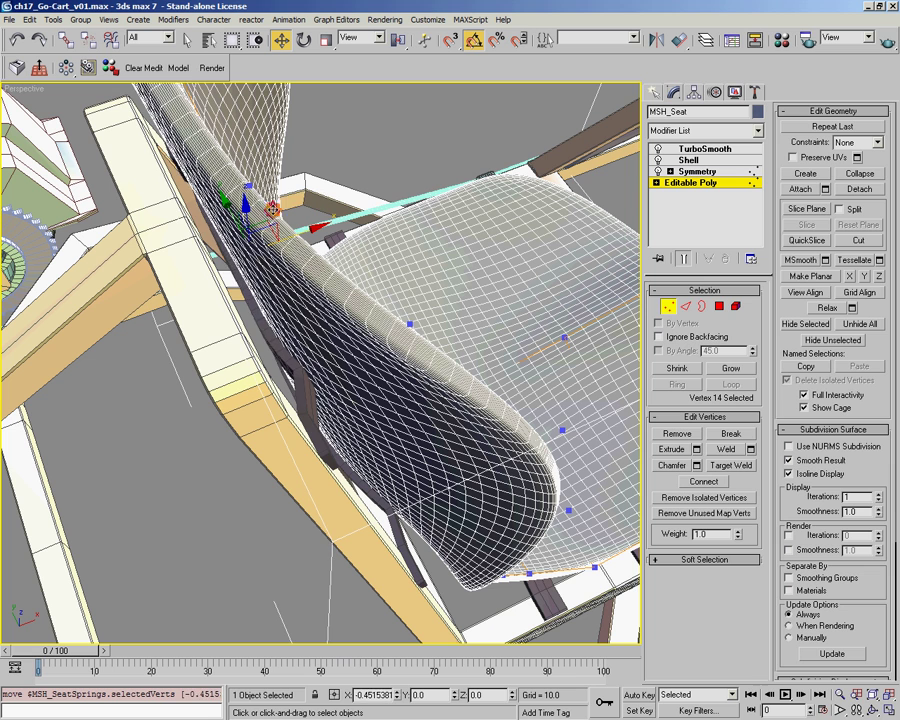
pyautogui.moveTo(290, 203); pyautogui.dragTo(263, 199)
pyautogui.hotkey('ctrl', 'z')
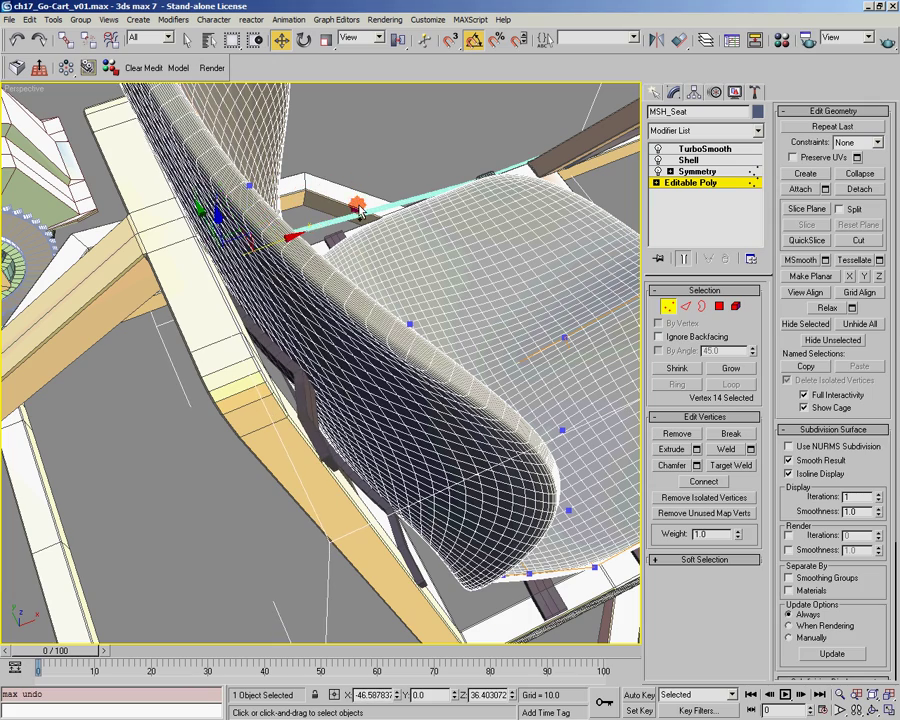
# Step: Finish vertex editing on the seat and switch the seat springs' TurboSmooth back on in the viewport
pyautogui.keyDown('alt'); pyautogui.moveTo(402, 382); pyautogui.dragTo(286, 293, button='middle'); pyautogui.keyUp('alt')
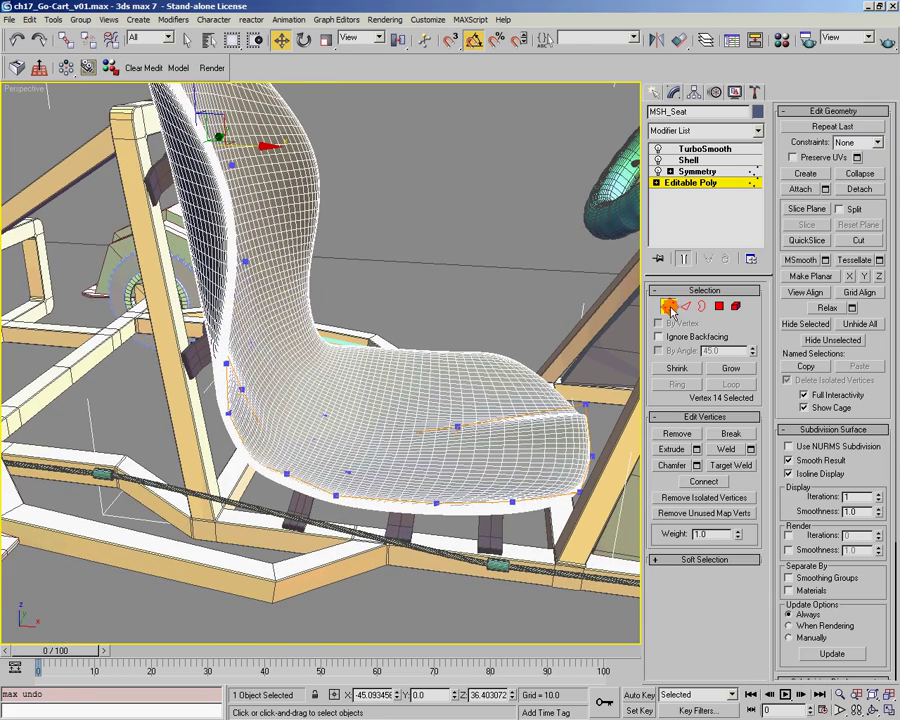
pyautogui.press('1')
pyautogui.click(184, 190)
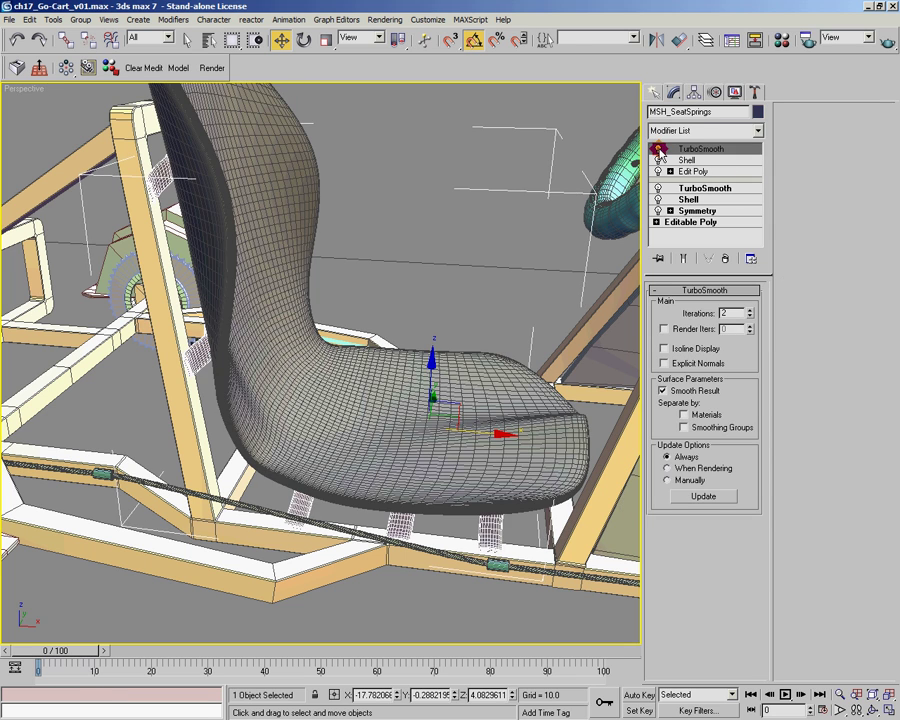
pyautogui.click(297, 209)
# Step: Check the smoothed springs behind the seat, try shifting the seat's backrest vertex toward them again, and undo the shift
pyautogui.click(343, 171)
pyautogui.keyDown('alt'); pyautogui.moveTo(300, 176); pyautogui.dragTo(362, 276, button='middle'); pyautogui.keyUp('alt')
pyautogui.click(311, 187)
pyautogui.keyDown('alt'); pyautogui.moveTo(444, 177); pyautogui.dragTo(180, 279, button='middle'); pyautogui.keyUp('alt')
pyautogui.scroll(4, 427, 218)
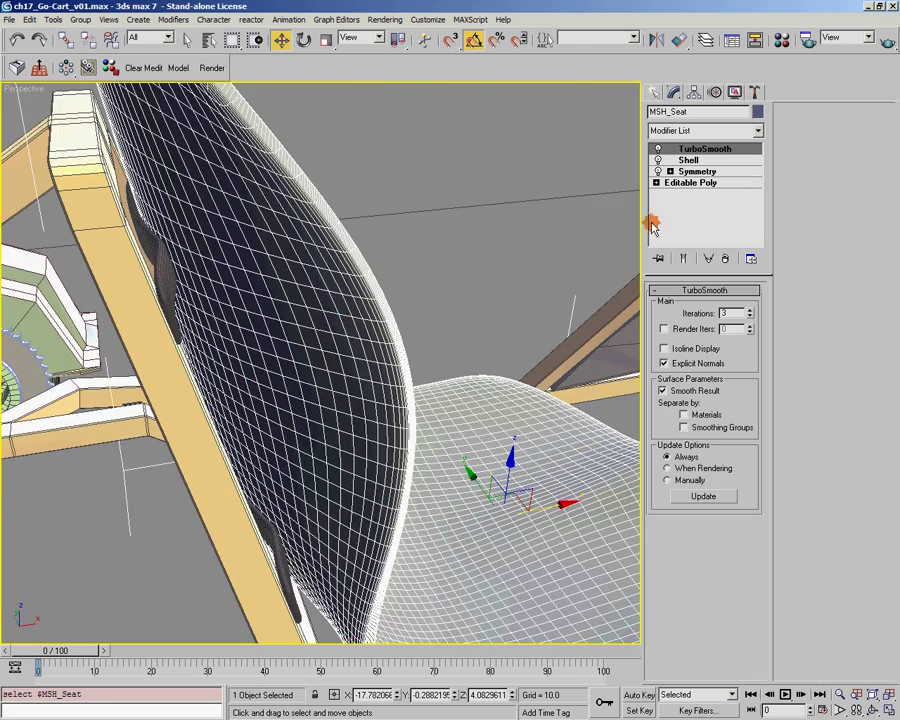
pyautogui.click(693, 183)
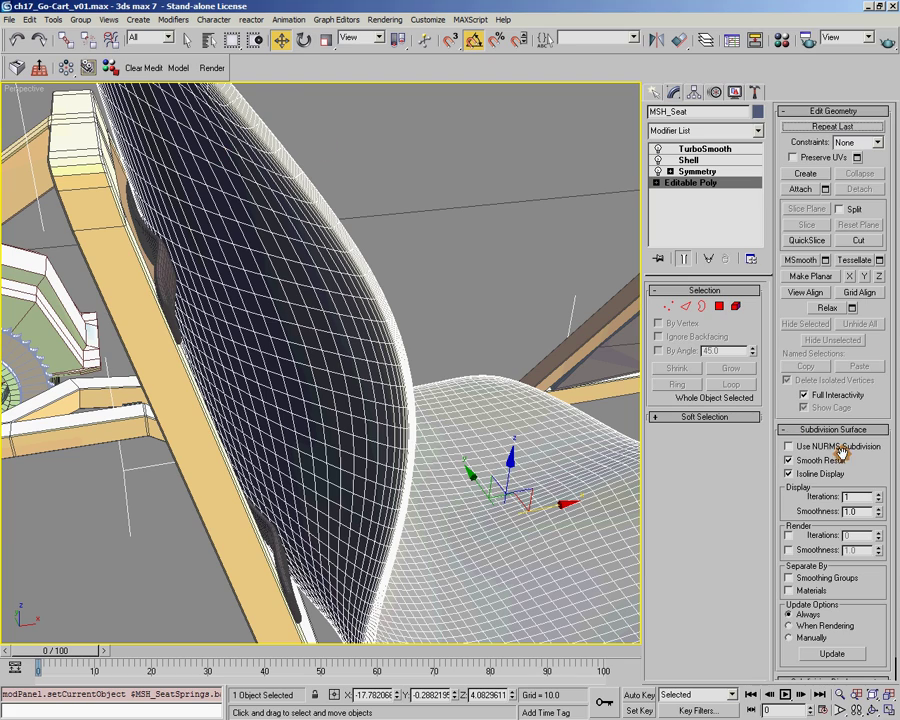
pyautogui.click(668, 306)
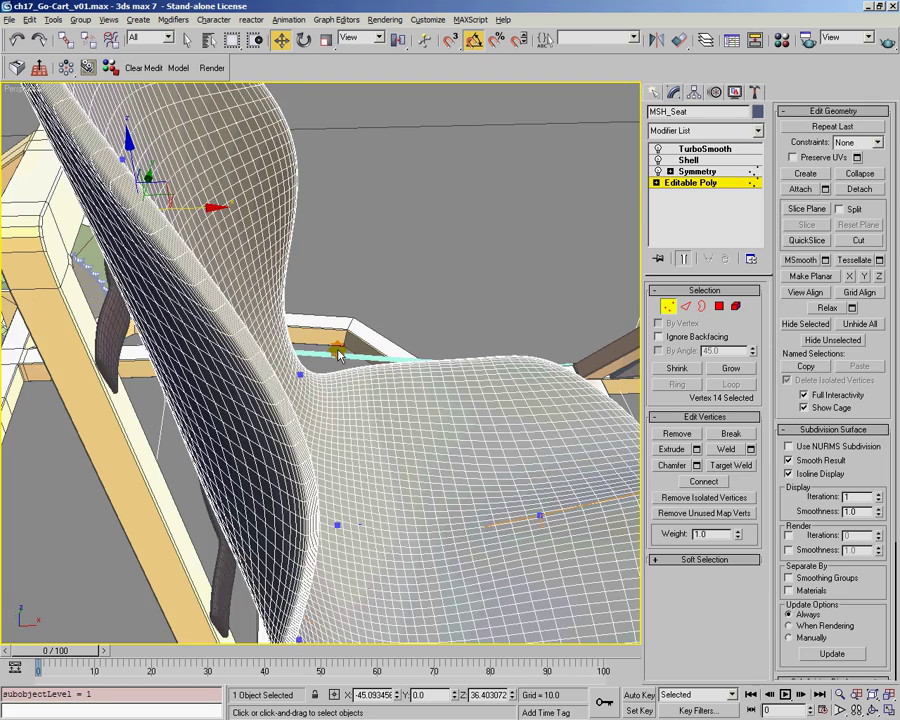
pyautogui.keyDown('alt'); pyautogui.moveTo(338, 355); pyautogui.dragTo(269, 169, button='middle'); pyautogui.keyUp('alt')
pyautogui.moveTo(268, 167); pyautogui.dragTo(214, 181)
pyautogui.hotkey('ctrl', 'z')
# Step: Select two vertices on the seat pan above the front spring, try lowering them about 4.2 along Z, and undo the move
pyautogui.keyDown('alt'); pyautogui.moveTo(366, 230); pyautogui.dragTo(426, 310, button='middle'); pyautogui.keyUp('alt')
pyautogui.moveTo(301, 265); pyautogui.dragTo(407, 322)
pyautogui.keyDown('alt'); pyautogui.moveTo(388, 326); pyautogui.dragTo(362, 301, button='middle'); pyautogui.keyUp('alt')
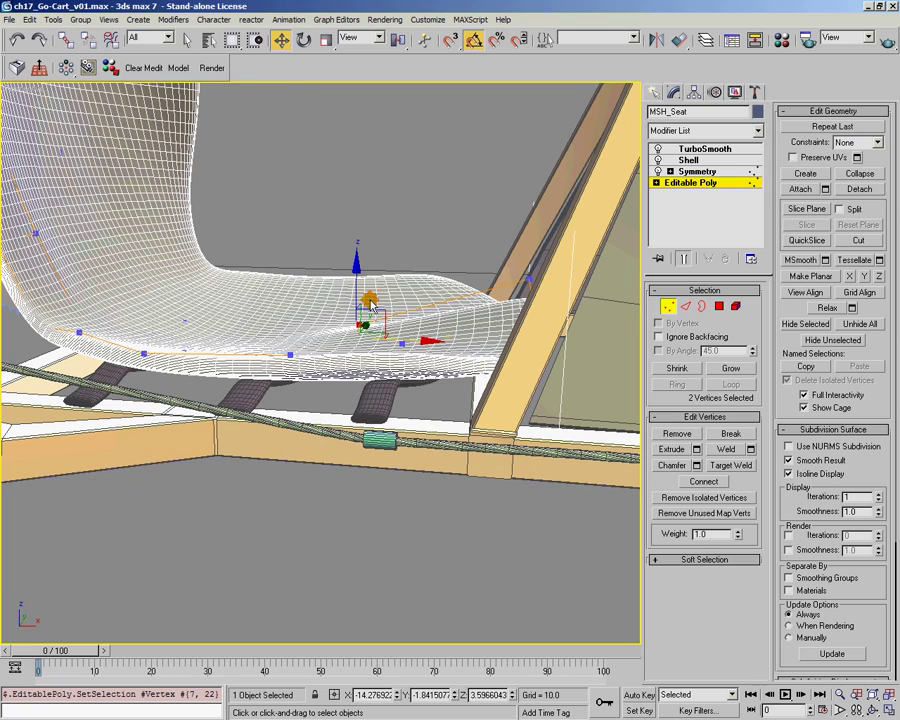
pyautogui.moveTo(357, 267); pyautogui.dragTo(363, 313)
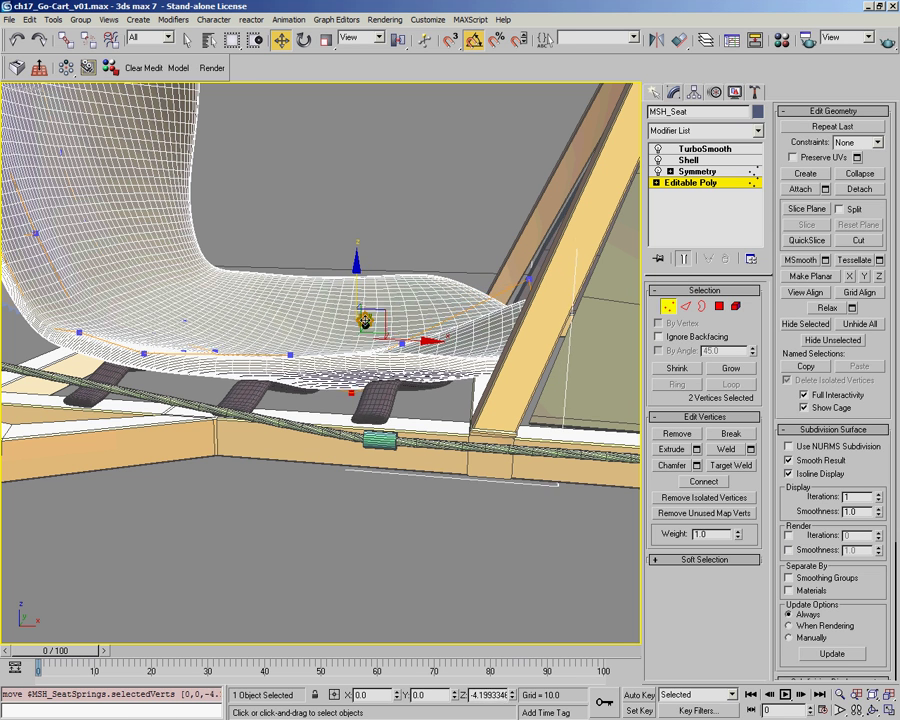
pyautogui.hotkey('ctrl', 'z')
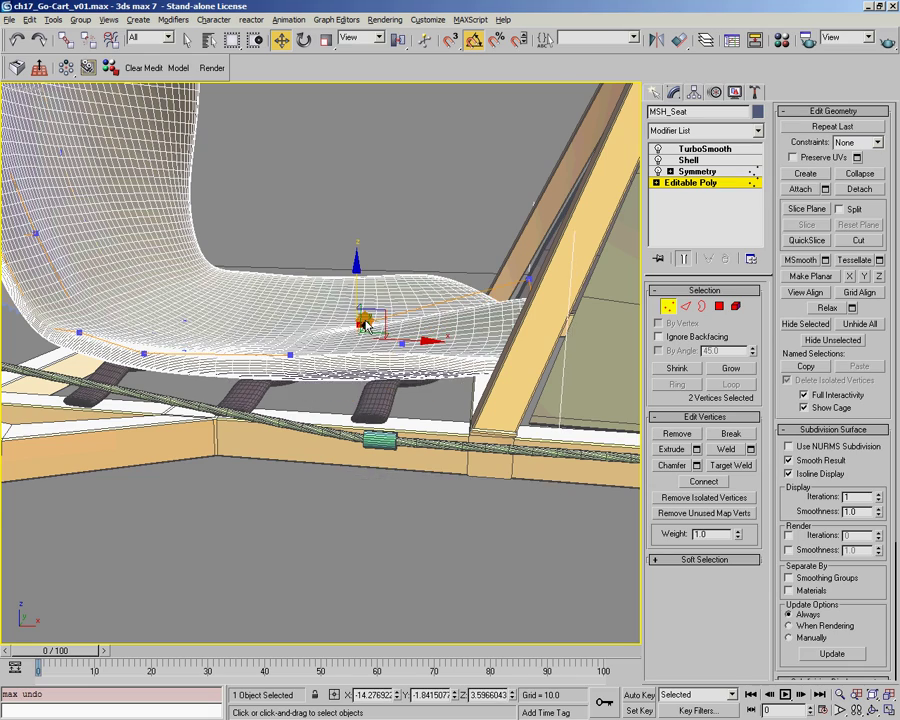
# Step: Select the side-edge vertex of the seat pan above the middle spring, try moving it inward toward the seat's centre, and undo the move
pyautogui.keyDown('alt'); pyautogui.moveTo(360, 340); pyautogui.dragTo(250, 360, button='middle'); pyautogui.keyUp('alt')
pyautogui.click(360, 382)
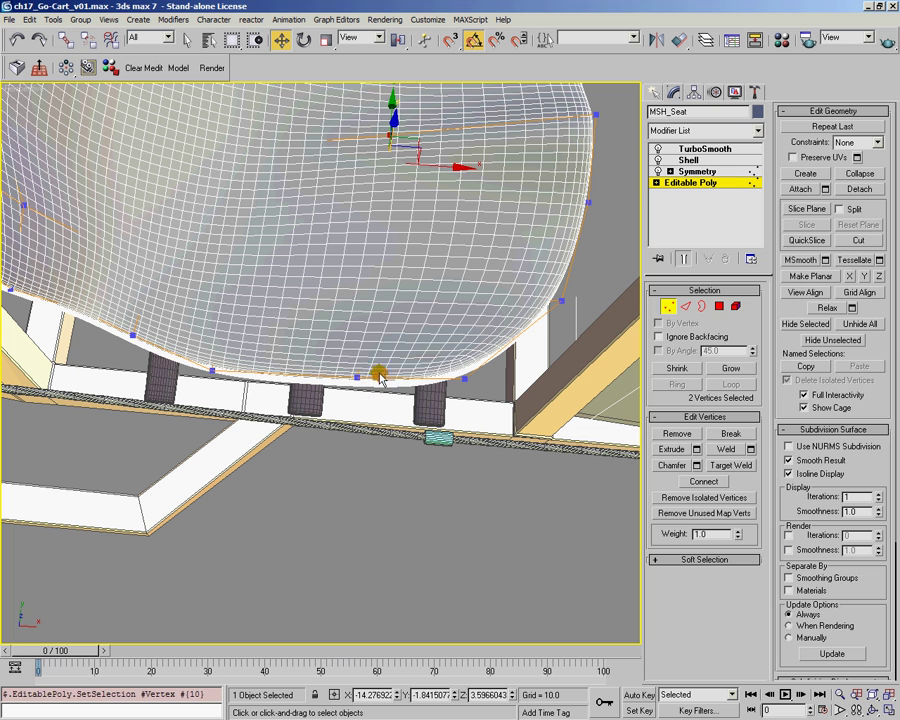
pyautogui.moveTo(362, 323); pyautogui.dragTo(352, 263)
pyautogui.hotkey('ctrl', 'z')
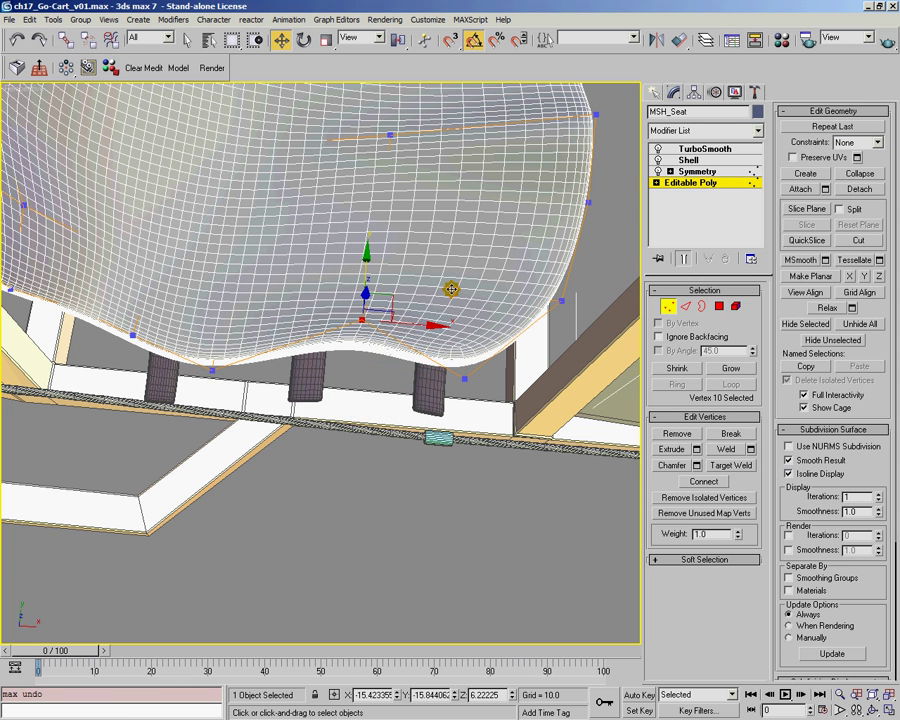
# Step: Select four vertices in the middle of the seat pan, try lowering them slightly along Z toward the springs, and undo the move
pyautogui.keyDown('alt'); pyautogui.moveTo(448, 278); pyautogui.dragTo(323, 278, button='middle'); pyautogui.keyUp('alt')
pyautogui.moveTo(256, 250); pyautogui.dragTo(500, 324)
pyautogui.keyDown('alt'); pyautogui.moveTo(481, 336); pyautogui.dragTo(361, 306, button='middle'); pyautogui.keyUp('alt')
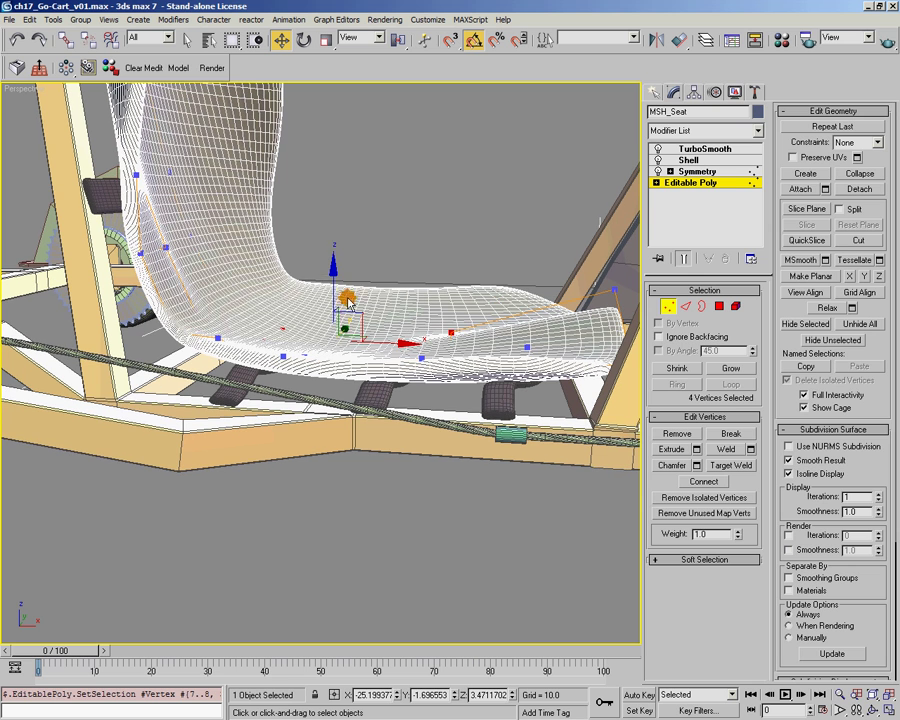
pyautogui.moveTo(333, 278); pyautogui.dragTo(338, 304)
pyautogui.hotkey('ctrl', 'z')
# Step: Try lowering the same four seat-pan vertices about 3.4 along Z, check the resulting shape, and undo the move
pyautogui.keyDown('alt'); pyautogui.moveTo(327, 315); pyautogui.dragTo(313, 284, button='middle'); pyautogui.keyUp('alt')
pyautogui.moveTo(288, 286); pyautogui.dragTo(293, 321)
pyautogui.keyDown('alt'); pyautogui.moveTo(378, 230); pyautogui.dragTo(397, 309, button='middle'); pyautogui.keyUp('alt')
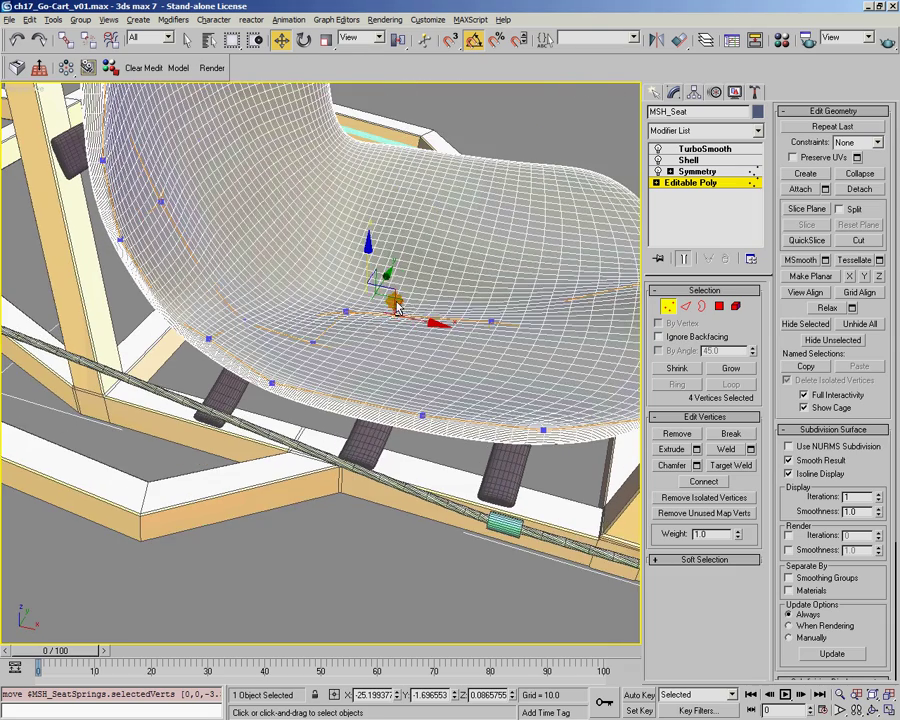
pyautogui.hotkey('ctrl', 'z')
# Step: Finish vertex editing with the seat deselected and inspect its fit against the springs and frame from several angles
pyautogui.click(667, 307)
pyautogui.click(508, 136)
pyautogui.keyDown('alt'); pyautogui.moveTo(475, 215); pyautogui.dragTo(275, 320, button='middle'); pyautogui.keyUp('alt')
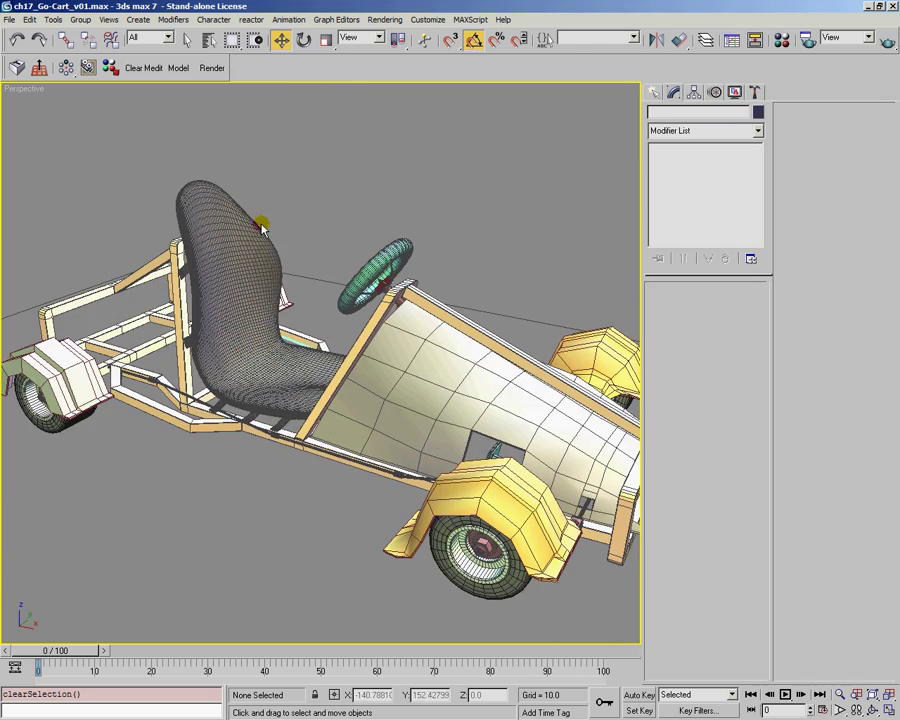
pyautogui.keyDown('alt'); pyautogui.moveTo(270, 267); pyautogui.dragTo(249, 268, button='middle'); pyautogui.keyUp('alt')
pyautogui.keyDown('alt'); pyautogui.moveTo(306, 310); pyautogui.dragTo(413, 348, button='middle'); pyautogui.keyUp('alt')
pyautogui.scroll(6, 300, 344)
pyautogui.scroll(4, 331, 330)
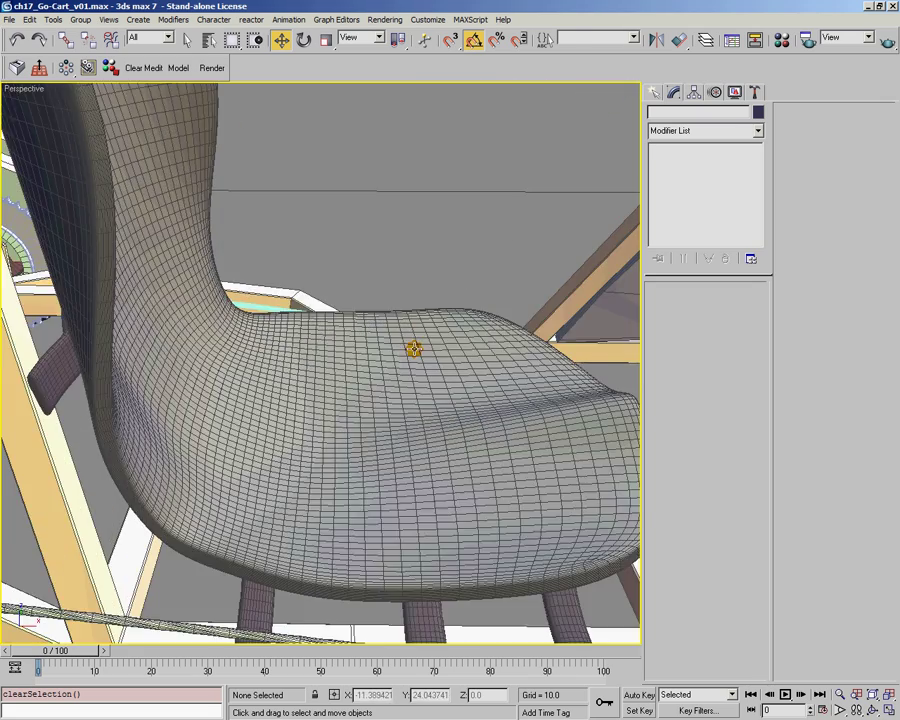
pyautogui.keyDown('alt'); pyautogui.moveTo(331, 330); pyautogui.dragTo(333, 261, button='middle'); pyautogui.keyUp('alt')
pyautogui.scroll(-4, 335, 265)
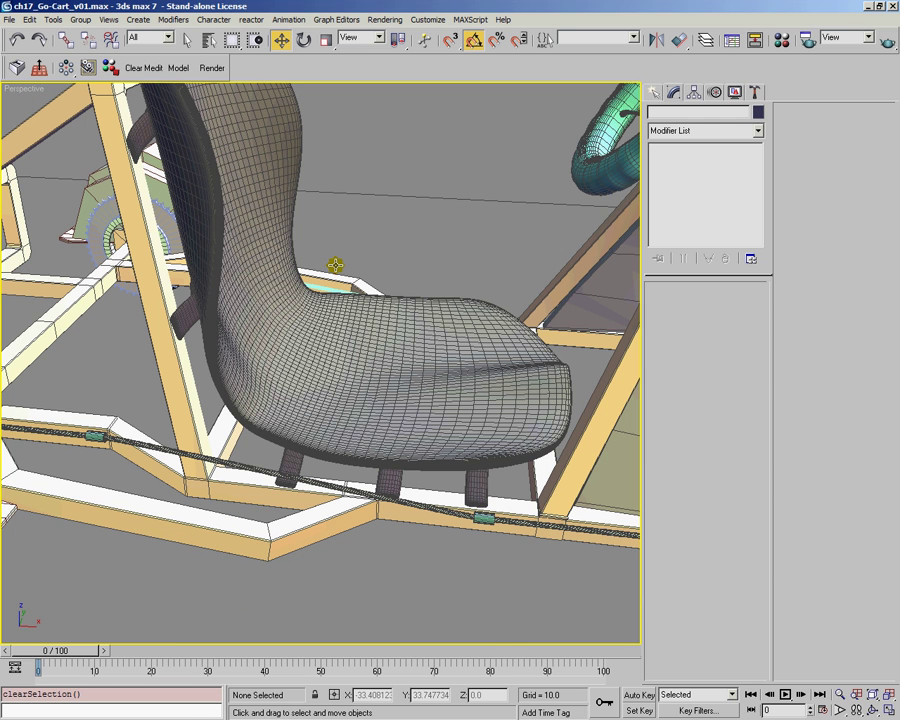